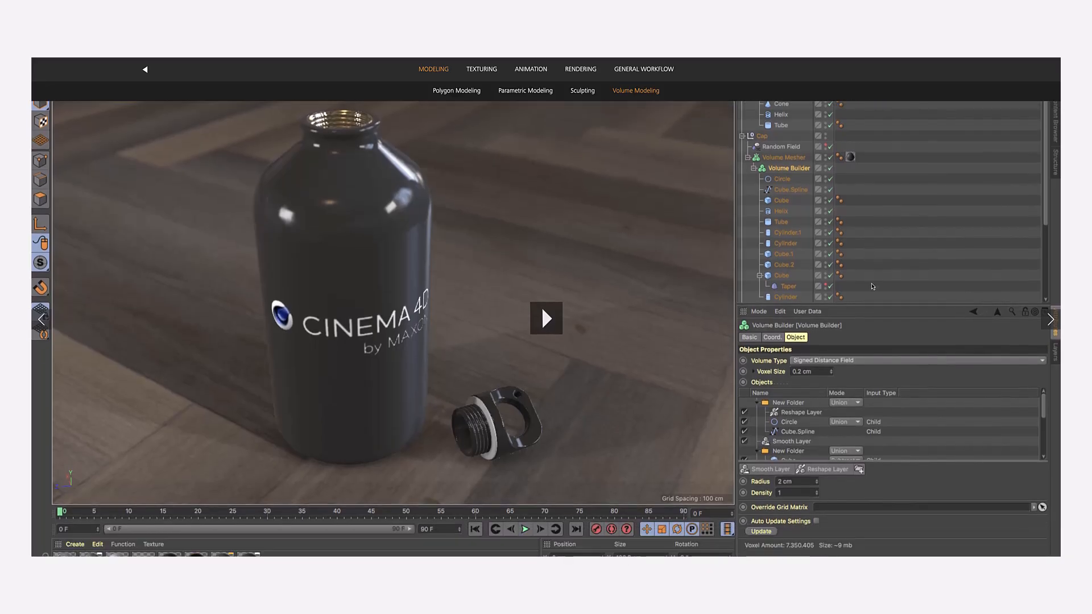
pyautogui.scroll(-6, 872, 286)
pyautogui.scroll(-6, 873, 287)
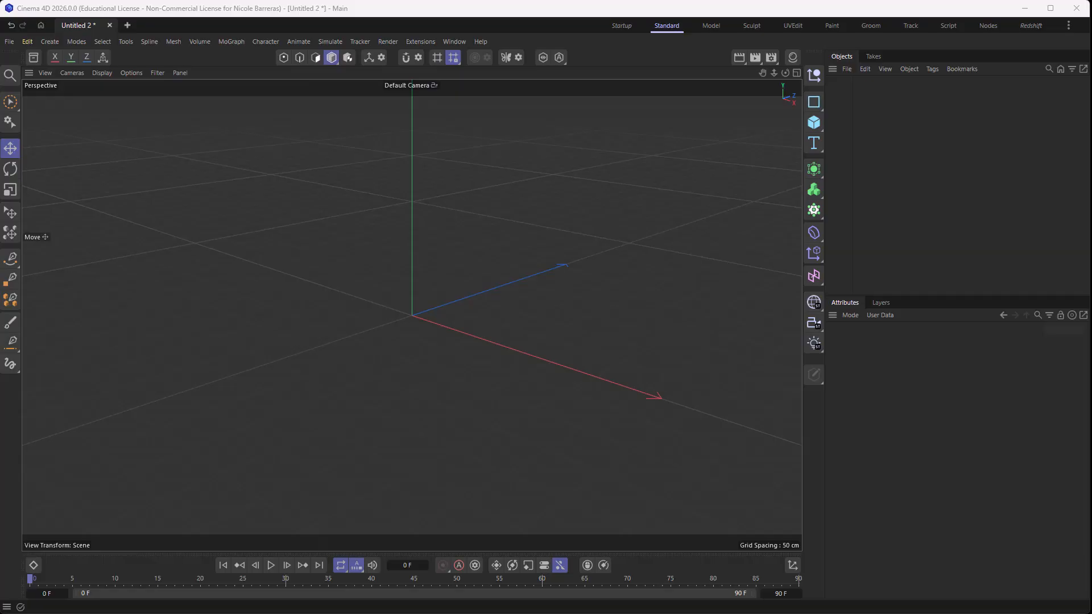
# - Add a cylinder primitive and set its height to 87 cm
pyautogui.click(814, 121)
pyautogui.click(928, 140)
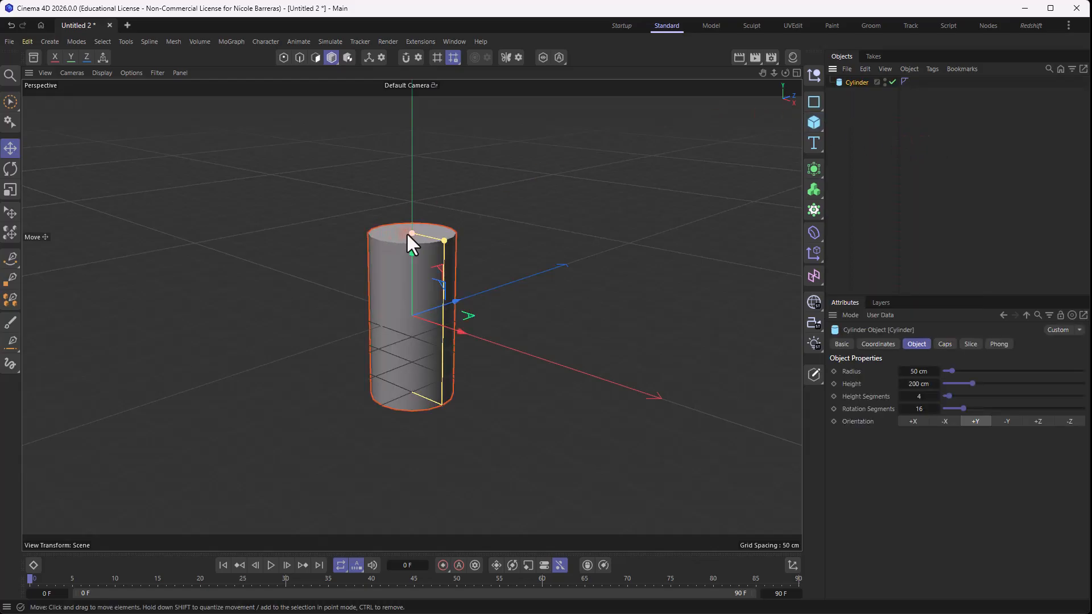
pyautogui.moveTo(407, 234); pyautogui.dragTo(408, 279)
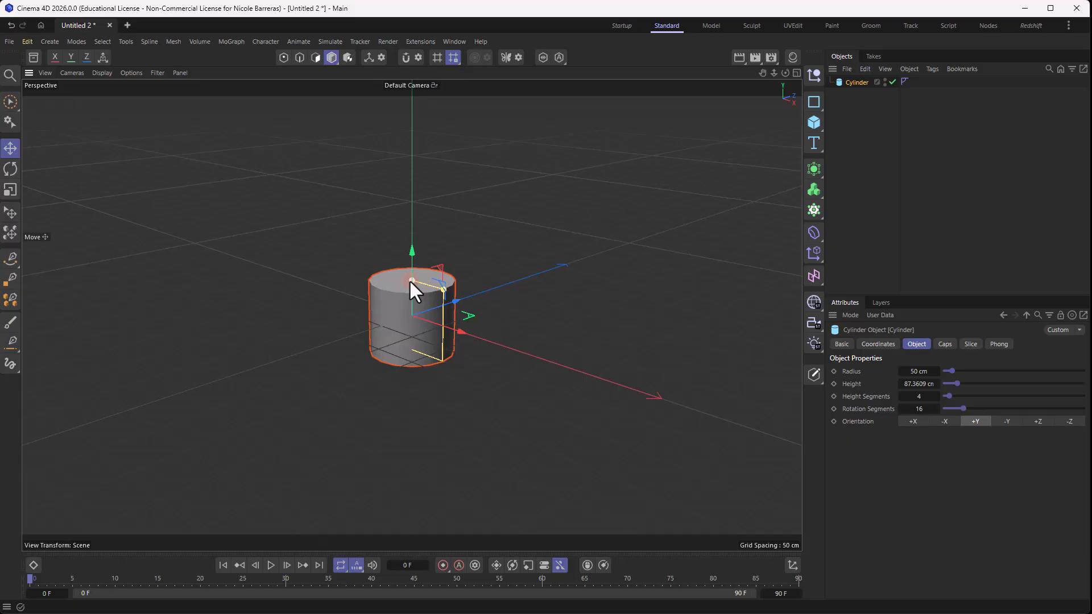
pyautogui.click(921, 388)
pyautogui.write('87')
pyautogui.press('Return')
pyautogui.click(963, 213)
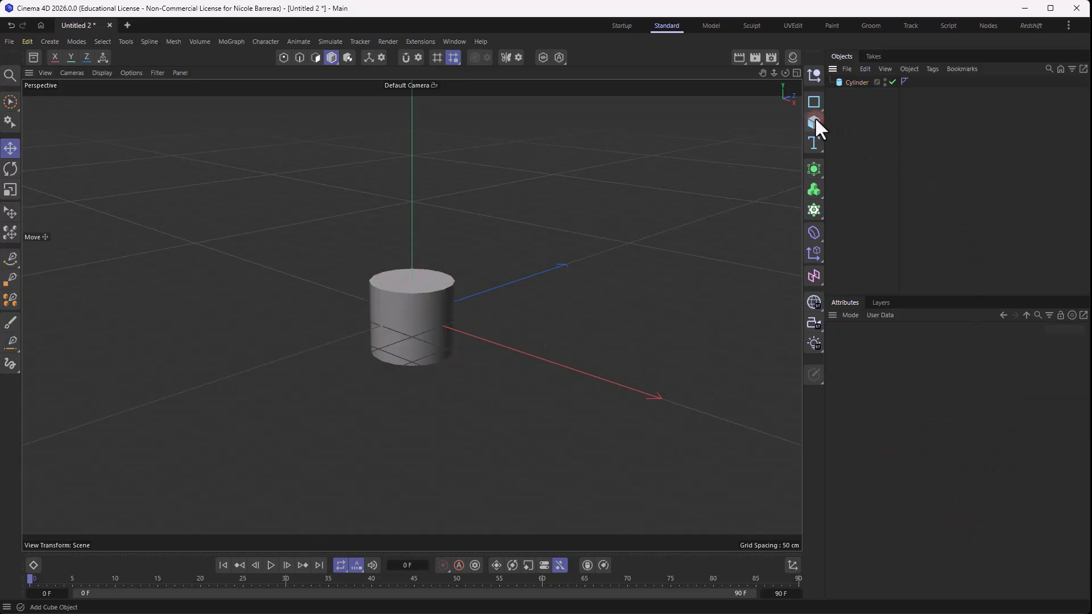
# - Add a cube and set its size to 85 cm in X, 120 cm in Y and 85 cm in Z
pyautogui.click(814, 122)
pyautogui.moveTo(589, 246)
pyautogui.keyDown('alt'); pyautogui.mouseDown()
pyautogui.moveTo(631, 212)
pyautogui.moveTo(588, 230)
pyautogui.mouseUp(); pyautogui.keyUp('alt')
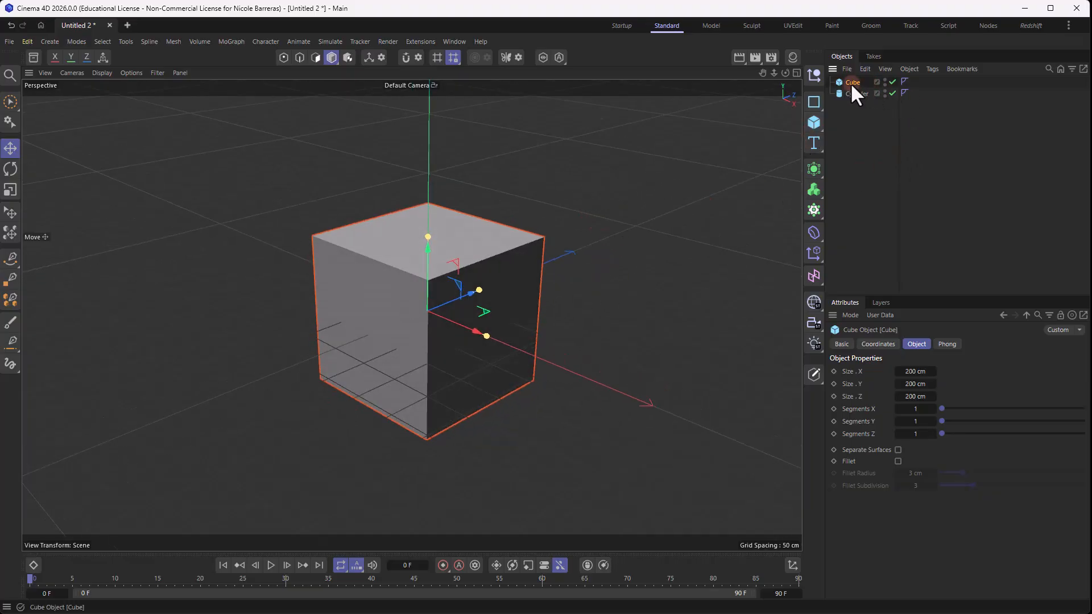
pyautogui.moveTo(428, 237); pyautogui.dragTo(429, 281)
pyautogui.click(916, 370)
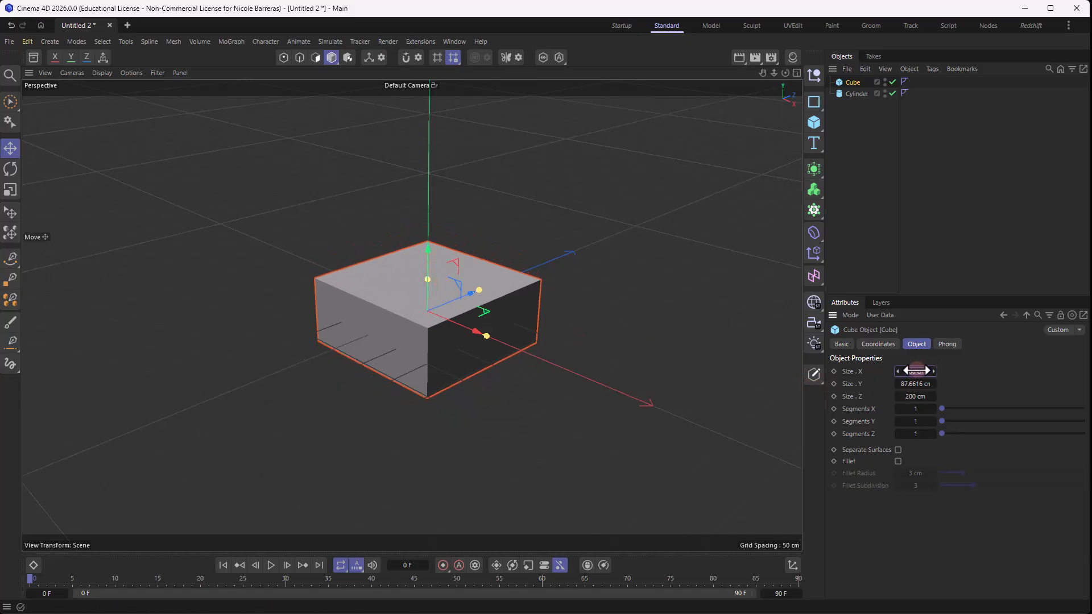
pyautogui.write('85')
pyautogui.click(910, 396)
pyautogui.write('85')
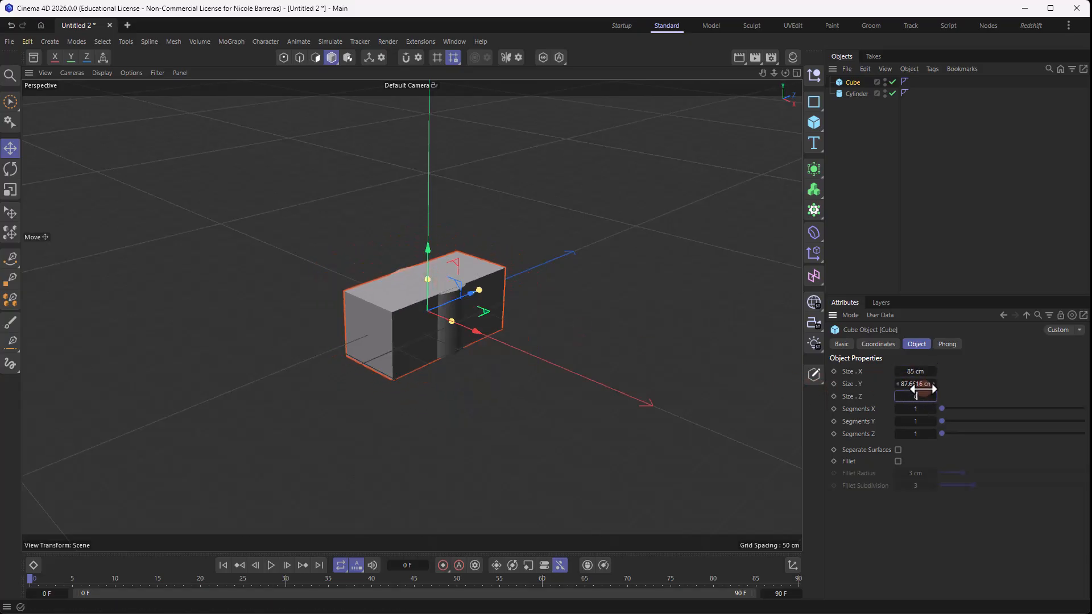
pyautogui.click(933, 383)
pyautogui.write('120')
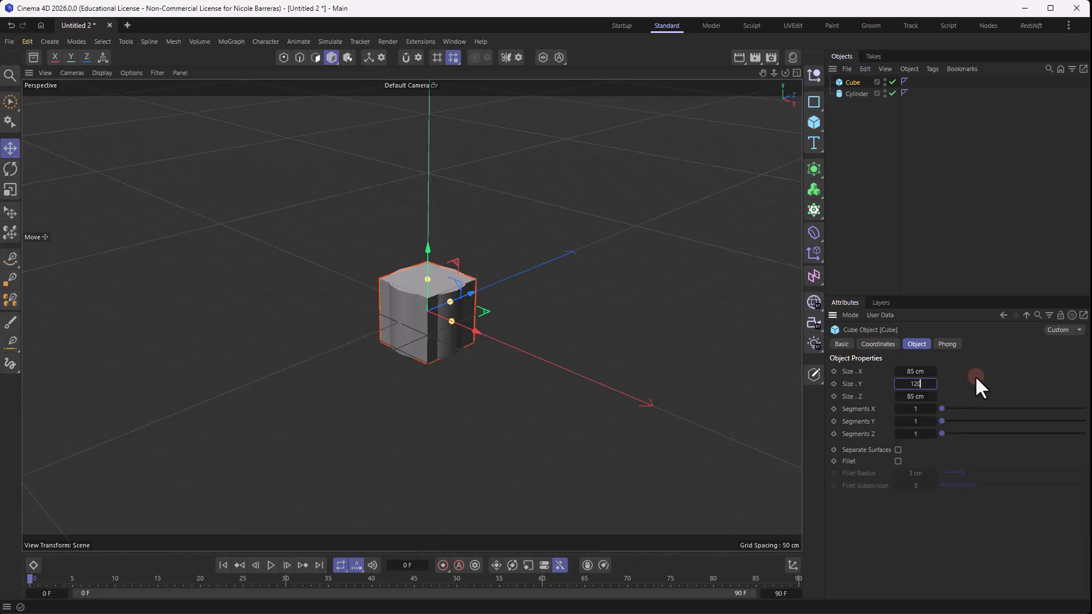
pyautogui.press('Return')
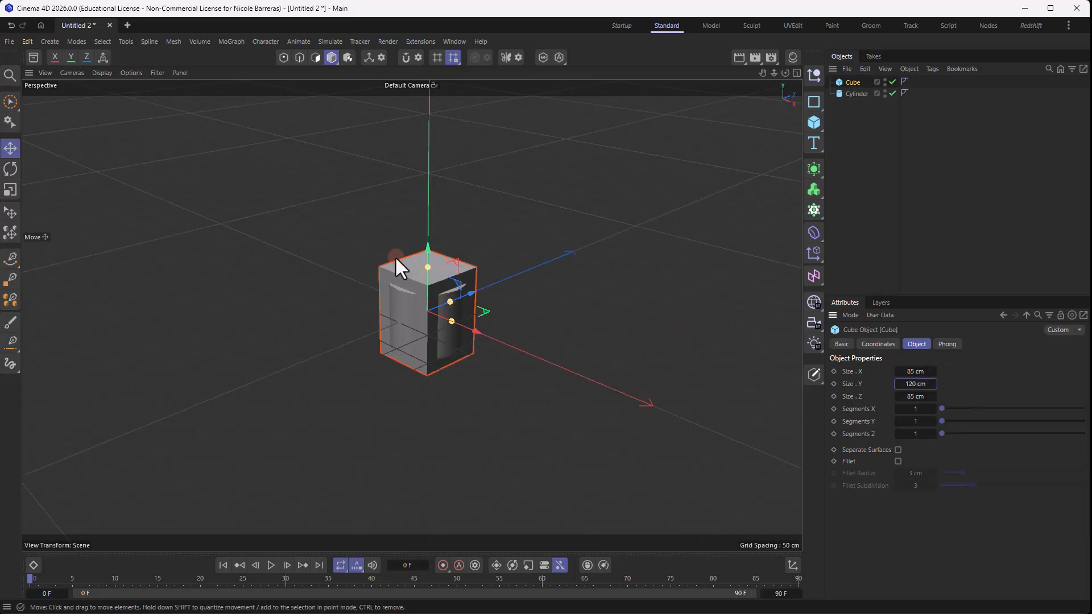
# - Lower the cube along the Y axis until the cylinder's upper end sticks out above it
pyautogui.scroll(6, 460, 292)
pyautogui.keyDown('alt'); pyautogui.moveTo(528, 244); pyautogui.dragTo(531, 237); pyautogui.keyUp('alt')
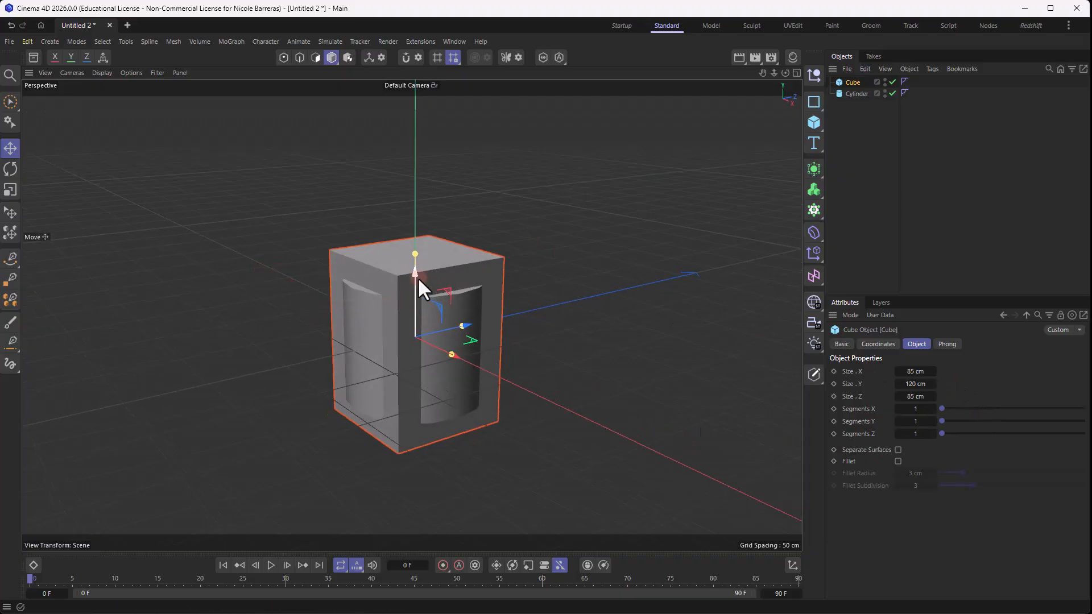
pyautogui.moveTo(414, 277); pyautogui.dragTo(411, 317)
pyautogui.click(527, 267)
pyautogui.keyDown('alt'); pyautogui.moveTo(527, 267); pyautogui.dragTo(552, 275); pyautogui.keyUp('alt')
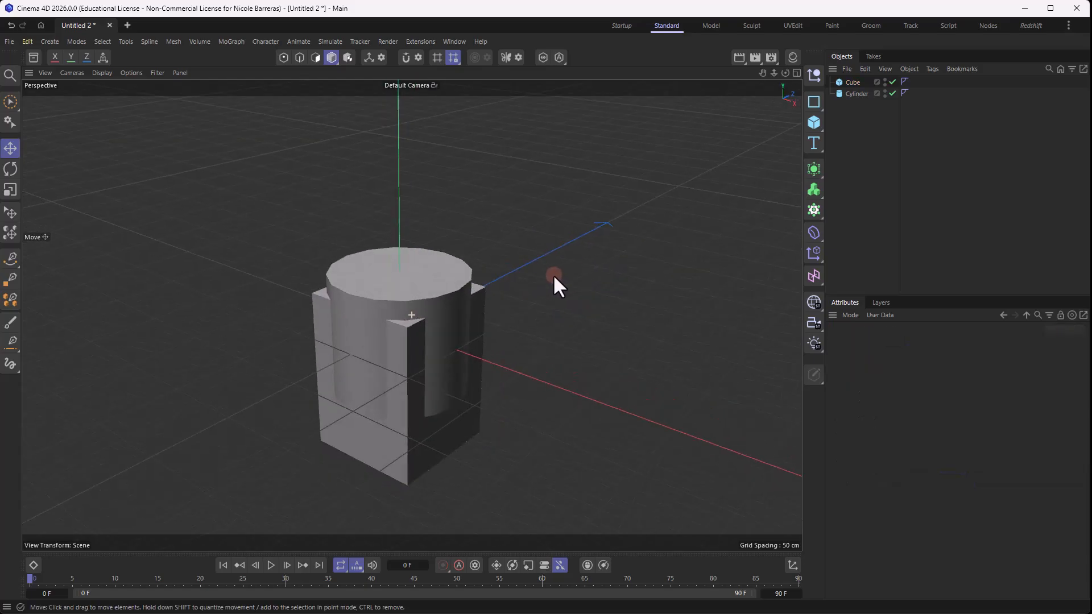
# - Add a Taper deformer as a child of the cube and fit it to its parent
pyautogui.click(813, 251)
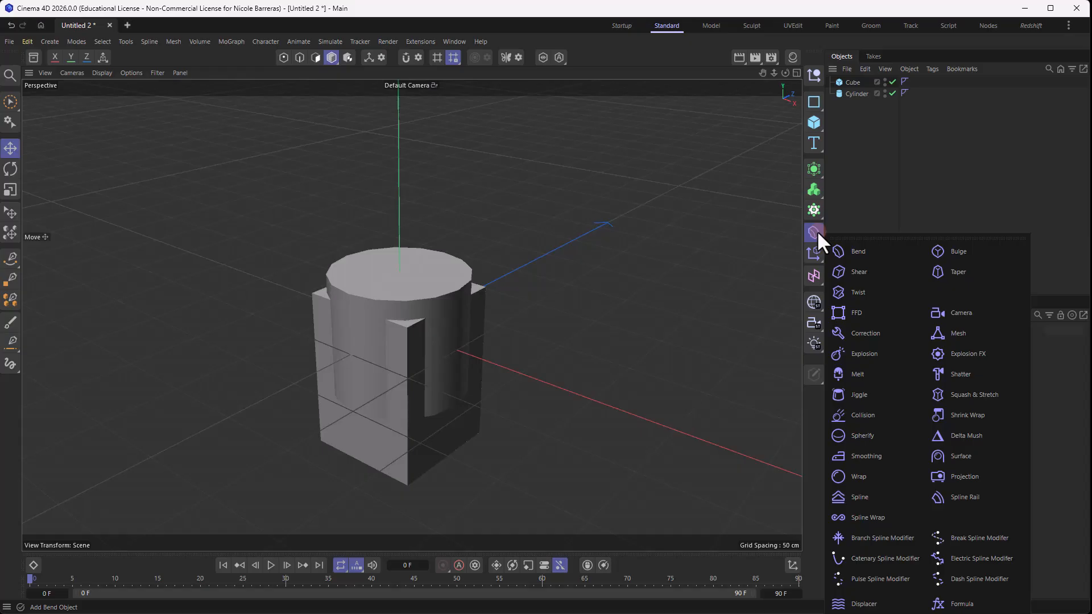
pyautogui.click(949, 271)
pyautogui.moveTo(836, 77); pyautogui.dragTo(855, 91)
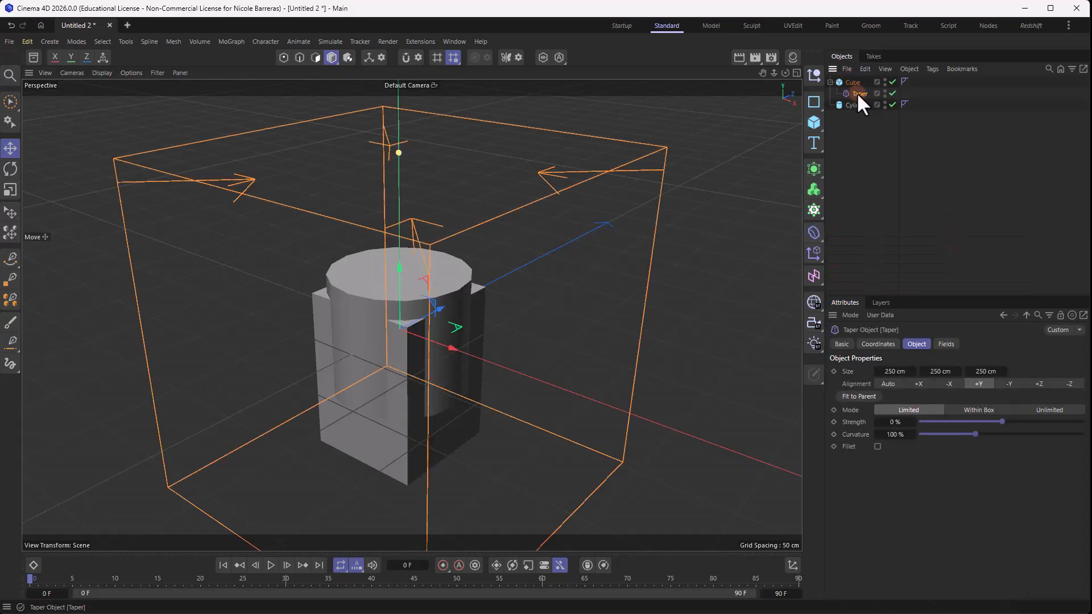
pyautogui.click(867, 397)
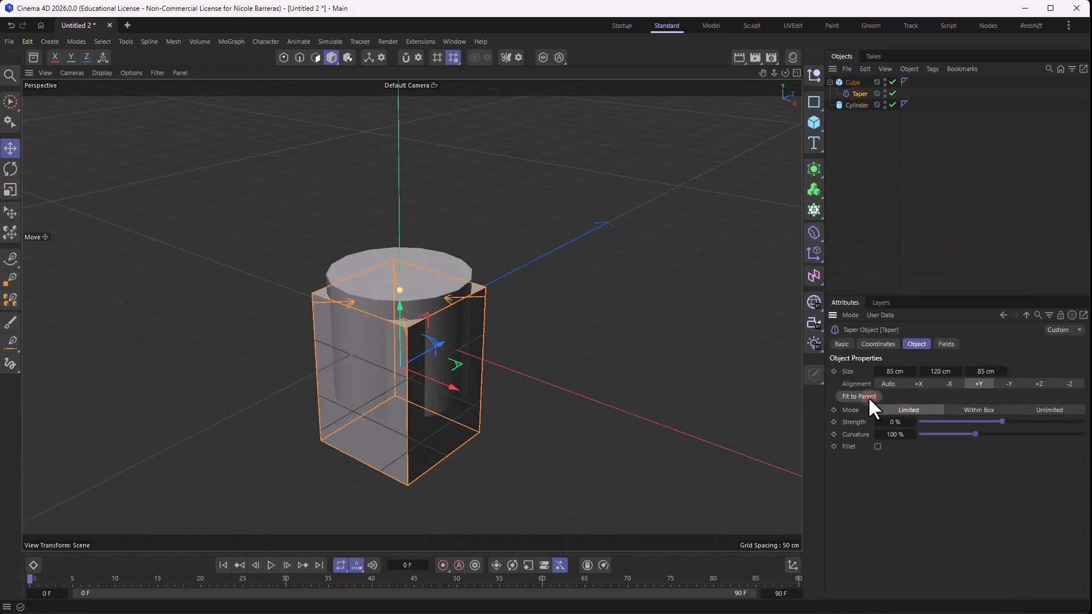
# - Align the Taper deformer to -Y, refit it to the cube and set its strength to -45%
pyautogui.moveTo(904, 422)
pyautogui.mouseDown()
pyautogui.moveTo(879, 422)
pyautogui.moveTo(903, 422)
pyautogui.mouseUp()
pyautogui.click(1009, 384)
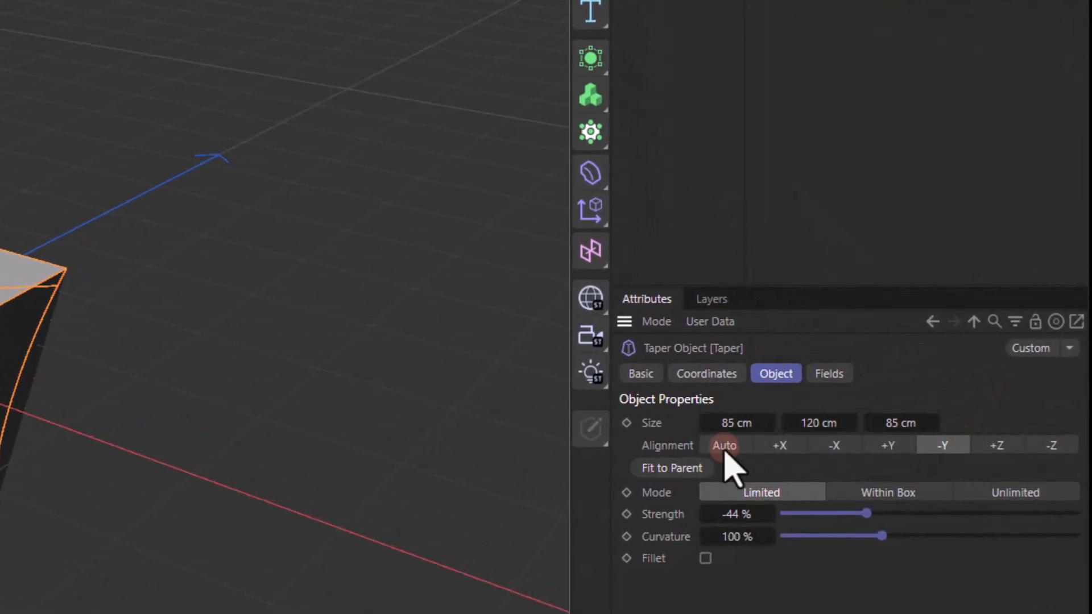
pyautogui.click(682, 466)
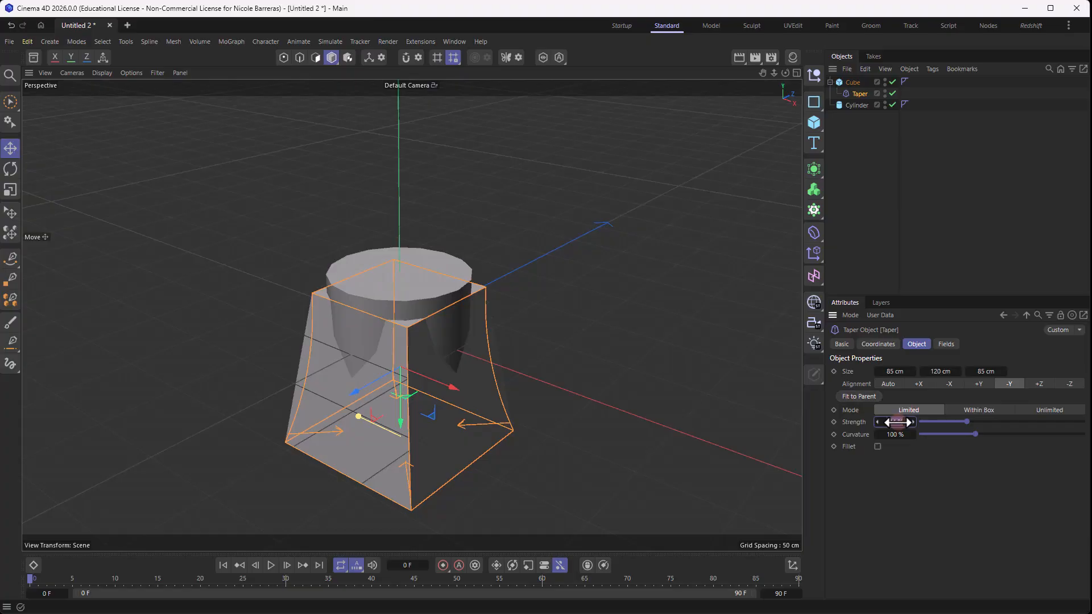
pyautogui.moveTo(897, 422); pyautogui.dragTo(894, 421)
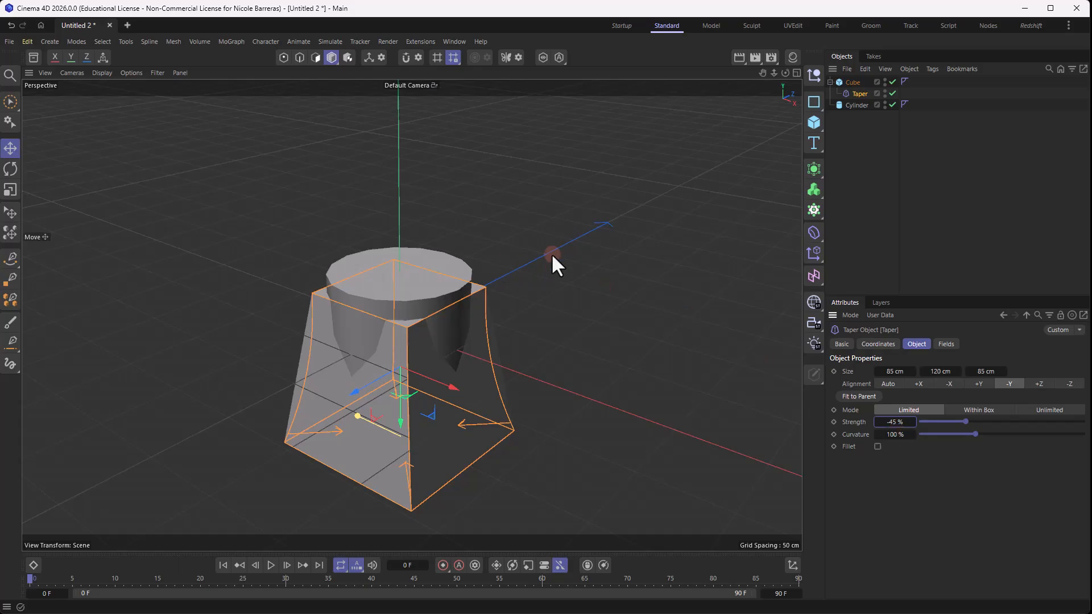
pyautogui.click(582, 302)
pyautogui.moveTo(587, 311)
pyautogui.keyDown('alt'); pyautogui.mouseDown()
pyautogui.moveTo(571, 265)
pyautogui.moveTo(589, 291)
pyautogui.mouseUp(); pyautogui.keyUp('alt')
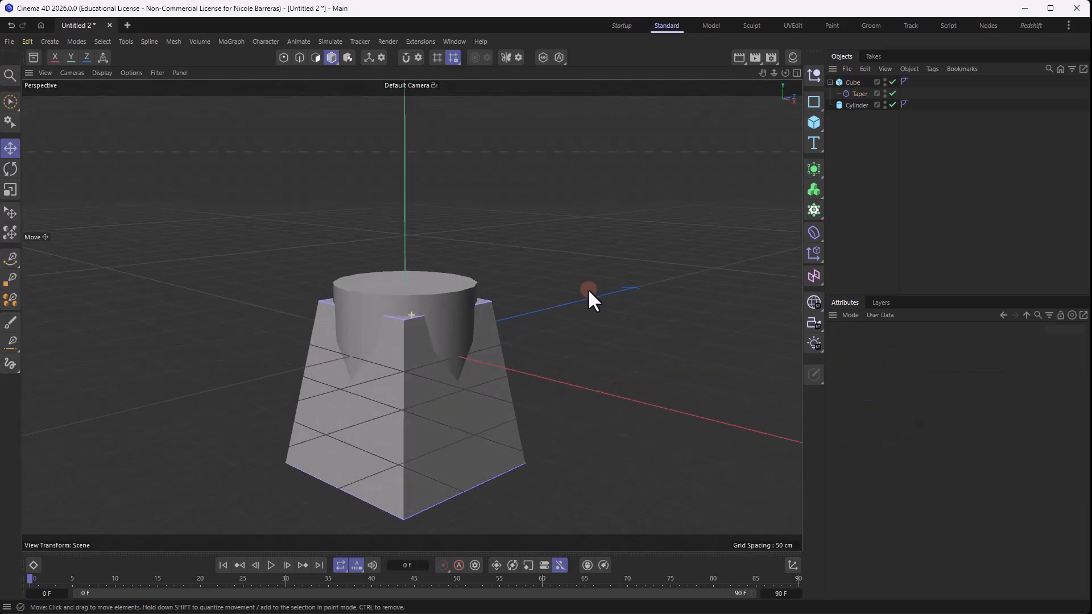
# - Enable the cube's fillet with a radius of 25 cm and a subdivision of 15
pyautogui.click(852, 82)
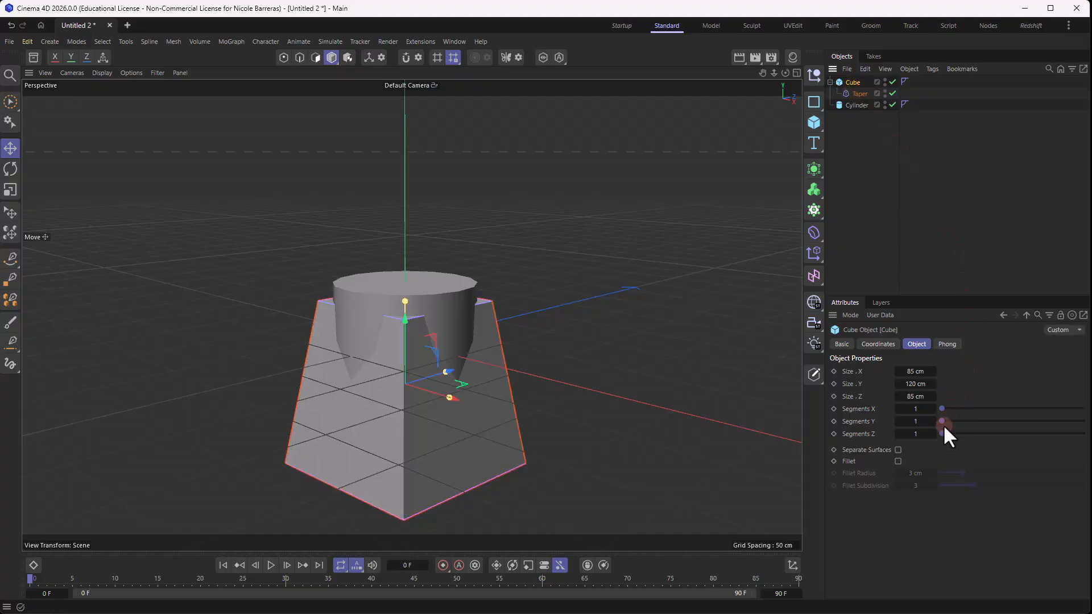
pyautogui.click(898, 461)
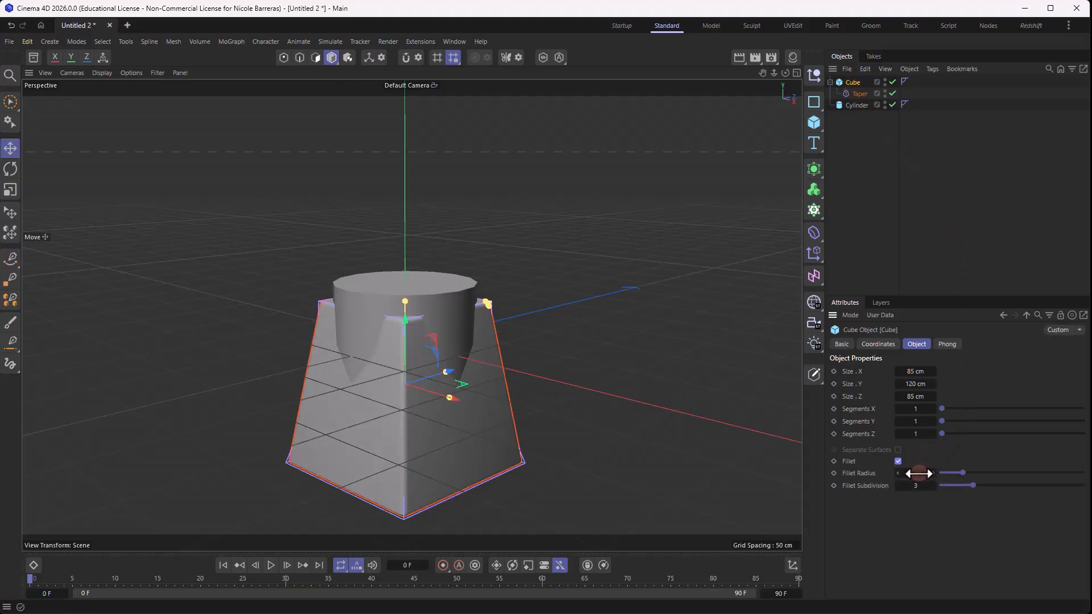
pyautogui.moveTo(915, 475); pyautogui.dragTo(924, 476)
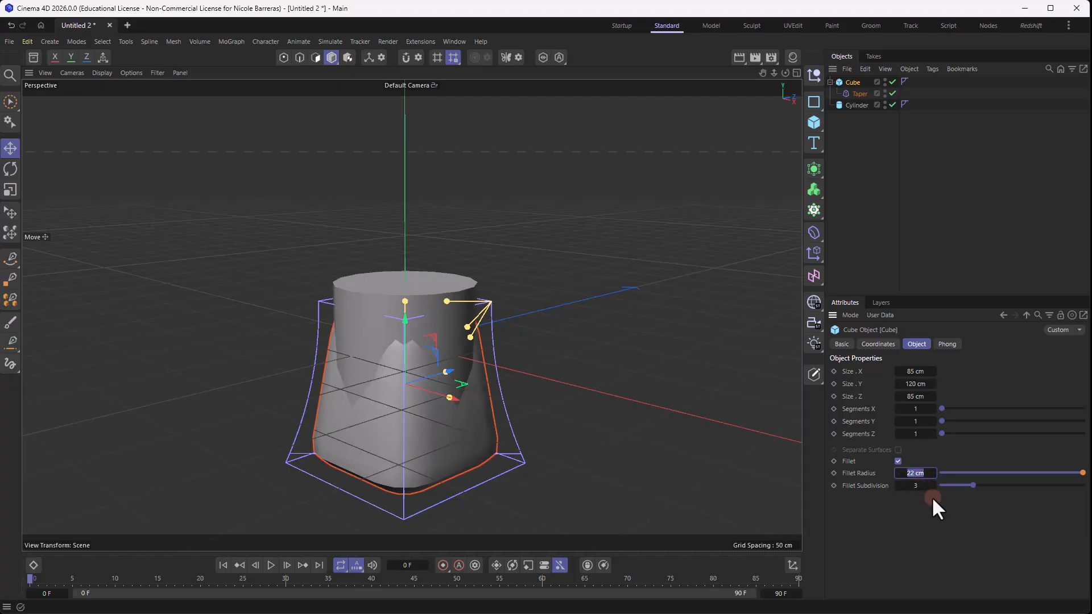
pyautogui.keyDown('alt'); pyautogui.moveTo(568, 347); pyautogui.dragTo(586, 317); pyautogui.keyUp('alt')
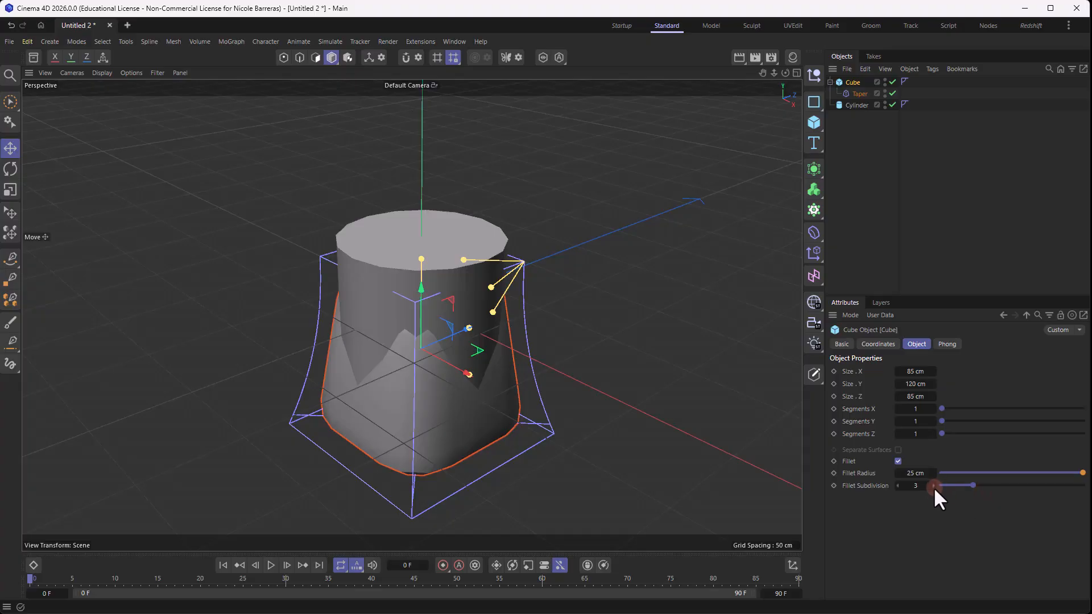
pyautogui.moveTo(933, 486); pyautogui.dragTo(934, 485)
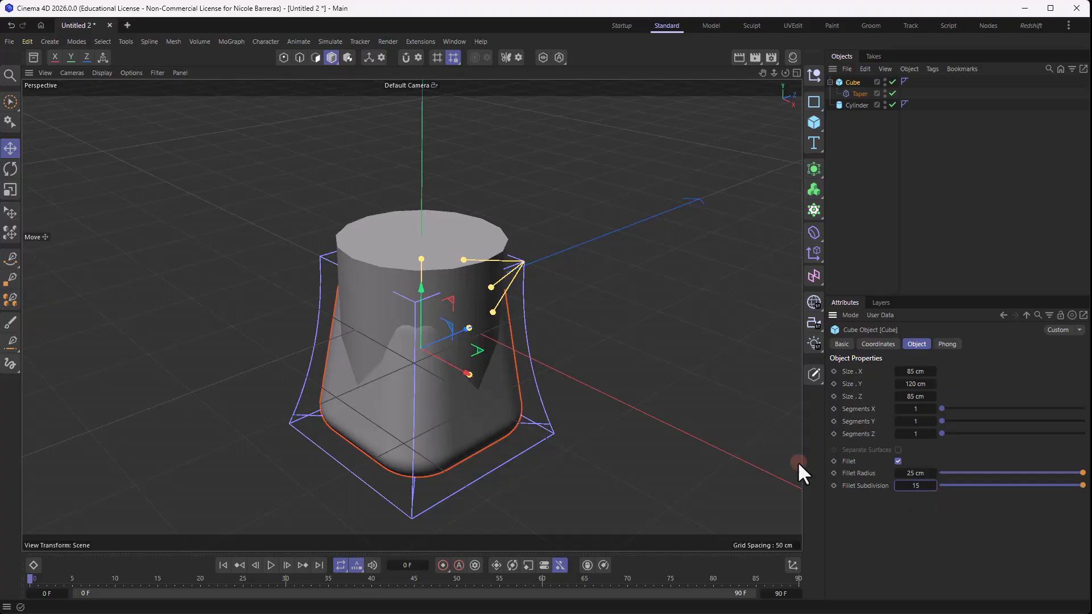
# - Turn off the Taper deformer's visibility in the viewport
pyautogui.keyDown('alt'); pyautogui.moveTo(797, 462); pyautogui.dragTo(528, 290); pyautogui.keyUp('alt')
pyautogui.click(626, 275)
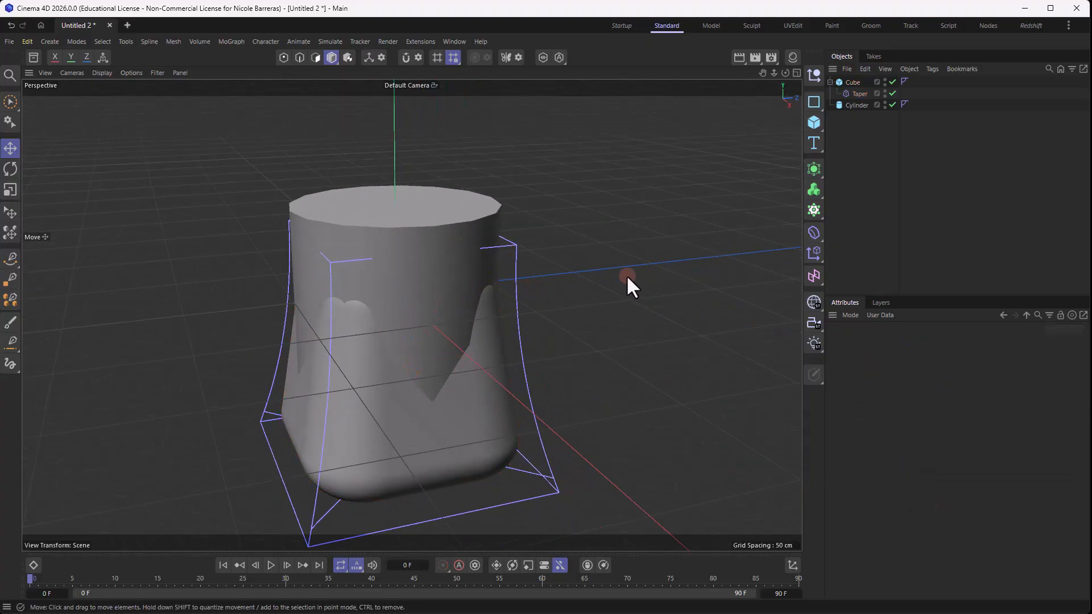
pyautogui.keyDown('alt'); pyautogui.moveTo(626, 274); pyautogui.dragTo(645, 266); pyautogui.keyUp('alt')
pyautogui.scroll(-1, 624, 276)
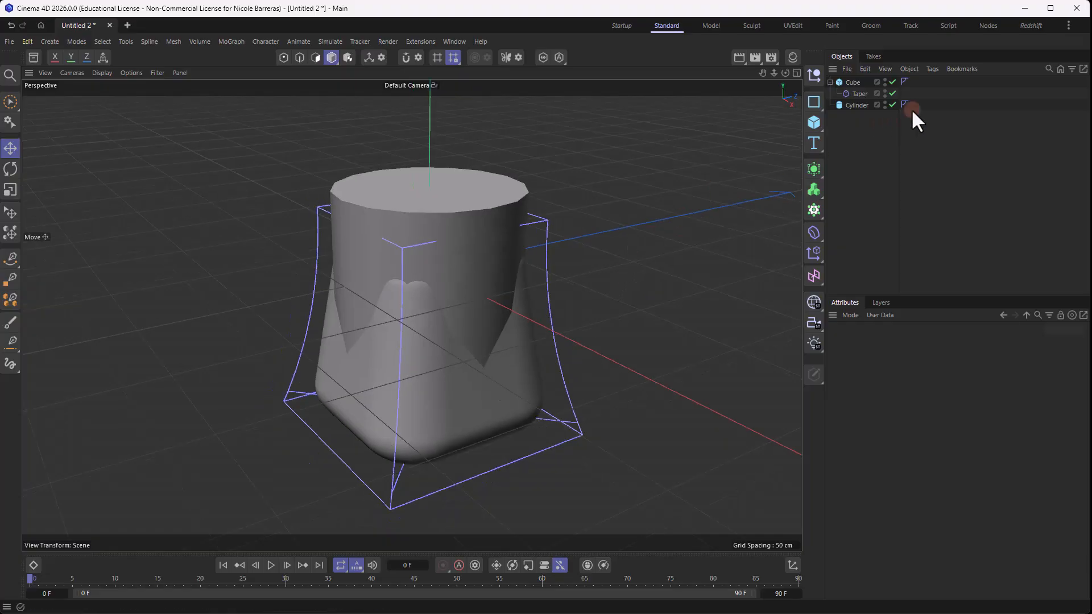
pyautogui.doubleClick(885, 92)
pyautogui.keyDown('alt'); pyautogui.moveTo(602, 178); pyautogui.dragTo(660, 231, button='middle'); pyautogui.keyUp('alt')
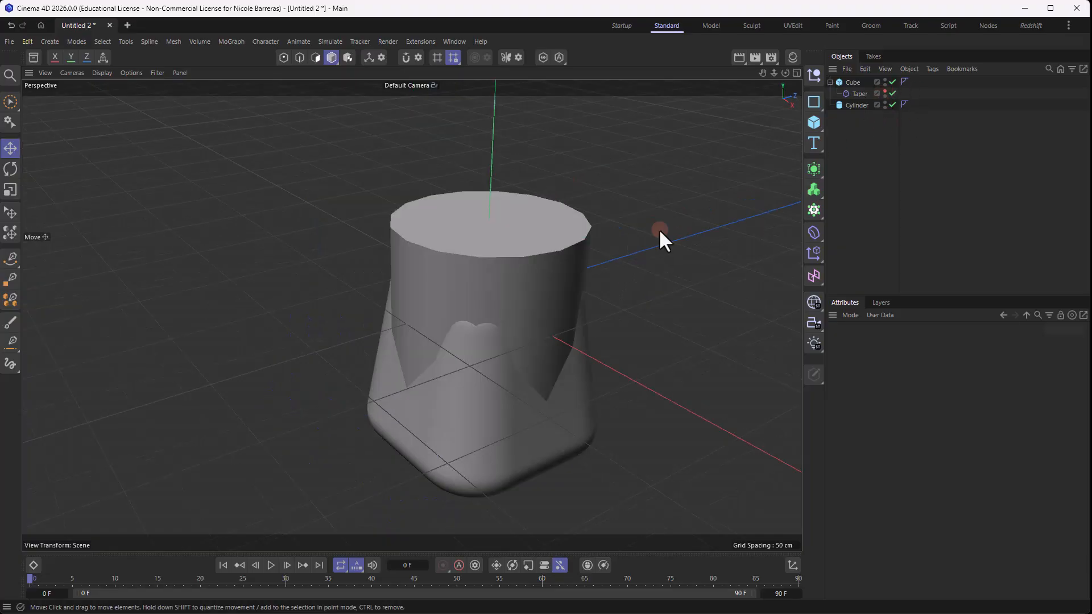
# - Add a Volume Builder, rename the cylinder as Base and rename the cube as roundedCube
pyautogui.click(814, 189)
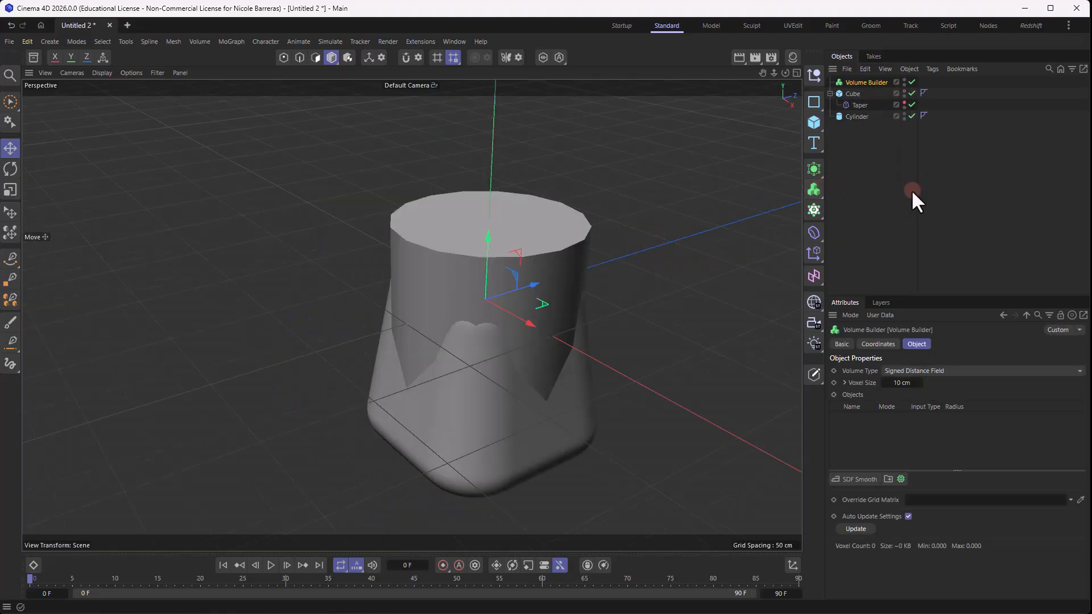
pyautogui.doubleClick(855, 116)
pyautogui.write('Base')
pyautogui.press('Return')
pyautogui.doubleClick(853, 94)
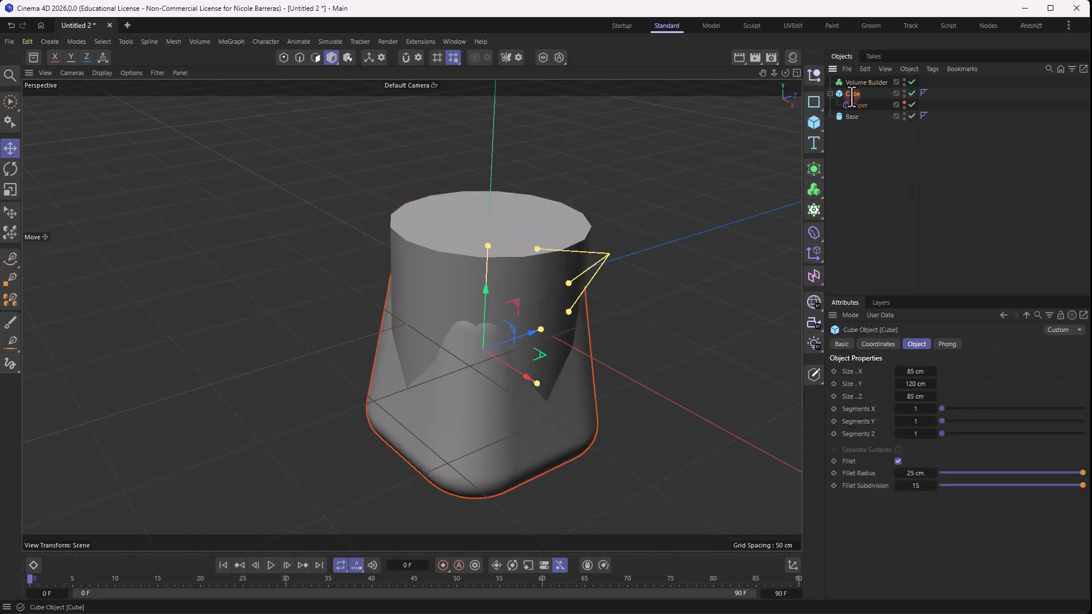
pyautogui.write('roundedCube')
pyautogui.press('Return')
# - Collapse the roundedCube hierarchy and make roundedCube and Base children of the Volume Builder
pyautogui.click(831, 94)
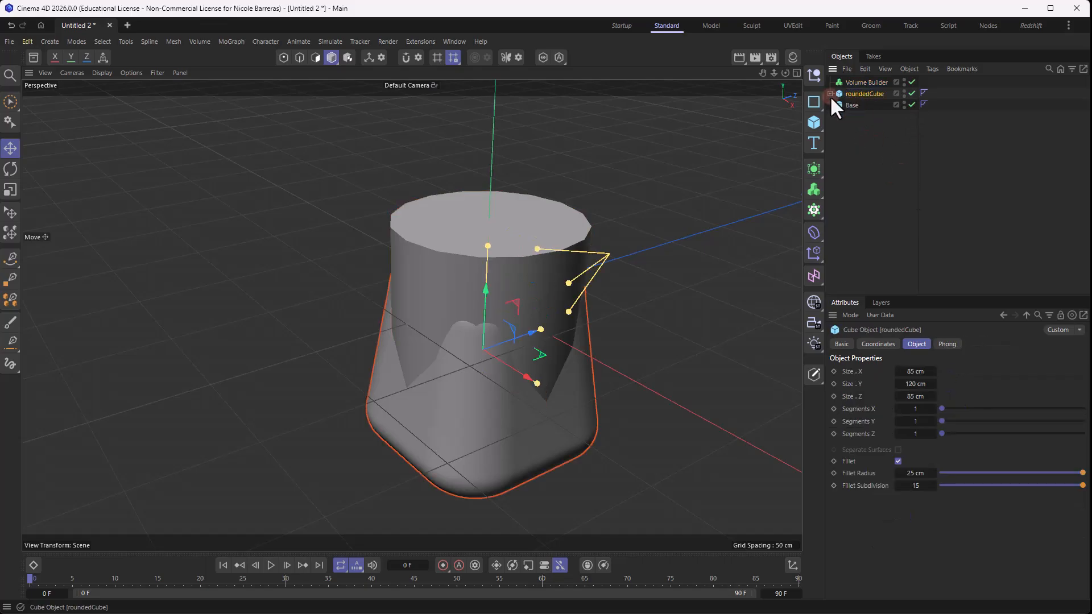
pyautogui.moveTo(861, 125); pyautogui.dragTo(858, 80)
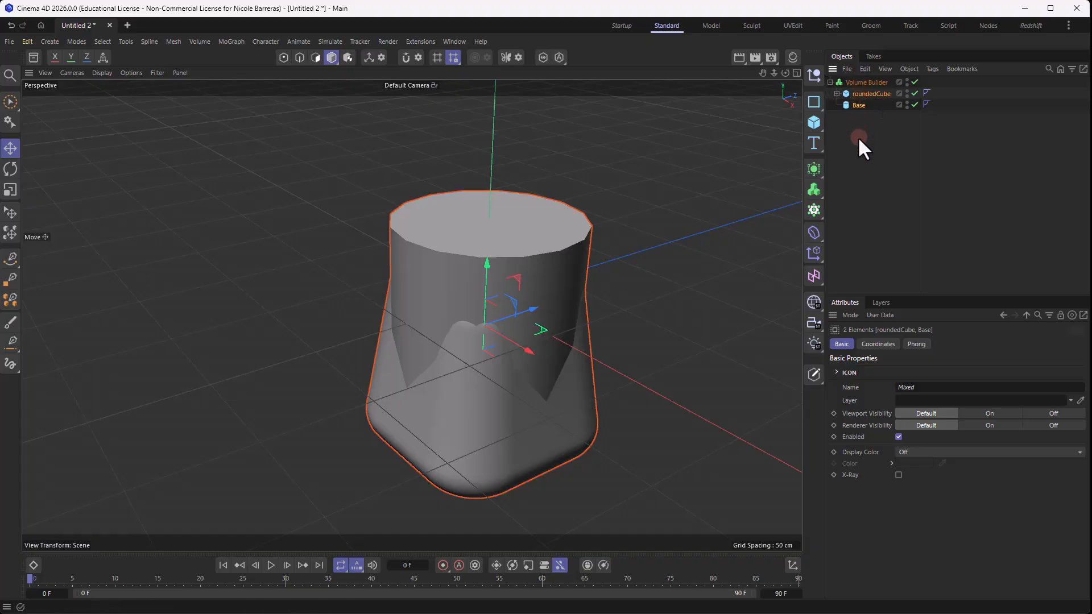
pyautogui.click(858, 137)
# - Set the Volume Builder's voxel size to 1 cm
pyautogui.click(871, 83)
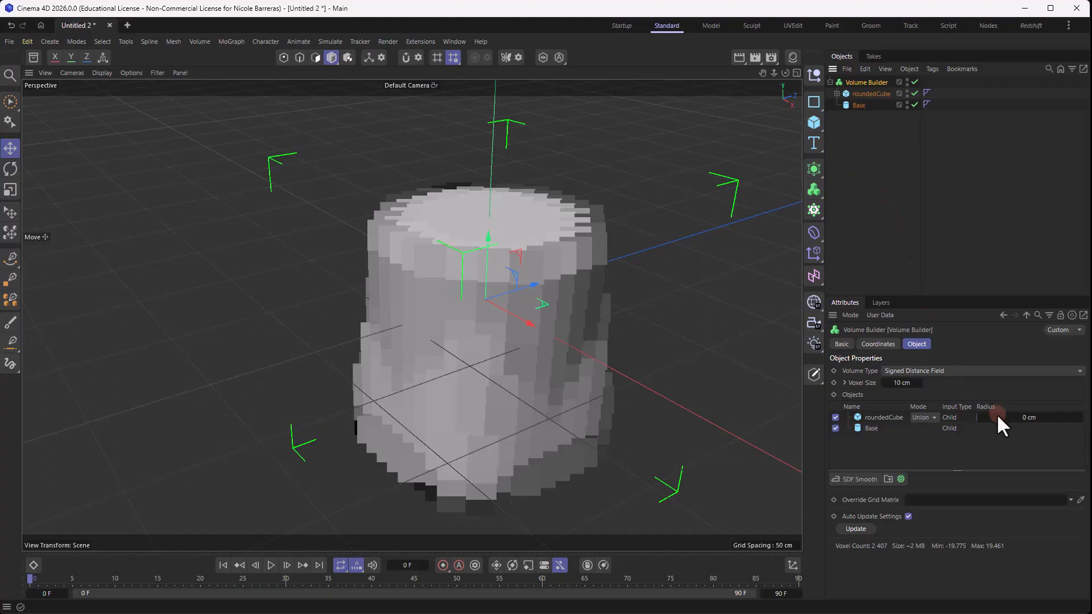
pyautogui.click(910, 382)
pyautogui.write('2')
pyautogui.press('Return')
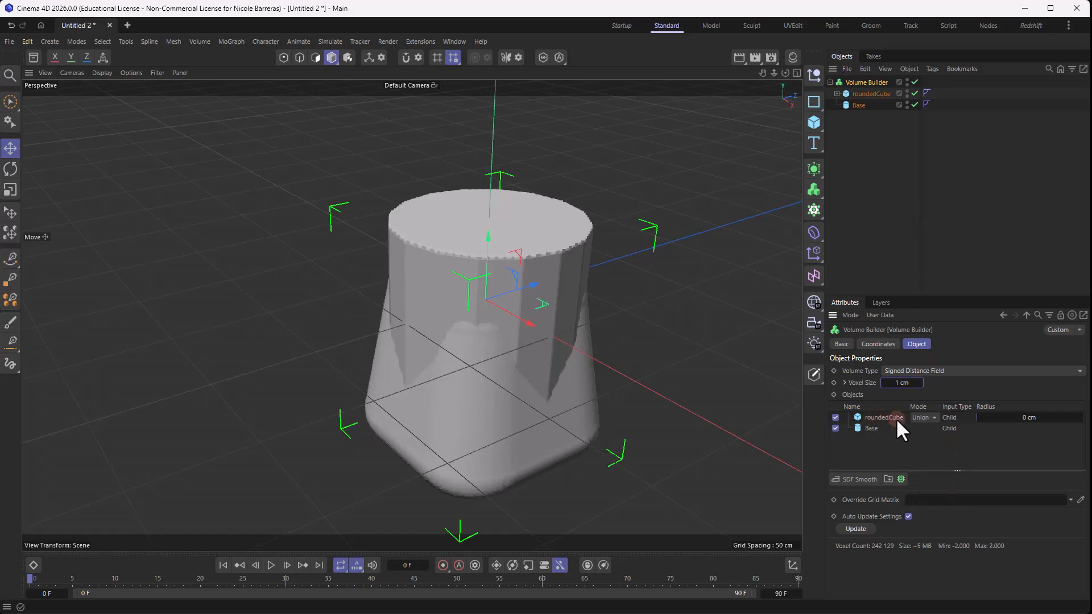
# - Change roundedCube's mode in the Volume Builder to Intersect and clear the selection
pyautogui.click(931, 418)
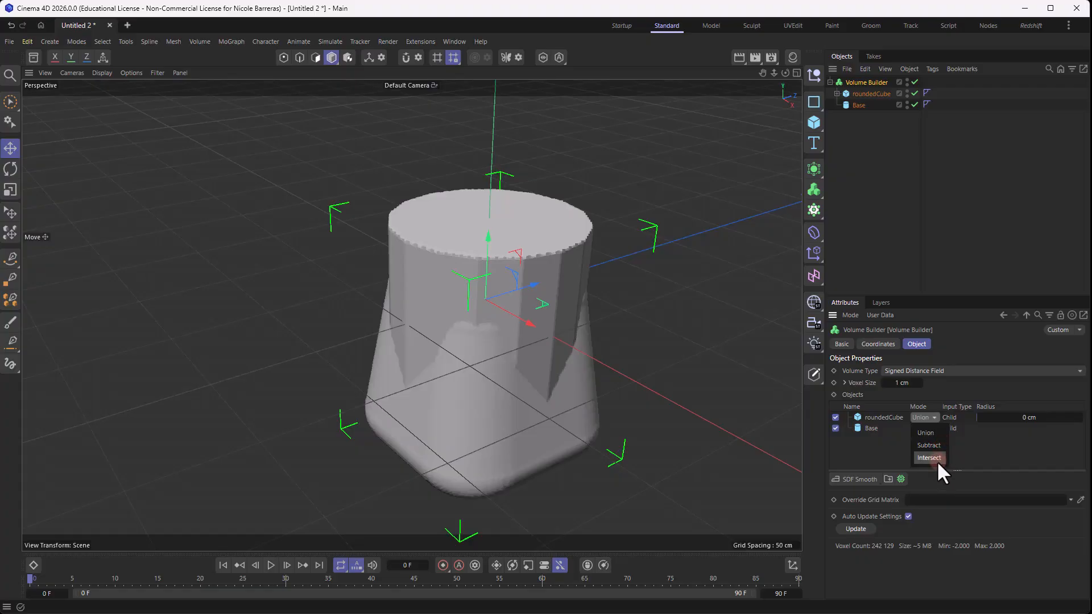
pyautogui.click(936, 460)
pyautogui.click(666, 183)
pyautogui.keyDown('alt'); pyautogui.moveTo(667, 184); pyautogui.dragTo(671, 209); pyautogui.keyUp('alt')
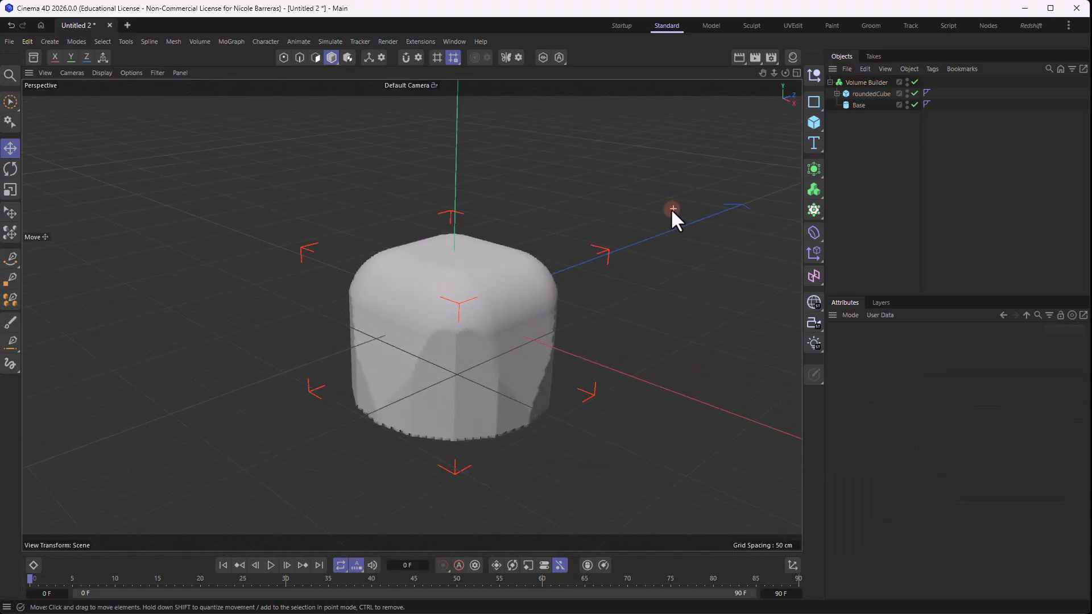
pyautogui.click(932, 127)
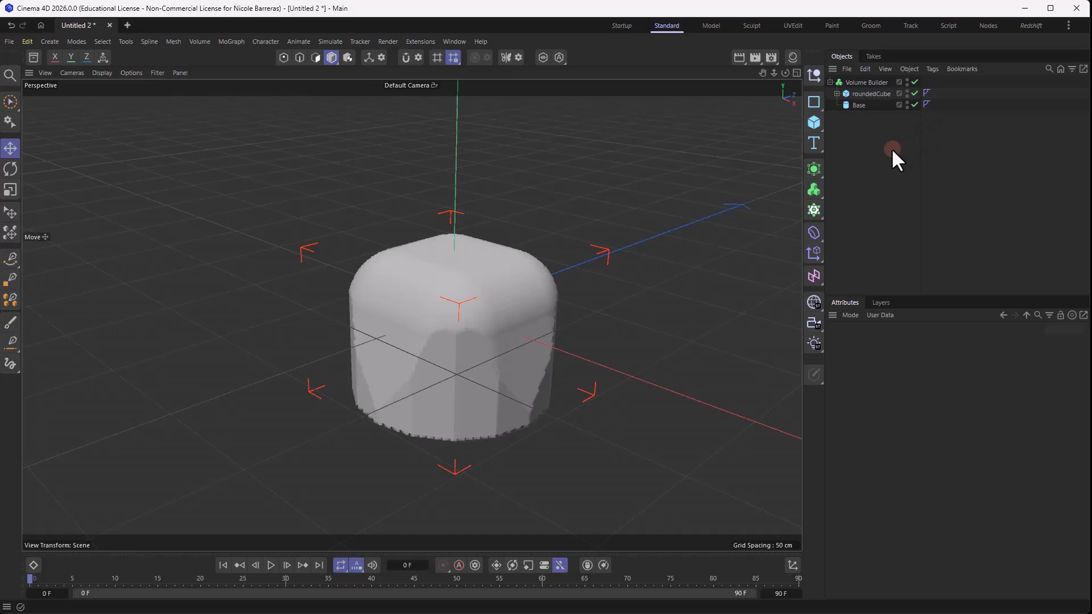
# - Move roundedCube up slightly so its rounded top sits near the top of Base, and clear the selection
pyautogui.keyDown('alt'); pyautogui.moveTo(305, 217); pyautogui.dragTo(686, 191); pyautogui.keyUp('alt')
pyautogui.click(871, 93)
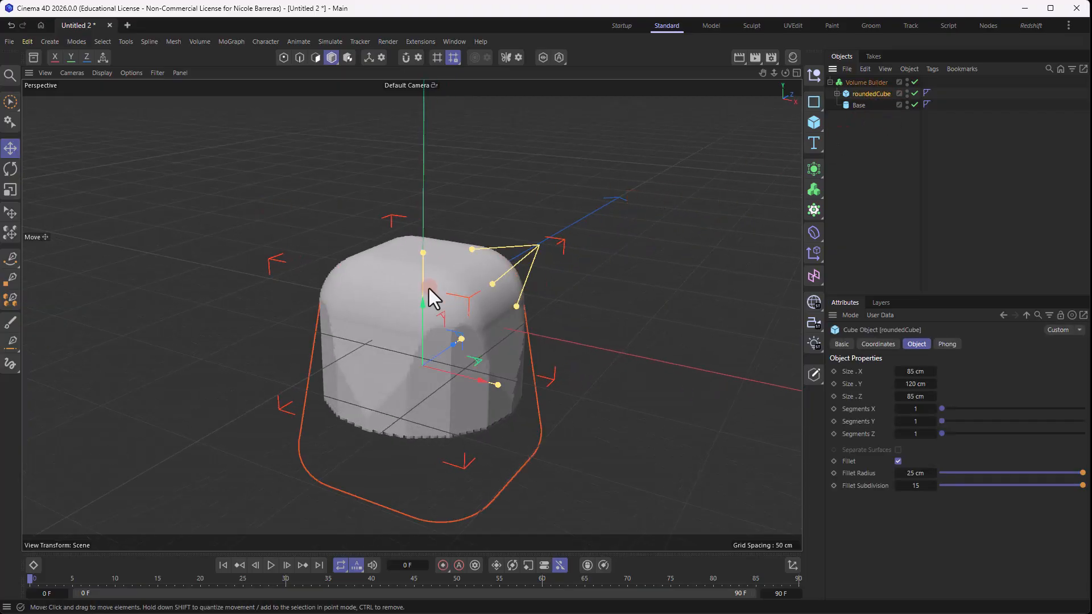
pyautogui.moveTo(426, 292)
pyautogui.mouseDown()
pyautogui.moveTo(419, 322)
pyautogui.moveTo(415, 281)
pyautogui.mouseUp()
pyautogui.click(594, 357)
pyautogui.keyDown('alt'); pyautogui.moveTo(594, 357); pyautogui.dragTo(549, 347); pyautogui.keyUp('alt')
pyautogui.keyDown('alt'); pyautogui.moveTo(689, 326); pyautogui.dragTo(659, 317, button='middle'); pyautogui.keyUp('alt')
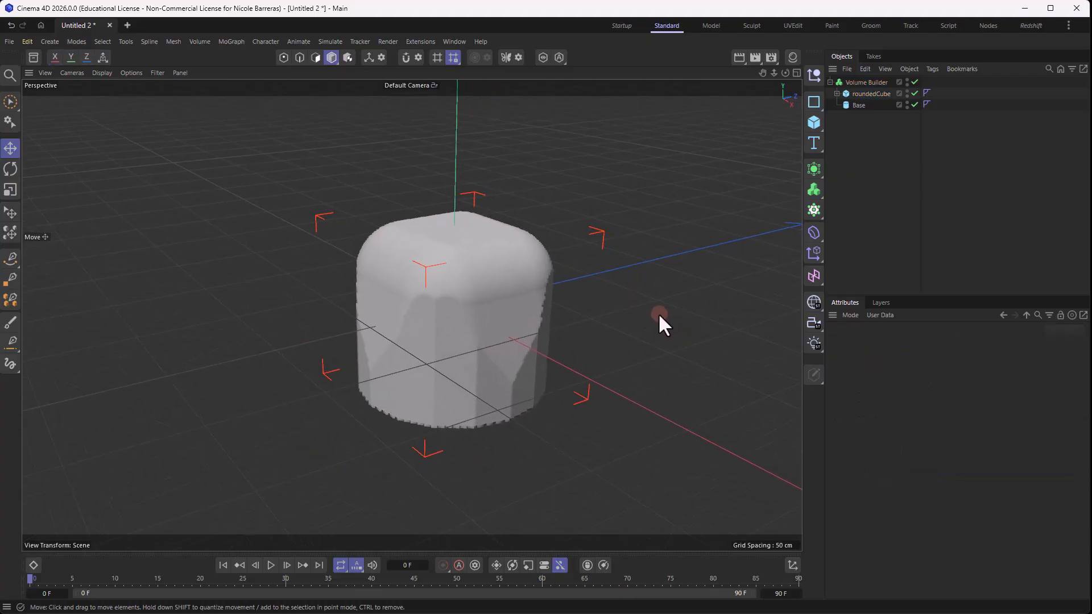
pyautogui.keyDown('alt'); pyautogui.moveTo(659, 315); pyautogui.dragTo(646, 283); pyautogui.keyUp('alt')
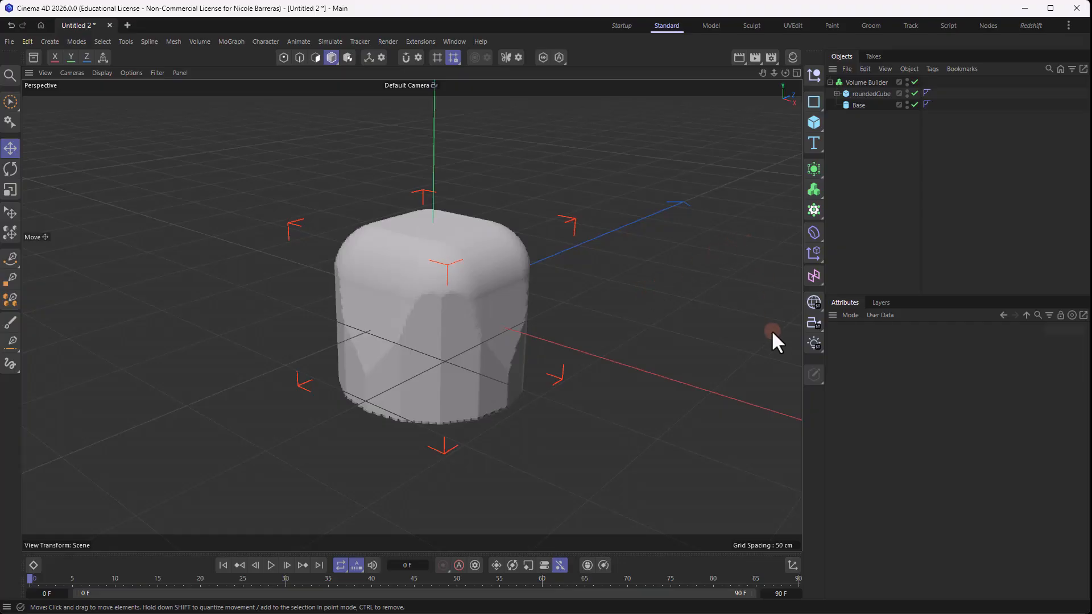
# - Try to lower roundedCube with the Volume Builder disabled, undo the move and re-enable the builder
pyautogui.click(914, 82)
pyautogui.click(878, 93)
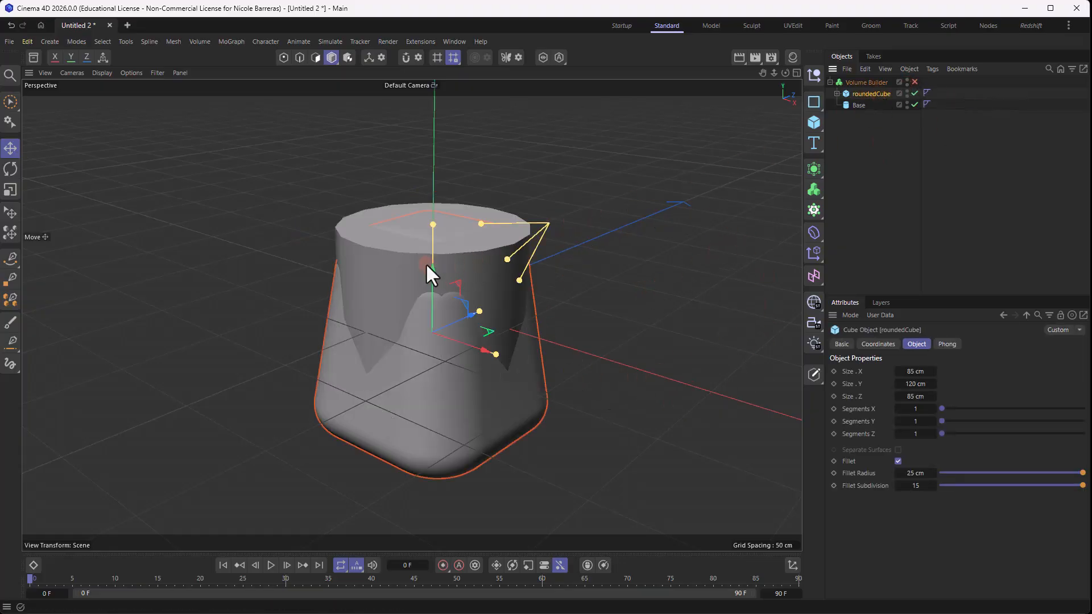
pyautogui.moveTo(425, 263); pyautogui.dragTo(430, 280)
pyautogui.hotkey('ctrl', 'z')
pyautogui.click(914, 82)
pyautogui.click(609, 241)
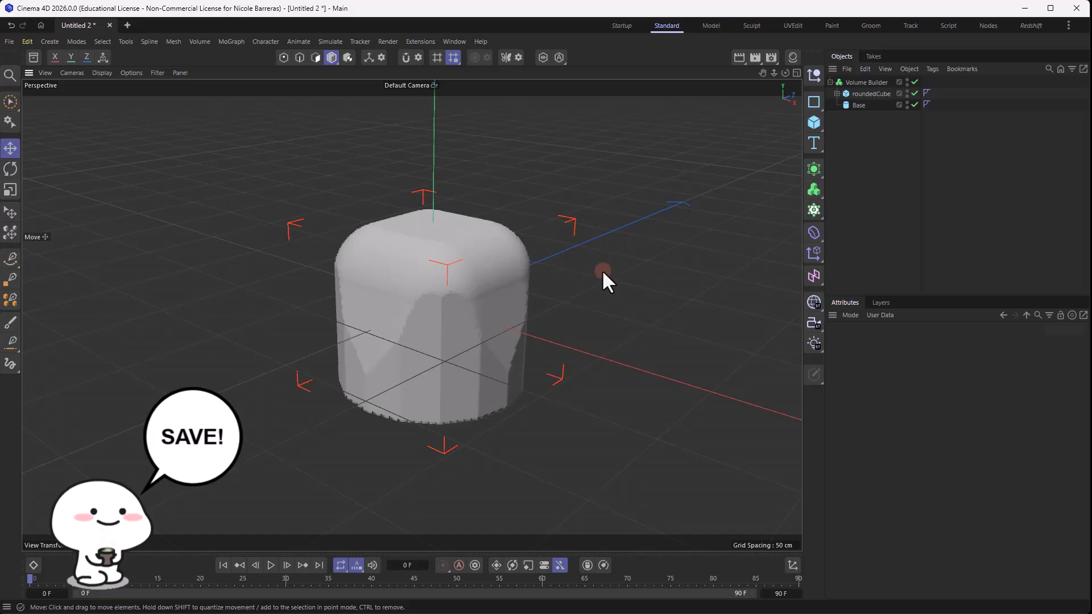
# - Show the front view full size and disable the Volume Builder to expose the source wireframes
pyautogui.middleClick(624, 248)
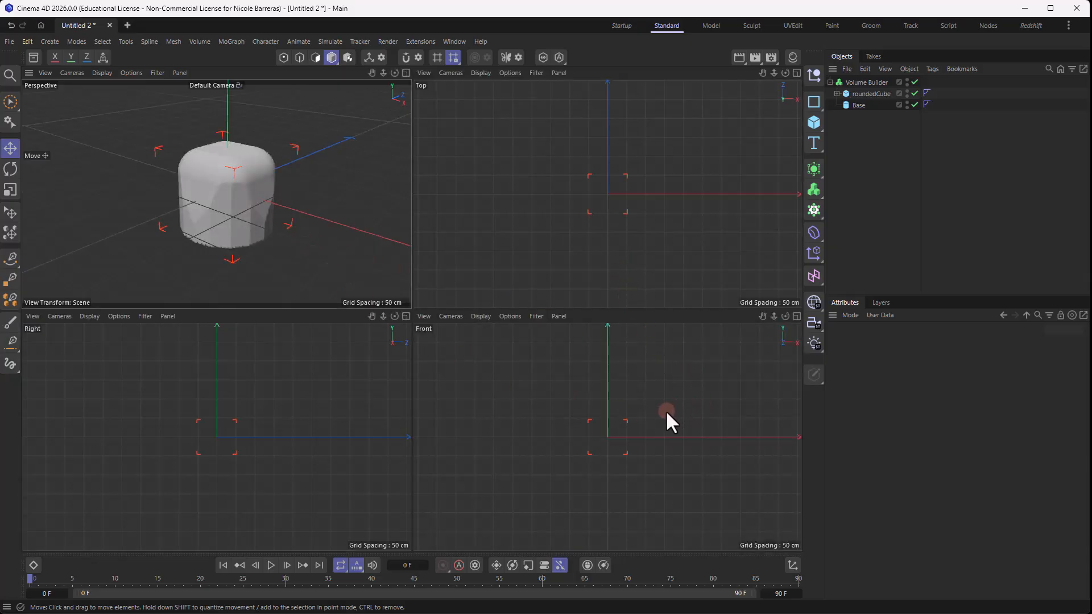
pyautogui.middleClick(666, 412)
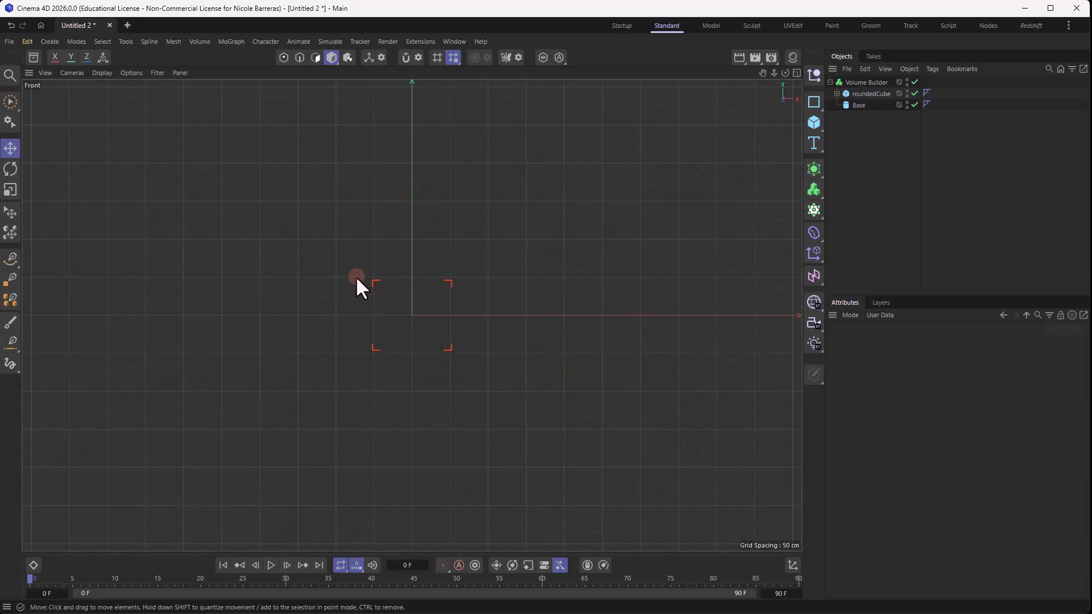
pyautogui.click(915, 81)
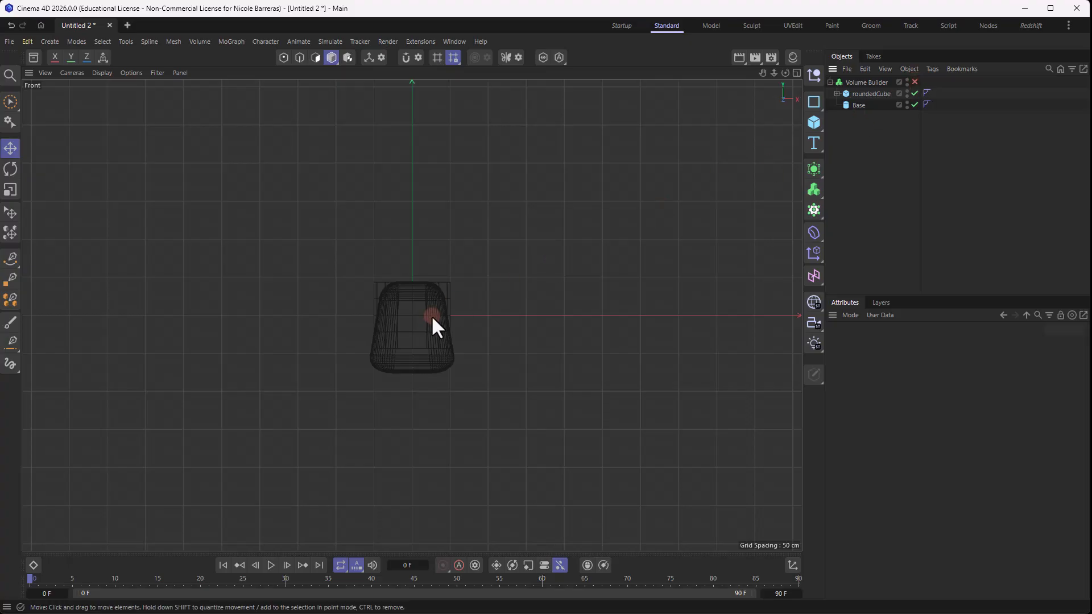
pyautogui.scroll(4, 397, 311)
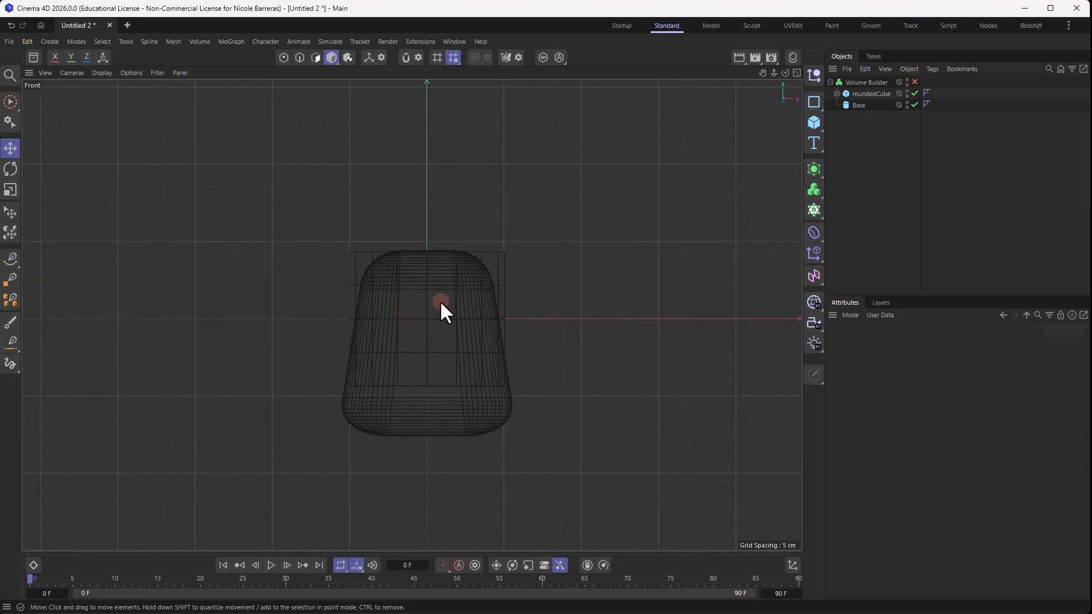
# - Draw a closed right-triangle spline with the Spline Pen, from the Y axis above the cube to the X axis beside it
pyautogui.click(12, 259)
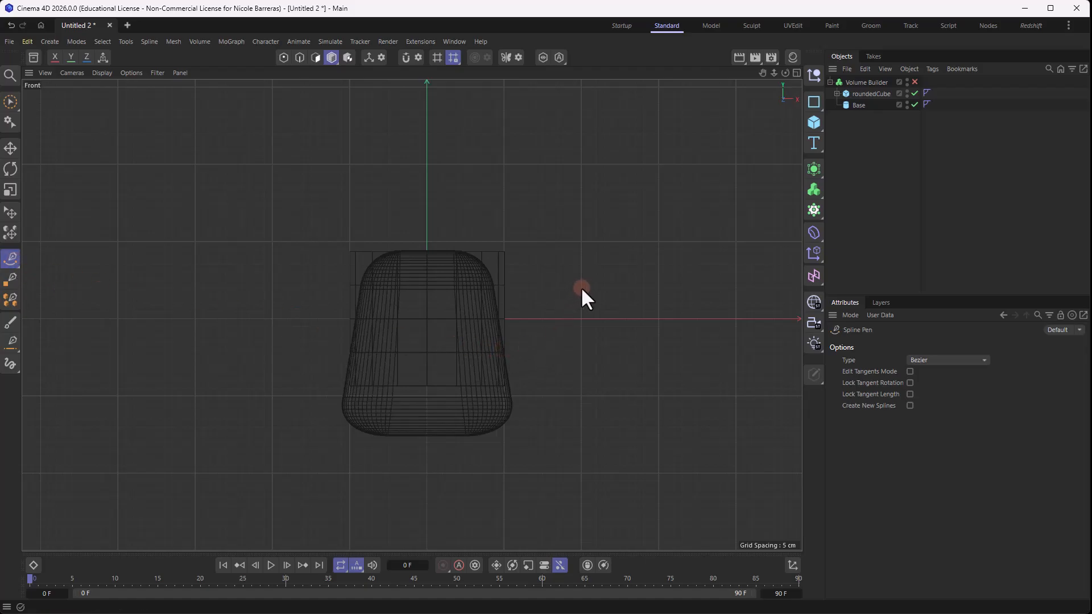
pyautogui.click(426, 163)
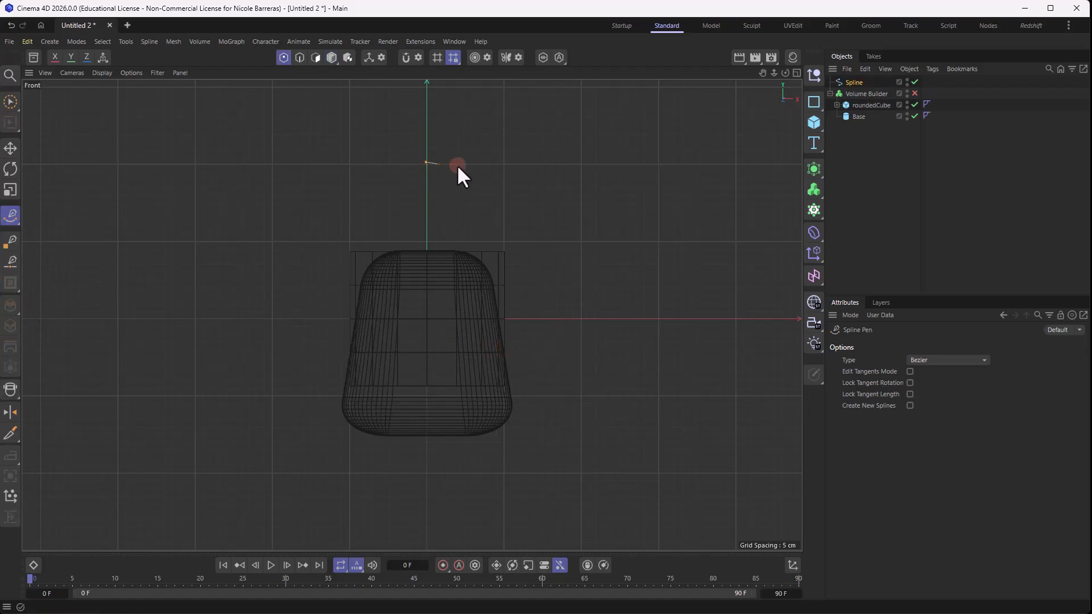
pyautogui.click(580, 164)
pyautogui.click(582, 318)
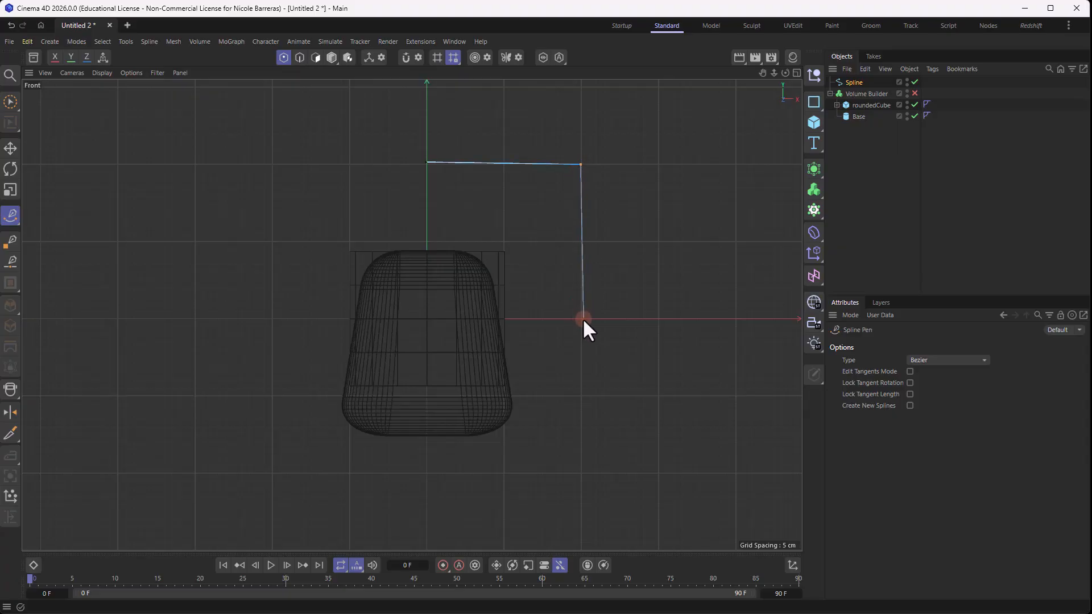
pyautogui.click(427, 162)
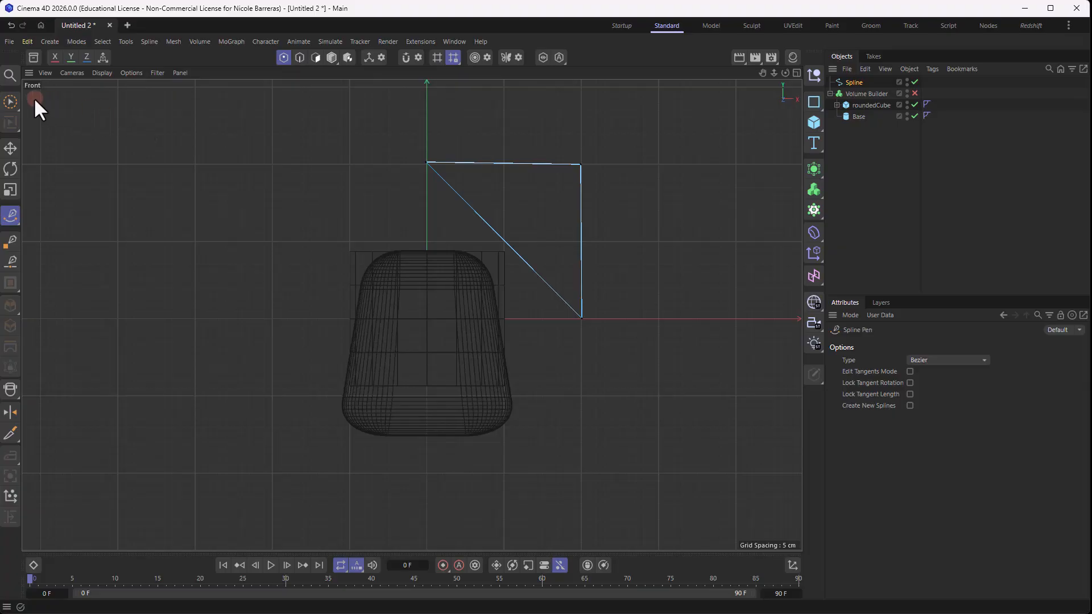
# - Scale the triangle's two upper points level and its two right-hand points into vertical alignment to straighten both edges
pyautogui.click(10, 102)
pyautogui.moveTo(425, 161); pyautogui.dragTo(457, 158)
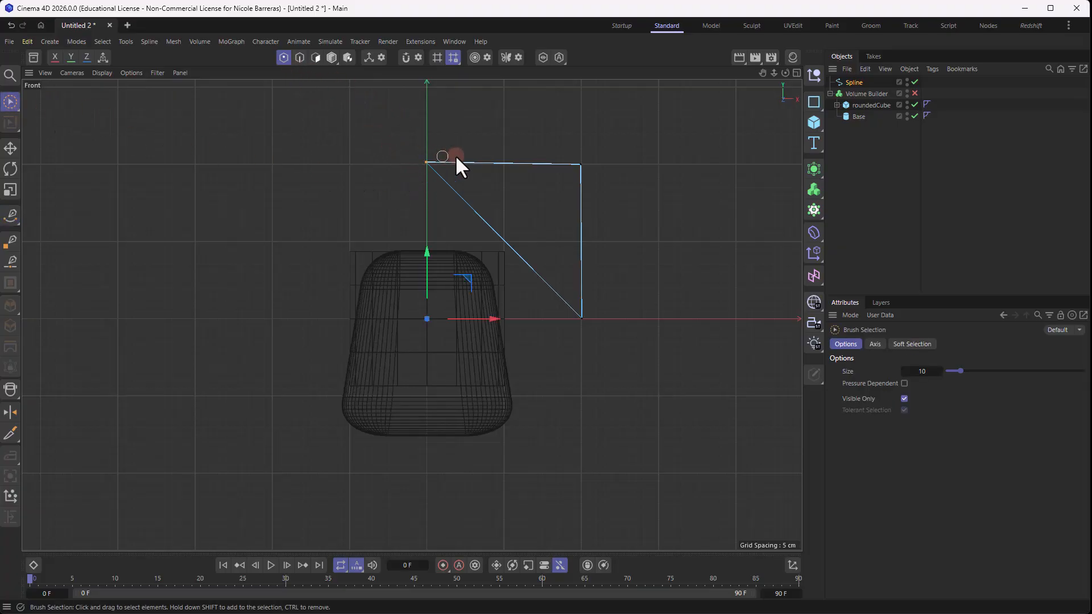
pyautogui.moveTo(570, 165); pyautogui.dragTo(569, 165)
pyautogui.press('t')
pyautogui.moveTo(501, 96); pyautogui.dragTo(502, 164)
pyautogui.press('space')
pyautogui.press('t')
pyautogui.moveTo(643, 245); pyautogui.dragTo(581, 248)
pyautogui.click(219, 192)
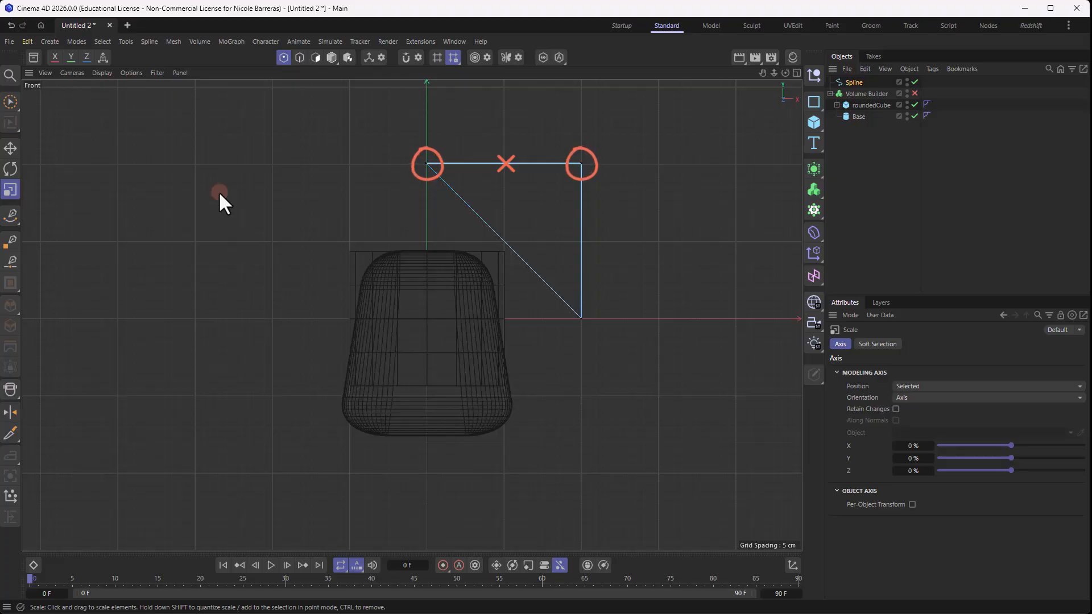
# - Bend the triangle's diagonal edge with the Spline Arc Tool into an inward arc curving toward the cube
pyautogui.click(12, 215)
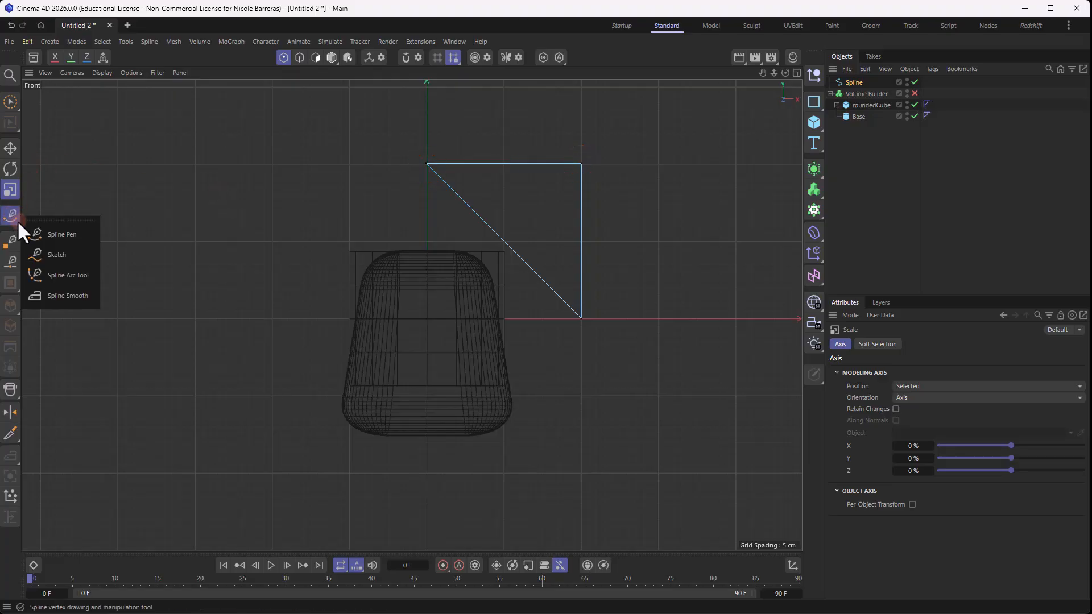
pyautogui.click(57, 275)
pyautogui.moveTo(500, 238)
pyautogui.mouseDown()
pyautogui.moveTo(459, 309)
pyautogui.moveTo(486, 276)
pyautogui.mouseUp()
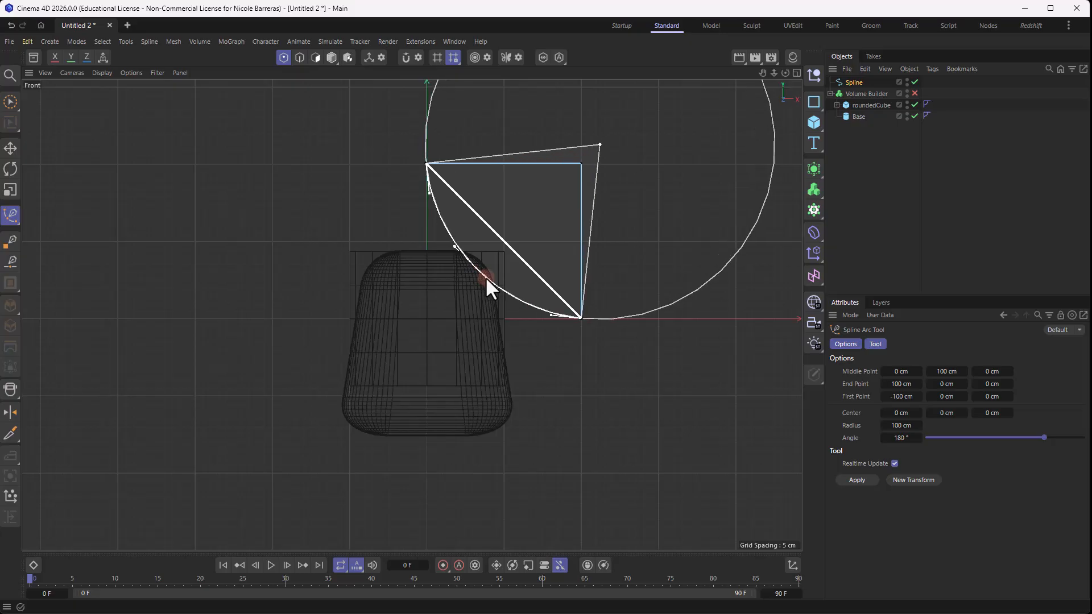
# - Select all the spline's points and lower them so the arc crosses the upper side of the rounded cube
pyautogui.click(13, 103)
pyautogui.click(621, 333)
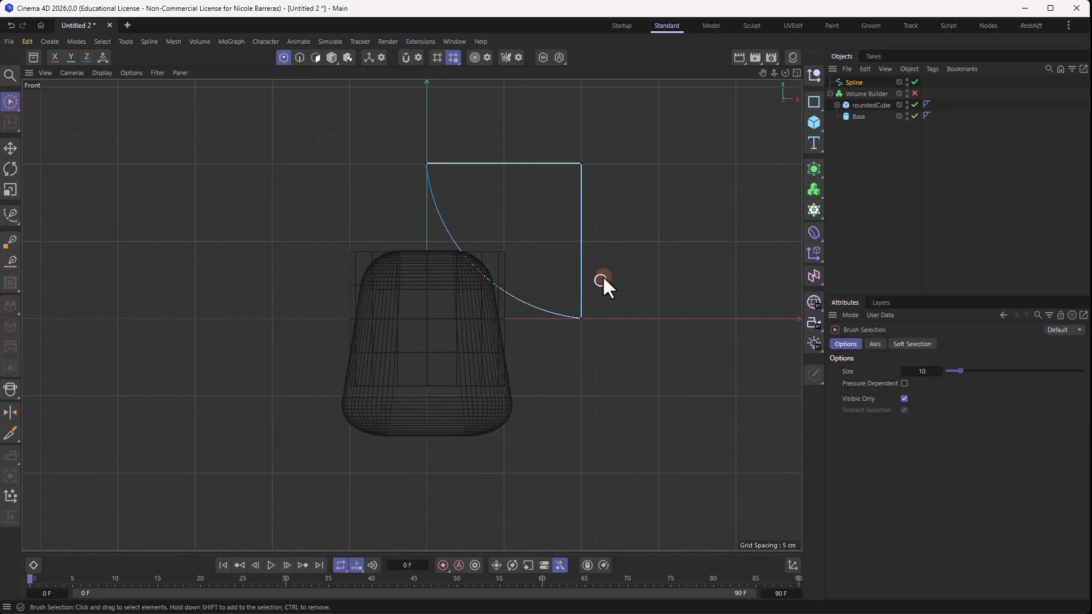
pyautogui.hotkey('ctrl', 'a')
pyautogui.moveTo(507, 185); pyautogui.dragTo(502, 219)
pyautogui.moveTo(569, 276); pyautogui.dragTo(572, 276)
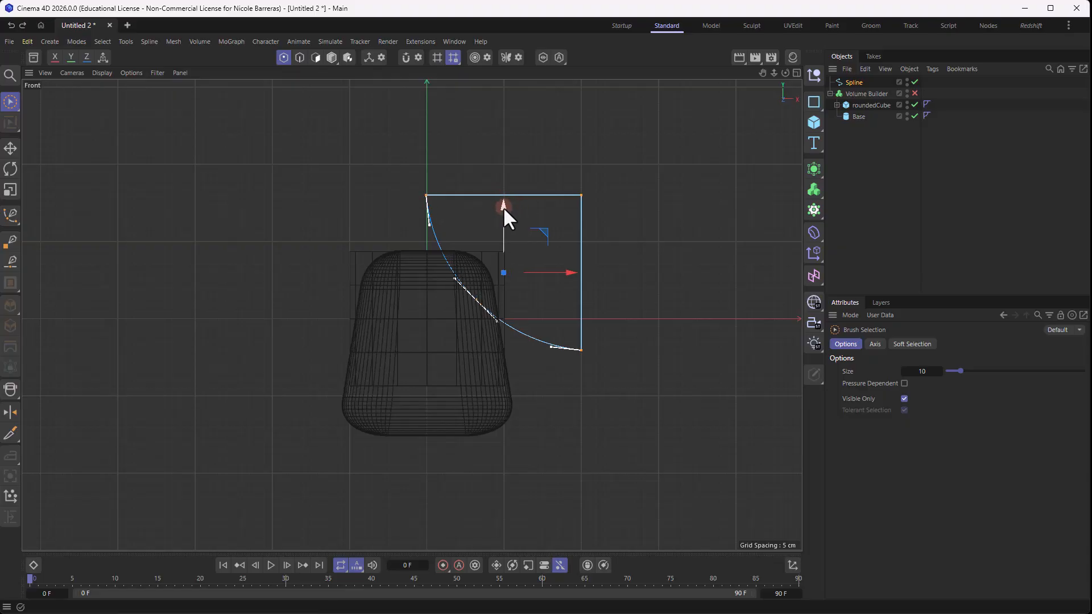
pyautogui.moveTo(503, 207); pyautogui.dragTo(505, 209)
pyautogui.click(478, 174)
pyautogui.click(430, 200)
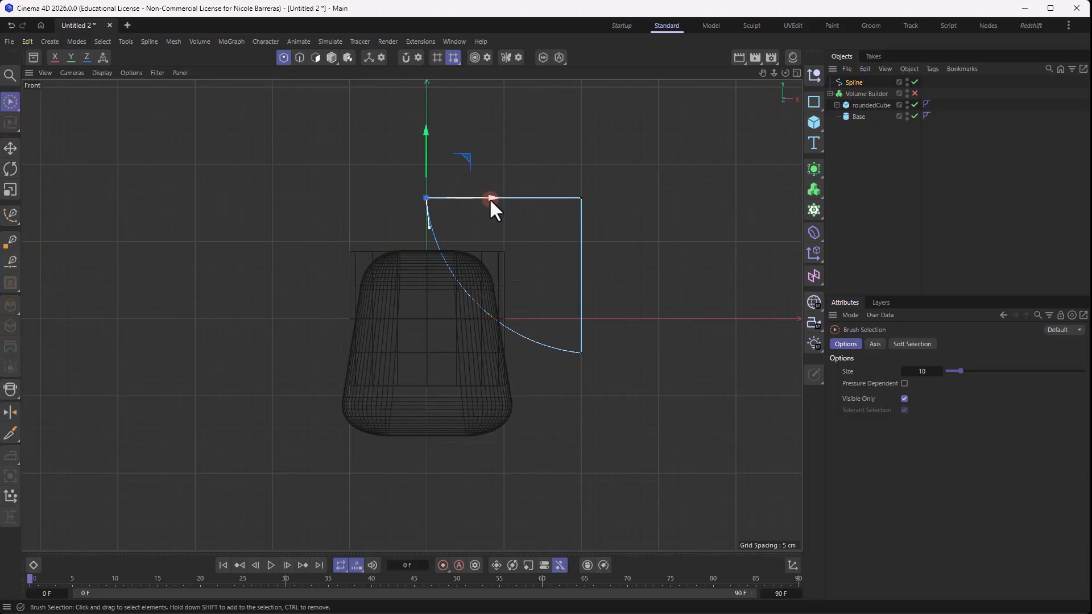
pyautogui.click(473, 352)
# - Add an Extrude generator and make the spline its child
pyautogui.middleClick(396, 236)
pyautogui.click(807, 167)
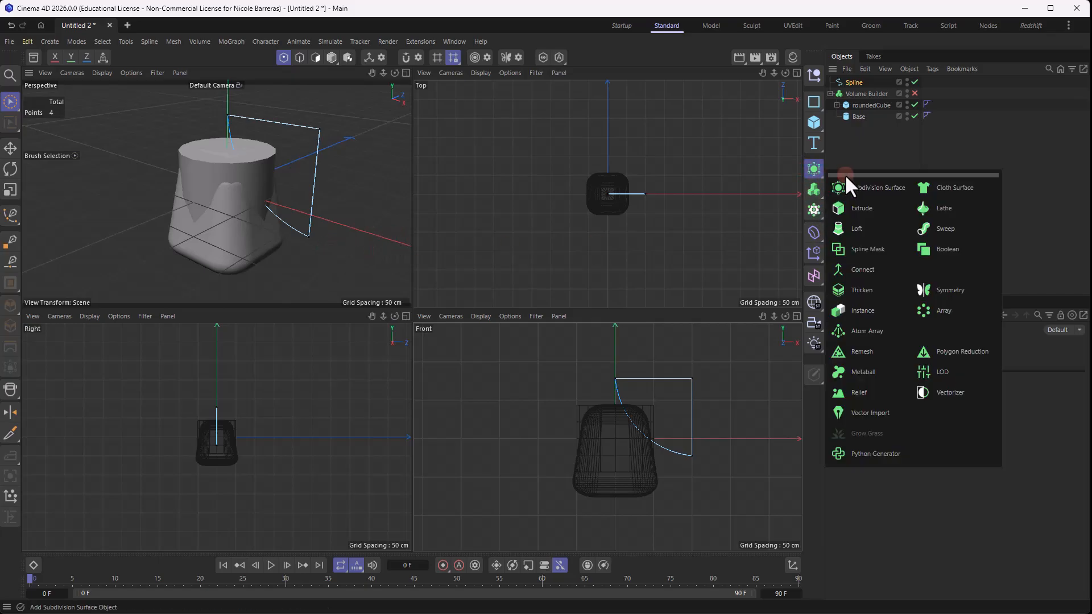
pyautogui.click(860, 208)
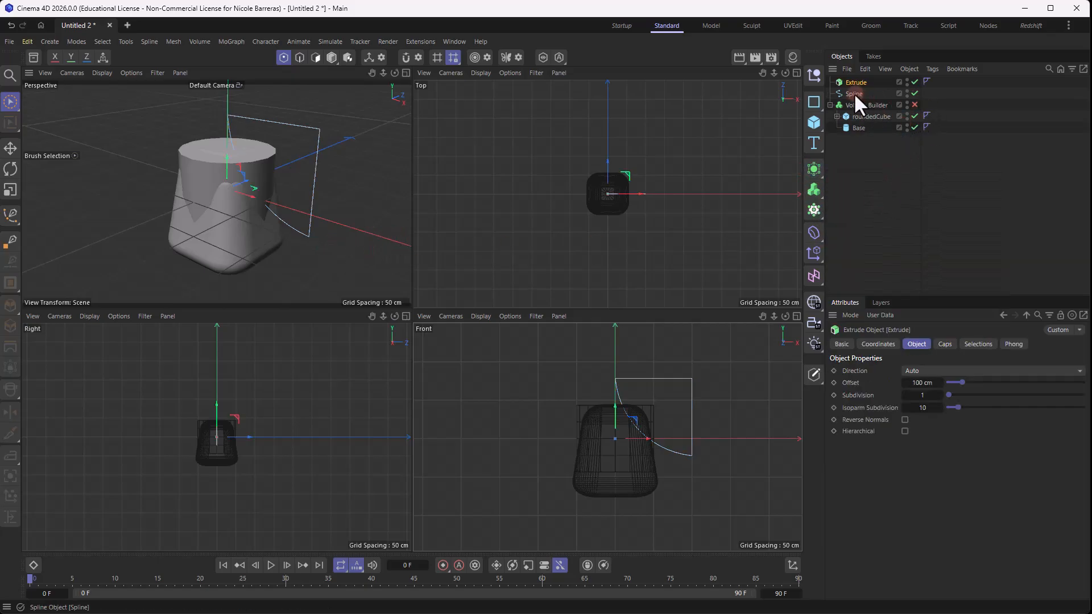
pyautogui.moveTo(854, 93); pyautogui.dragTo(861, 79)
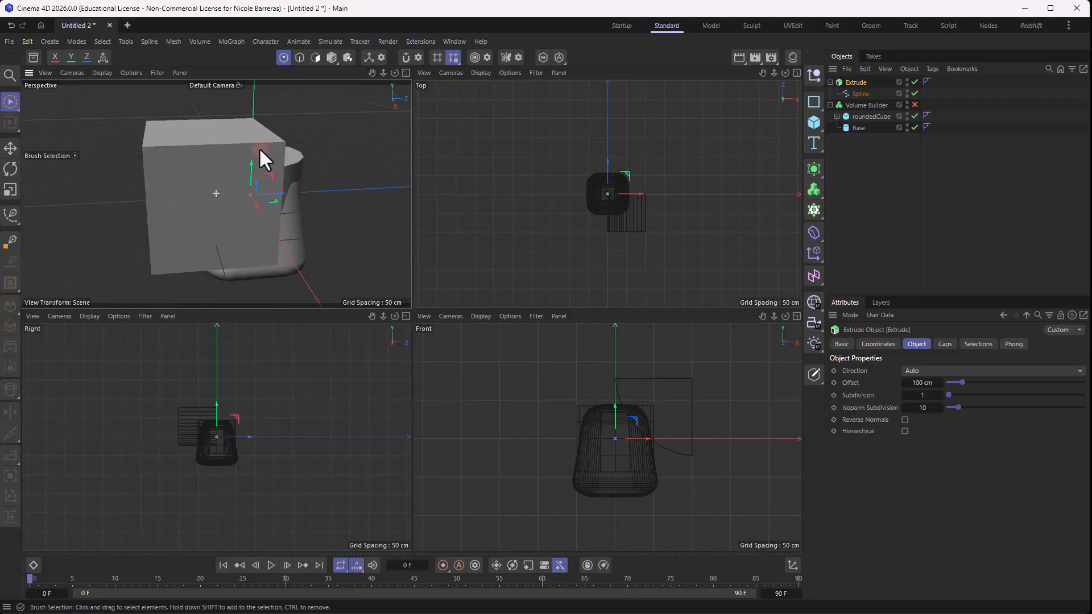
# - Set the Extrude's offset to 158 cm and move it along Z to span the full depth of the cube and cylinder
pyautogui.keyDown('alt'); pyautogui.moveTo(258, 149); pyautogui.dragTo(197, 146); pyautogui.keyUp('alt')
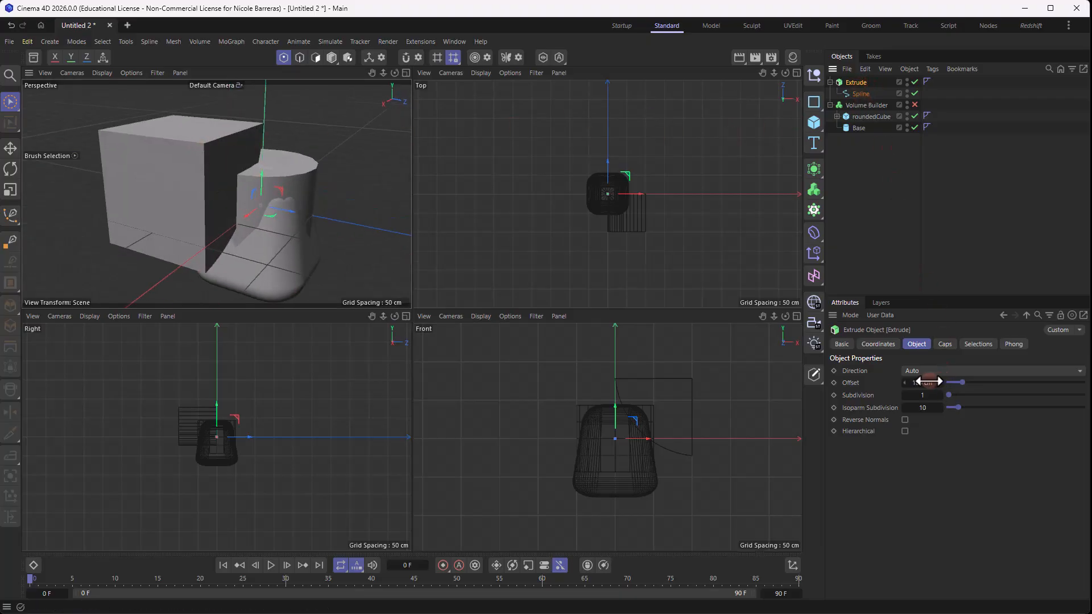
pyautogui.moveTo(923, 383)
pyautogui.mouseDown()
pyautogui.moveTo(944, 383)
pyautogui.moveTo(934, 382)
pyautogui.mouseUp()
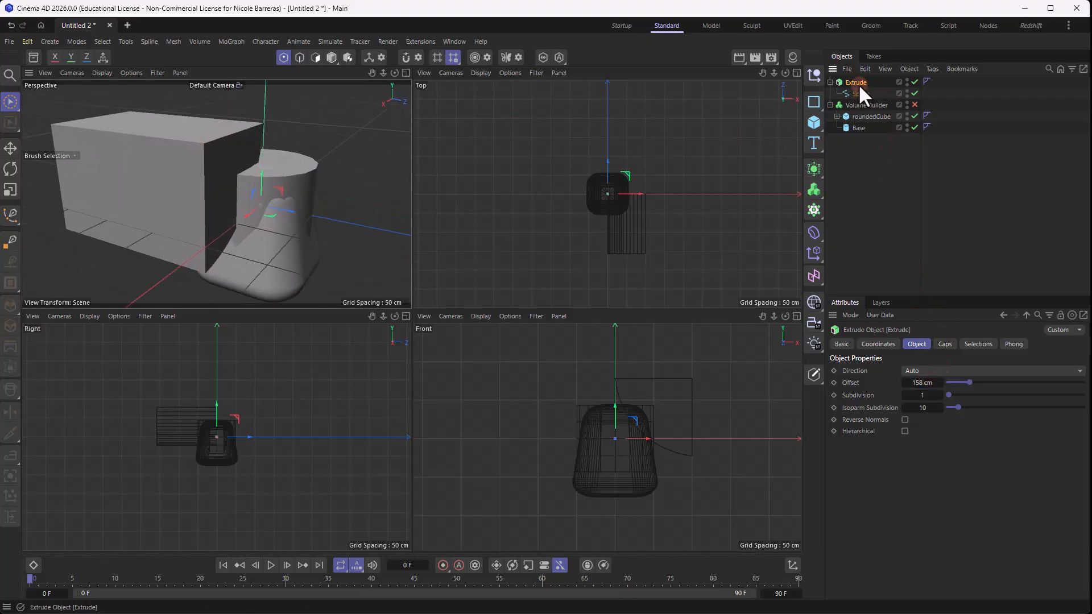
pyautogui.moveTo(295, 215); pyautogui.dragTo(391, 221)
pyautogui.middleClick(252, 174)
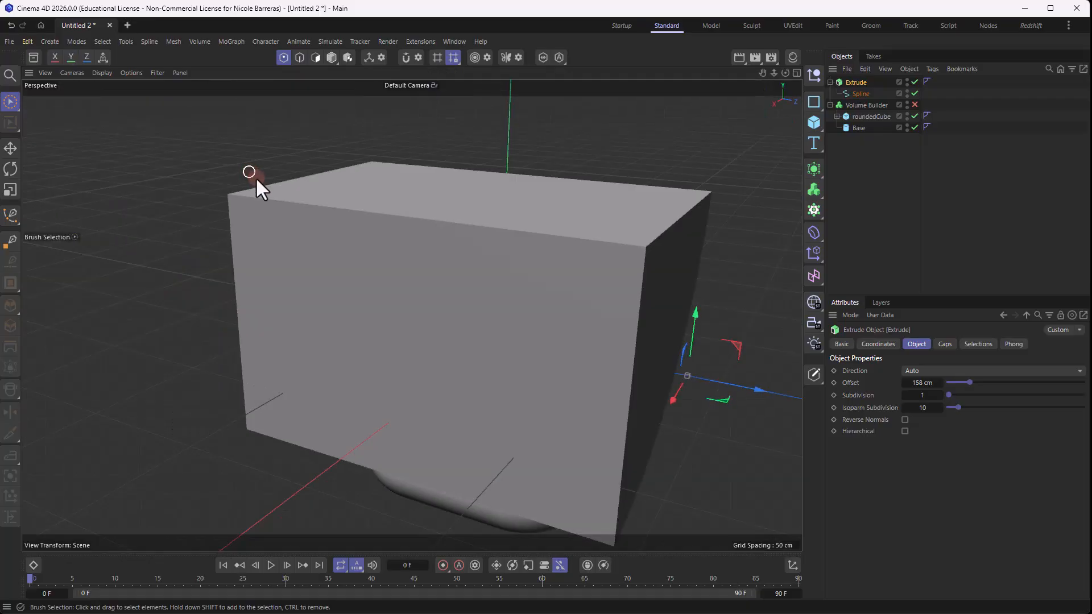
pyautogui.keyDown('alt'); pyautogui.moveTo(285, 246); pyautogui.dragTo(445, 223); pyautogui.keyUp('alt')
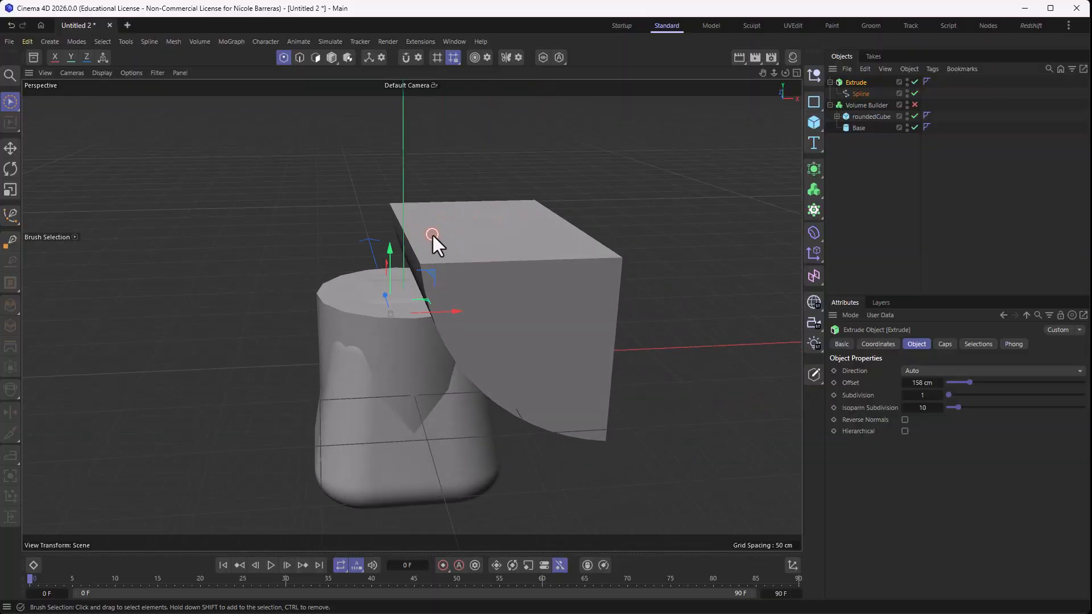
# - Add a Symmetry generator with the Extrude as its child and turn off the display of its planes
pyautogui.click(812, 169)
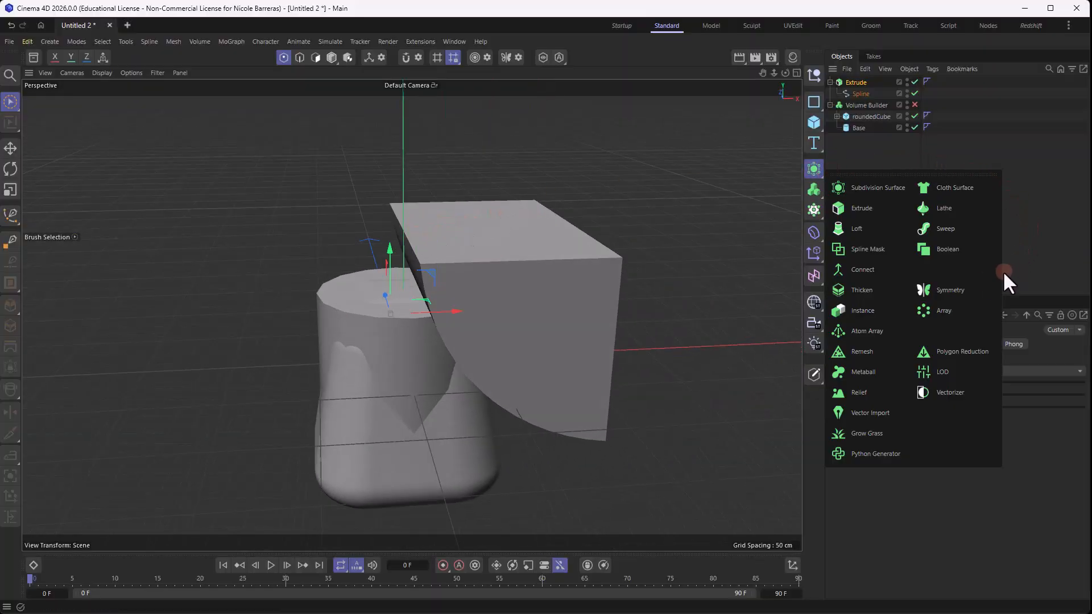
pyautogui.click(971, 287)
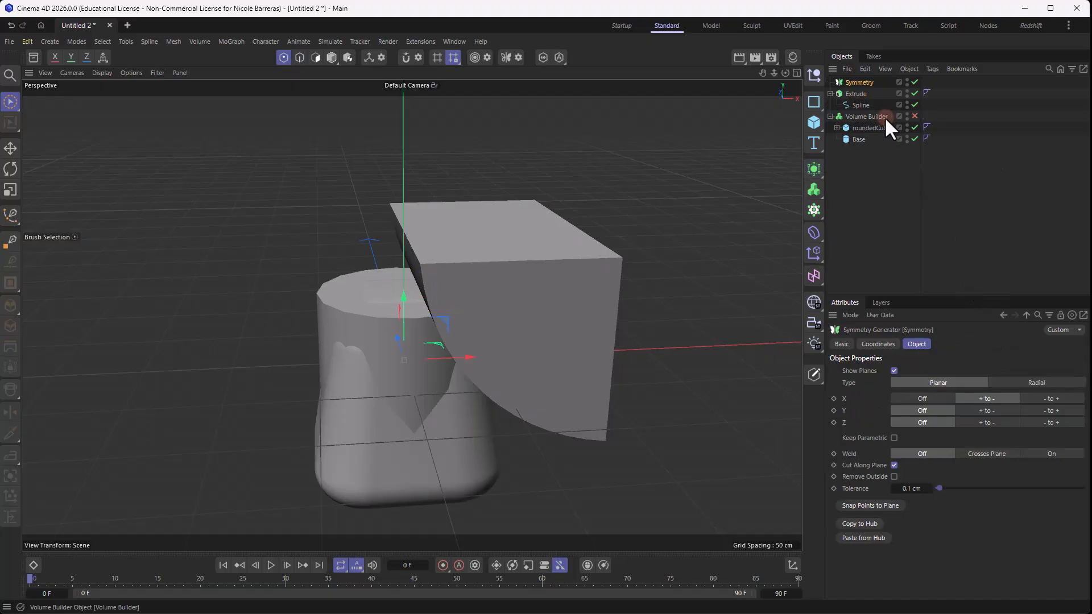
pyautogui.moveTo(856, 94); pyautogui.dragTo(863, 80)
pyautogui.click(861, 82)
pyautogui.keyDown('alt'); pyautogui.moveTo(509, 132); pyautogui.dragTo(463, 152); pyautogui.keyUp('alt')
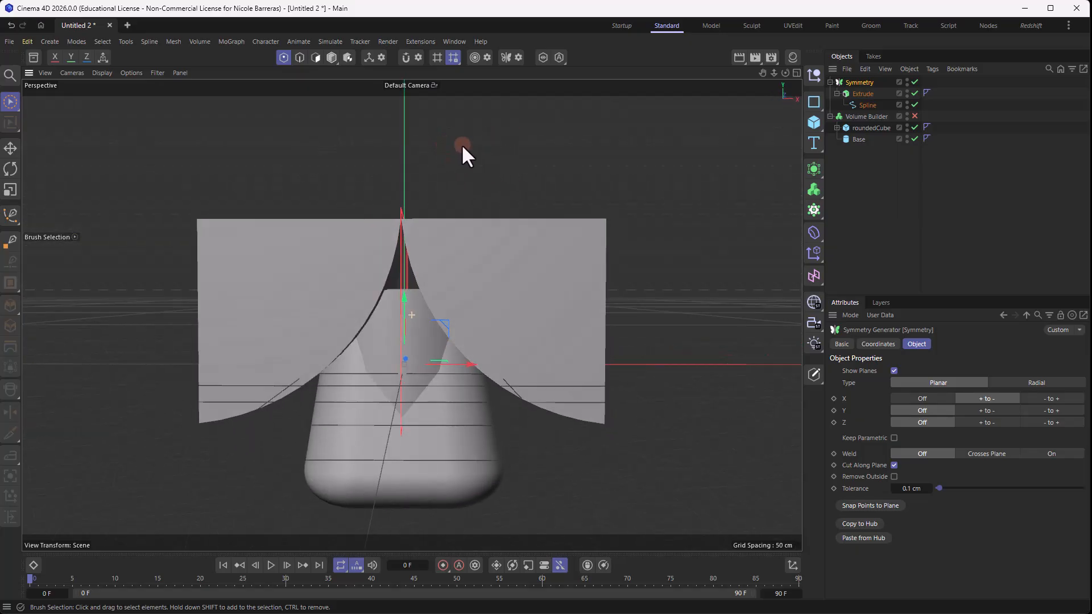
pyautogui.click(894, 371)
pyautogui.keyDown('alt'); pyautogui.moveTo(639, 209); pyautogui.dragTo(603, 223); pyautogui.keyUp('alt')
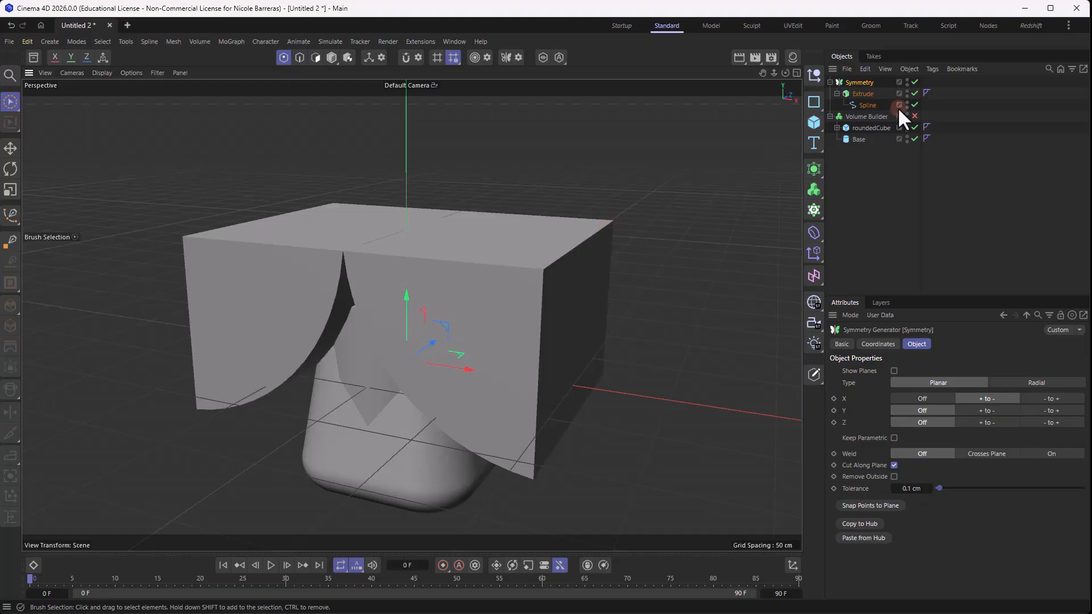
# - Rename the Symmetry object as sideCuts
pyautogui.doubleClick(861, 82)
pyautogui.write('side')
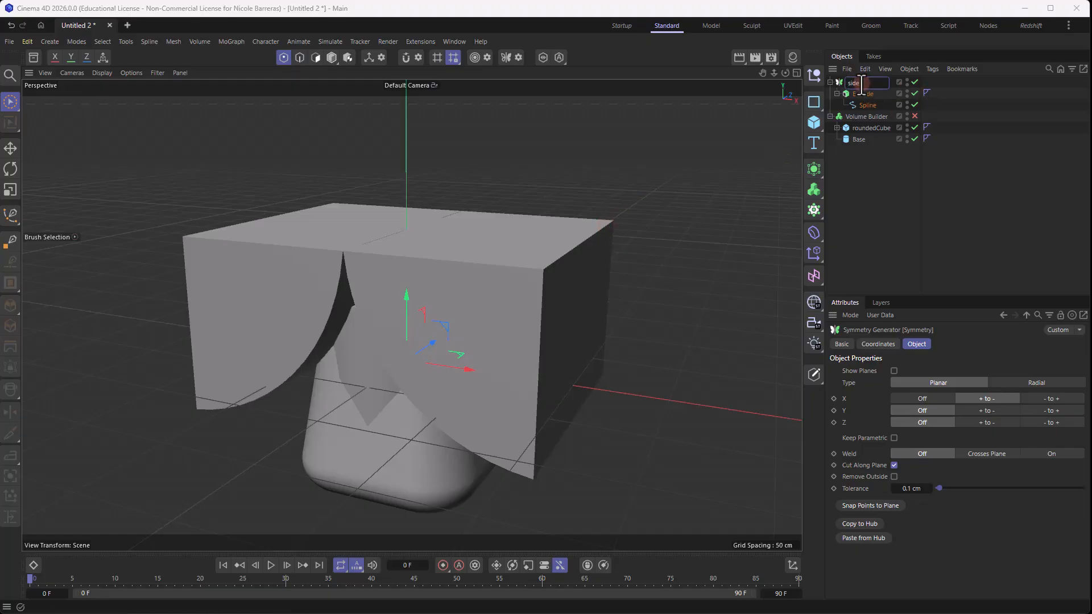
pyautogui.write('Cuts')
pyautogui.press('Return')
# - Make sideCuts the first child of the Volume Builder and re-enable the Volume Builder
pyautogui.moveTo(859, 82); pyautogui.dragTo(868, 117)
pyautogui.click(915, 82)
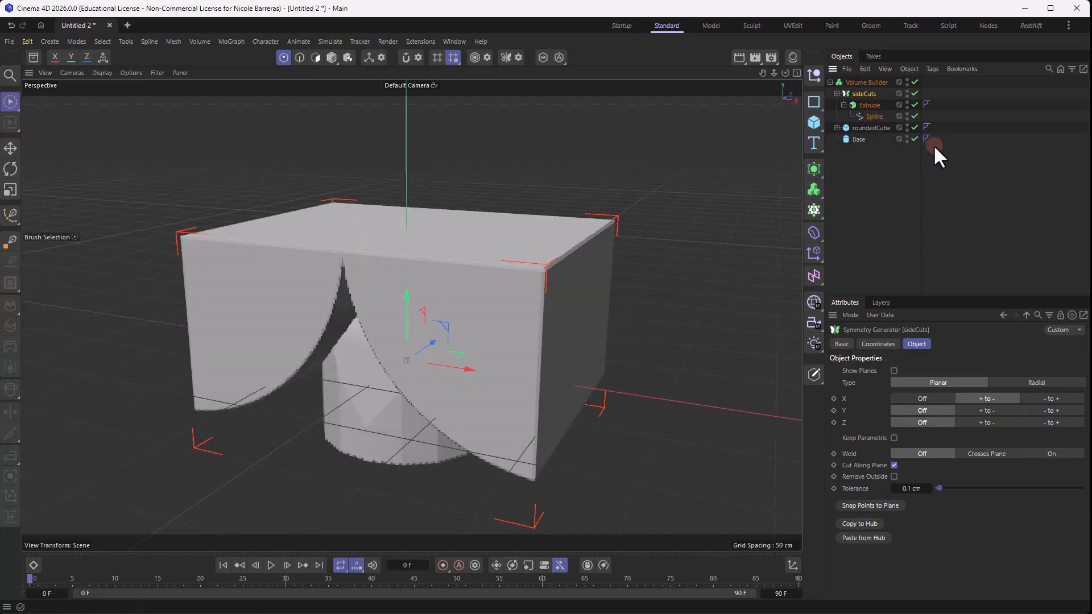
pyautogui.keyDown('alt'); pyautogui.moveTo(616, 165); pyautogui.dragTo(507, 194); pyautogui.keyUp('alt')
# - Collapse the sideCuts hierarchy and change its mode in the Volume Builder to Subtract
pyautogui.click(866, 82)
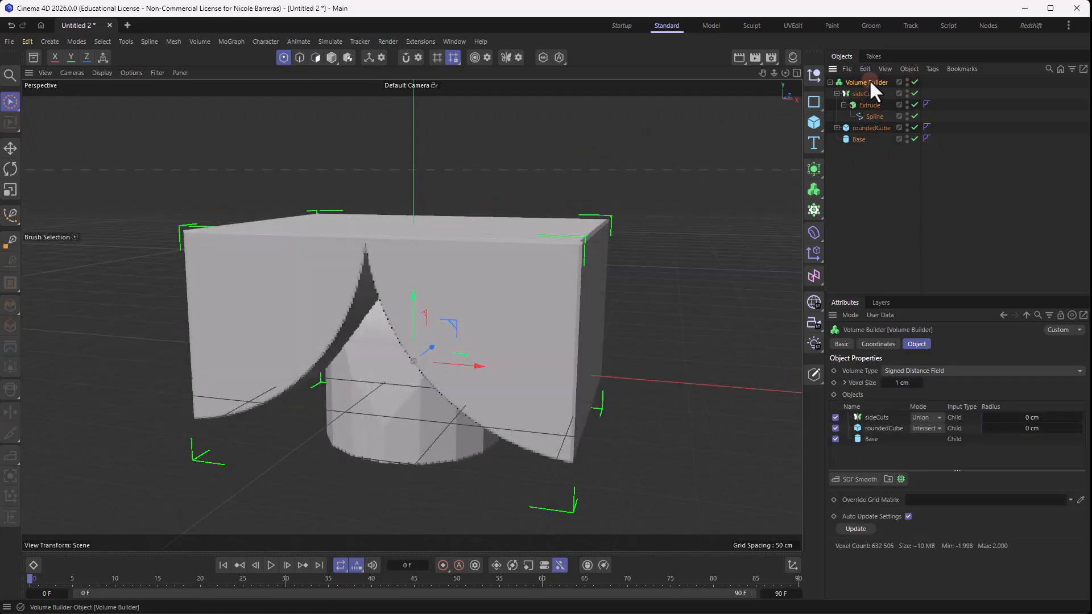
pyautogui.click(837, 93)
pyautogui.click(927, 417)
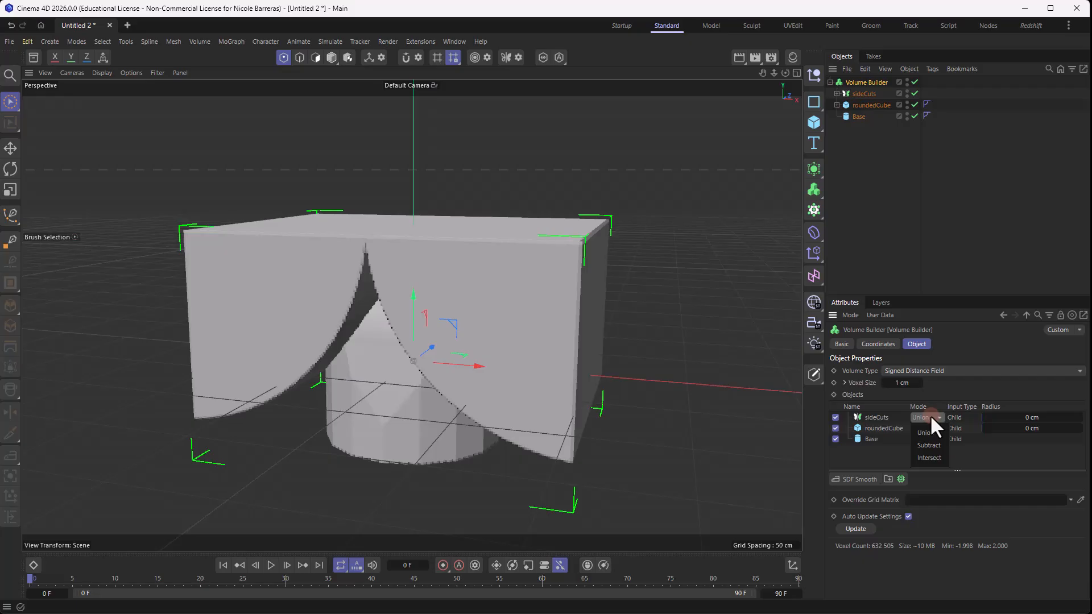
pyautogui.click(930, 444)
pyautogui.moveTo(629, 203)
pyautogui.keyDown('alt'); pyautogui.mouseDown()
pyautogui.moveTo(395, 219)
pyautogui.moveTo(576, 206)
pyautogui.mouseUp(); pyautogui.keyUp('alt')
pyautogui.middleClick(526, 227)
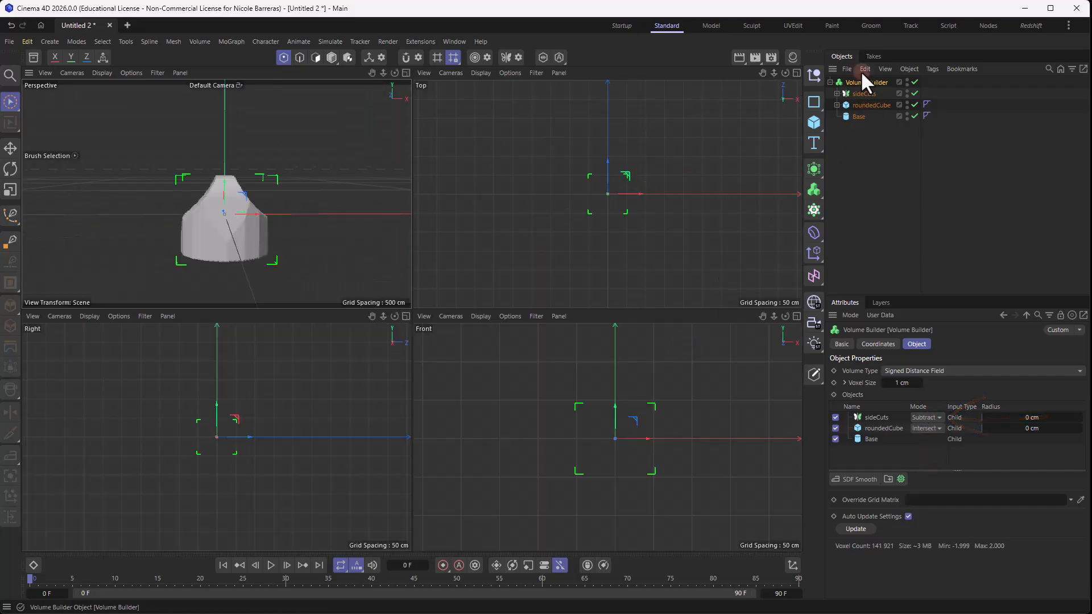
# - Move the middle arc point of the sideCuts spline toward the center axis to deepen the mirrored side cuts
pyautogui.click(837, 94)
pyautogui.click(873, 116)
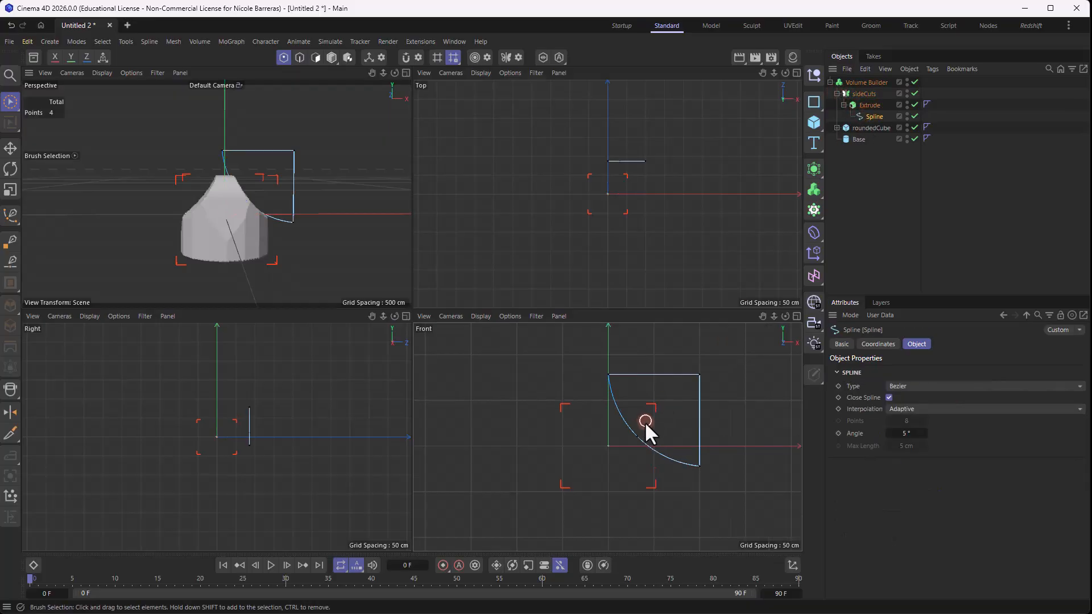
pyautogui.click(637, 436)
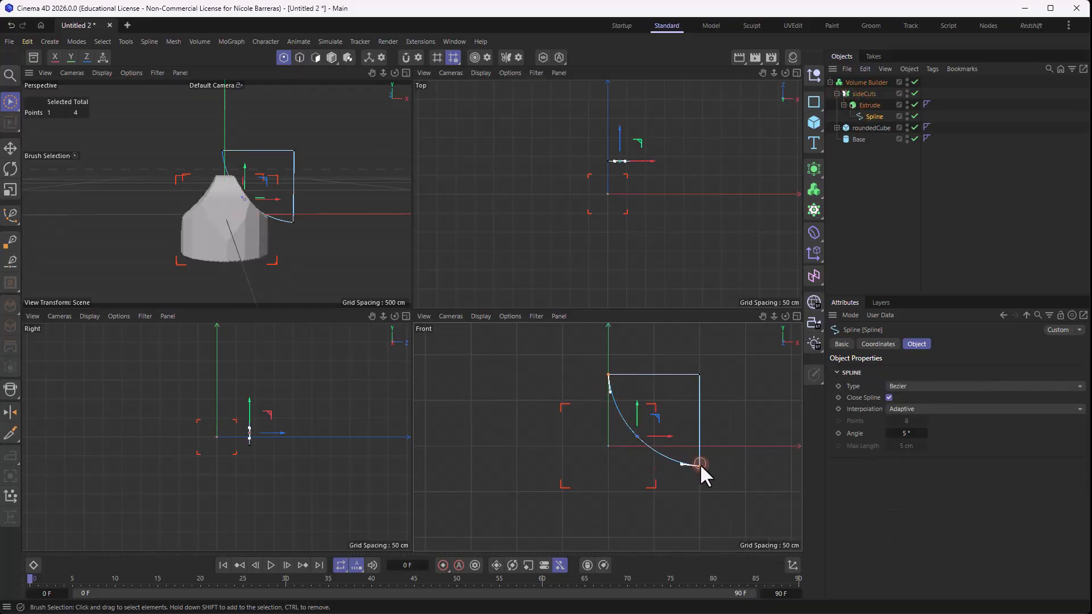
pyautogui.doubleClick(636, 437)
pyautogui.keyDown('alt'); pyautogui.moveTo(364, 222); pyautogui.dragTo(281, 214); pyautogui.keyUp('alt')
pyautogui.scroll(3, 282, 211)
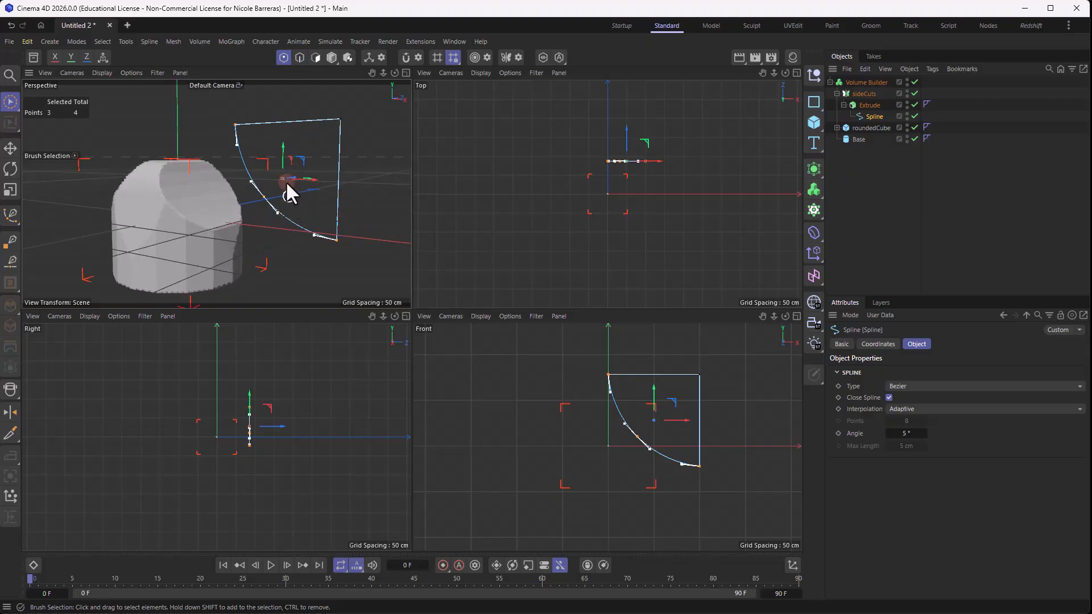
pyautogui.click(262, 201)
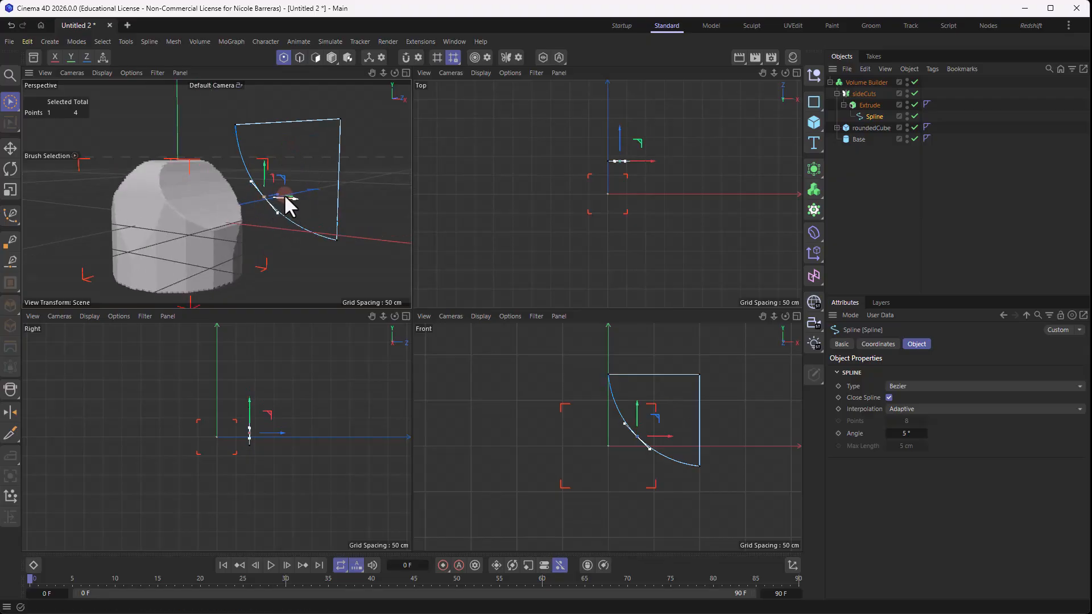
pyautogui.moveTo(285, 204); pyautogui.dragTo(310, 198)
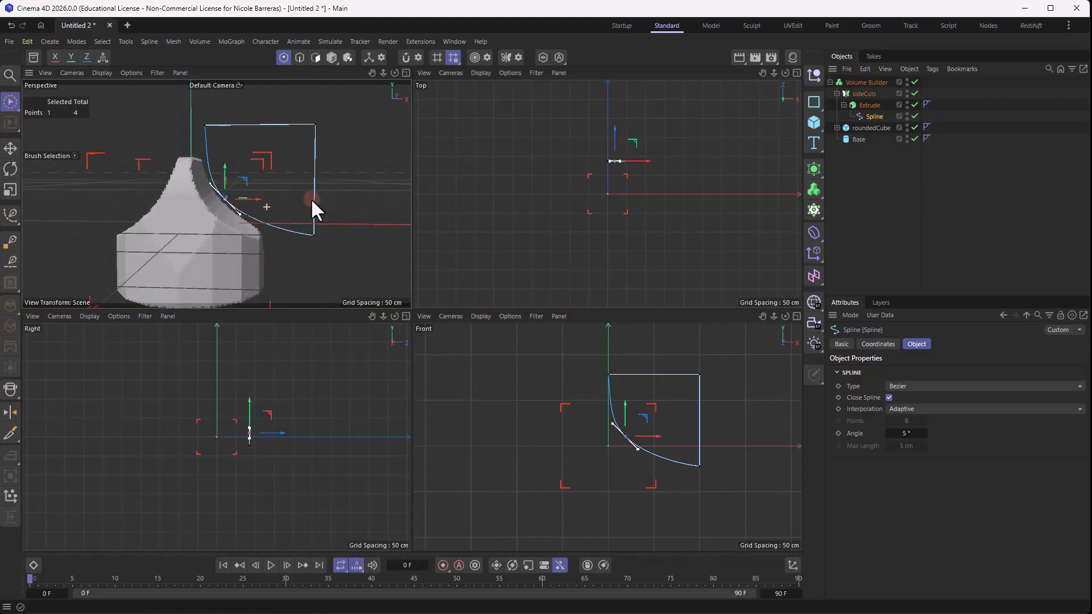
pyautogui.moveTo(227, 171); pyautogui.dragTo(230, 179)
pyautogui.click(301, 213)
pyautogui.keyDown('alt'); pyautogui.moveTo(301, 213); pyautogui.dragTo(360, 224); pyautogui.keyUp('alt')
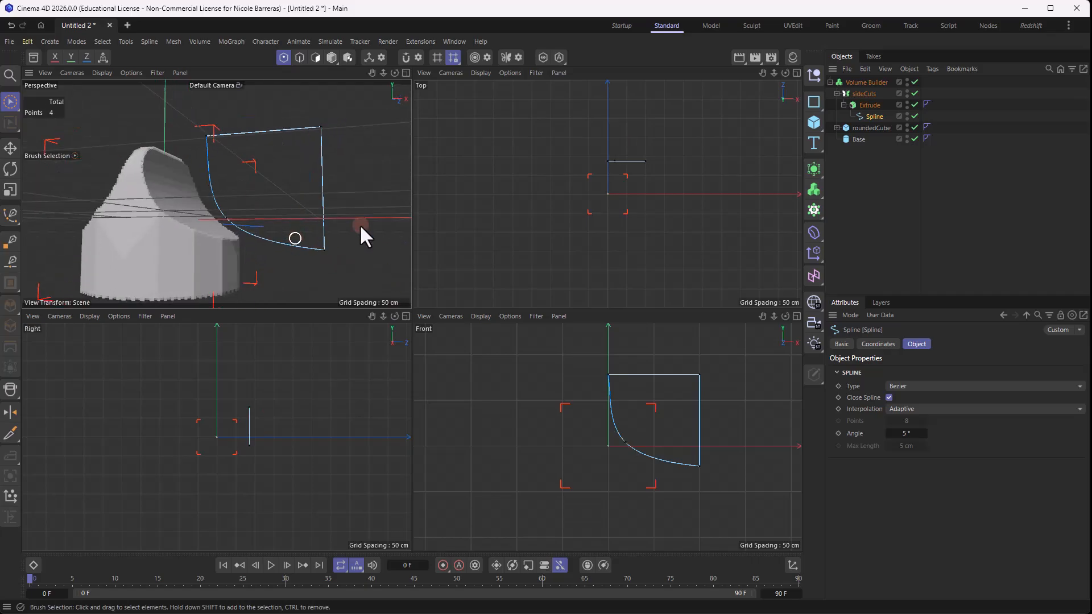
# - Collapse the sideCuts hierarchy and enlarge the perspective view to fill the whole viewport area
pyautogui.click(864, 93)
pyautogui.moveTo(168, 189); pyautogui.dragTo(169, 204)
pyautogui.keyDown('alt'); pyautogui.moveTo(233, 242); pyautogui.dragTo(328, 262); pyautogui.keyUp('alt')
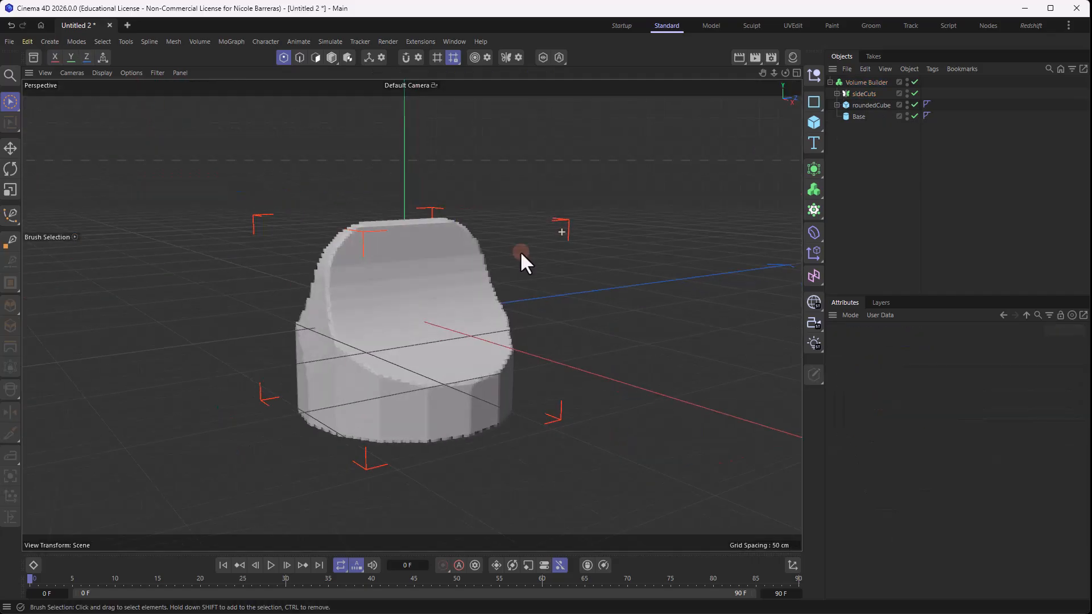
# - Add a Cylinder with a radius of 26 cm and orient it along +X
pyautogui.click(817, 120)
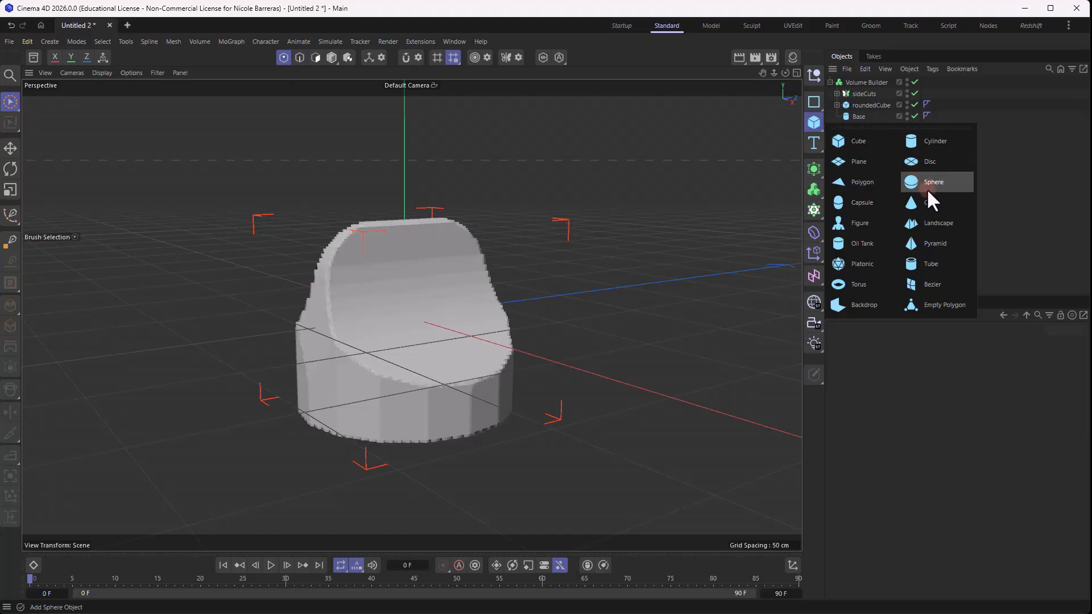
pyautogui.click(933, 142)
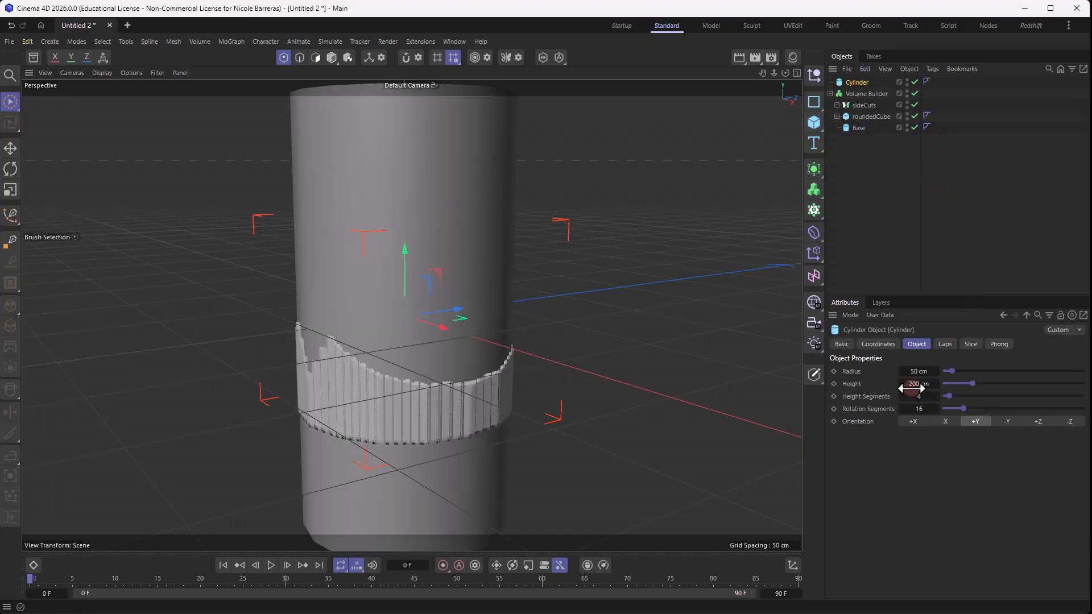
pyautogui.click(921, 372)
pyautogui.write('26')
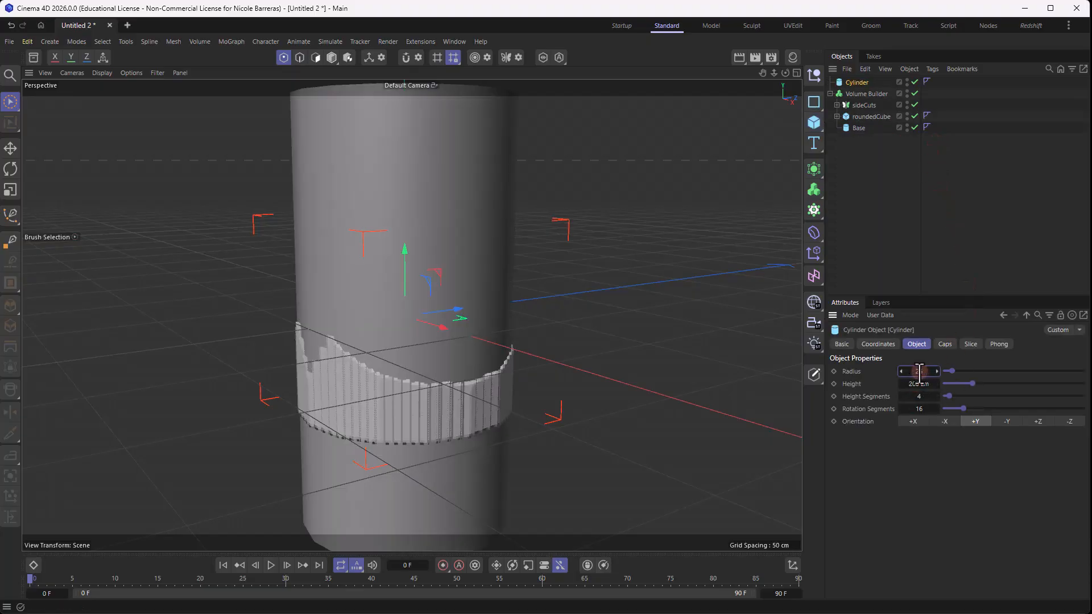
pyautogui.click(999, 457)
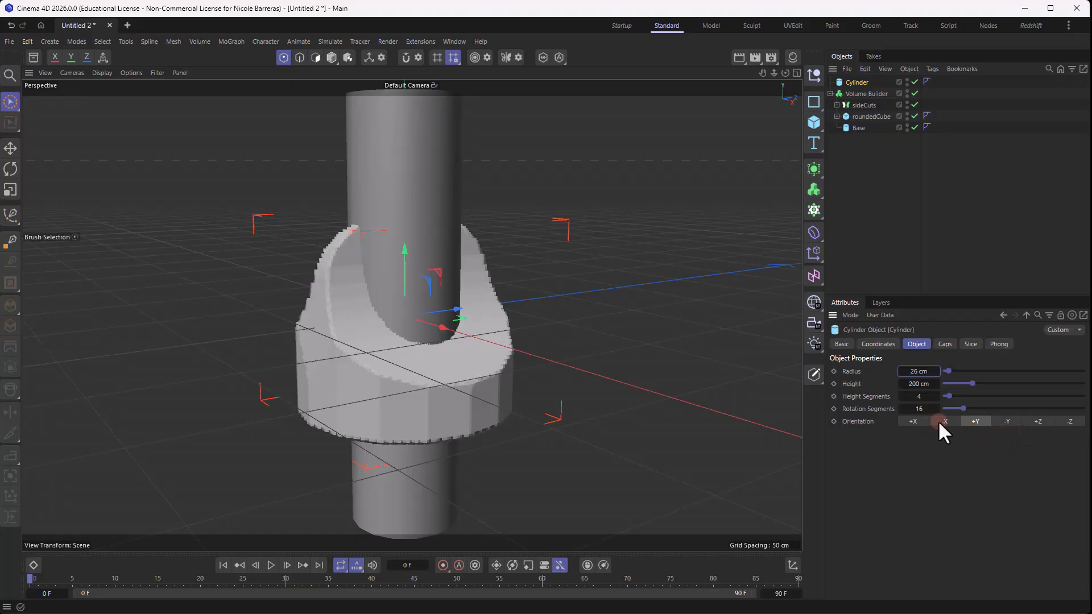
pyautogui.click(918, 422)
pyautogui.keyDown('alt'); pyautogui.moveTo(262, 289); pyautogui.dragTo(203, 275); pyautogui.keyUp('alt')
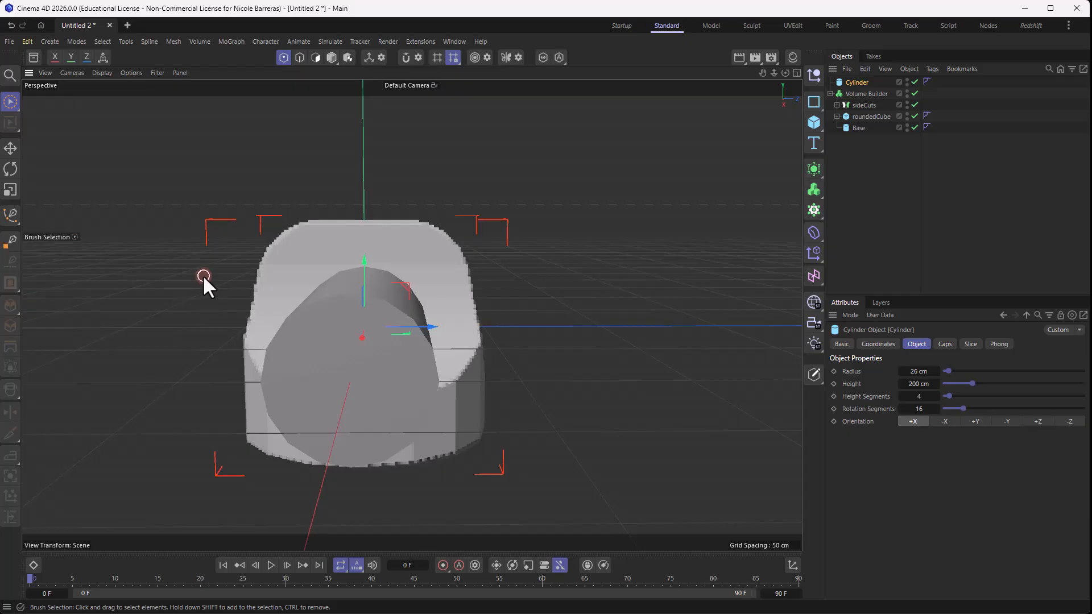
# - Add a Bulge deformer as a child of the Cylinder and fit it to its parent
pyautogui.moveTo(862, 82)
pyautogui.mouseDown()
pyautogui.moveTo(865, 95)
pyautogui.moveTo(857, 81)
pyautogui.mouseUp()
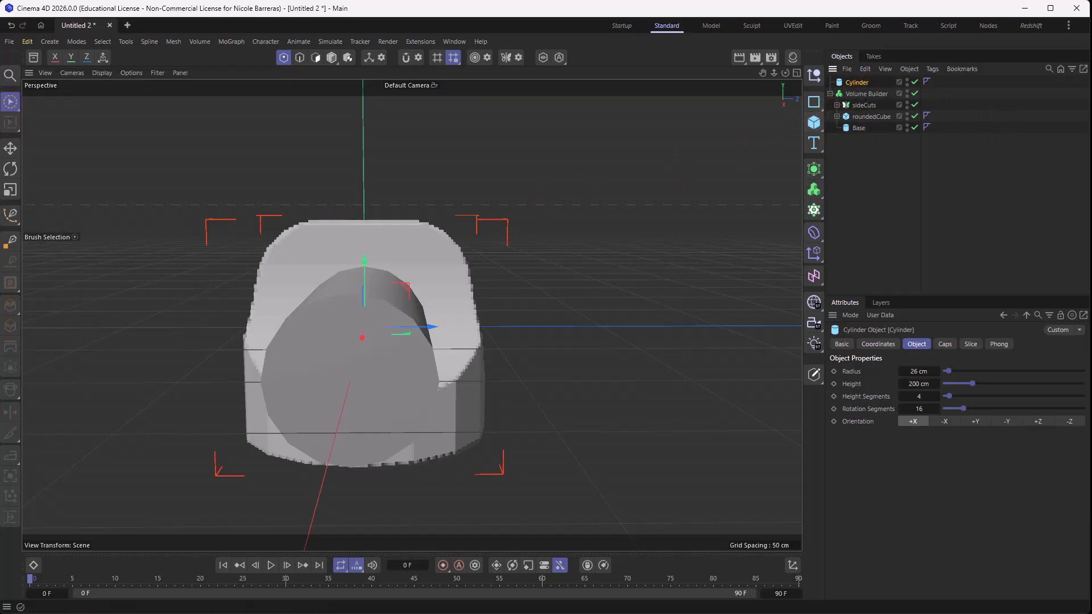
pyautogui.click(813, 232)
pyautogui.click(967, 264)
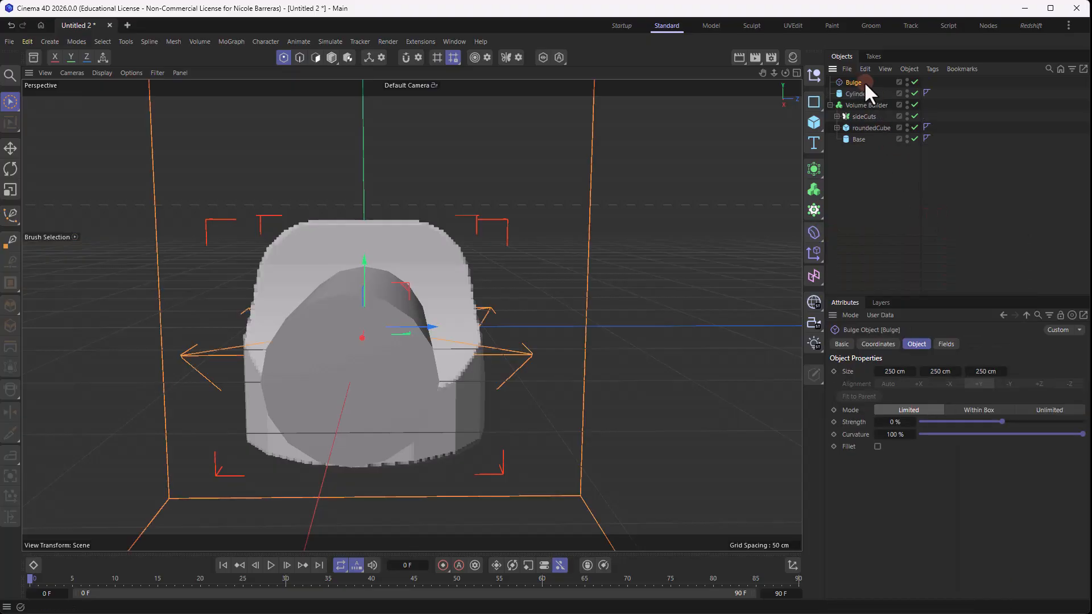
pyautogui.moveTo(864, 80); pyautogui.dragTo(862, 95)
pyautogui.click(869, 397)
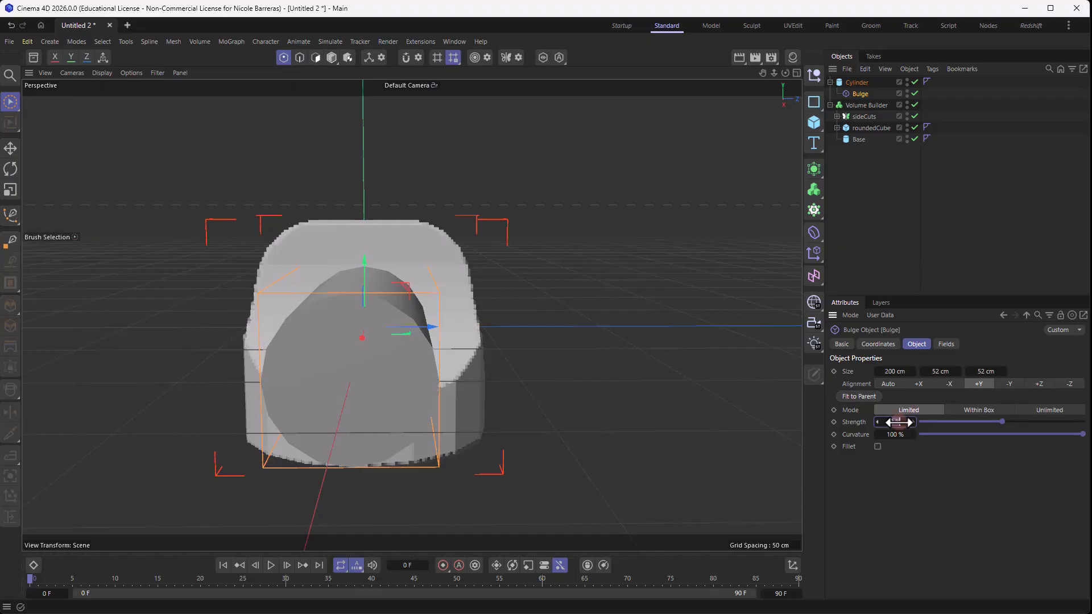
# - Set the Bulge deformer's strength to 17%
pyautogui.write('7')
pyautogui.press('Return')
pyautogui.keyDown('alt'); pyautogui.moveTo(485, 332); pyautogui.dragTo(538, 278); pyautogui.keyUp('alt')
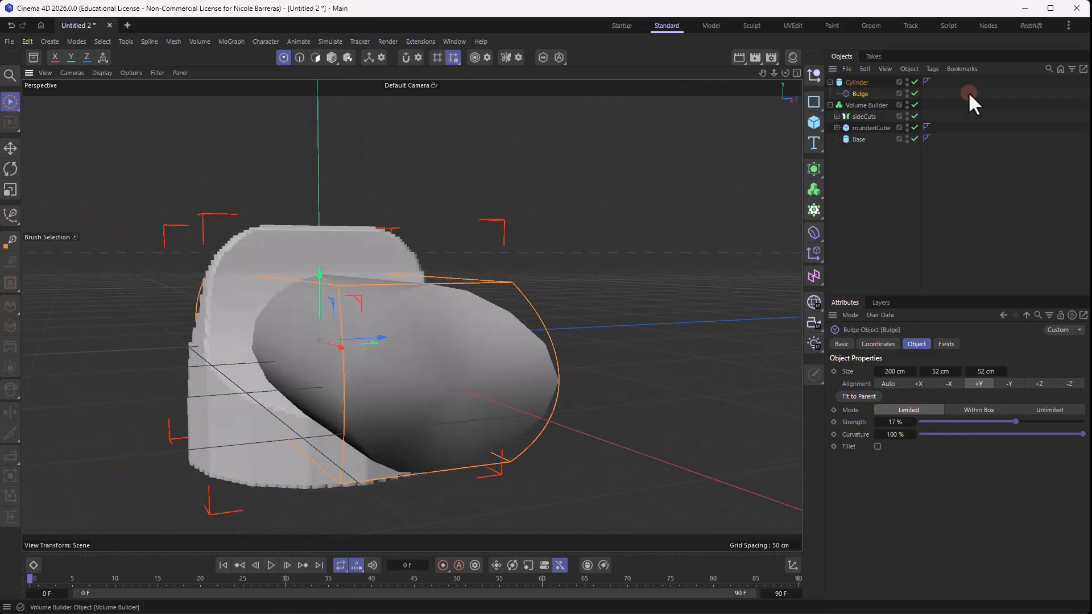
# - Increase the bulged Cylinder's rotation segments to 29
pyautogui.click(860, 83)
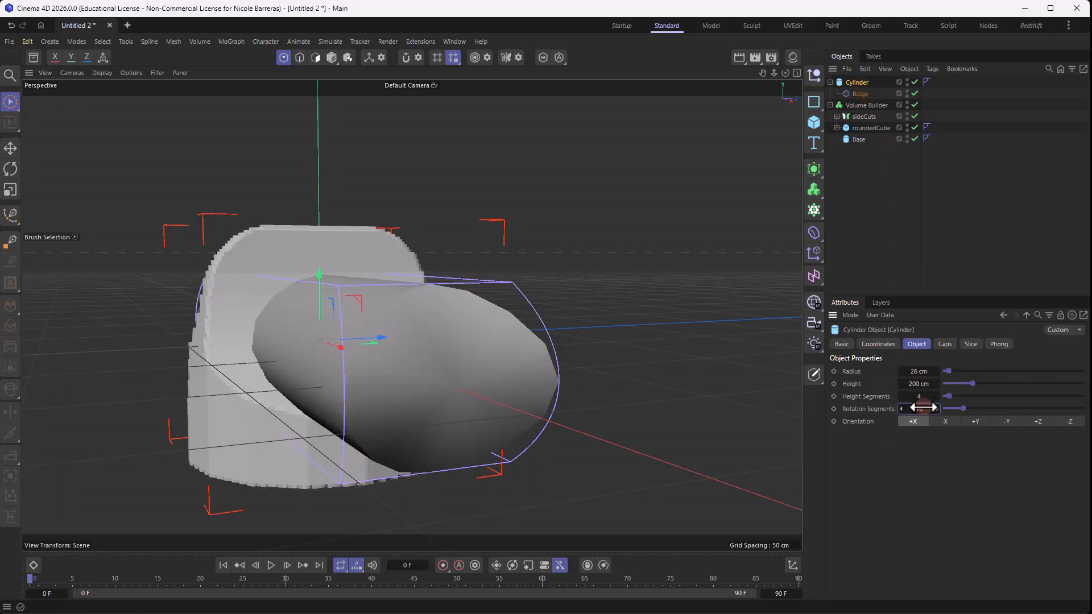
pyautogui.moveTo(918, 409); pyautogui.dragTo(925, 409)
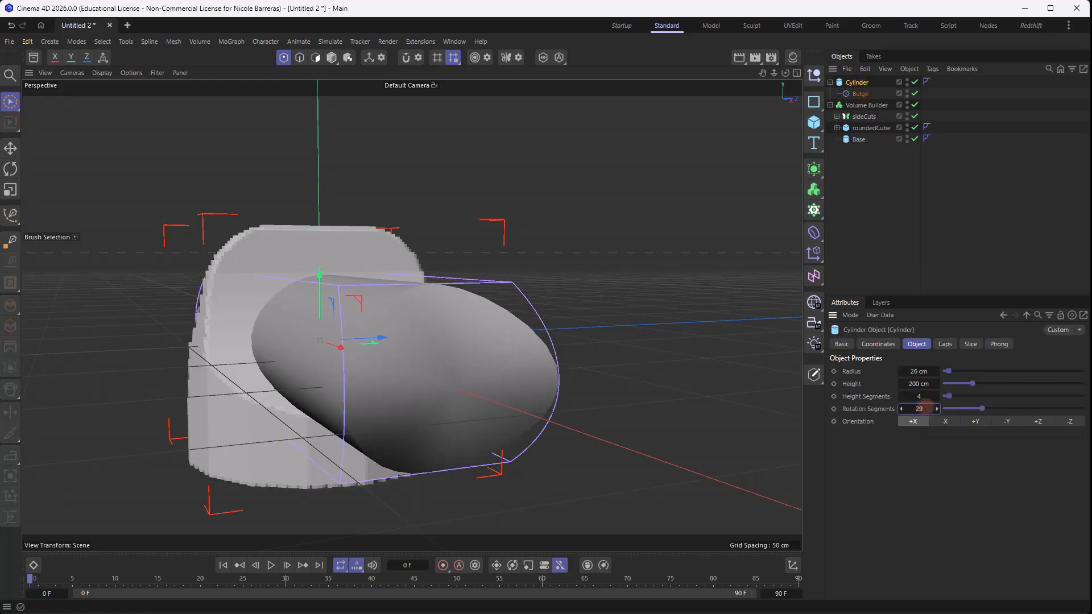
pyautogui.keyDown('alt'); pyautogui.moveTo(705, 291); pyautogui.dragTo(688, 279); pyautogui.keyUp('alt')
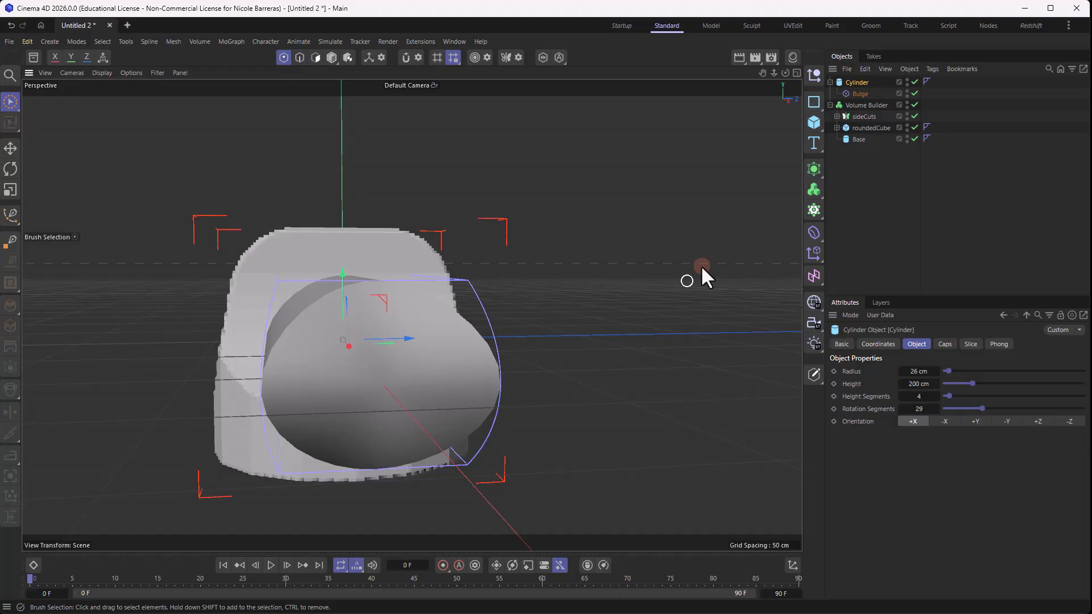
# - Make the bulged Cylinder the first child of the Volume Builder and set its mode to Subtract
pyautogui.moveTo(865, 87); pyautogui.dragTo(865, 102)
pyautogui.click(865, 85)
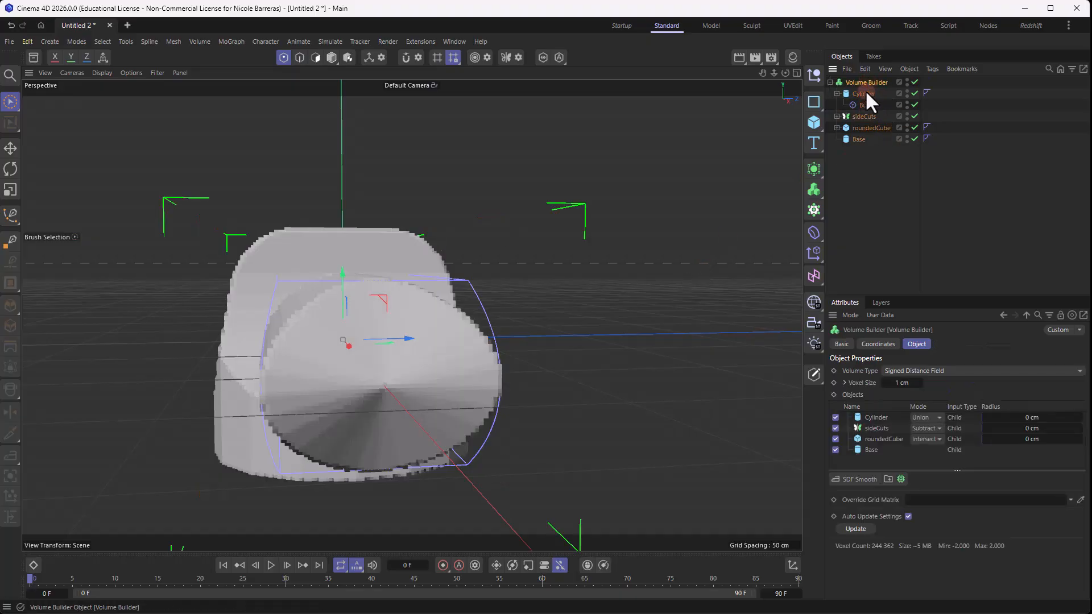
pyautogui.click(933, 418)
pyautogui.click(929, 441)
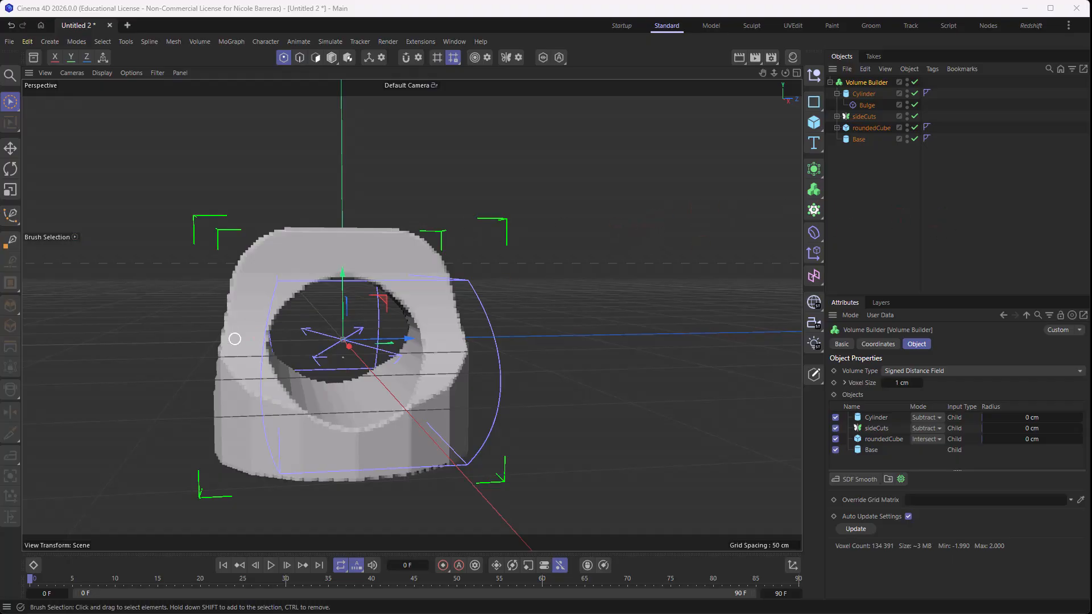
pyautogui.click(842, 156)
pyautogui.keyDown('alt'); pyautogui.moveTo(473, 274); pyautogui.dragTo(398, 274); pyautogui.keyUp('alt')
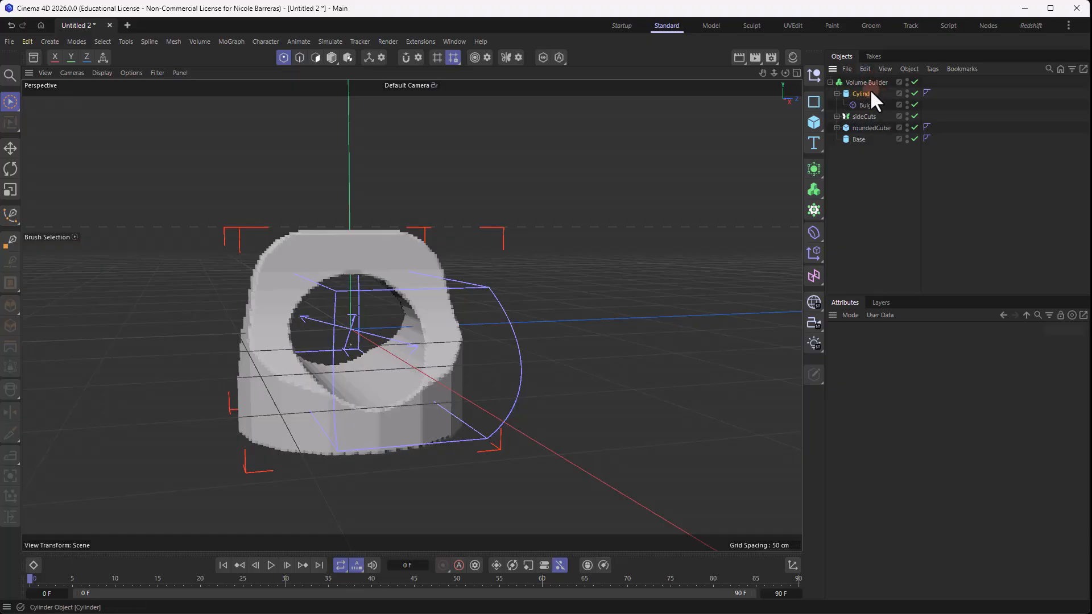
# - Add a second Cylinder outside the Volume Builder and orient it along +X
pyautogui.click(864, 94)
pyautogui.keyDown('alt'); pyautogui.moveTo(335, 261); pyautogui.dragTo(404, 269); pyautogui.keyUp('alt')
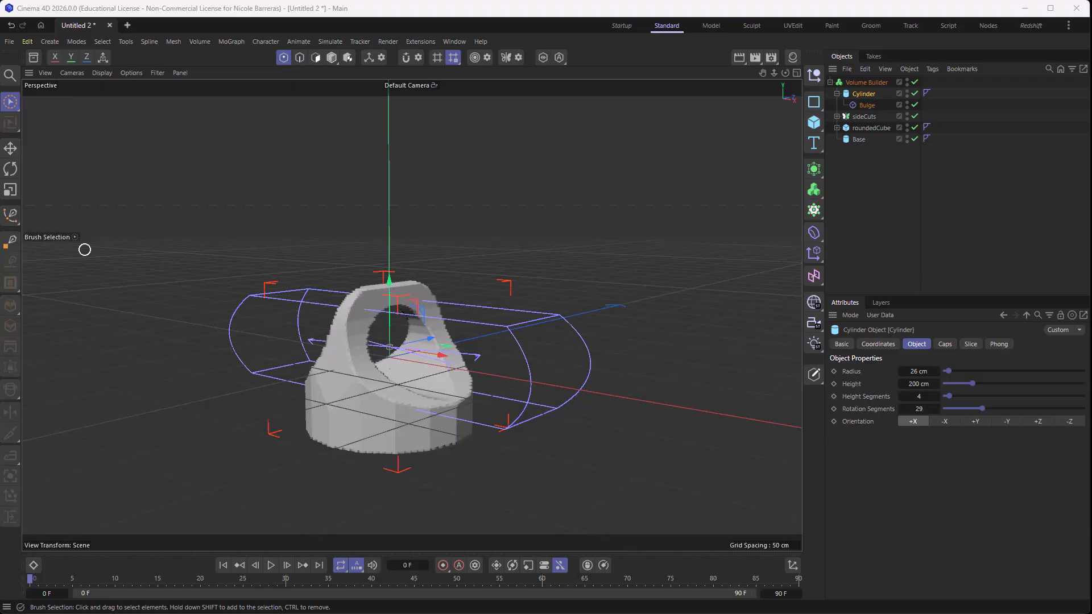
pyautogui.keyDown('alt'); pyautogui.moveTo(624, 218); pyautogui.dragTo(429, 301); pyautogui.keyUp('alt')
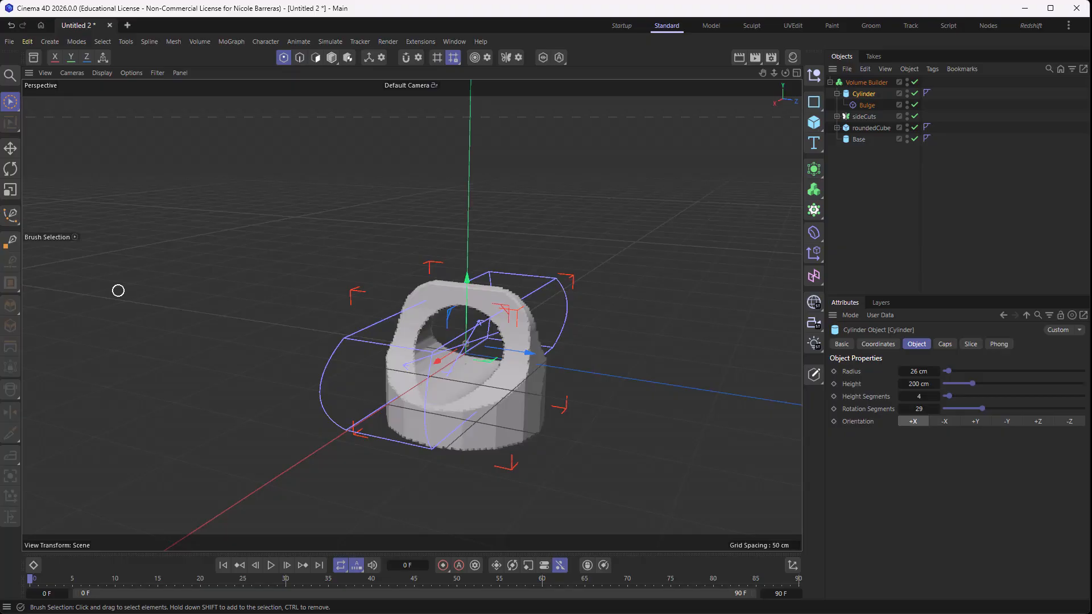
pyautogui.click(814, 122)
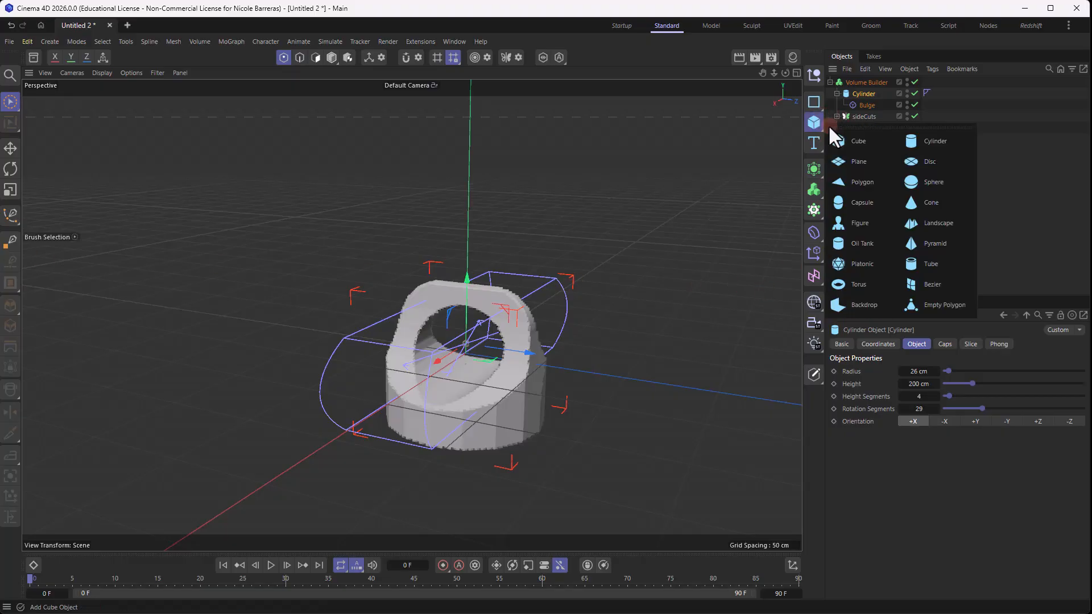
pyautogui.click(953, 142)
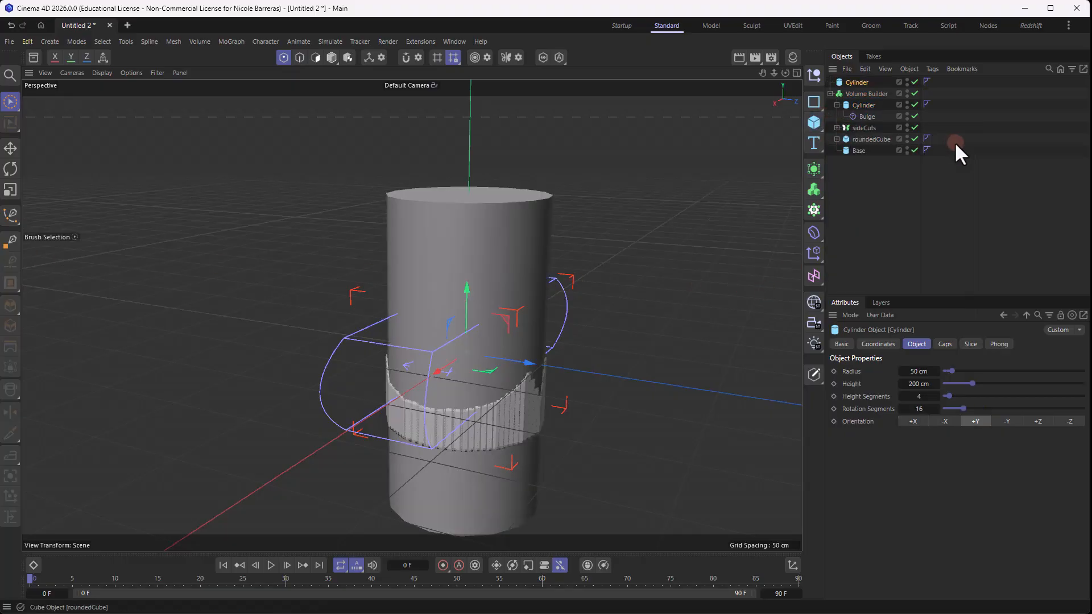
pyautogui.click(913, 421)
pyautogui.moveTo(301, 220)
pyautogui.keyDown('alt'); pyautogui.mouseDown()
pyautogui.moveTo(319, 228)
pyautogui.moveTo(303, 223)
pyautogui.mouseUp(); pyautogui.keyUp('alt')
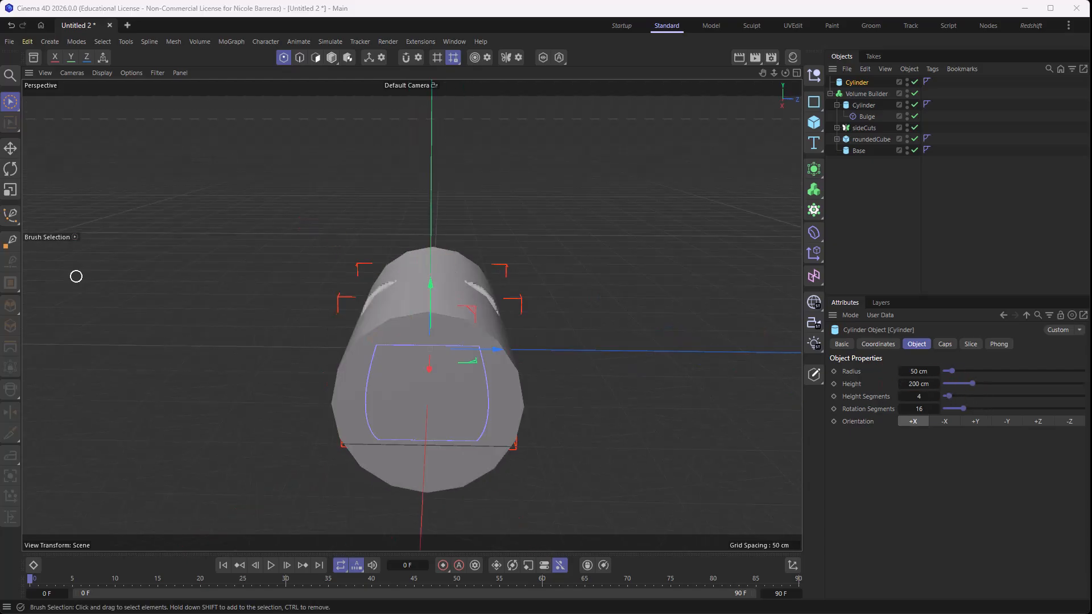
# - Scale the new Cylinder down and move it along Z and Y toward an upper corner of the ring
pyautogui.press('t')
pyautogui.moveTo(656, 234); pyautogui.dragTo(357, 333)
pyautogui.press('d')
pyautogui.scroll(3, 532, 315)
pyautogui.keyDown('alt'); pyautogui.moveTo(533, 315); pyautogui.dragTo(496, 319); pyautogui.keyUp('alt')
pyautogui.moveTo(513, 351); pyautogui.dragTo(560, 357)
pyautogui.press('e')
pyautogui.moveTo(496, 286); pyautogui.dragTo(495, 236)
# - Scale the small Cylinder down further and raise it within the wall beside the large hole
pyautogui.press('t')
pyautogui.moveTo(662, 248); pyautogui.dragTo(575, 271)
pyautogui.scroll(2, 496, 278)
pyautogui.press('e')
pyautogui.moveTo(489, 237); pyautogui.dragTo(486, 220)
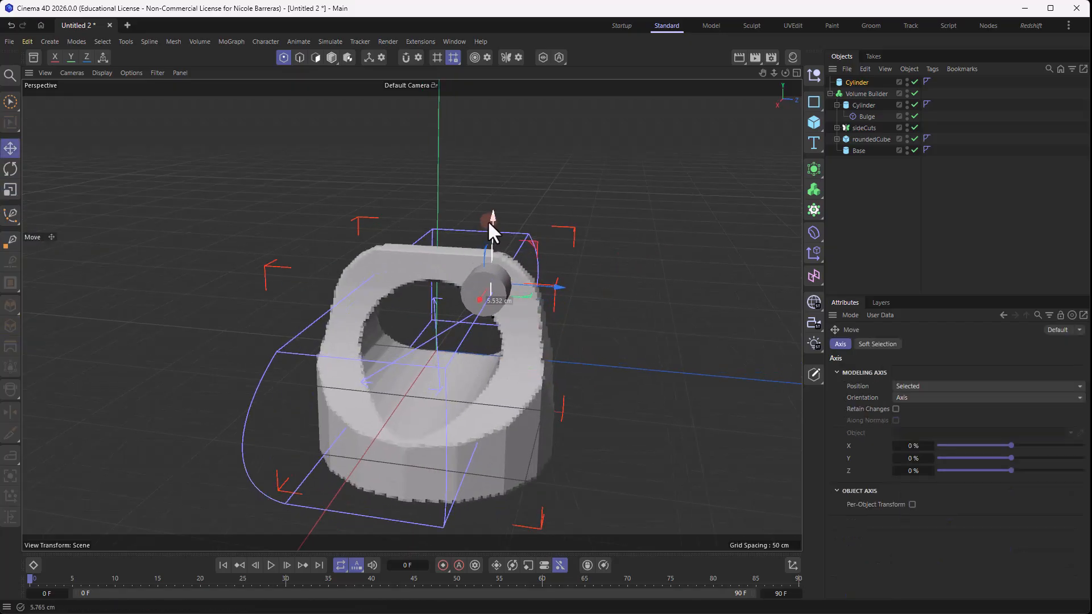
# - Set the small Cylinder's radius to 5 cm and height to 124 cm, and shift it slightly along Z
pyautogui.click(857, 83)
pyautogui.moveTo(919, 384)
pyautogui.mouseDown()
pyautogui.moveTo(934, 384)
pyautogui.moveTo(913, 374)
pyautogui.mouseUp()
pyautogui.moveTo(551, 288); pyautogui.dragTo(573, 291)
pyautogui.keyDown('alt'); pyautogui.moveTo(573, 292); pyautogui.dragTo(673, 227); pyautogui.keyUp('alt')
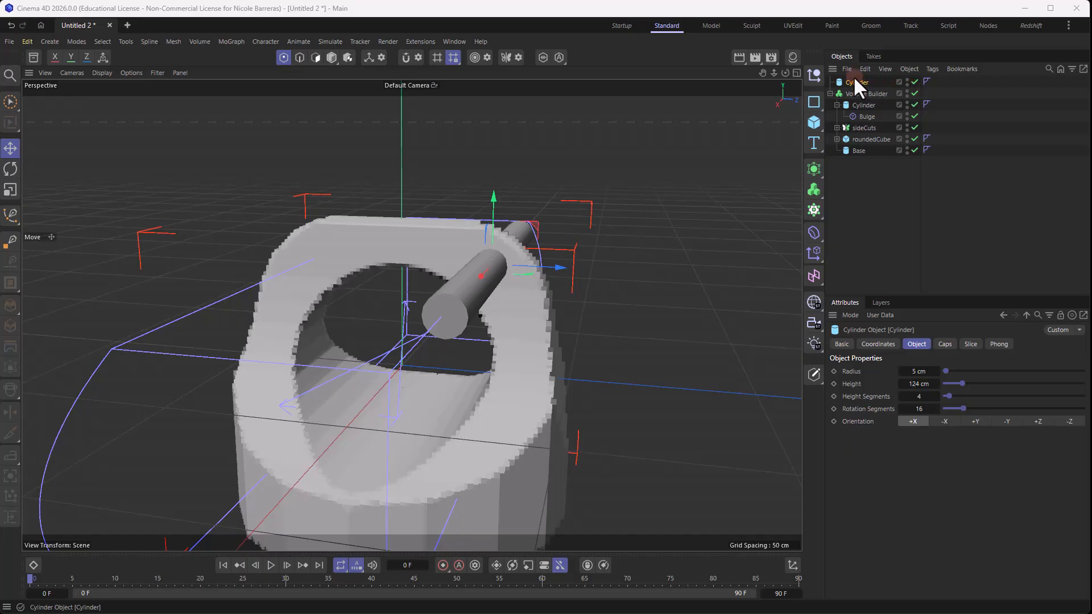
# - Make the small Cylinder the first child of the Volume Builder and set its mode to Subtract
pyautogui.moveTo(854, 80); pyautogui.dragTo(864, 92)
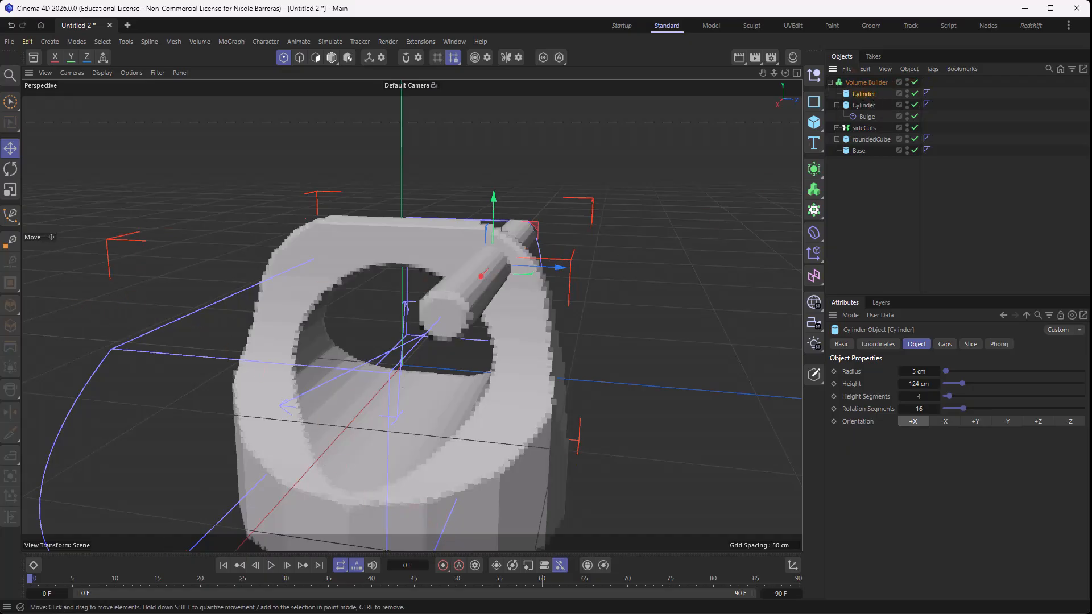
pyautogui.click(875, 83)
pyautogui.click(931, 416)
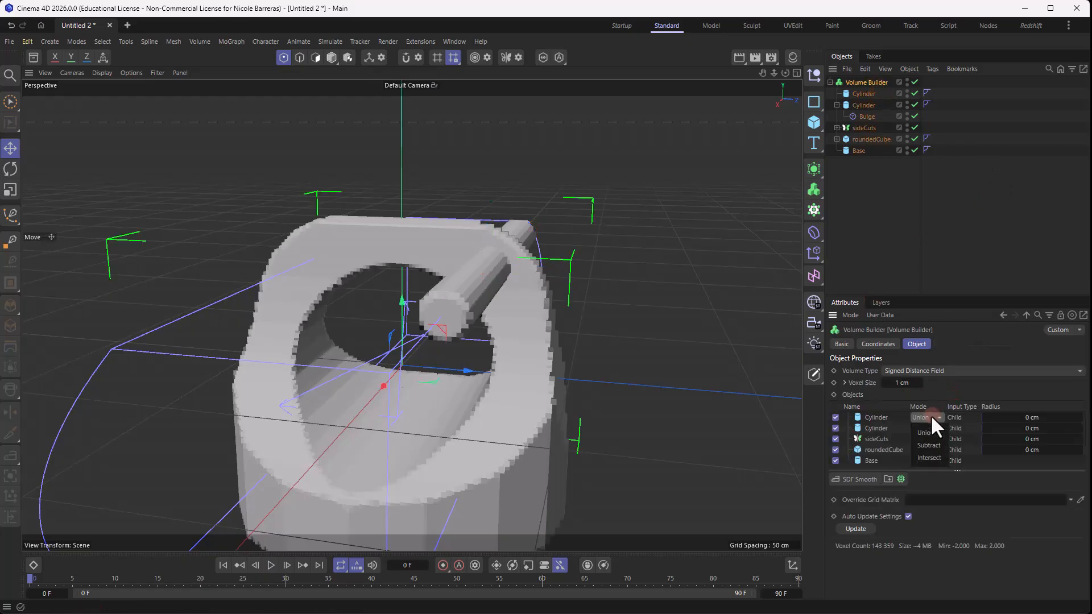
pyautogui.click(927, 445)
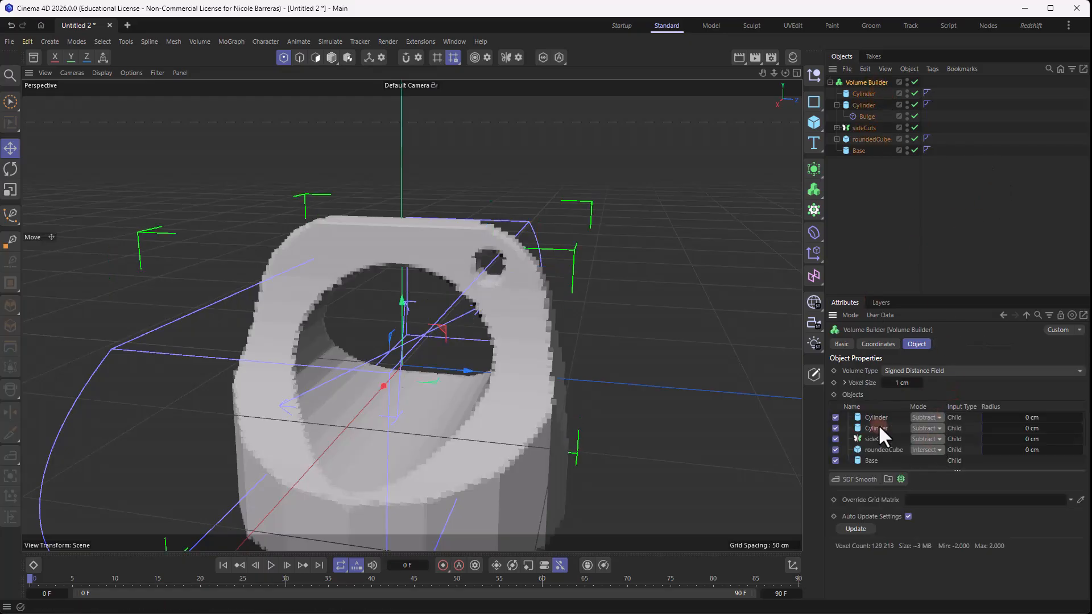
# - Rename the bulged Cylinder as bigHole and the small Cylinder as smallHole
pyautogui.doubleClick(862, 104)
pyautogui.write('bigHole')
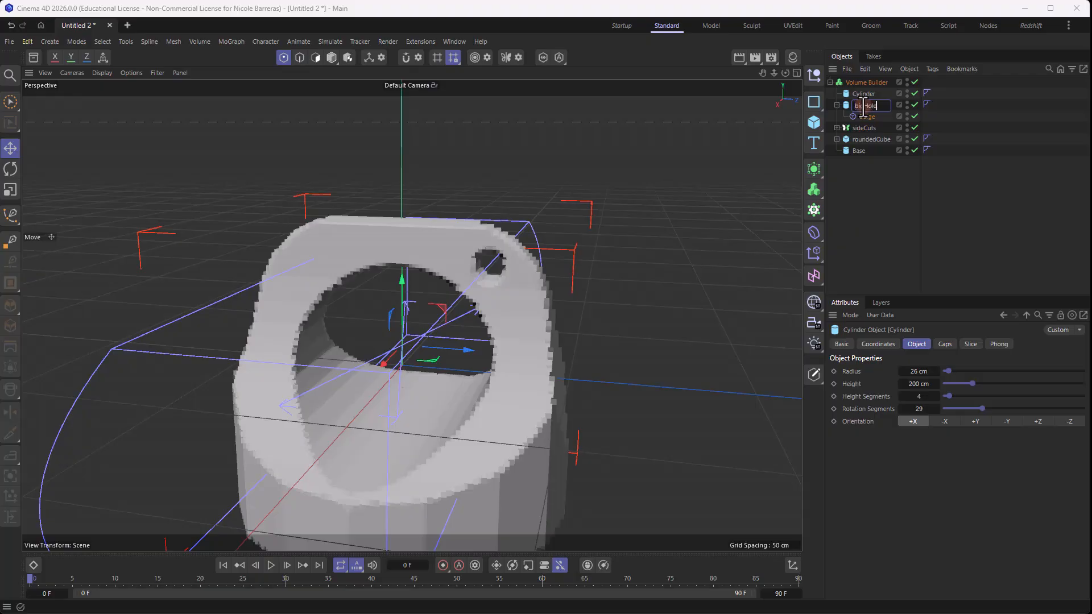
pyautogui.press('Return')
pyautogui.doubleClick(869, 95)
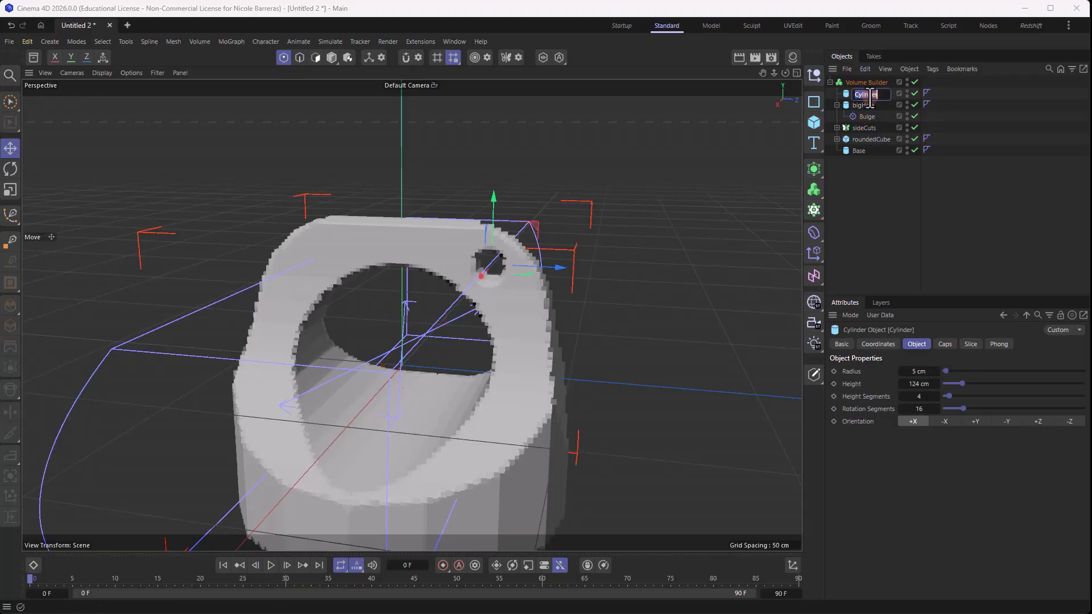
pyautogui.write('smallHole')
pyautogui.press('Return')
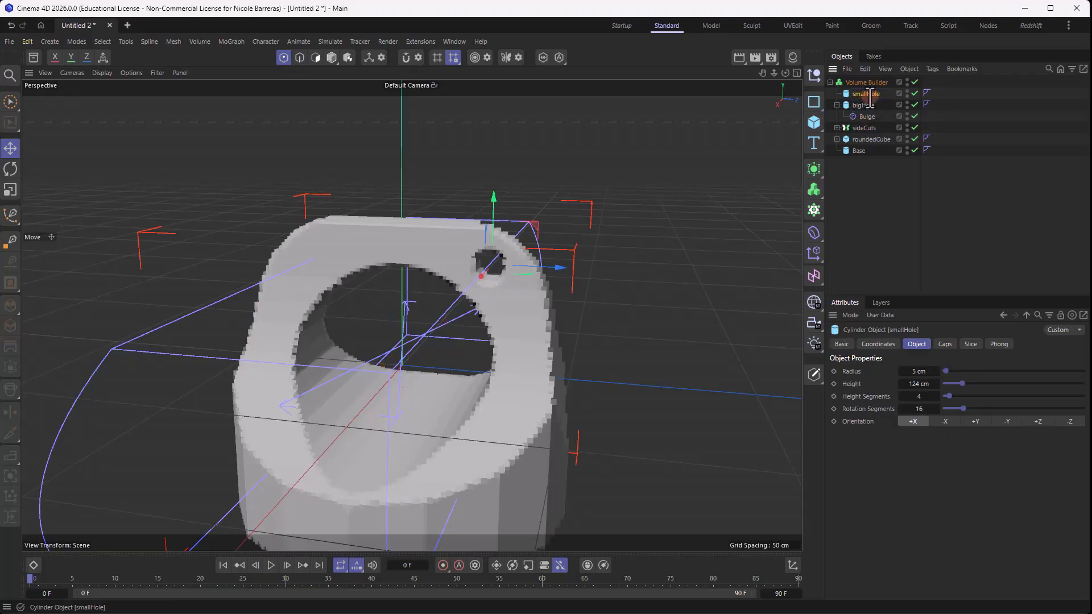
# - Examine the Volume Builder's object list and view the combined model from several angles with roundedCube and Base selected
pyautogui.click(921, 173)
pyautogui.click(870, 83)
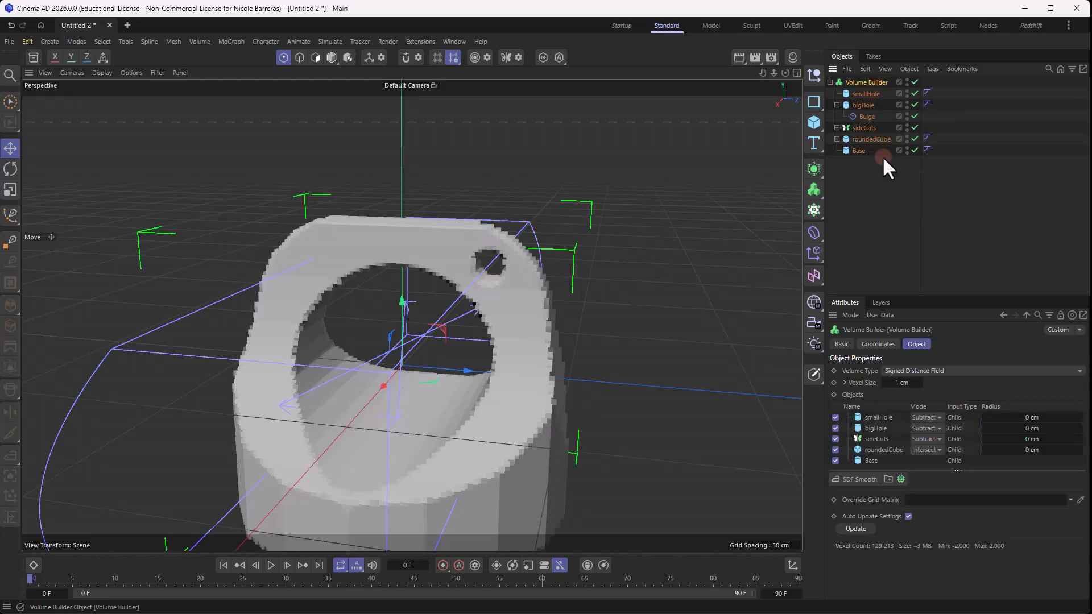
pyautogui.keyDown('alt'); pyautogui.moveTo(652, 187); pyautogui.dragTo(515, 276); pyautogui.keyUp('alt')
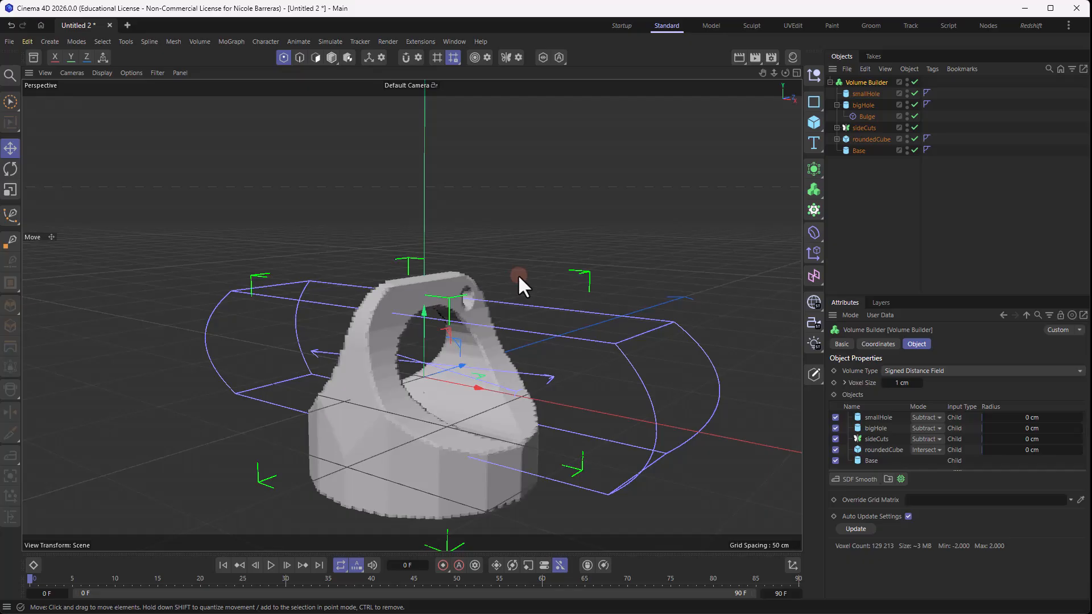
pyautogui.click(857, 139)
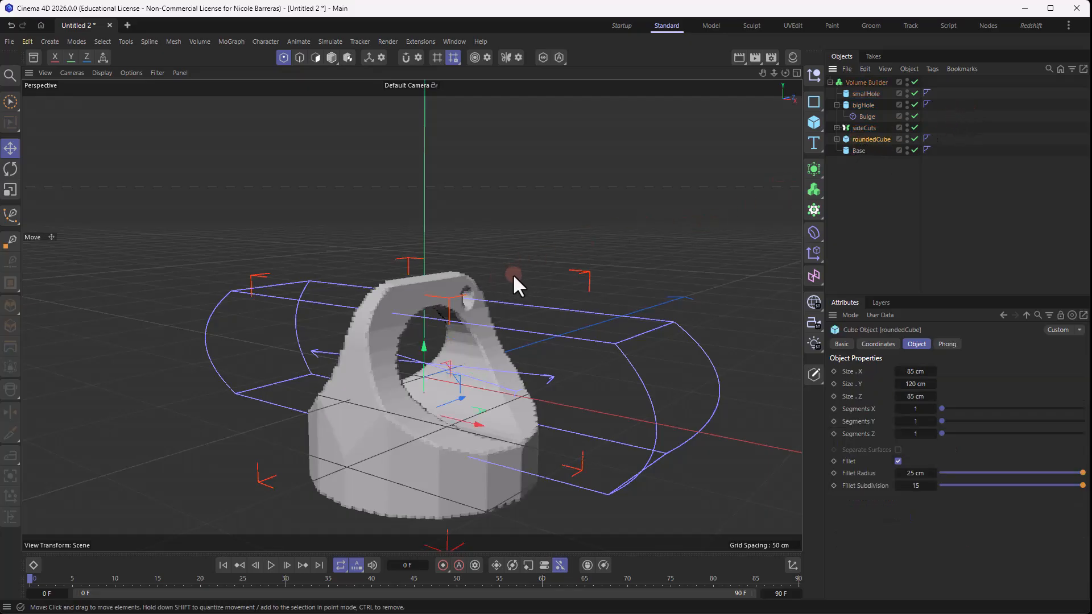
pyautogui.keyDown('ctrl'); pyautogui.click(856, 150); pyautogui.keyUp('ctrl')
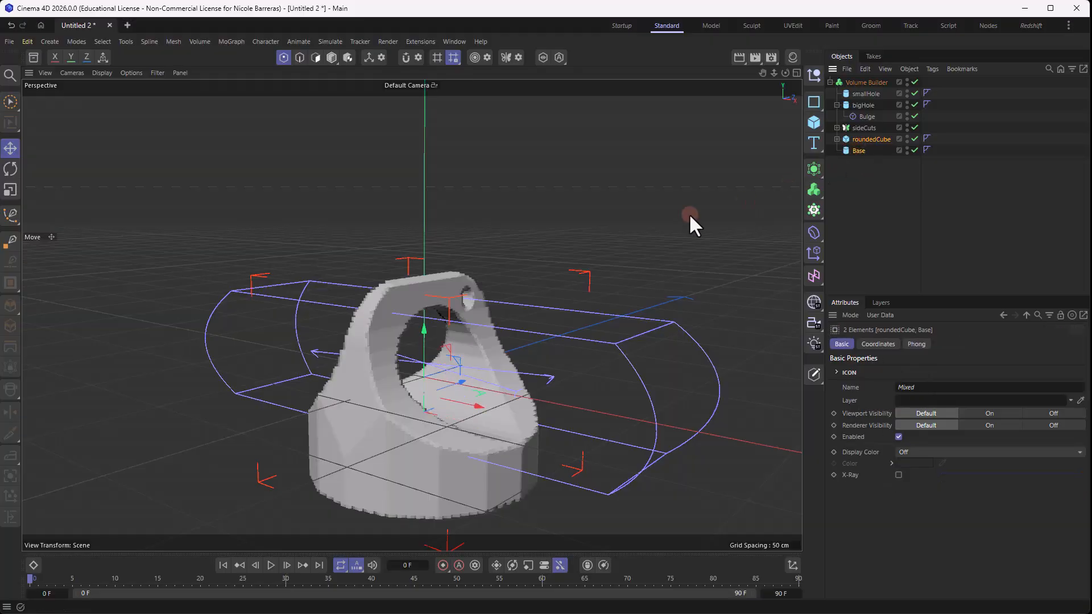
pyautogui.keyDown('alt'); pyautogui.moveTo(690, 224); pyautogui.dragTo(451, 333); pyautogui.keyUp('alt')
pyautogui.keyDown('alt'); pyautogui.moveTo(592, 161); pyautogui.dragTo(568, 317); pyautogui.keyUp('alt')
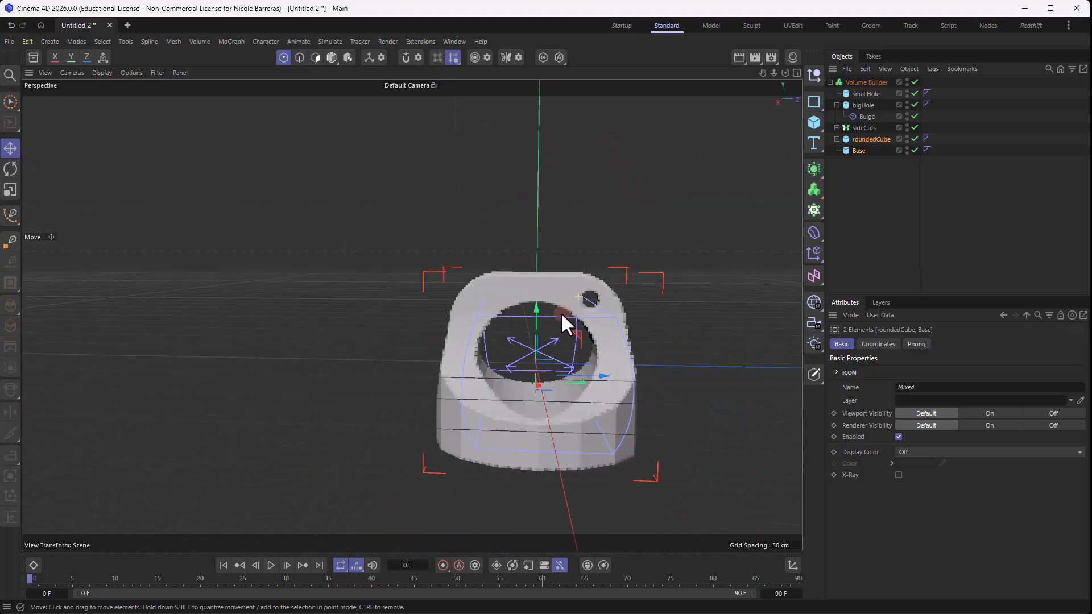
# - Set the bigHole cylinder's radius to 25 cm and clear the selection
pyautogui.click(861, 92)
pyautogui.click(868, 115)
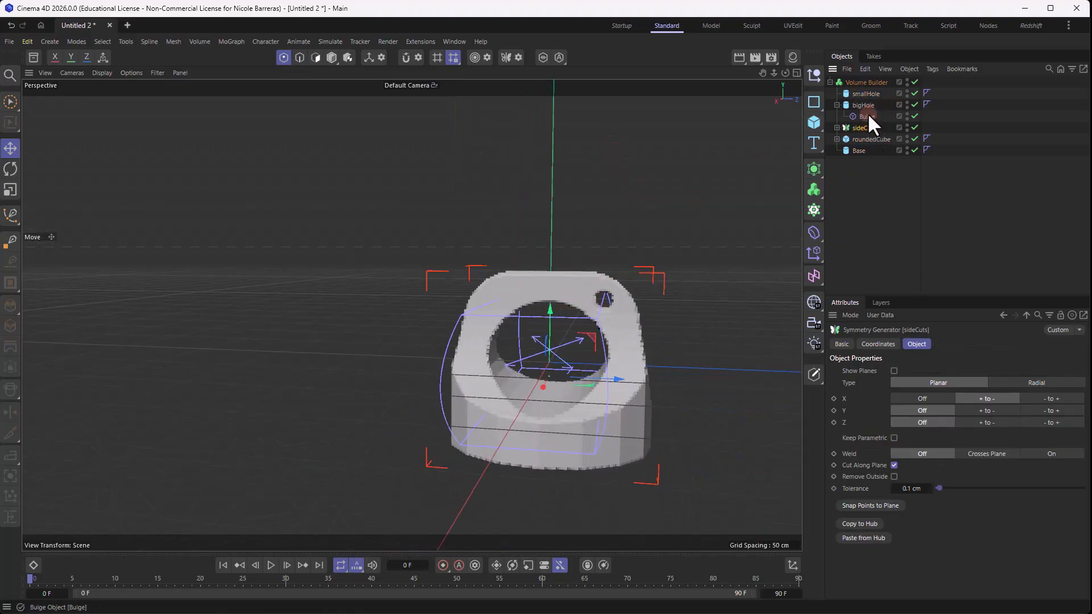
pyautogui.click(868, 103)
pyautogui.moveTo(922, 372); pyautogui.dragTo(920, 372)
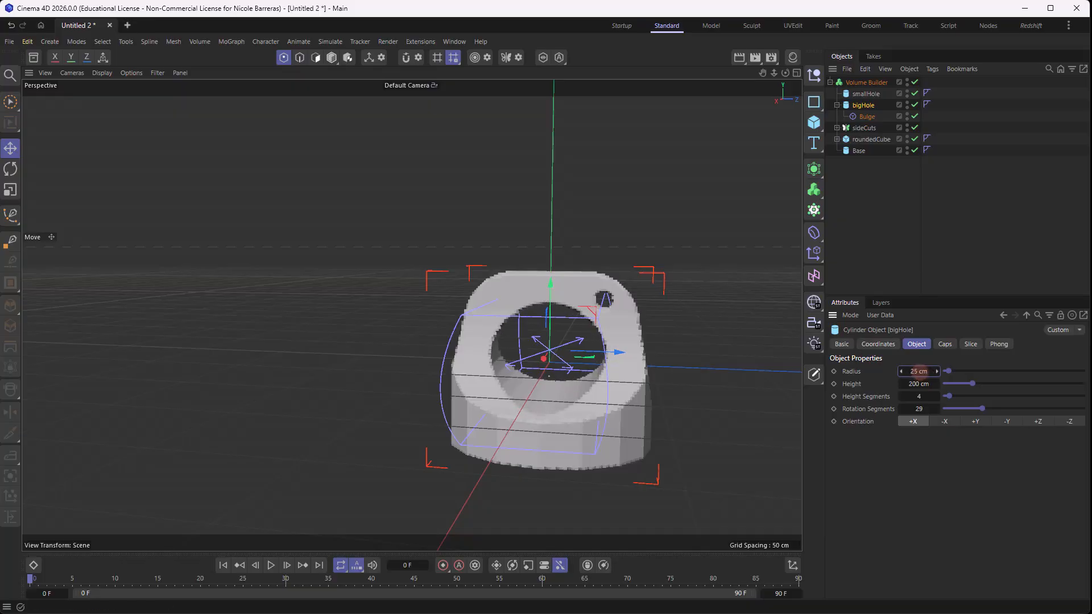
pyautogui.keyDown('alt'); pyautogui.moveTo(551, 141); pyautogui.dragTo(447, 233); pyautogui.keyUp('alt')
pyautogui.click(871, 209)
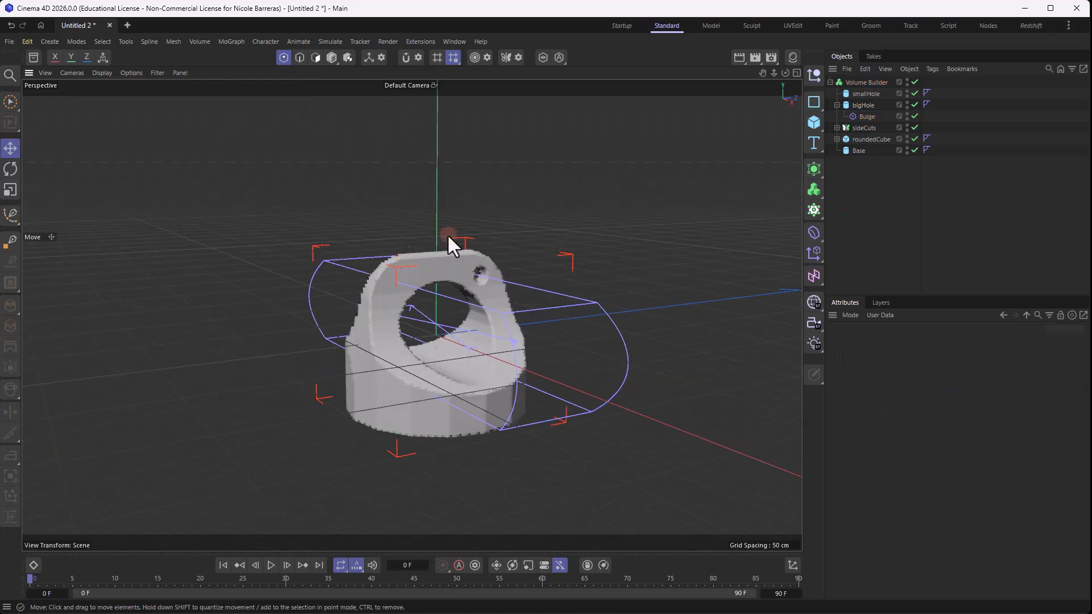
# - Hide the Bulge deformer's cage in the viewport, collapse bigHole, and expand sideCuts in the object hierarchy
pyautogui.click(905, 115)
pyautogui.click(836, 105)
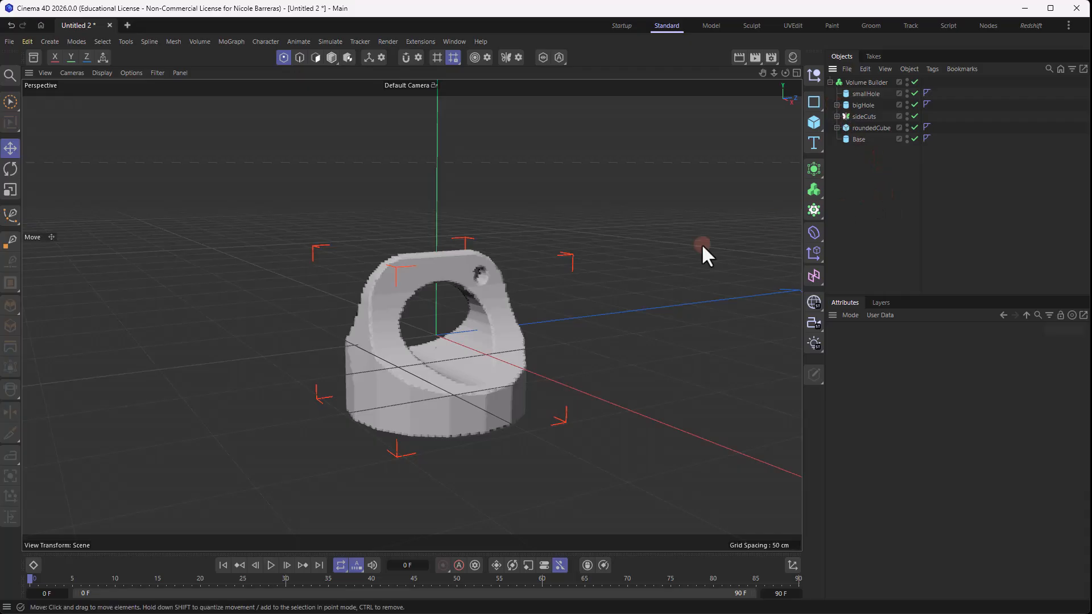
pyautogui.keyDown('alt'); pyautogui.moveTo(701, 243); pyautogui.dragTo(619, 238); pyautogui.keyUp('alt')
pyautogui.click(864, 117)
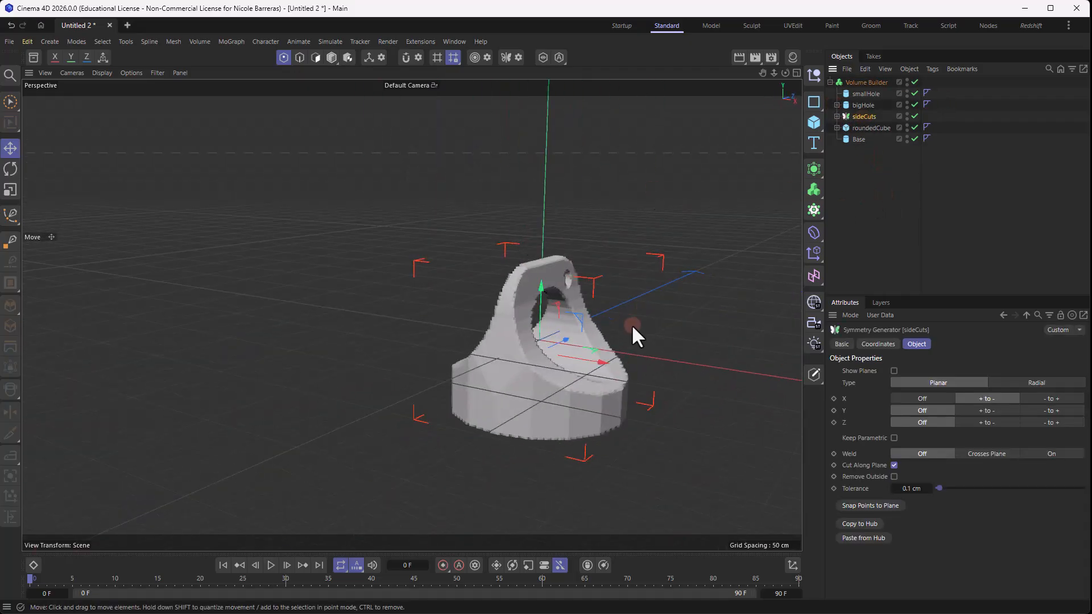
pyautogui.click(837, 116)
pyautogui.click(870, 128)
pyautogui.keyDown('alt'); pyautogui.moveTo(672, 317); pyautogui.dragTo(563, 301); pyautogui.keyUp('alt')
pyautogui.click(941, 202)
pyautogui.keyDown('alt'); pyautogui.moveTo(625, 273); pyautogui.dragTo(689, 278); pyautogui.keyUp('alt')
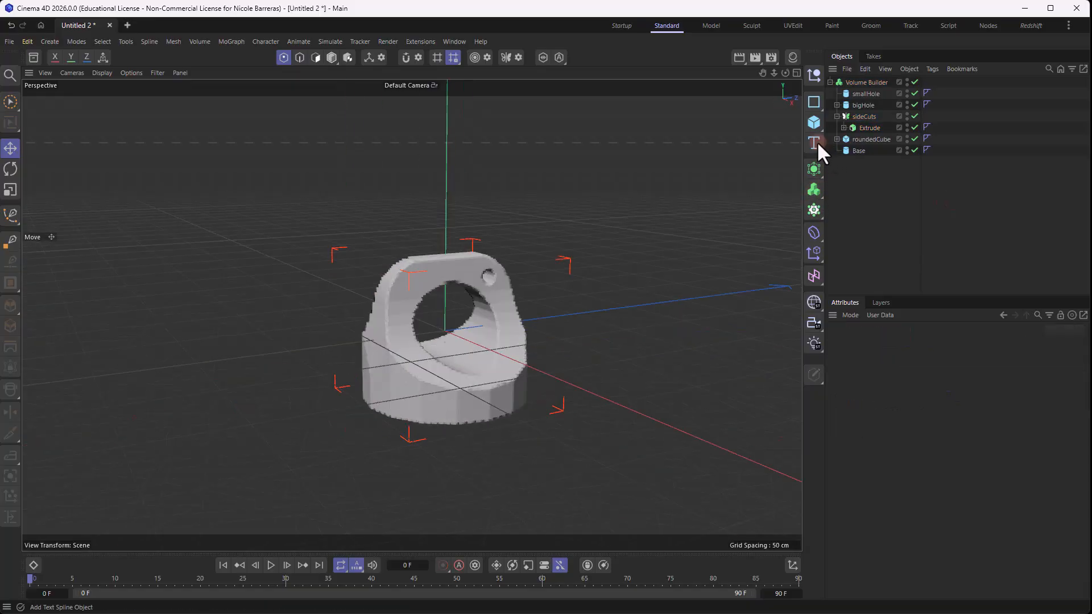
# - Add a Tube and scale it down uniformly to an outer radius of 35 cm
pyautogui.click(815, 120)
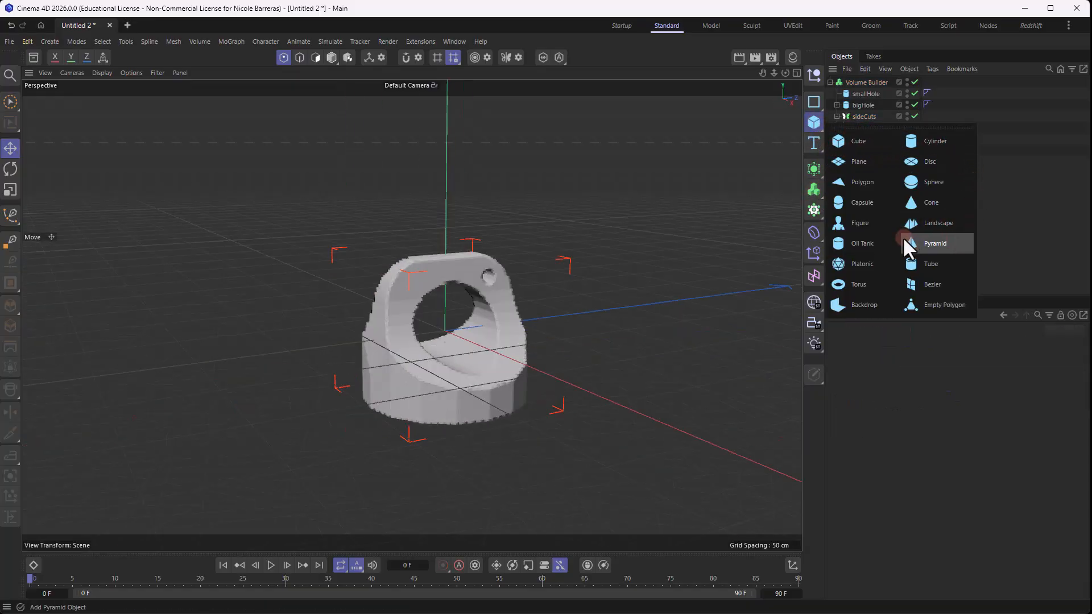
pyautogui.click(919, 269)
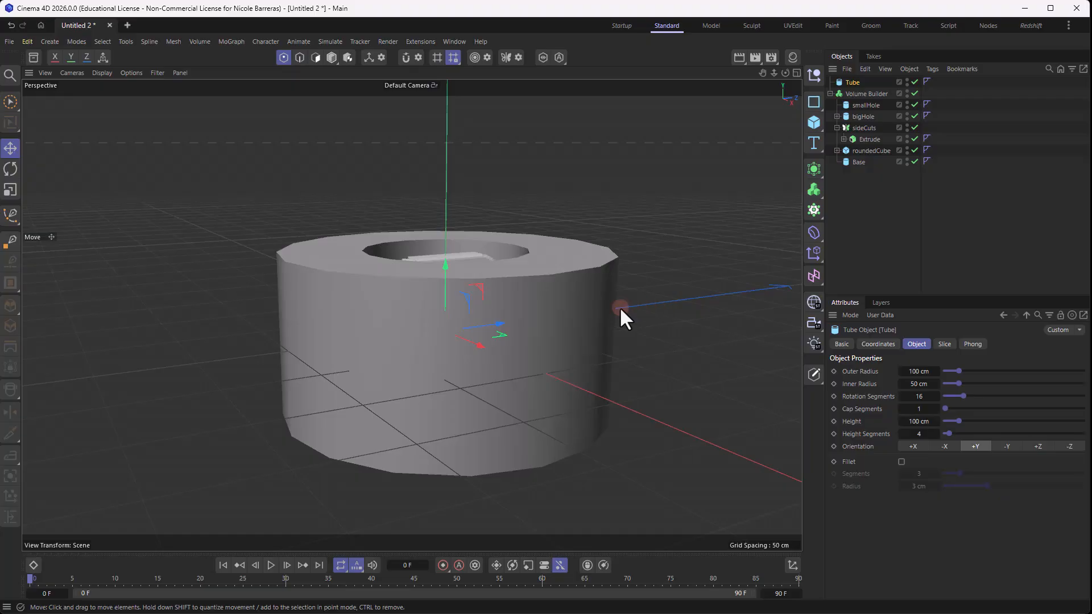
pyautogui.press('t')
pyautogui.moveTo(637, 343); pyautogui.dragTo(390, 407)
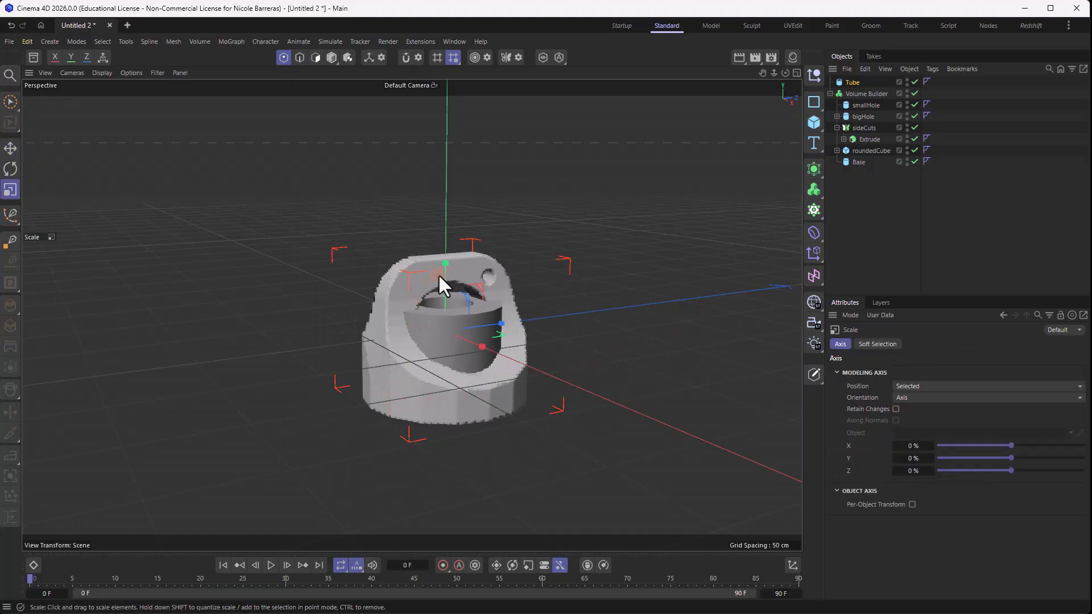
# - Lower the Tube along Y so it protrudes beneath the base of the model
pyautogui.press('e')
pyautogui.moveTo(434, 321); pyautogui.dragTo(559, 398)
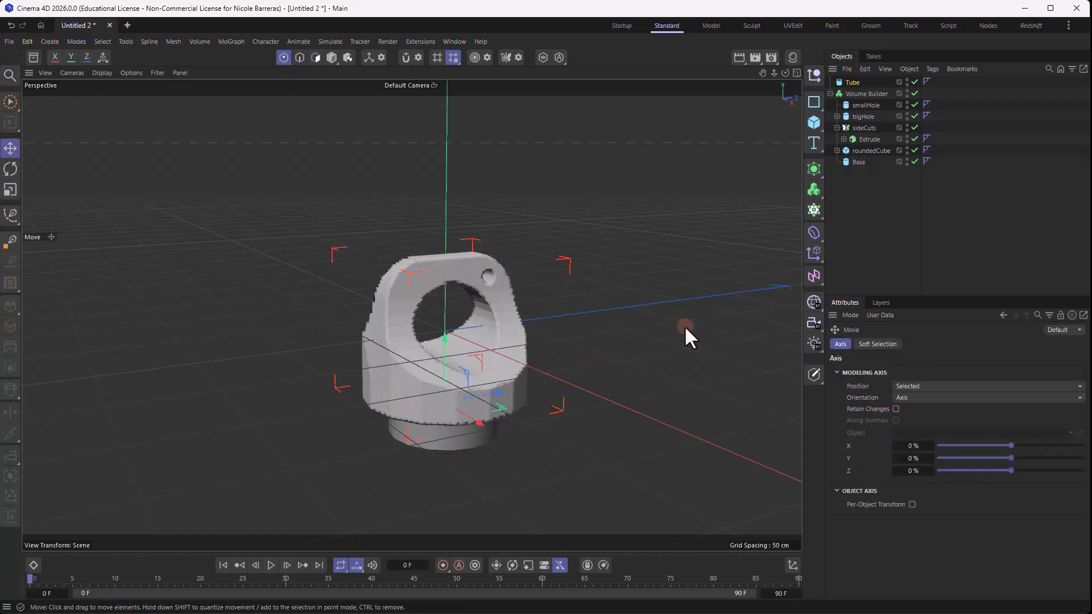
pyautogui.keyDown('alt'); pyautogui.moveTo(685, 333); pyautogui.dragTo(438, 250); pyautogui.keyUp('alt')
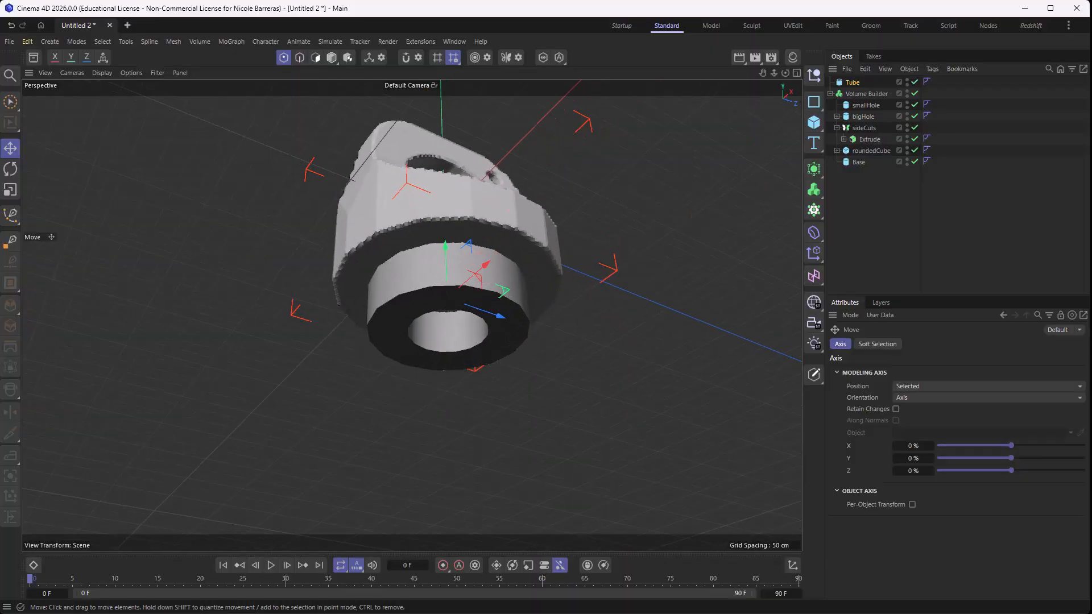
# - Set the Tube's inner radius to 30 cm and its height to 33 cm
pyautogui.click(847, 55)
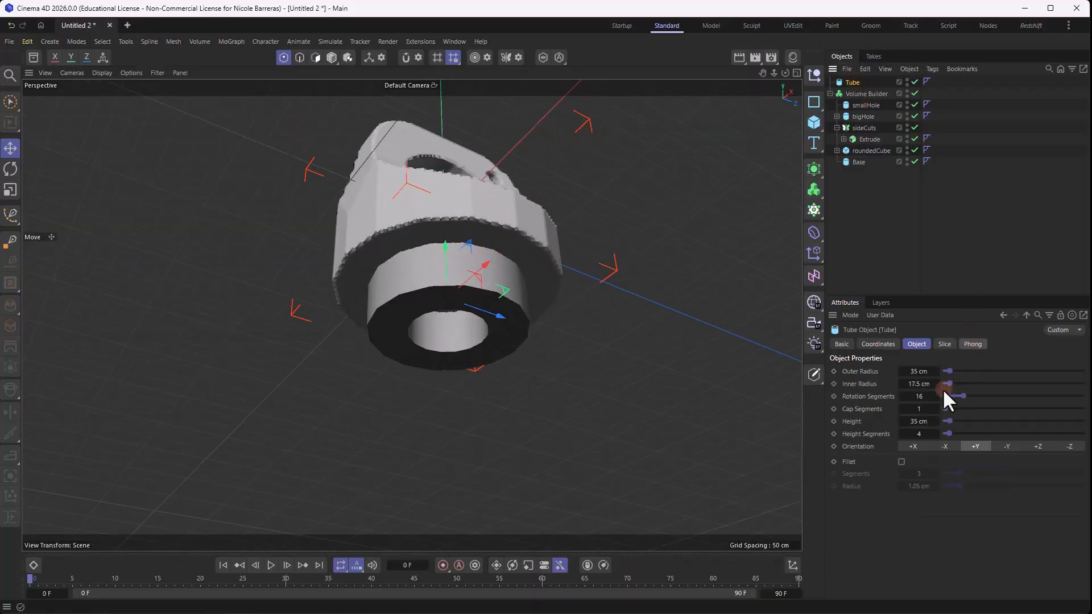
pyautogui.click(927, 372)
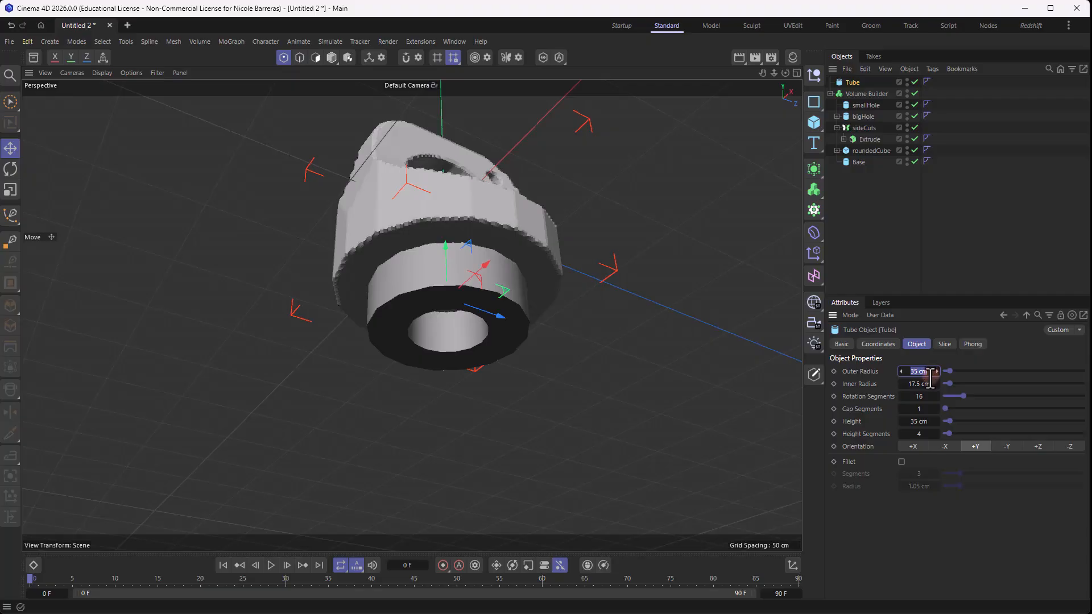
pyautogui.click(924, 383)
pyautogui.write('30')
pyautogui.click(1006, 236)
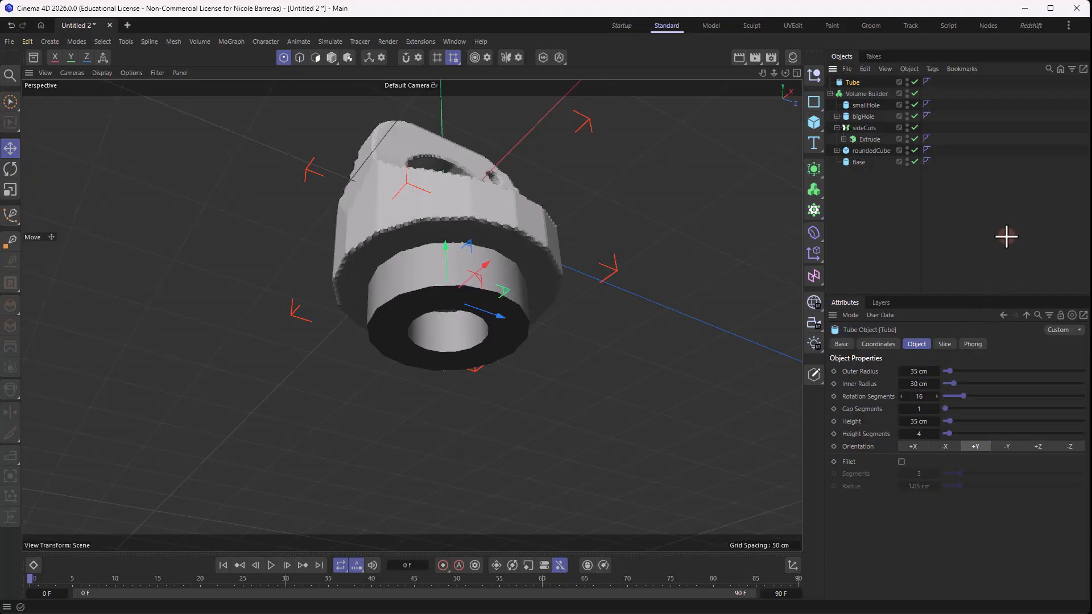
pyautogui.scroll(2, 499, 306)
pyautogui.click(852, 83)
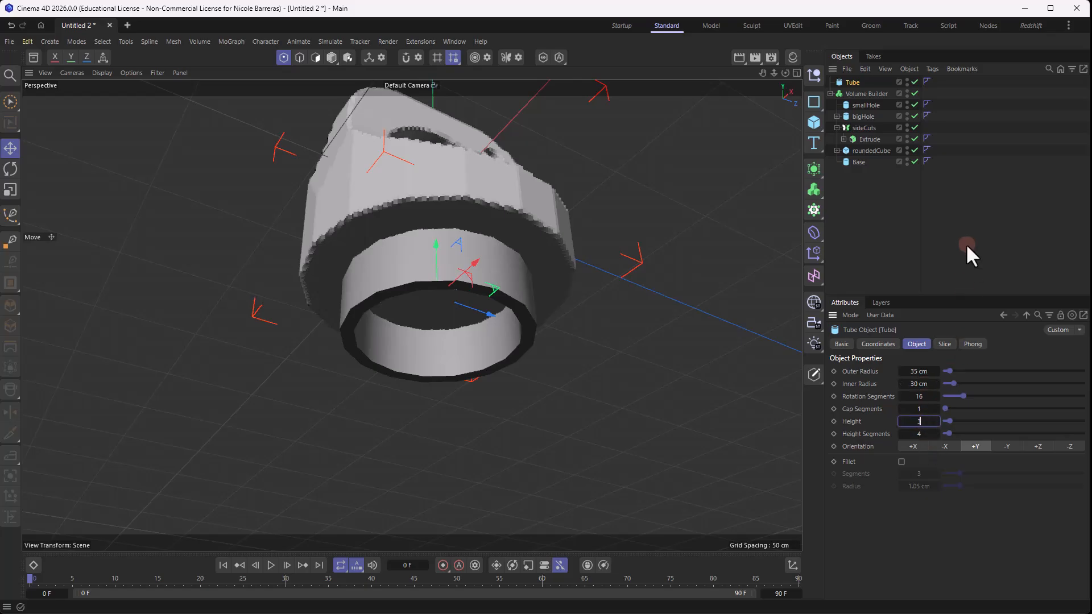
pyautogui.click(982, 234)
pyautogui.click(592, 246)
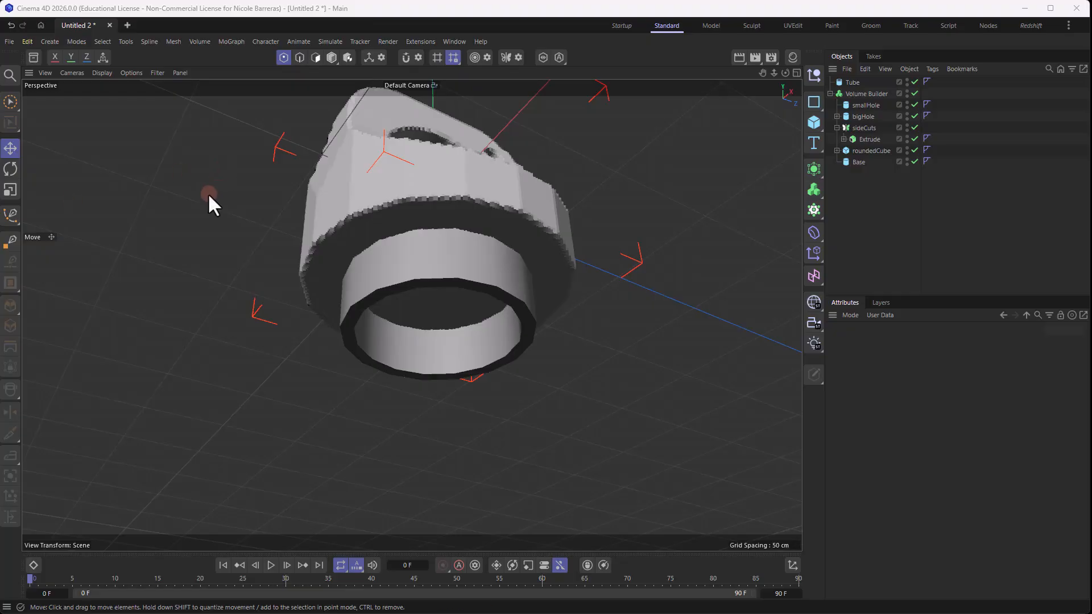
# - Adjust the Tube's vertical position just beneath the base
pyautogui.click(412, 229)
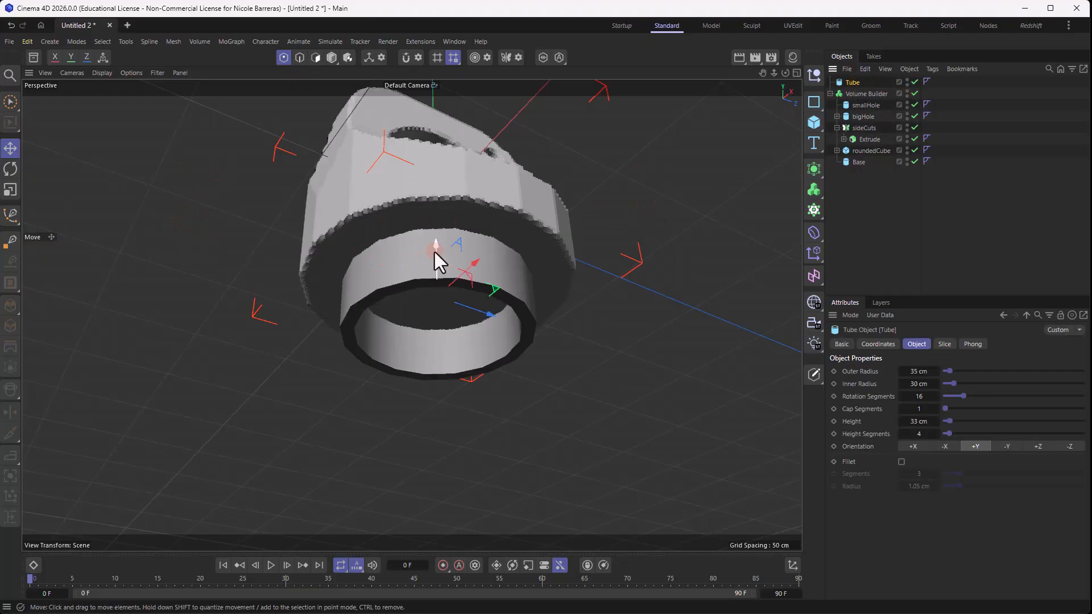
pyautogui.moveTo(434, 252); pyautogui.dragTo(424, 279)
pyautogui.keyDown('alt'); pyautogui.moveTo(601, 270); pyautogui.dragTo(562, 330); pyautogui.keyUp('alt')
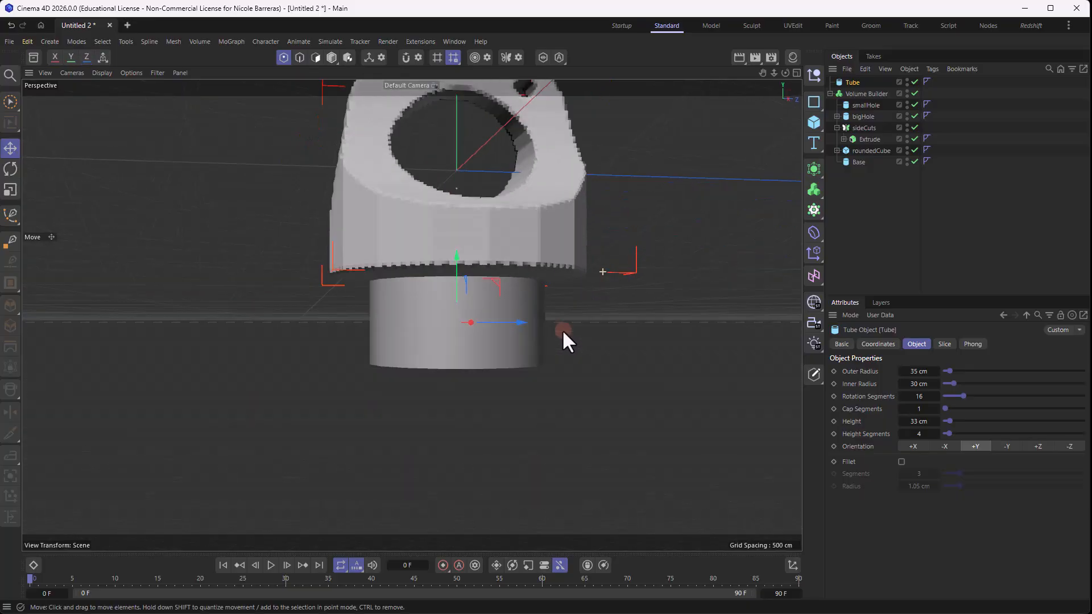
# - Rename the Tube as bottomTube
pyautogui.doubleClick(852, 83)
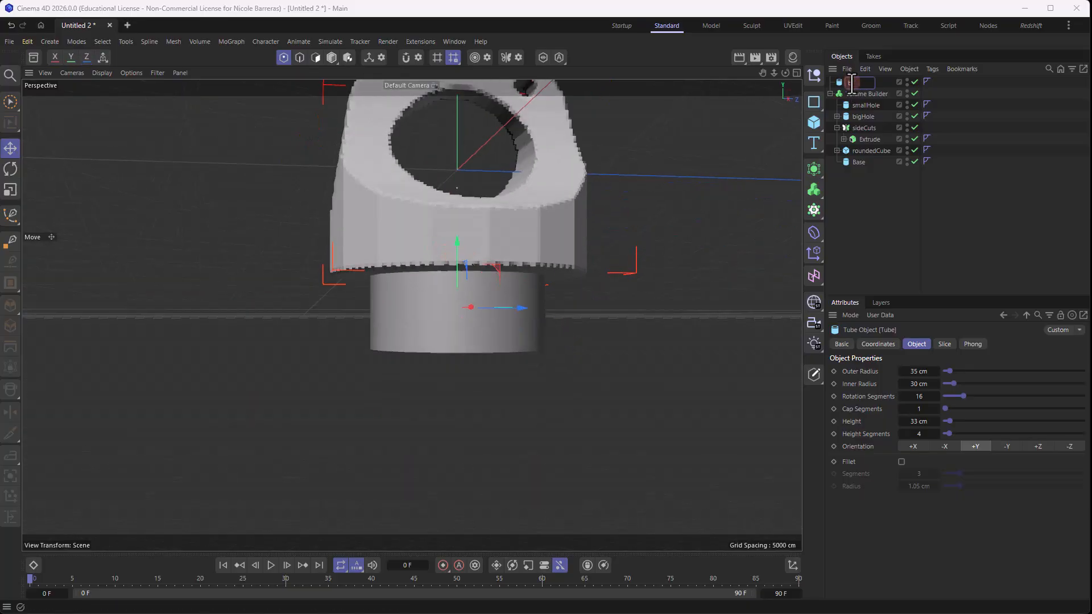
pyautogui.write('bottomTube')
pyautogui.press('Return')
# - Make bottomTube the first child of the Volume Builder and raise it against the underside of the base
pyautogui.moveTo(852, 82); pyautogui.dragTo(862, 90)
pyautogui.keyDown('alt'); pyautogui.moveTo(682, 184); pyautogui.dragTo(617, 188); pyautogui.keyUp('alt')
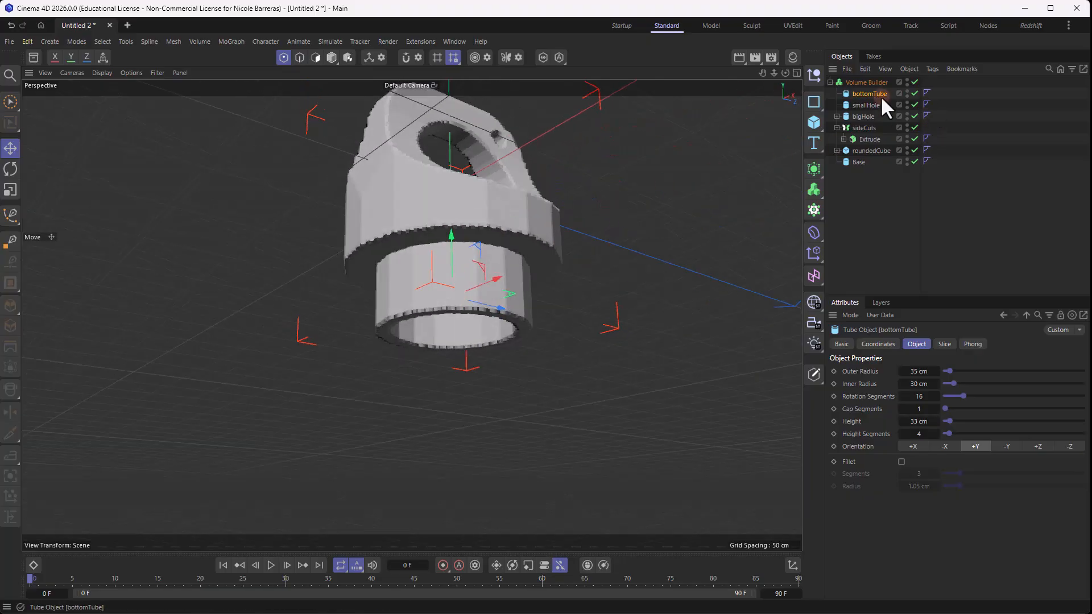
pyautogui.moveTo(448, 236); pyautogui.dragTo(449, 216)
pyautogui.keyDown('alt'); pyautogui.moveTo(455, 218); pyautogui.dragTo(481, 207); pyautogui.keyUp('alt')
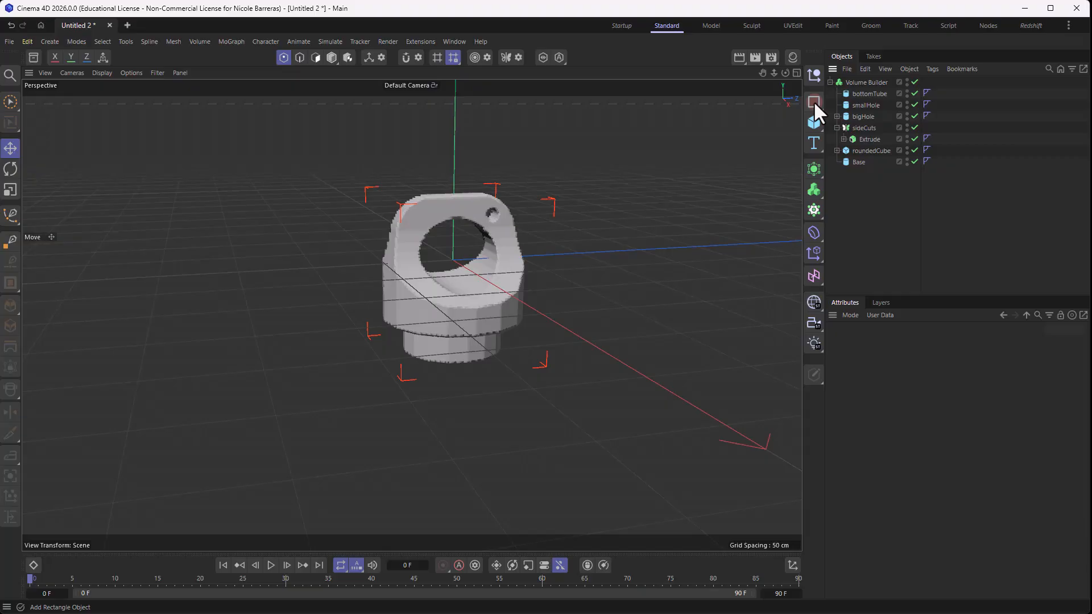
# - Add a Helix spline, set its plane to XZ, and scale it down to about 25%
pyautogui.moveTo(813, 101); pyautogui.dragTo(854, 166)
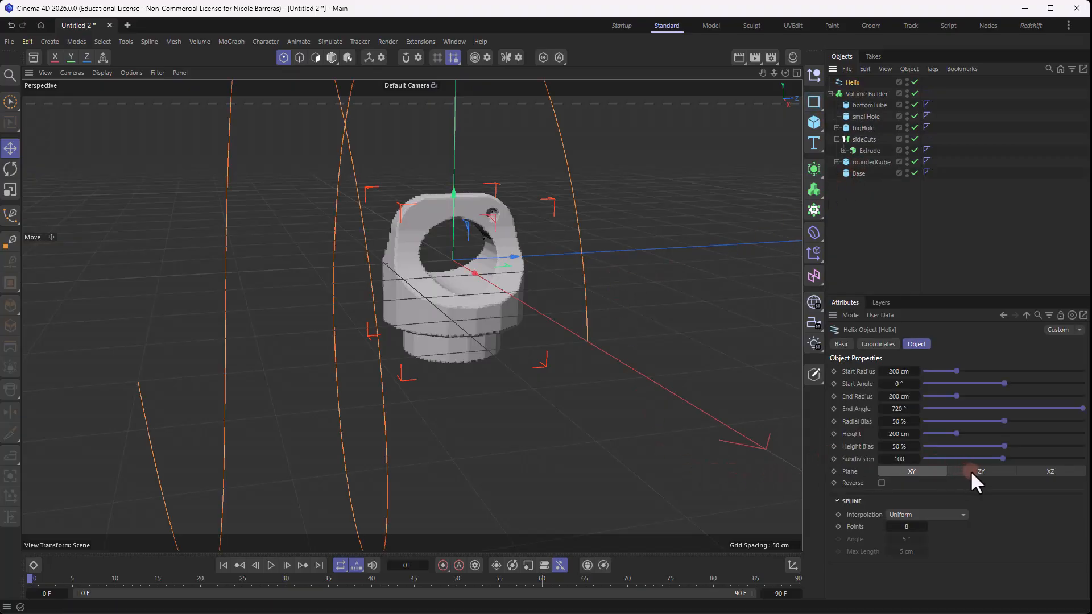
pyautogui.click(1041, 471)
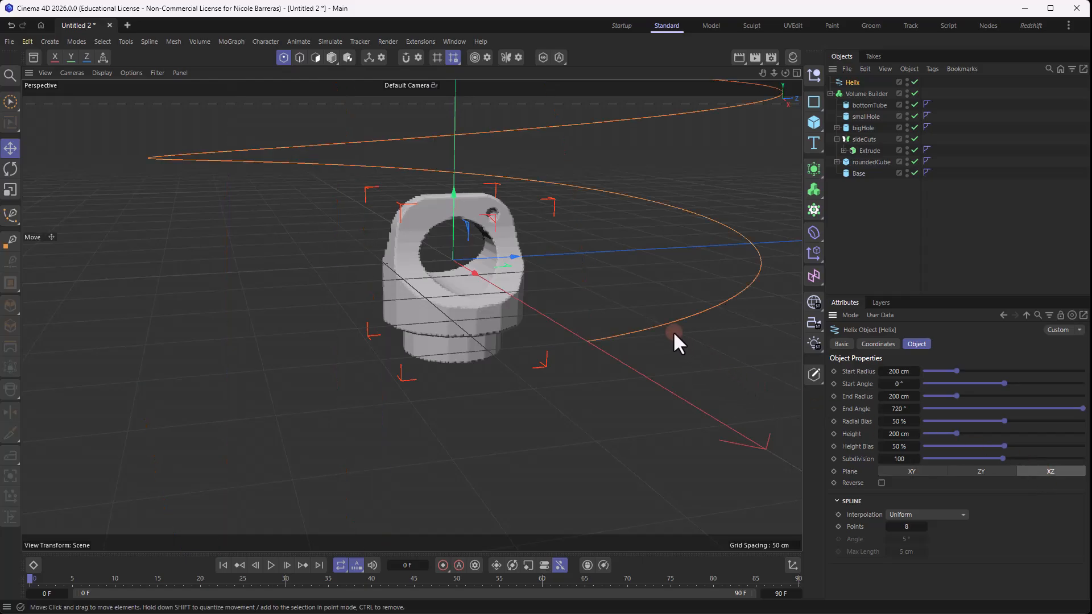
pyautogui.keyDown('alt'); pyautogui.moveTo(673, 331); pyautogui.dragTo(534, 296); pyautogui.keyUp('alt')
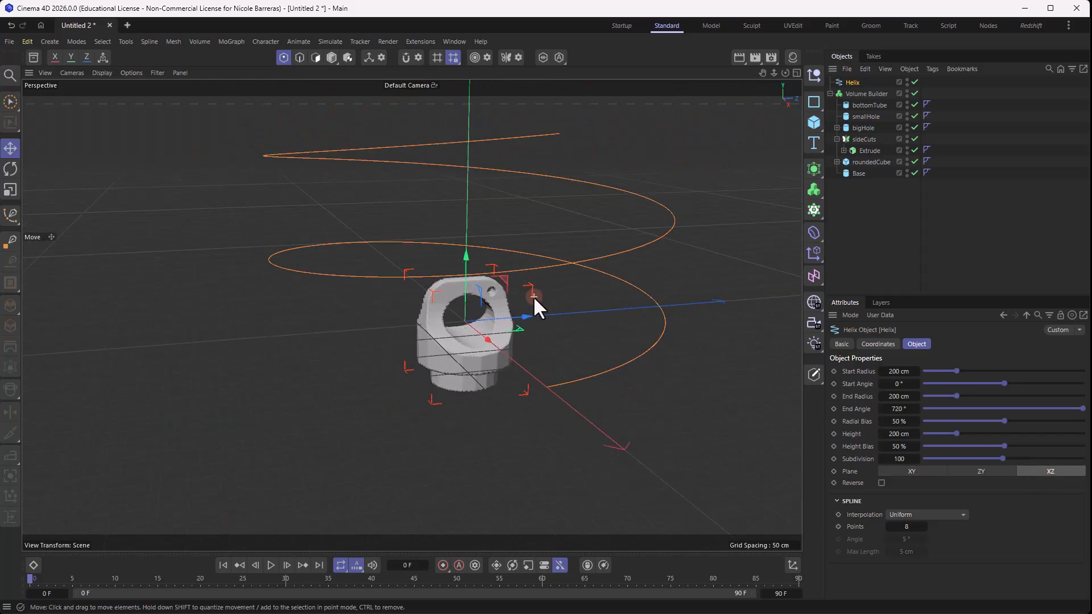
pyautogui.press('t')
pyautogui.moveTo(650, 248); pyautogui.dragTo(349, 387)
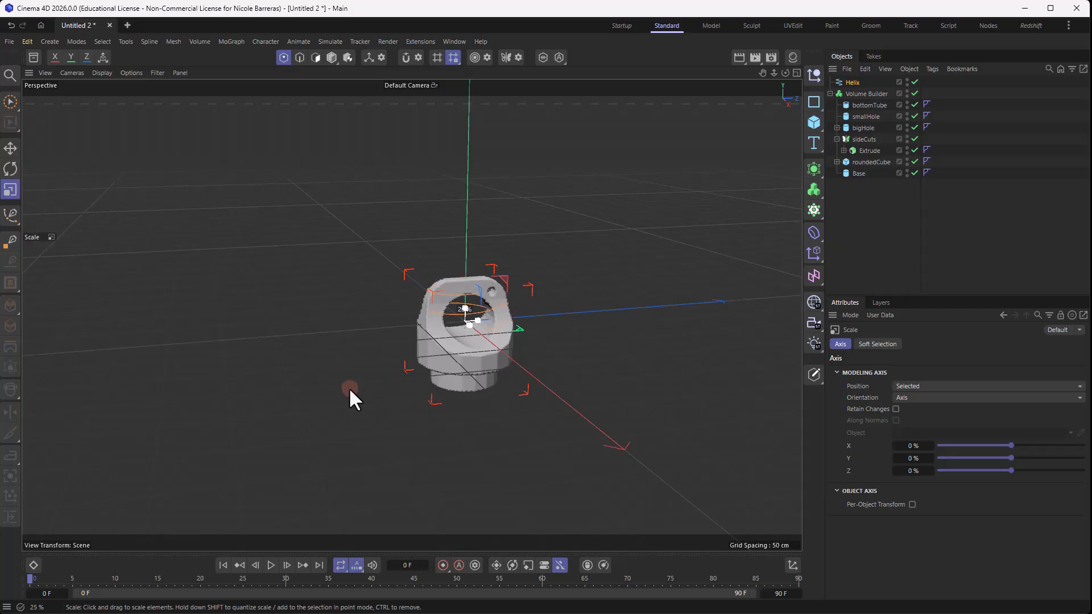
# - Move the Helix down along Y to the lower end of bottomTube
pyautogui.scroll(4, 490, 311)
pyautogui.press('e')
pyautogui.keyDown('alt'); pyautogui.moveTo(499, 293); pyautogui.dragTo(548, 280); pyautogui.keyUp('alt')
pyautogui.moveTo(445, 259); pyautogui.dragTo(439, 420)
pyautogui.scroll(2, 455, 426)
pyautogui.keyDown('alt'); pyautogui.moveTo(457, 427); pyautogui.dragTo(462, 418); pyautogui.keyUp('alt')
# - Scale the Helix down further to a radius of about 34 cm, close to bottomTube's outer wall
pyautogui.press('t')
pyautogui.moveTo(607, 435); pyautogui.dragTo(595, 438)
pyautogui.scroll(3, 509, 426)
pyautogui.keyDown('alt'); pyautogui.moveTo(509, 426); pyautogui.dragTo(505, 376); pyautogui.keyUp('alt')
pyautogui.keyDown('alt'); pyautogui.moveTo(505, 375); pyautogui.dragTo(527, 306, button='middle'); pyautogui.keyUp('alt')
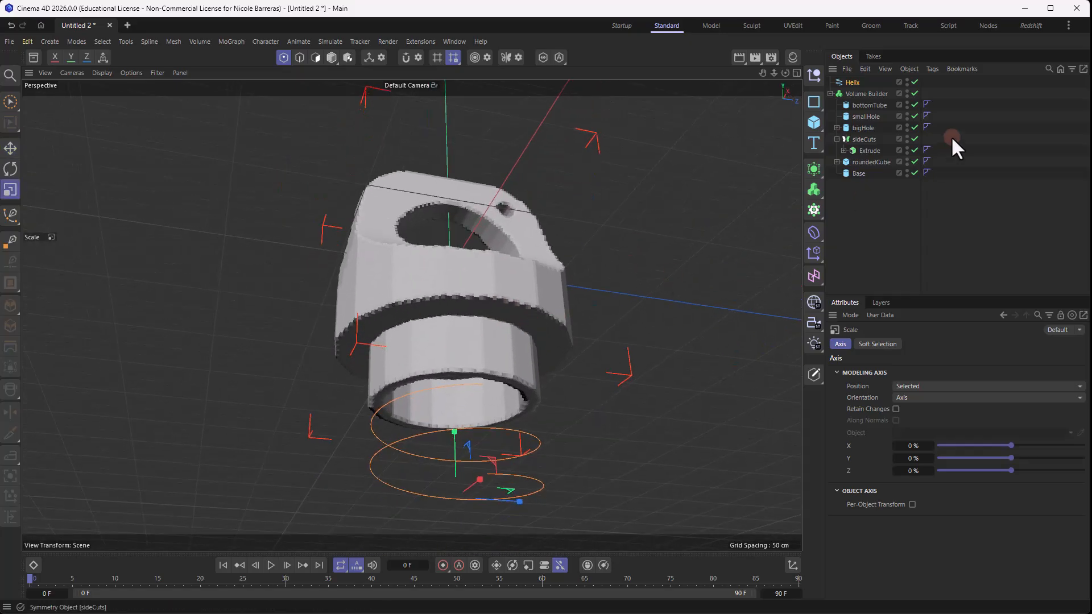
# - Set the Helix's start radius and end radius to 35 cm
pyautogui.click(850, 83)
pyautogui.click(894, 372)
pyautogui.doubleClick(894, 372)
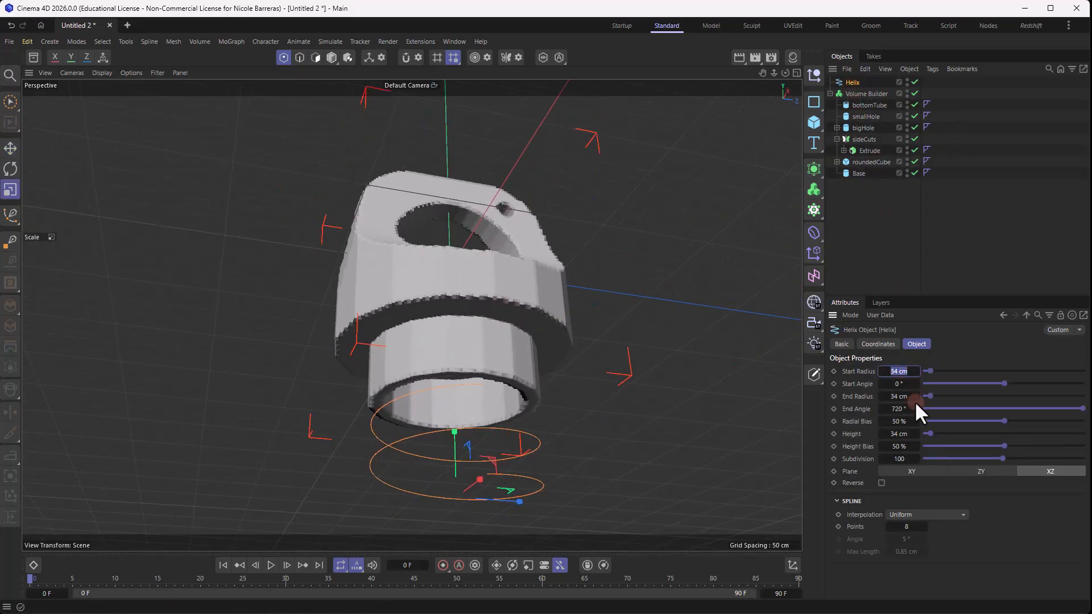
pyautogui.write('35')
pyautogui.doubleClick(901, 397)
pyautogui.write('35')
pyautogui.click(893, 256)
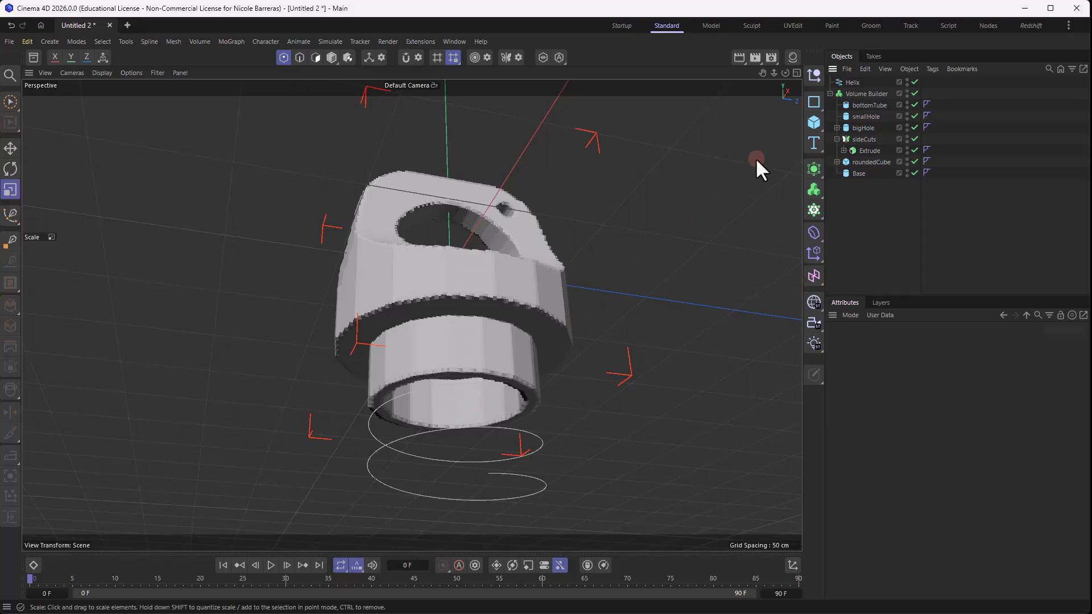
# - Increase the Helix's end angle to about 1688° to add more turns
pyautogui.click(850, 82)
pyautogui.keyDown('alt'); pyautogui.moveTo(535, 301); pyautogui.dragTo(546, 235, button='middle'); pyautogui.keyUp('alt')
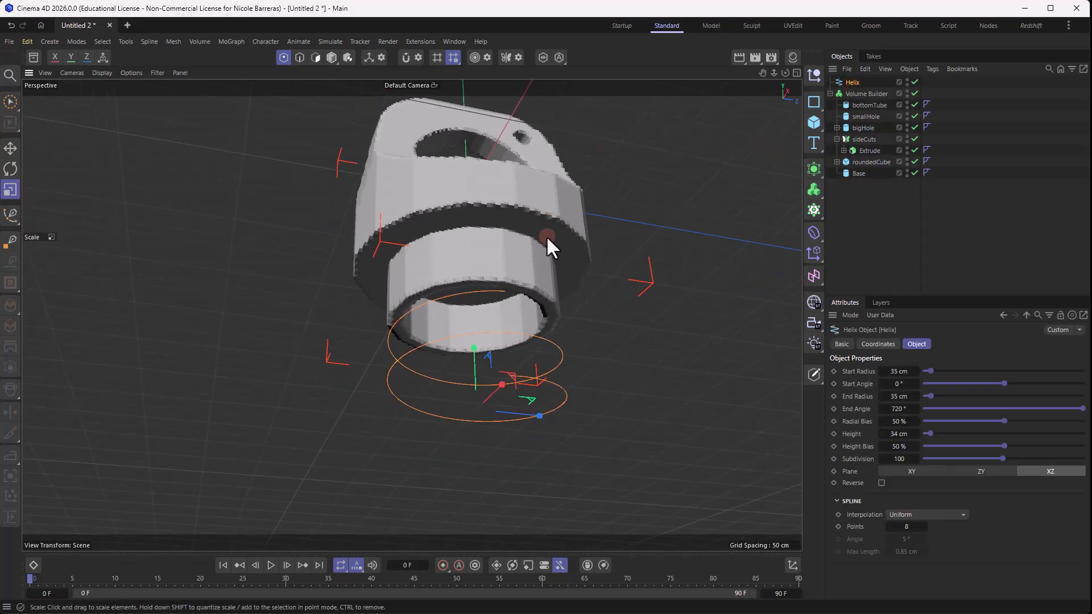
pyautogui.scroll(2, 542, 292)
pyautogui.keyDown('alt'); pyautogui.moveTo(569, 302); pyautogui.dragTo(575, 282, button='middle'); pyautogui.keyUp('alt')
pyautogui.click(863, 85)
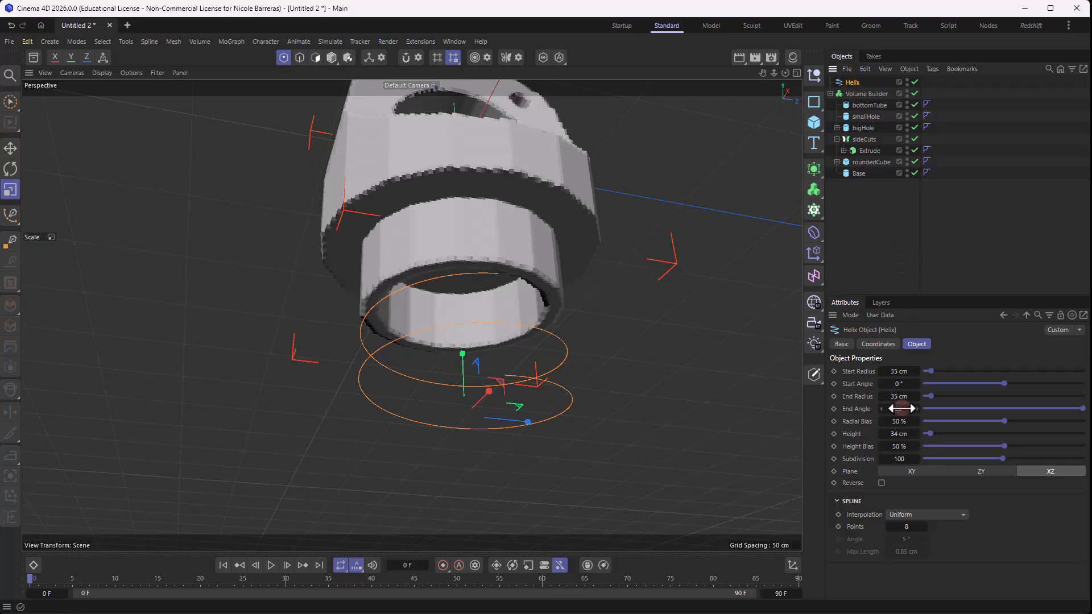
pyautogui.moveTo(901, 408); pyautogui.dragTo(998, 417)
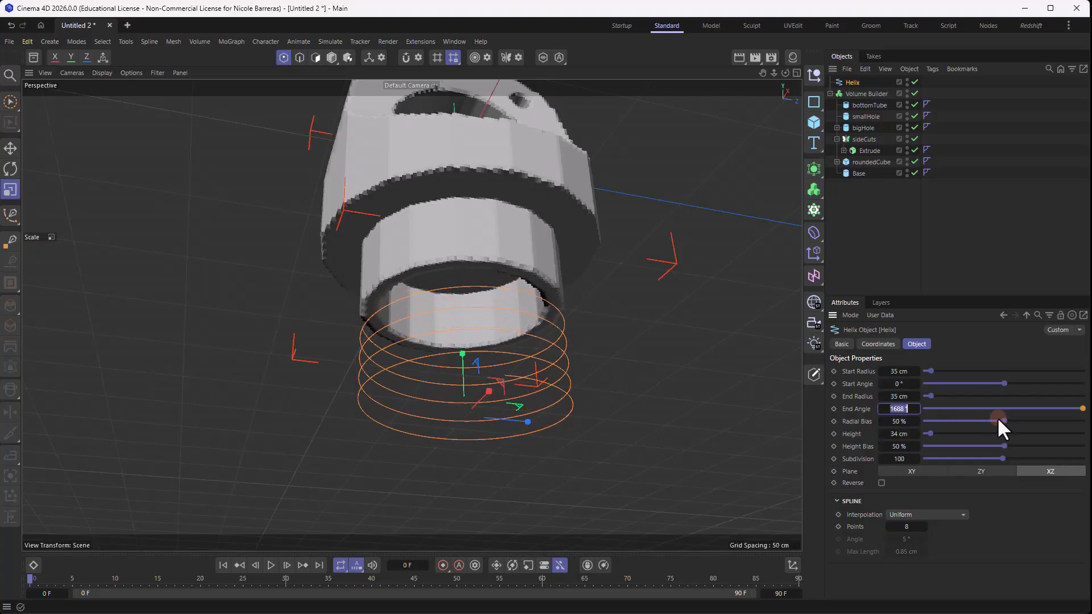
# - Set the Helix's end angle to 1820° and its height to 28 cm
pyautogui.write('1820')
pyautogui.press('Return')
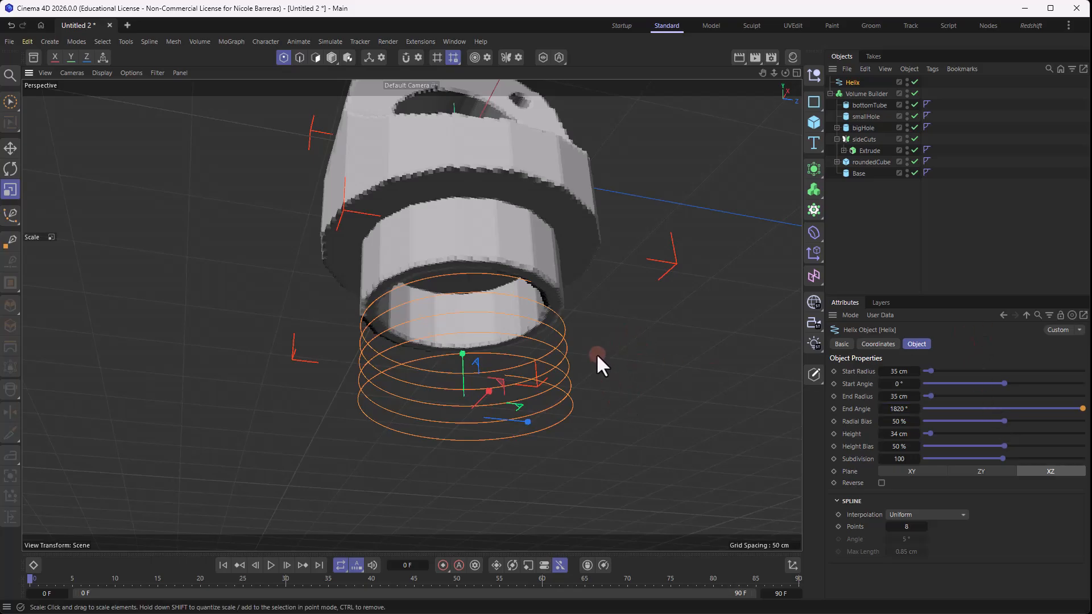
pyautogui.keyDown('alt'); pyautogui.moveTo(596, 353); pyautogui.dragTo(572, 374); pyautogui.keyUp('alt')
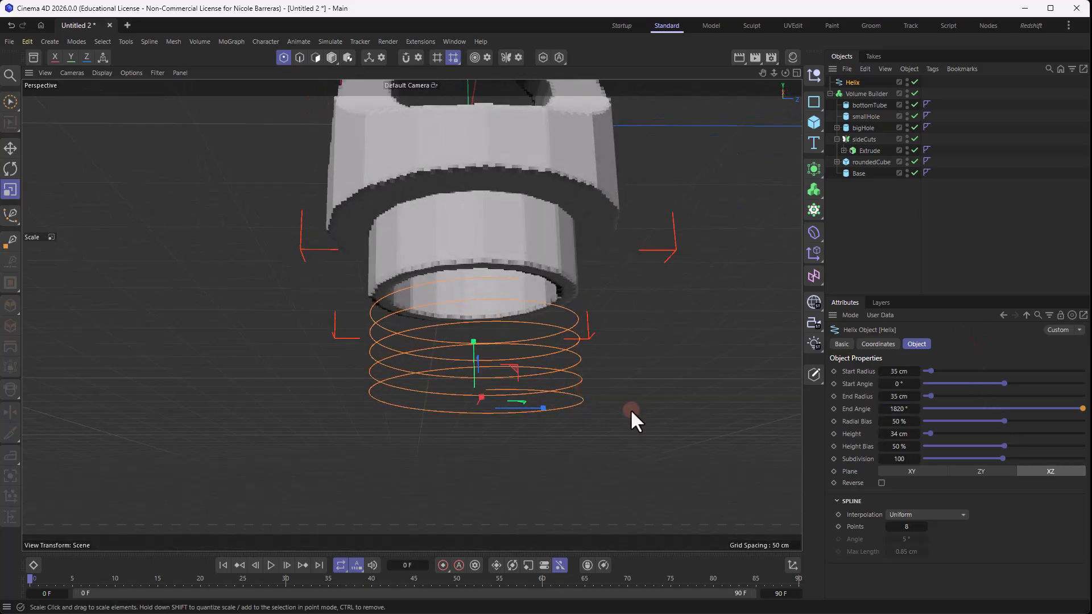
pyautogui.click(903, 434)
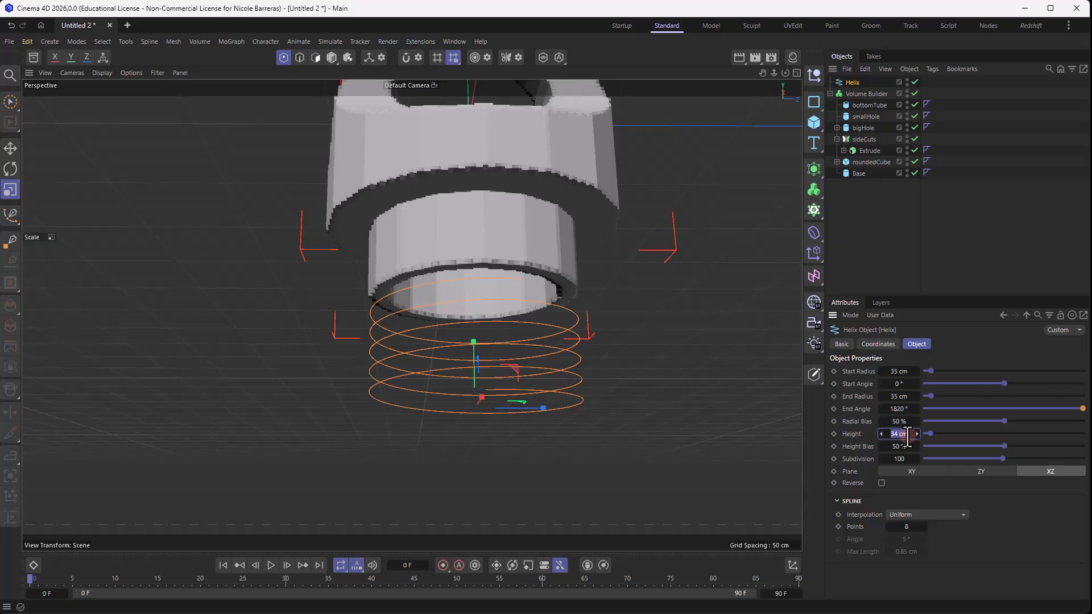
pyautogui.press('Return')
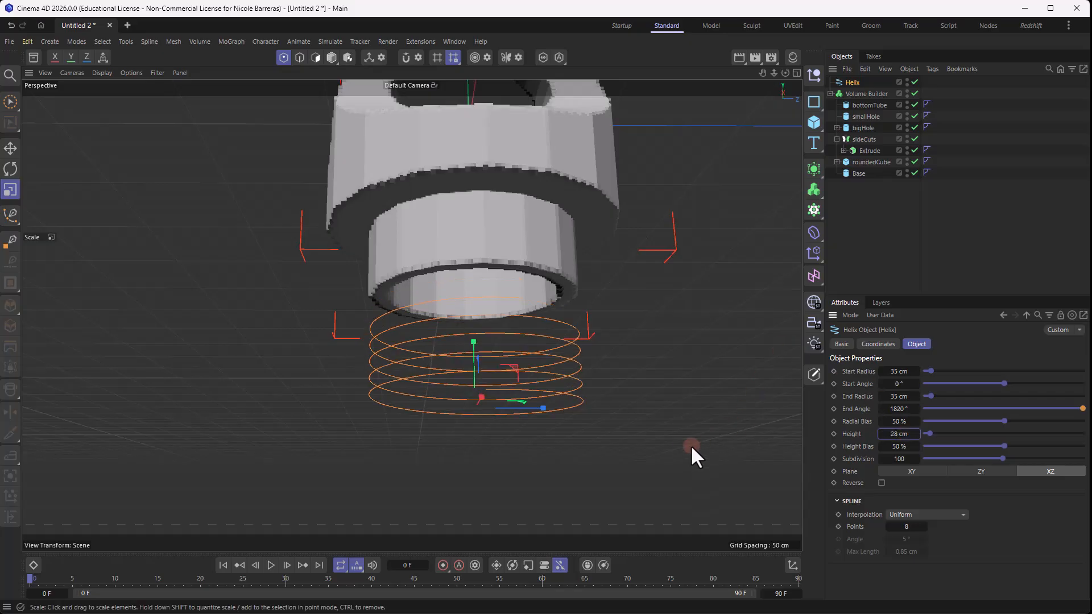
# - Make the Helix a child of the Volume Builder and move it up along Y so it wraps around bottomTube
pyautogui.keyDown('alt'); pyautogui.moveTo(690, 445); pyautogui.dragTo(463, 335); pyautogui.keyUp('alt')
pyautogui.press('e')
pyautogui.scroll(1, 534, 348)
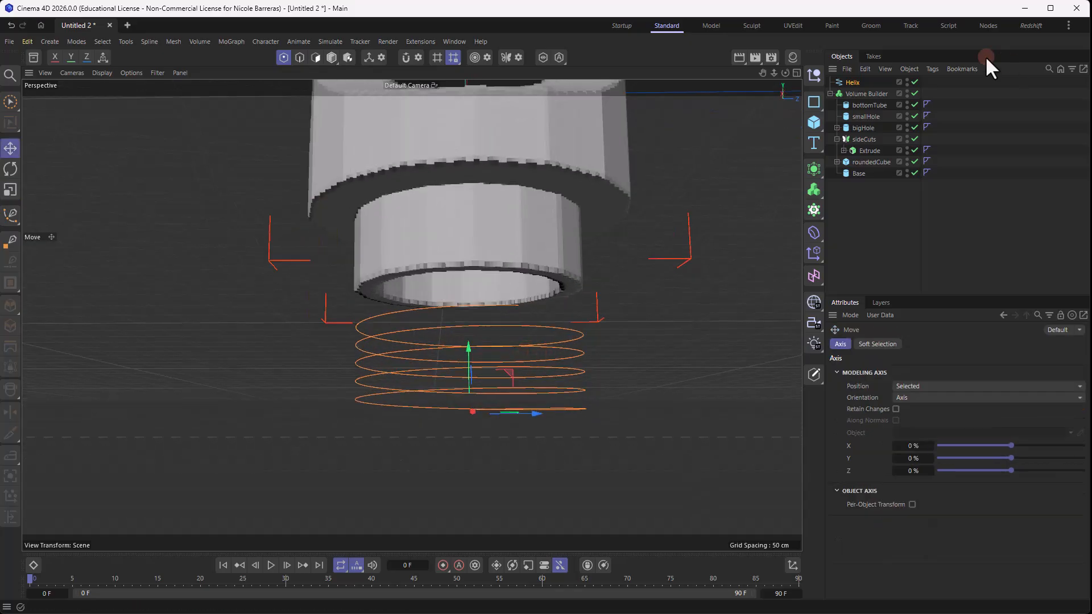
pyautogui.moveTo(867, 93); pyautogui.dragTo(869, 91)
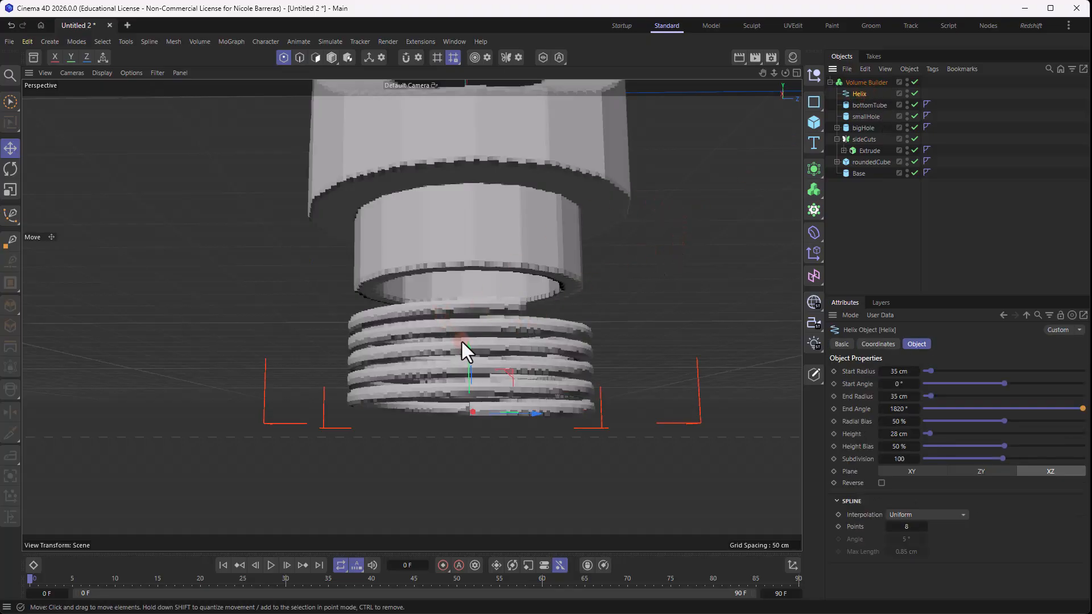
pyautogui.moveTo(470, 359); pyautogui.dragTo(475, 223)
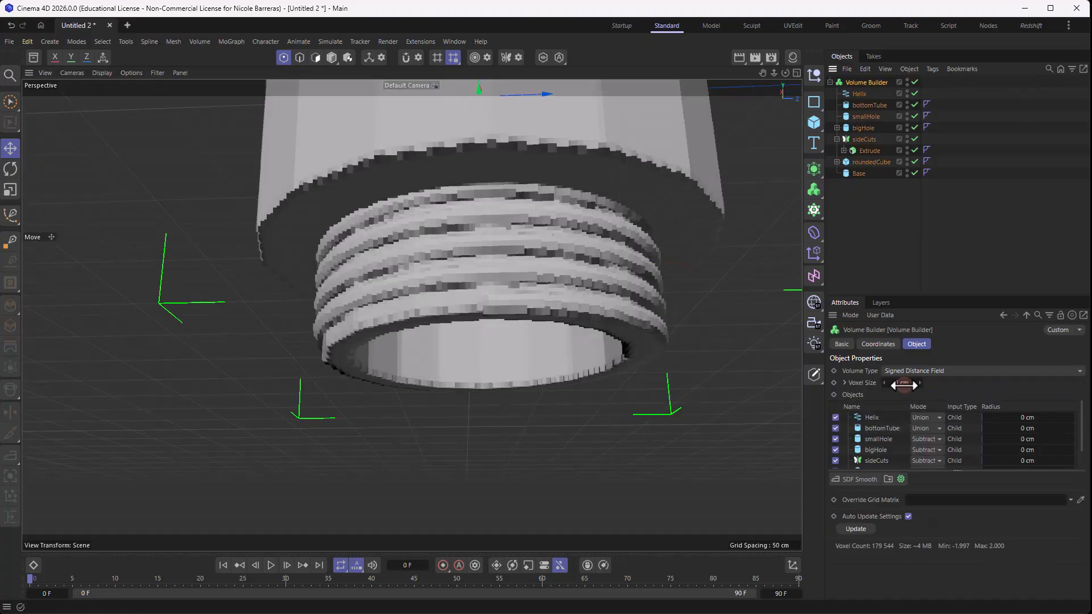
# - Set the Volume Builder's voxel size to 0.5 cm
pyautogui.doubleClick(902, 383)
pyautogui.write('0.5')
pyautogui.press('Return')
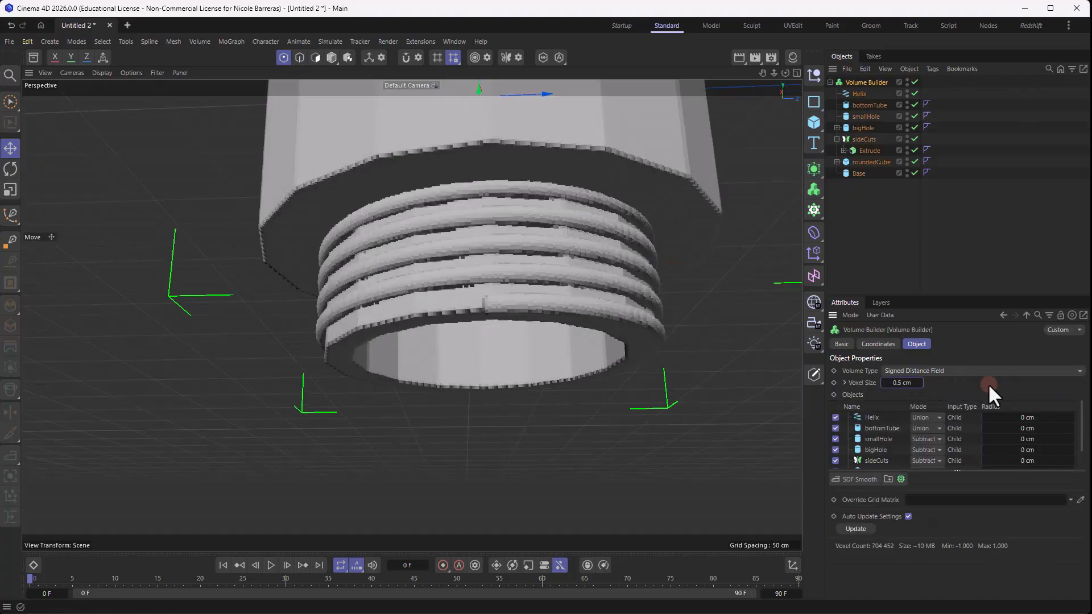
# - Nudge the Helix slightly upward along Y on bottomTube
pyautogui.keyDown('alt'); pyautogui.moveTo(576, 261); pyautogui.dragTo(563, 302); pyautogui.keyUp('alt')
pyautogui.click(870, 94)
pyautogui.moveTo(512, 363); pyautogui.dragTo(512, 357)
pyautogui.keyDown('alt'); pyautogui.moveTo(571, 272); pyautogui.dragTo(515, 209); pyautogui.keyUp('alt')
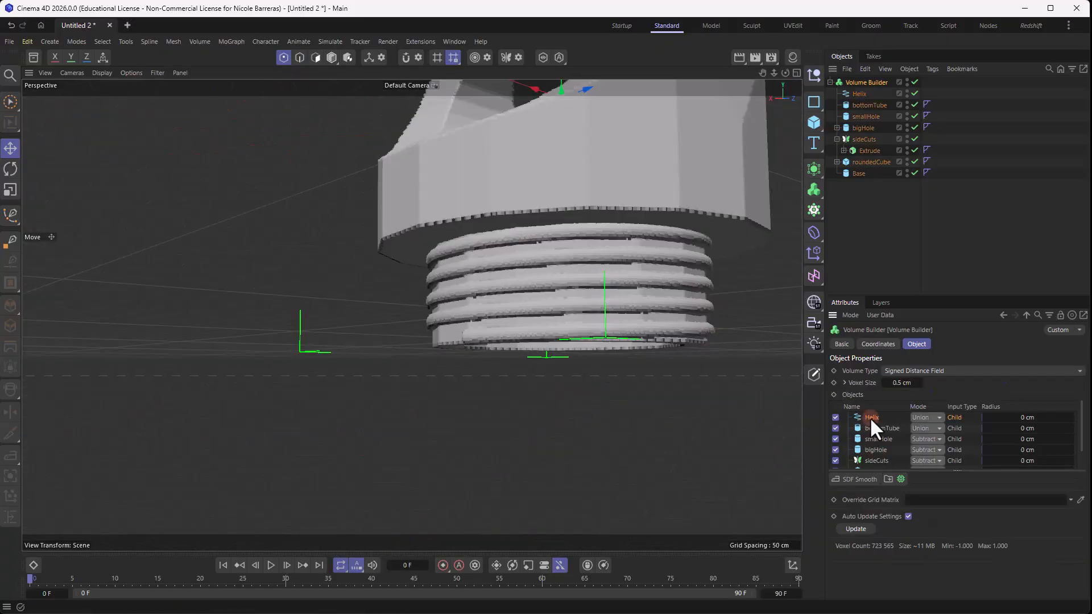
# - In the Volume Builder's settings for the Helix, set the radius to 1 cm and the density to 5
pyautogui.click(870, 417)
pyautogui.scroll(5, 646, 309)
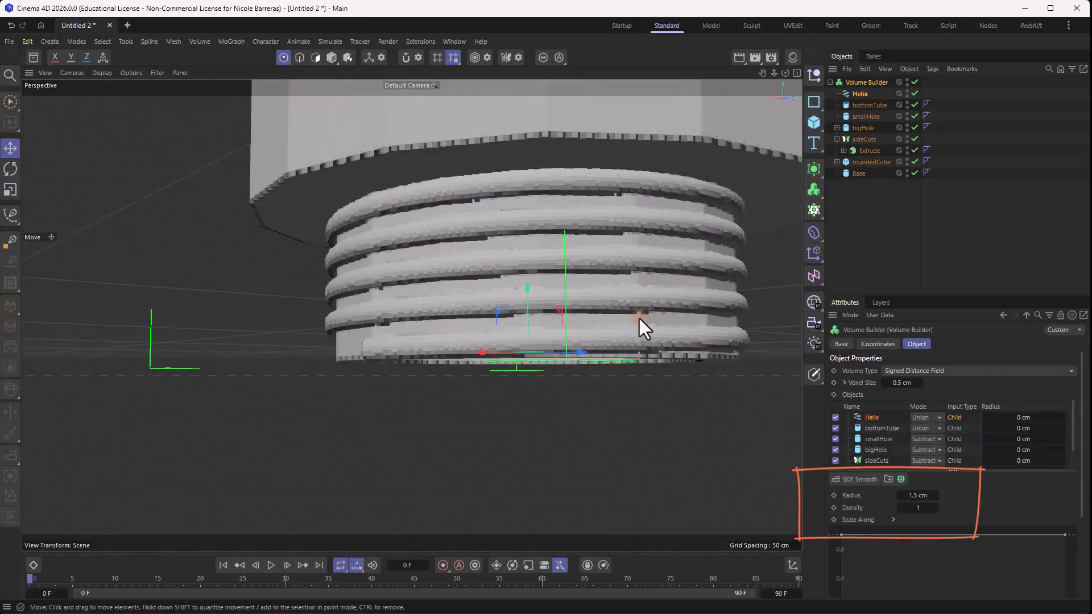
pyautogui.moveTo(917, 499); pyautogui.dragTo(910, 495)
pyautogui.moveTo(916, 498)
pyautogui.mouseDown()
pyautogui.moveTo(918, 508)
pyautogui.moveTo(920, 495)
pyautogui.mouseUp()
pyautogui.moveTo(923, 508); pyautogui.dragTo(924, 508)
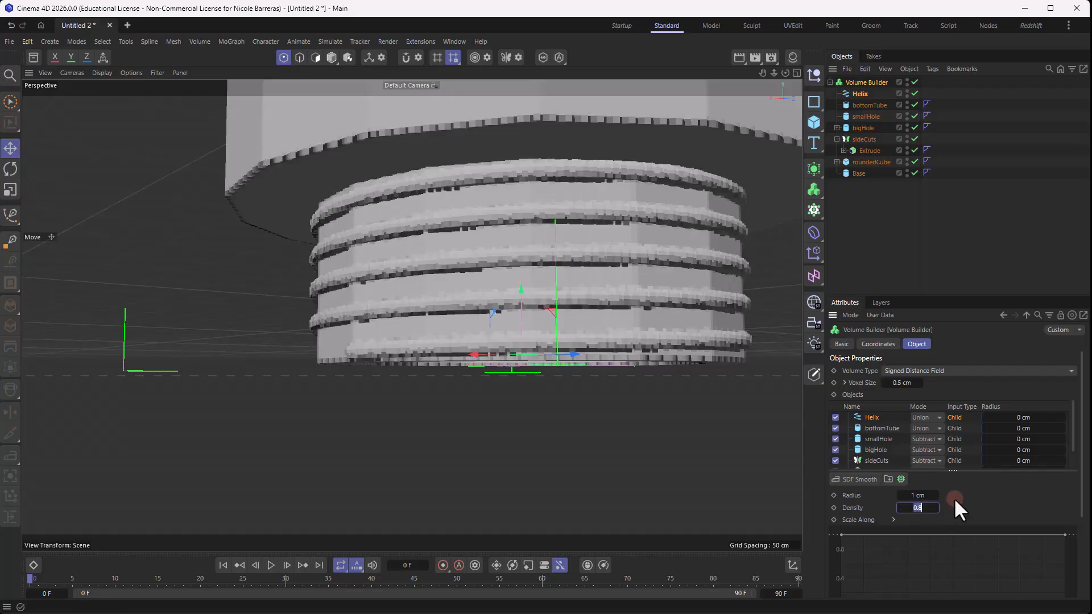
pyautogui.write('5')
pyautogui.press('Return')
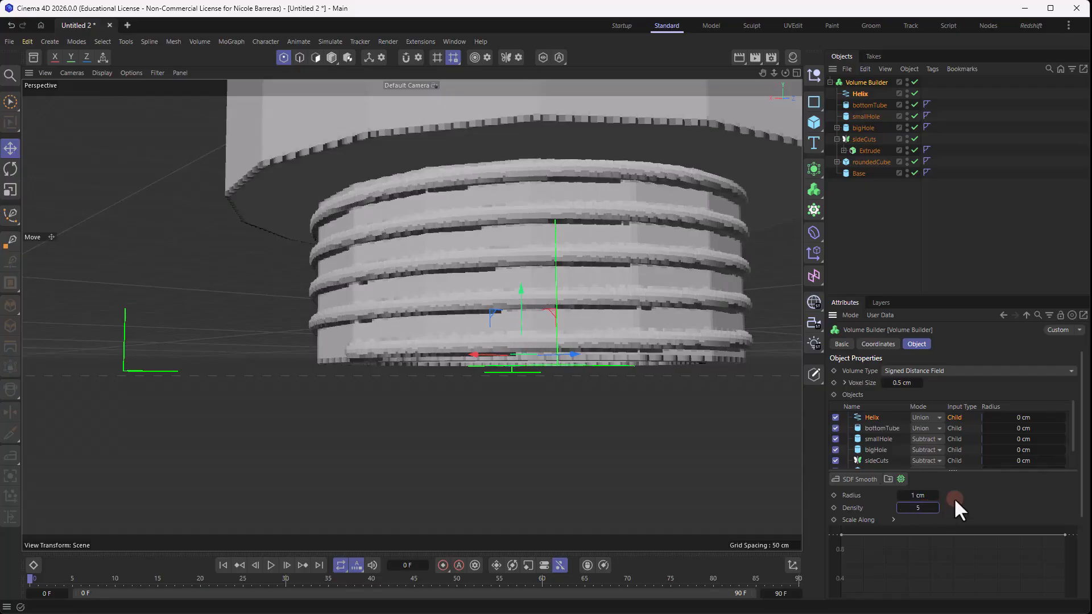
# - Bend the Helix's Scale Along curve into an arch that rises above 1.0 between its two end points
pyautogui.scroll(-3, 1083, 519)
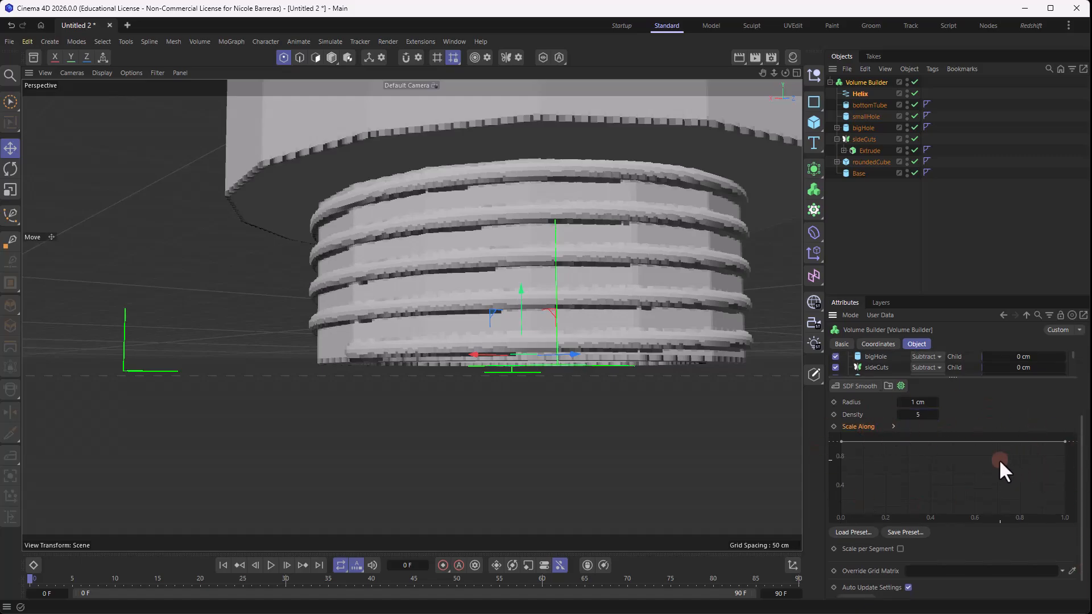
pyautogui.scroll(-3, 972, 472)
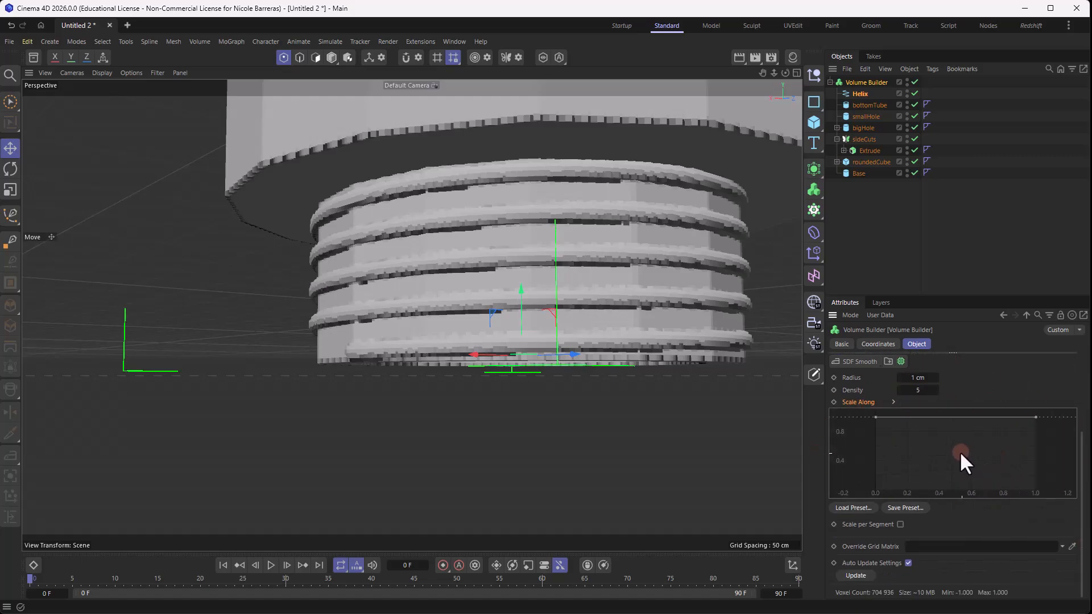
pyautogui.scroll(-2, 949, 438)
pyautogui.moveTo(953, 435)
pyautogui.keyDown('alt'); pyautogui.mouseDown(button='middle')
pyautogui.moveTo(984, 440)
pyautogui.moveTo(952, 445)
pyautogui.moveTo(943, 428)
pyautogui.moveTo(967, 444)
pyautogui.moveTo(959, 469)
pyautogui.mouseUp(button='middle'); pyautogui.keyUp('alt')
pyautogui.scroll(-3, 954, 434)
pyautogui.scroll(-3, 964, 455)
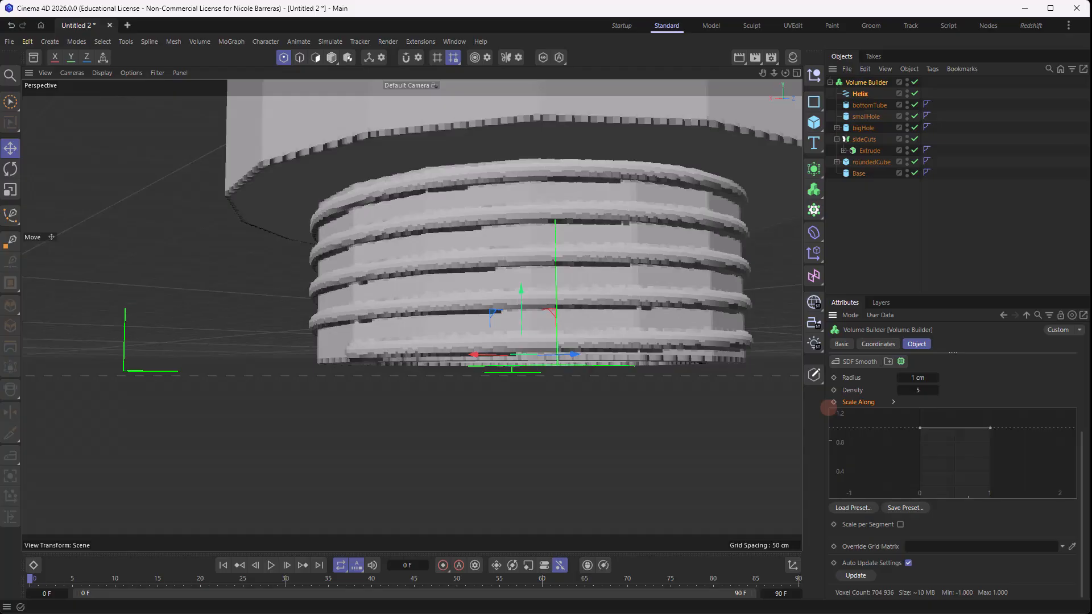
pyautogui.keyDown('alt'); pyautogui.moveTo(959, 469); pyautogui.dragTo(962, 463, button='middle'); pyautogui.keyUp('alt')
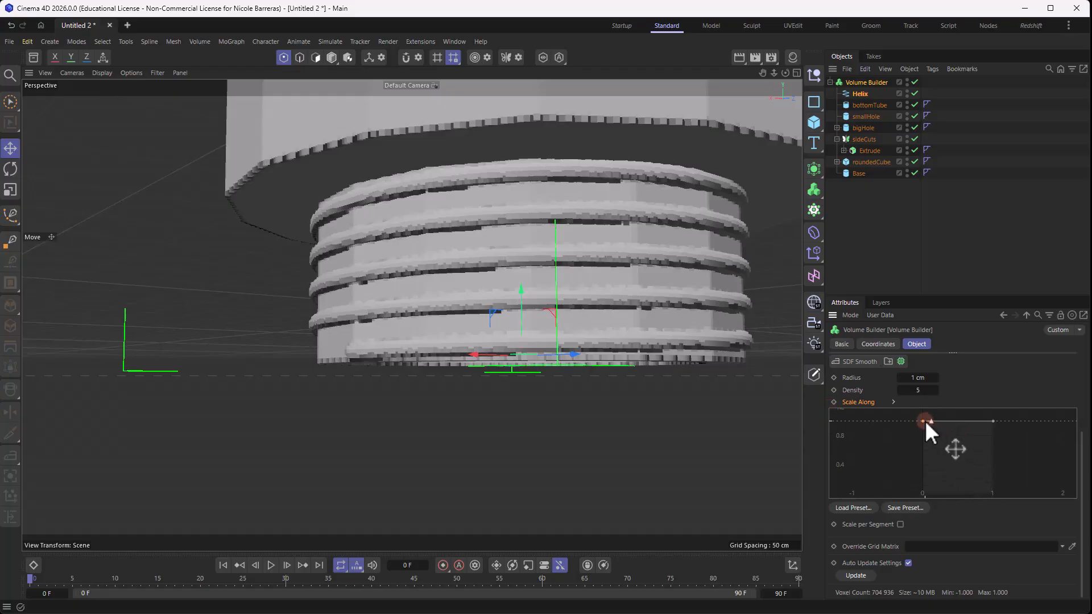
pyautogui.click(924, 422)
pyautogui.moveTo(924, 422); pyautogui.dragTo(980, 408)
pyautogui.click(992, 421)
pyautogui.scroll(2, 983, 431)
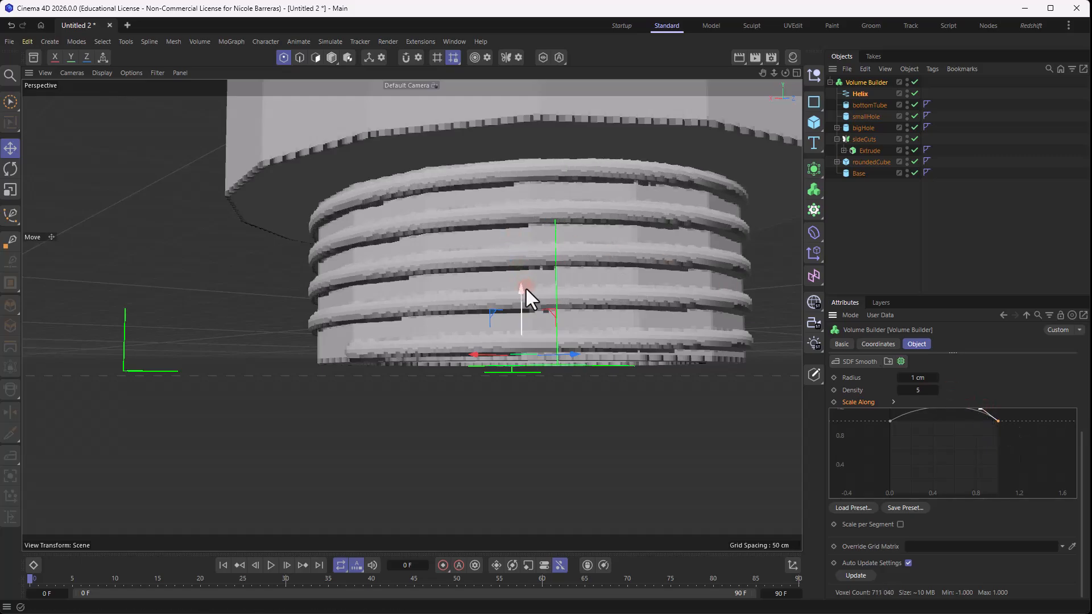
pyautogui.keyDown('alt'); pyautogui.moveTo(952, 442); pyautogui.dragTo(946, 473, button='middle'); pyautogui.keyUp('alt')
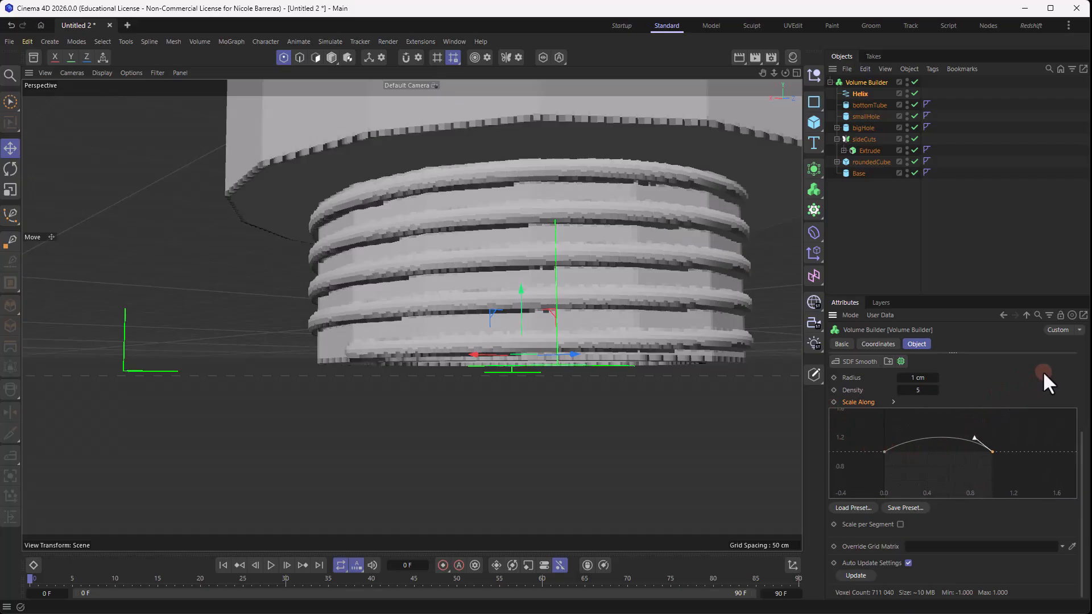
# - Move the Helix and bottomTube together slightly down along Y, then clear the selection
pyautogui.keyDown('alt'); pyautogui.moveTo(711, 296); pyautogui.dragTo(354, 324); pyautogui.keyUp('alt')
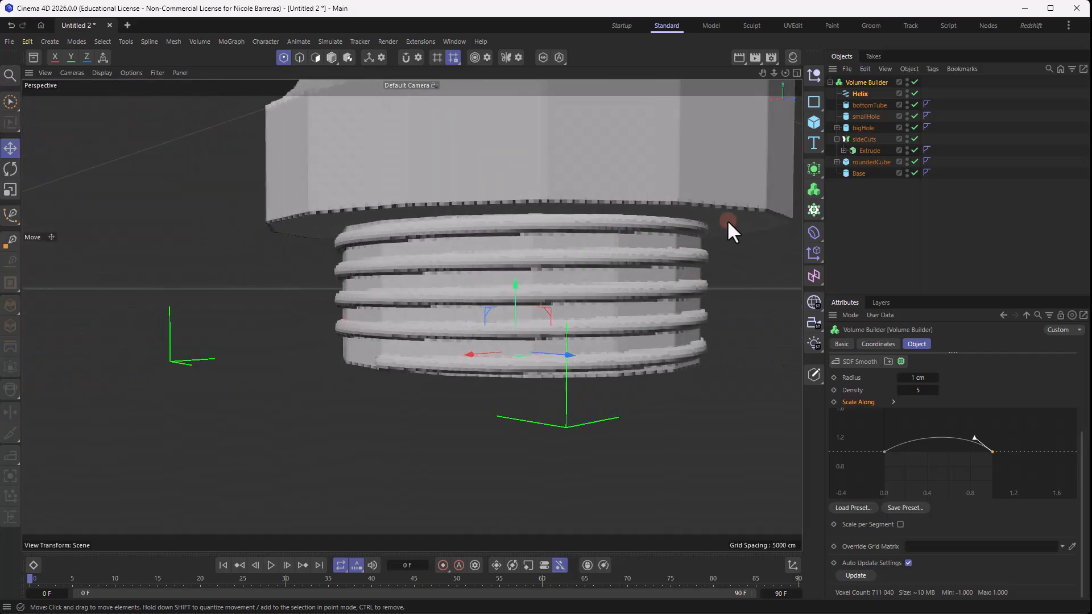
pyautogui.click(858, 94)
pyautogui.click(866, 105)
pyautogui.keyDown('shift'); pyautogui.click(858, 93); pyautogui.keyUp('shift')
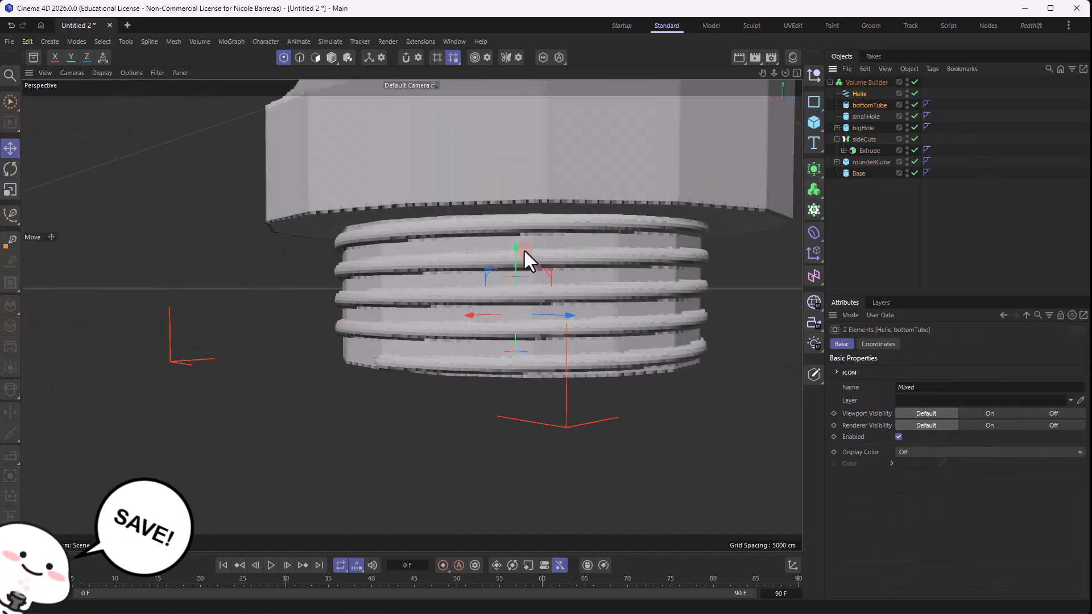
pyautogui.moveTo(516, 254); pyautogui.dragTo(514, 268)
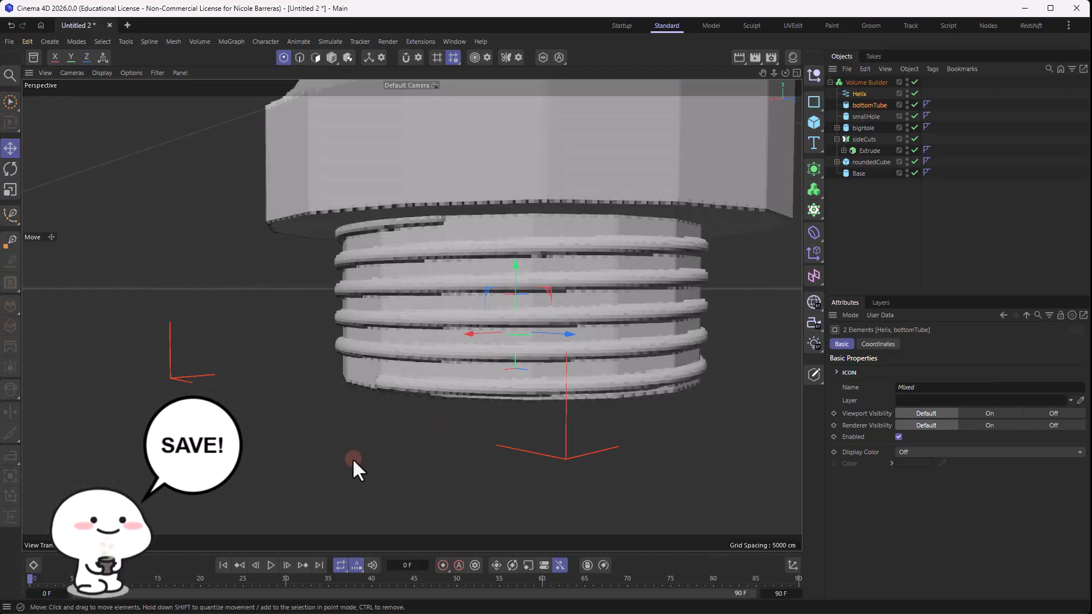
pyautogui.keyDown('alt'); pyautogui.moveTo(716, 319); pyautogui.dragTo(739, 239); pyautogui.keyUp('alt')
pyautogui.click(969, 210)
# - Add a cube scaled down to about 18 cm and move it down along Y into bottomTube's opening
pyautogui.scroll(-4, 582, 368)
pyautogui.keyDown('alt'); pyautogui.moveTo(582, 368); pyautogui.dragTo(551, 319); pyautogui.keyUp('alt')
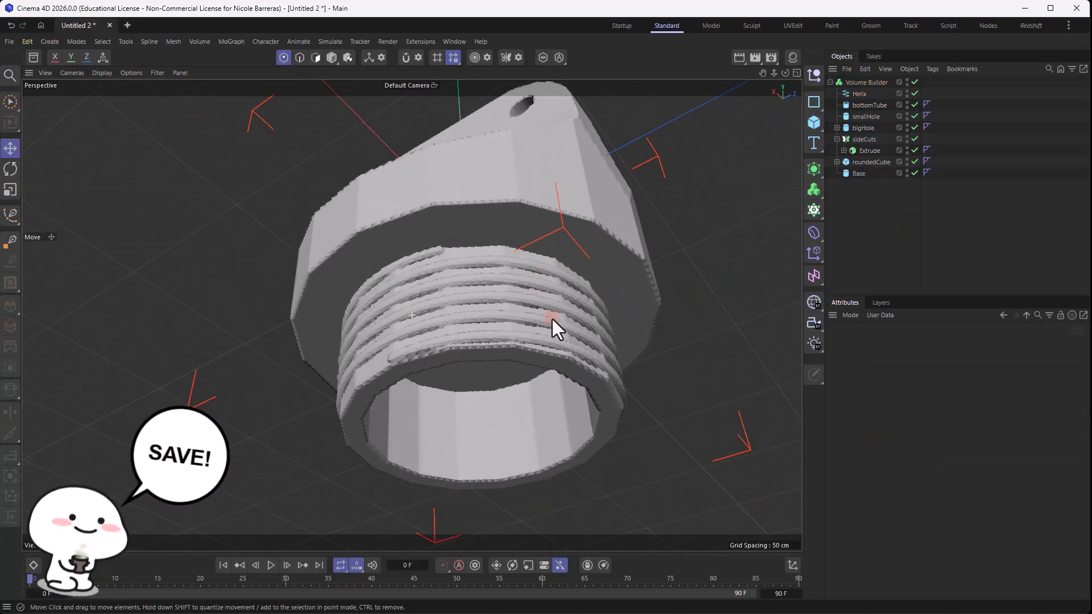
pyautogui.click(814, 122)
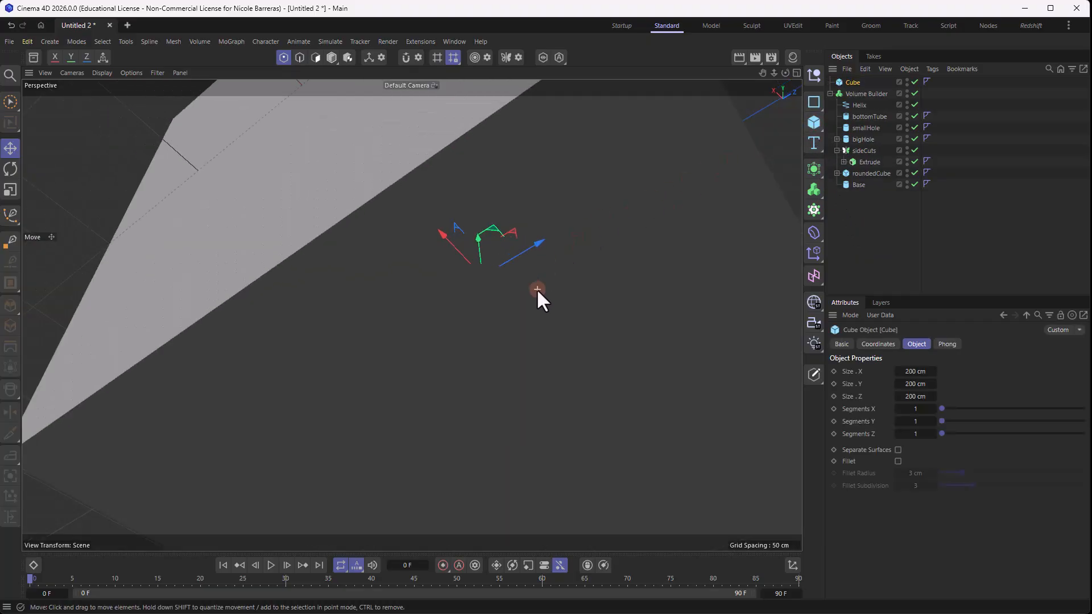
pyautogui.scroll(-3, 537, 288)
pyautogui.press('t')
pyautogui.moveTo(689, 244); pyautogui.dragTo(404, 380)
pyautogui.press('e')
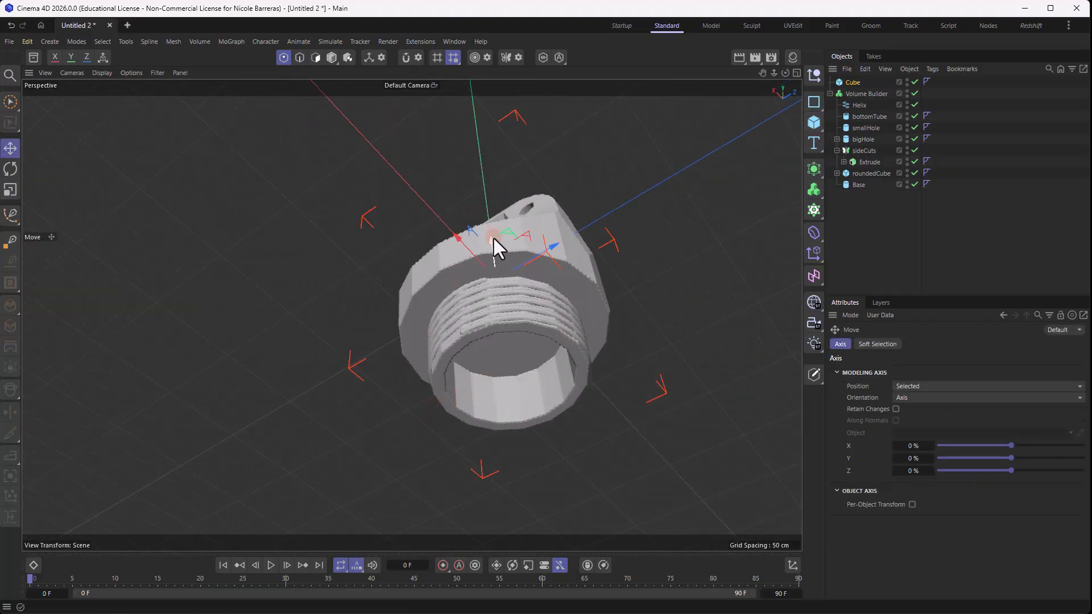
pyautogui.moveTo(493, 238); pyautogui.dragTo(507, 334)
pyautogui.press('t')
pyautogui.moveTo(680, 366); pyautogui.dragTo(533, 422)
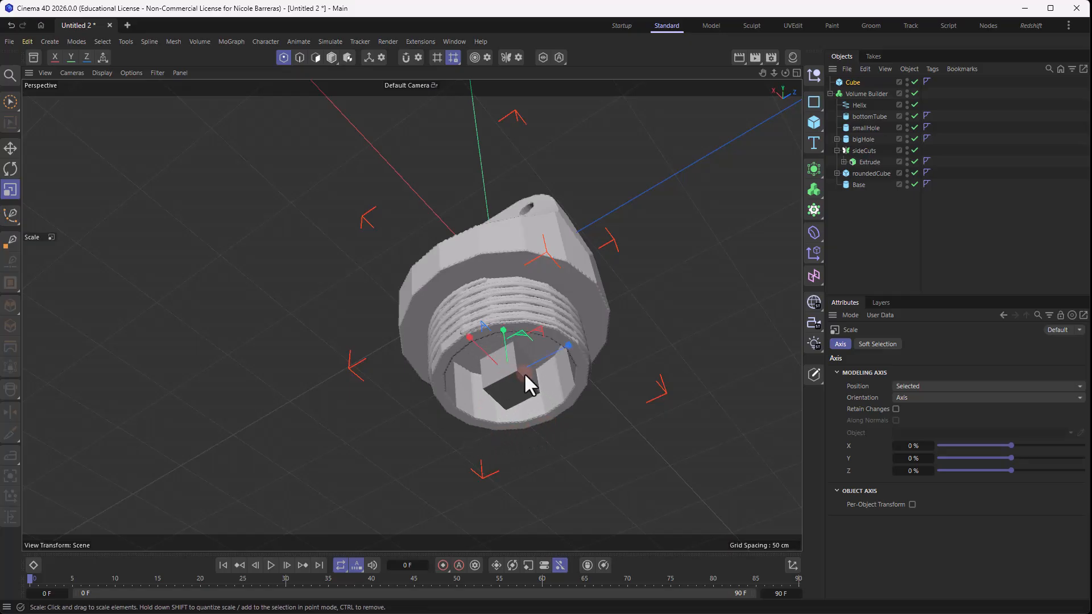
pyautogui.scroll(6, 522, 372)
# - Set the cube's size to 3 cm in X, 23 cm in Y and 4 cm in Z
pyautogui.click(853, 83)
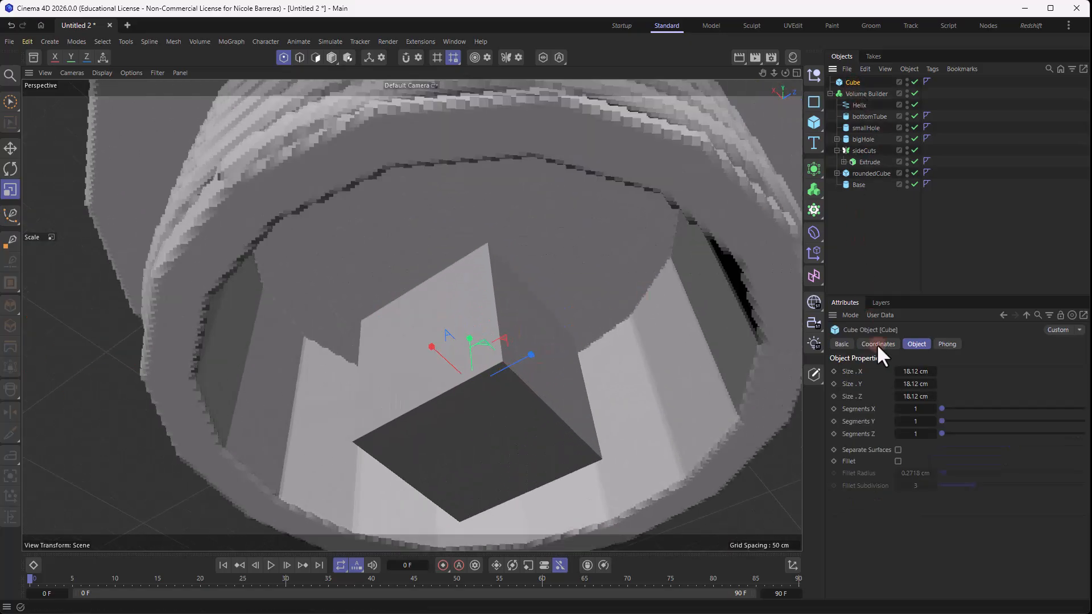
pyautogui.click(919, 371)
pyautogui.write('3')
pyautogui.click(918, 385)
pyautogui.write('23')
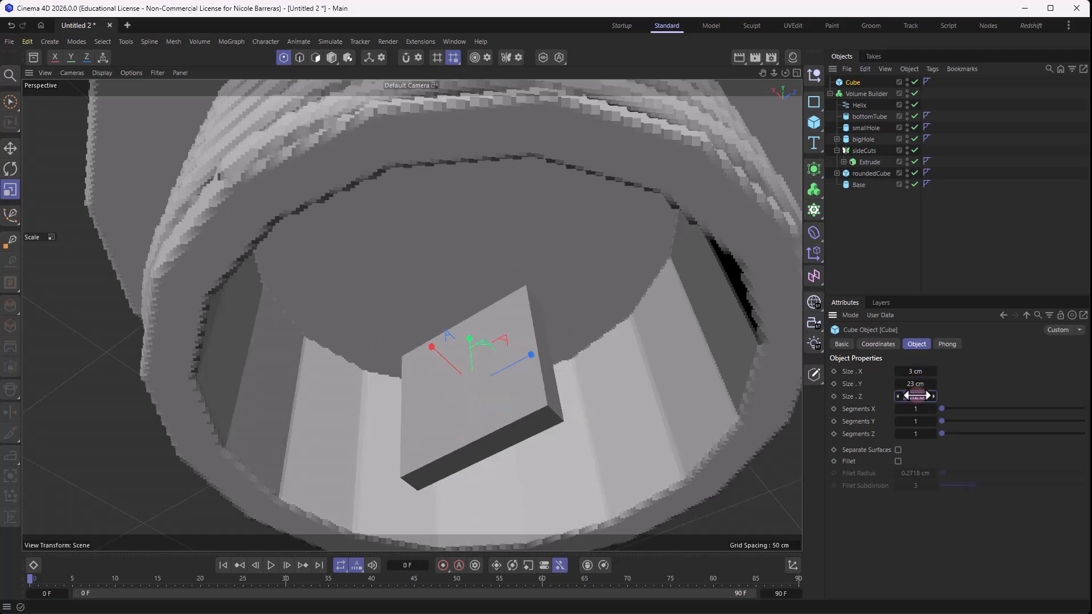
pyautogui.click(916, 395)
pyautogui.write('4')
pyautogui.press('Return')
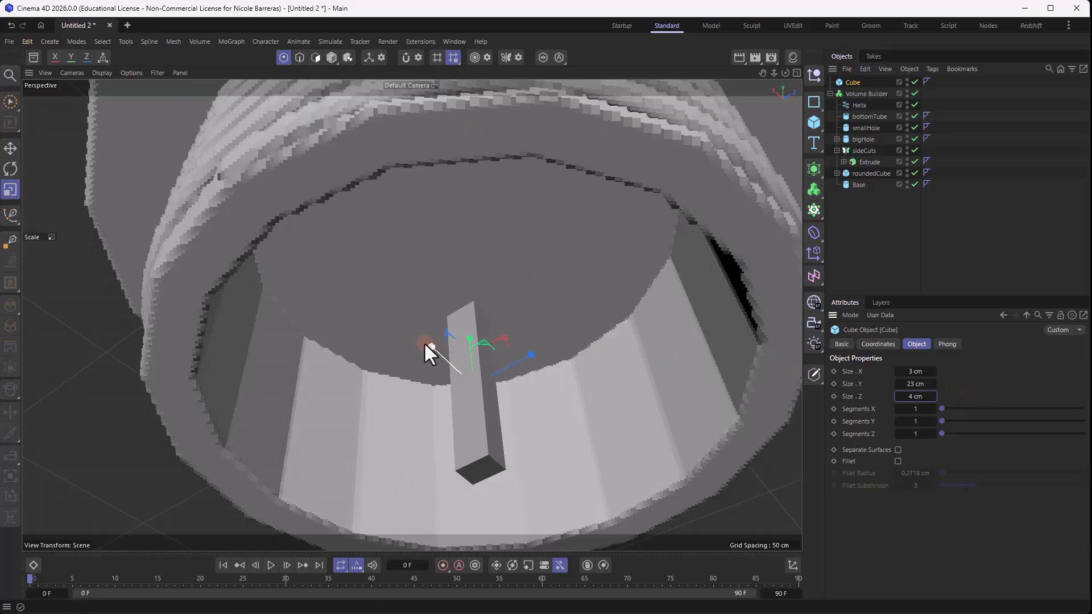
# - Move the thin cube outward and up so it sits against bottomTube's inner wall
pyautogui.keyDown('alt'); pyautogui.moveTo(424, 342); pyautogui.dragTo(355, 397); pyautogui.keyUp('alt')
pyautogui.press('e')
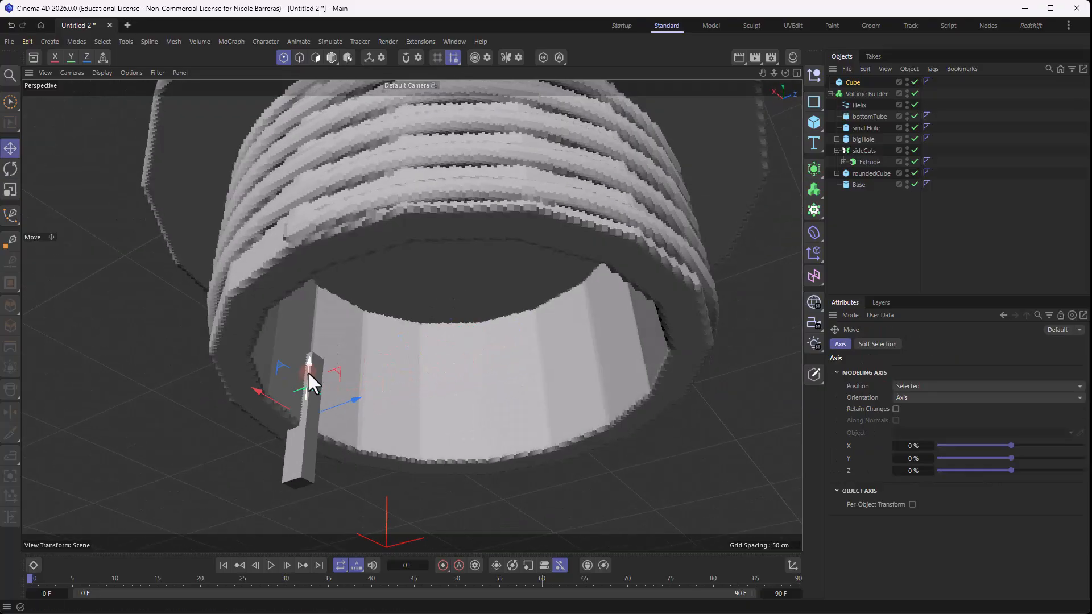
pyautogui.moveTo(309, 365); pyautogui.dragTo(308, 275)
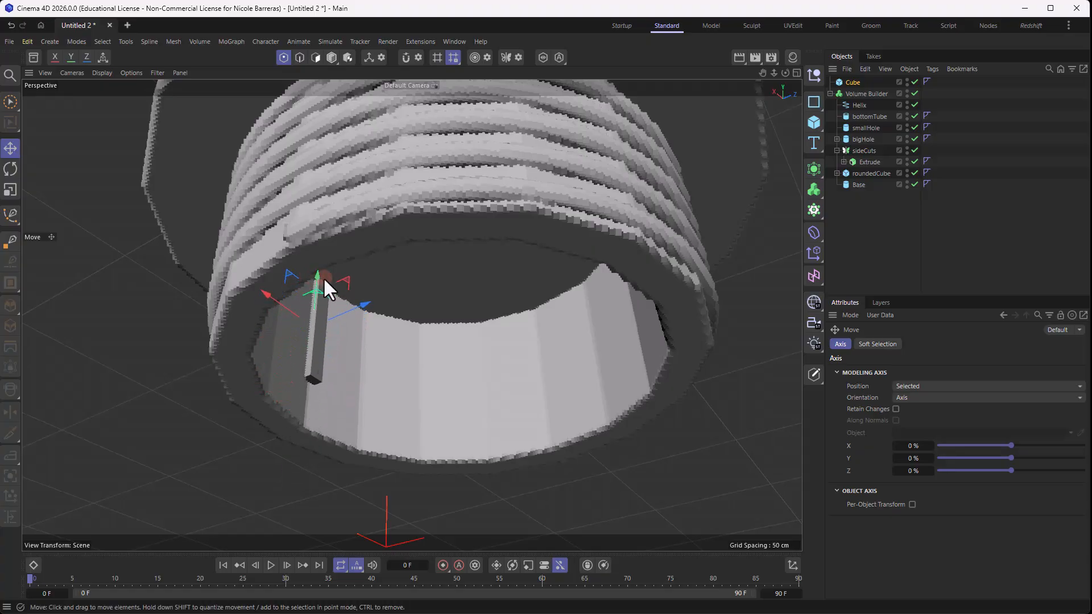
pyautogui.moveTo(382, 301)
pyautogui.keyDown('alt'); pyautogui.mouseDown()
pyautogui.moveTo(254, 307)
pyautogui.moveTo(292, 298)
pyautogui.moveTo(283, 283)
pyautogui.mouseUp(); pyautogui.keyUp('alt')
# - Set the cube's Y size to 30 cm and lower it slightly along Y
pyautogui.click(853, 83)
pyautogui.moveTo(906, 385); pyautogui.dragTo(949, 384)
pyautogui.write('30')
pyautogui.press('Return')
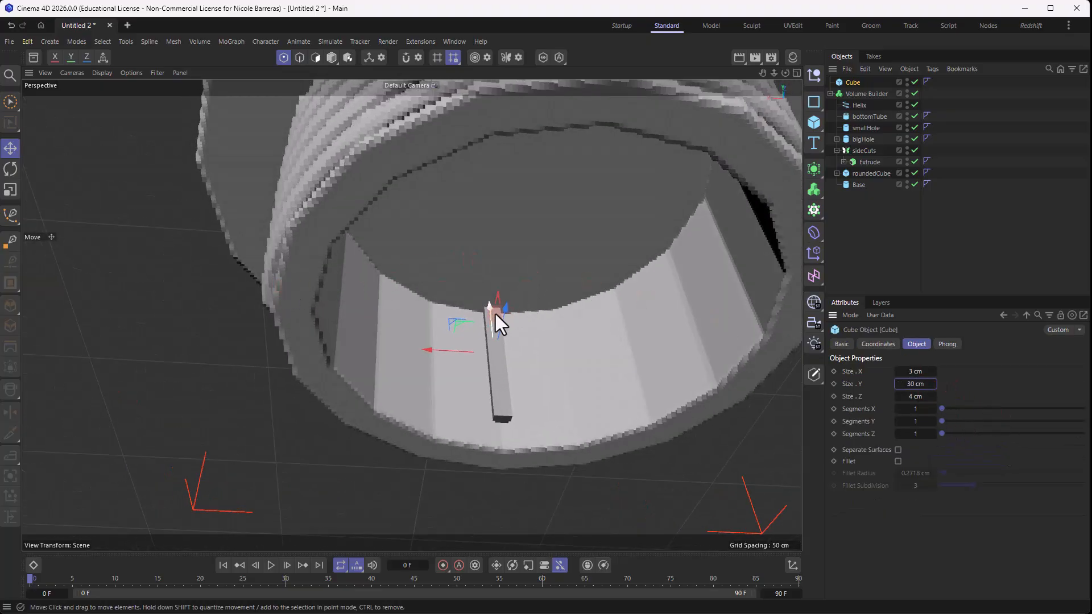
pyautogui.moveTo(496, 314)
pyautogui.mouseDown()
pyautogui.moveTo(497, 339)
pyautogui.moveTo(493, 318)
pyautogui.mouseUp()
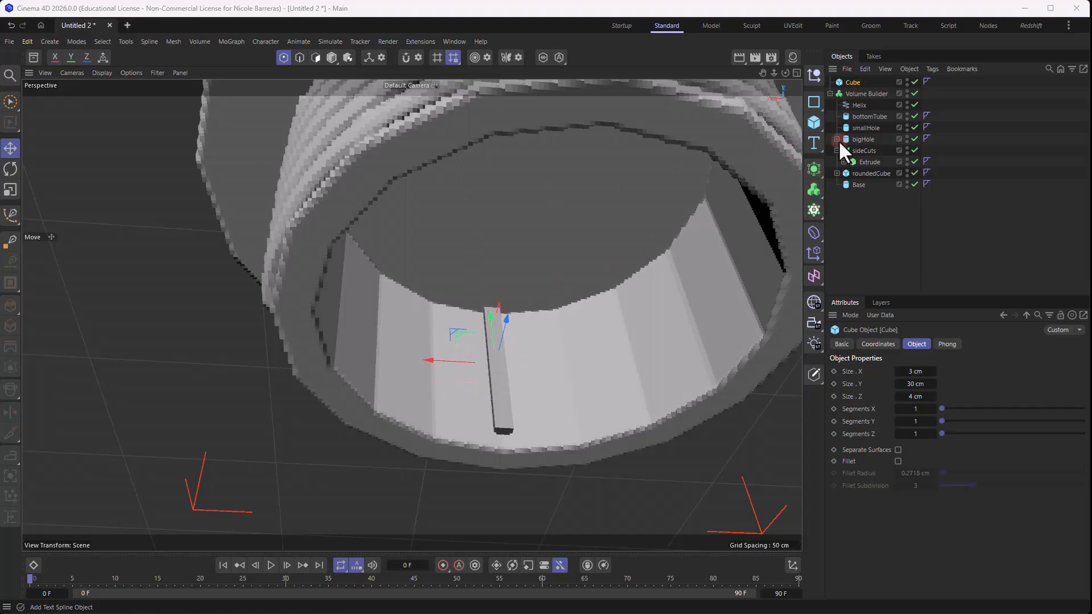
# - Add a Symmetry generator, make the cube its child, and set the symmetry type to Radial
pyautogui.click(815, 165)
pyautogui.click(944, 287)
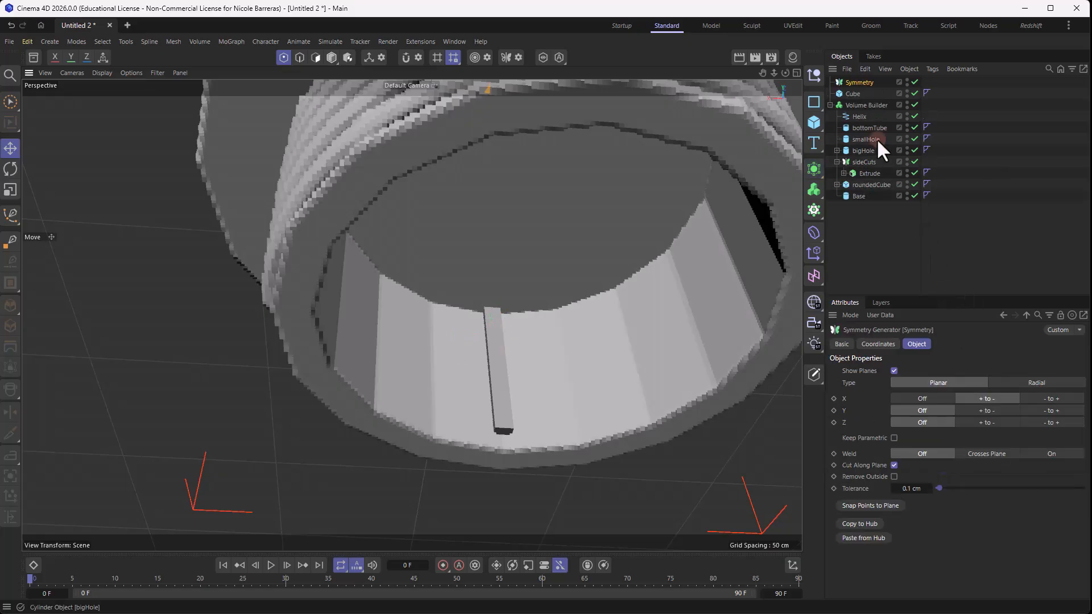
pyautogui.moveTo(851, 94); pyautogui.dragTo(871, 81)
pyautogui.click(864, 81)
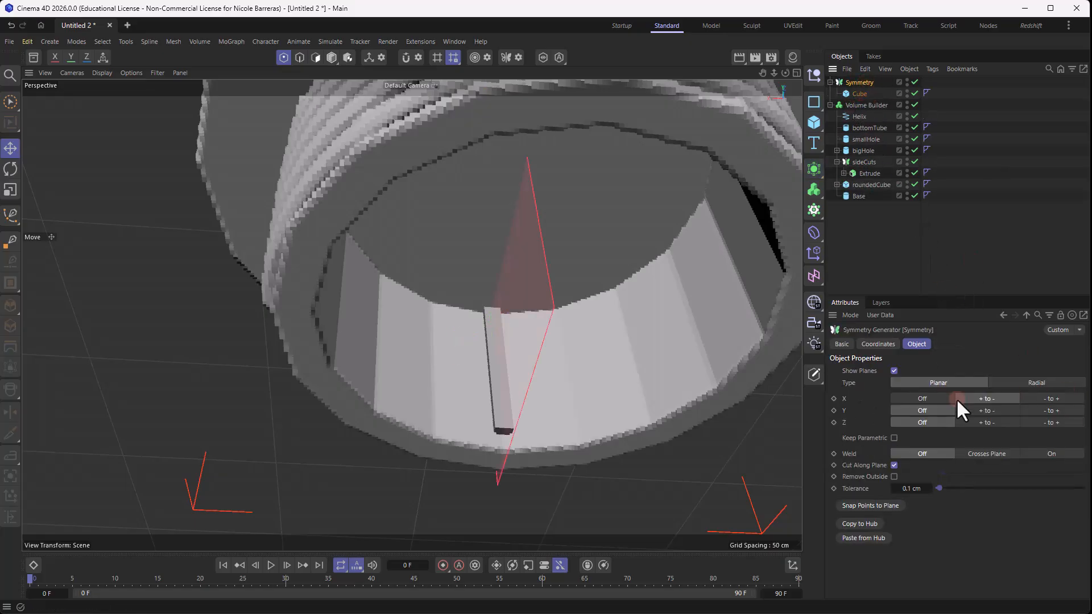
pyautogui.click(1054, 381)
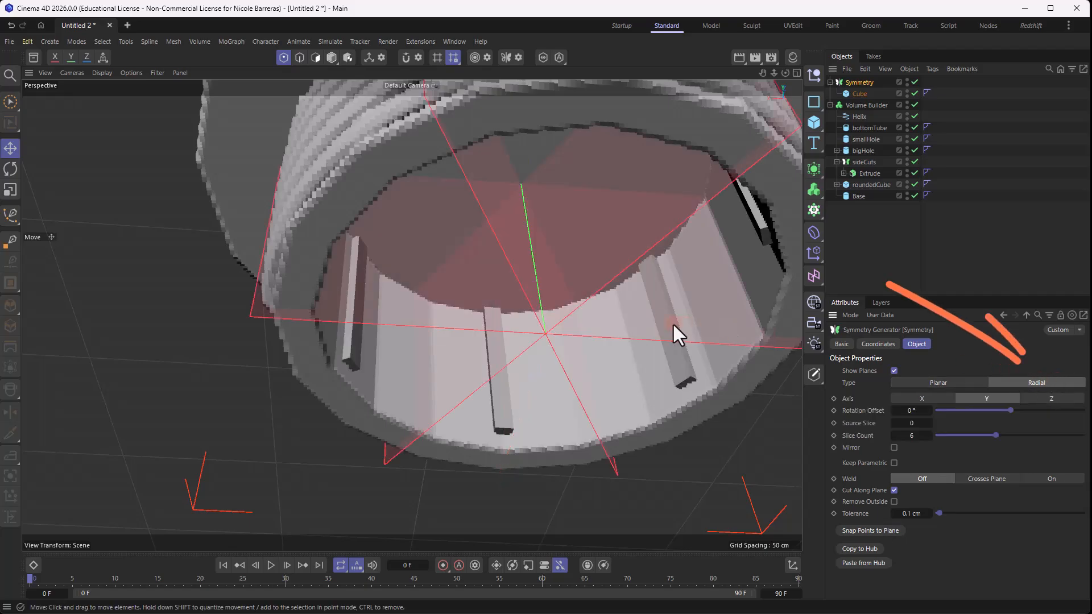
# - Rename the Symmetry generator to insideBit and place it as the first child of the Volume Builder
pyautogui.keyDown('alt'); pyautogui.moveTo(535, 341); pyautogui.dragTo(390, 394); pyautogui.keyUp('alt')
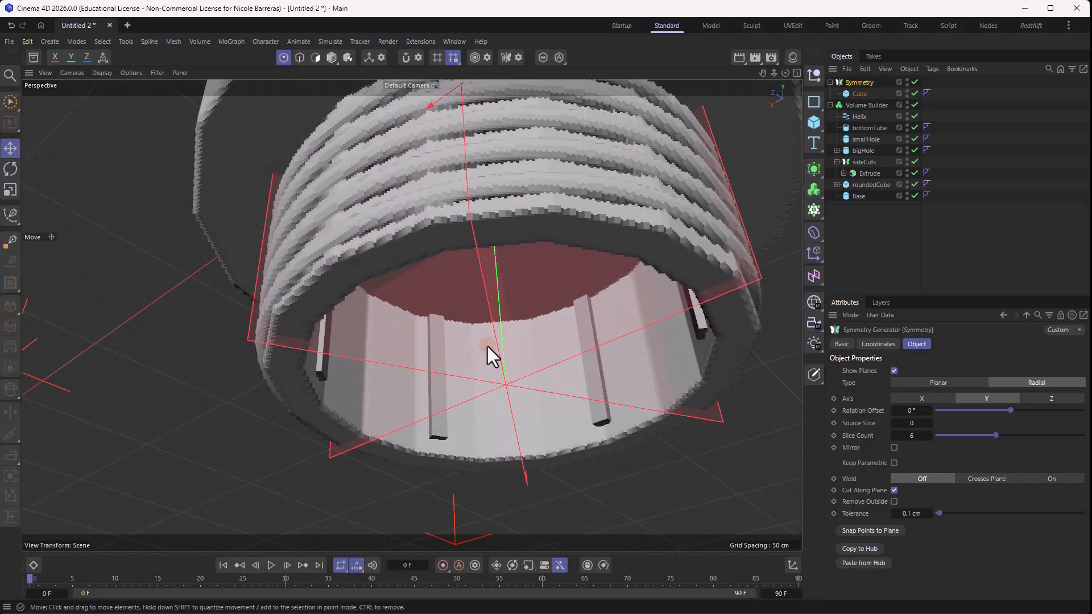
pyautogui.keyDown('alt'); pyautogui.moveTo(488, 347); pyautogui.dragTo(569, 367); pyautogui.keyUp('alt')
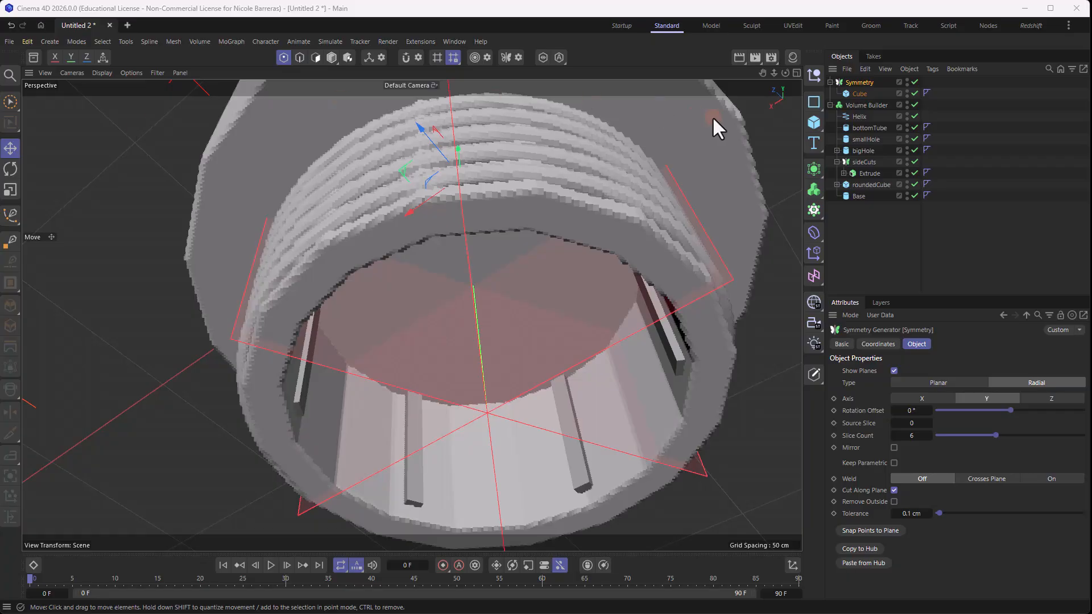
pyautogui.doubleClick(862, 82)
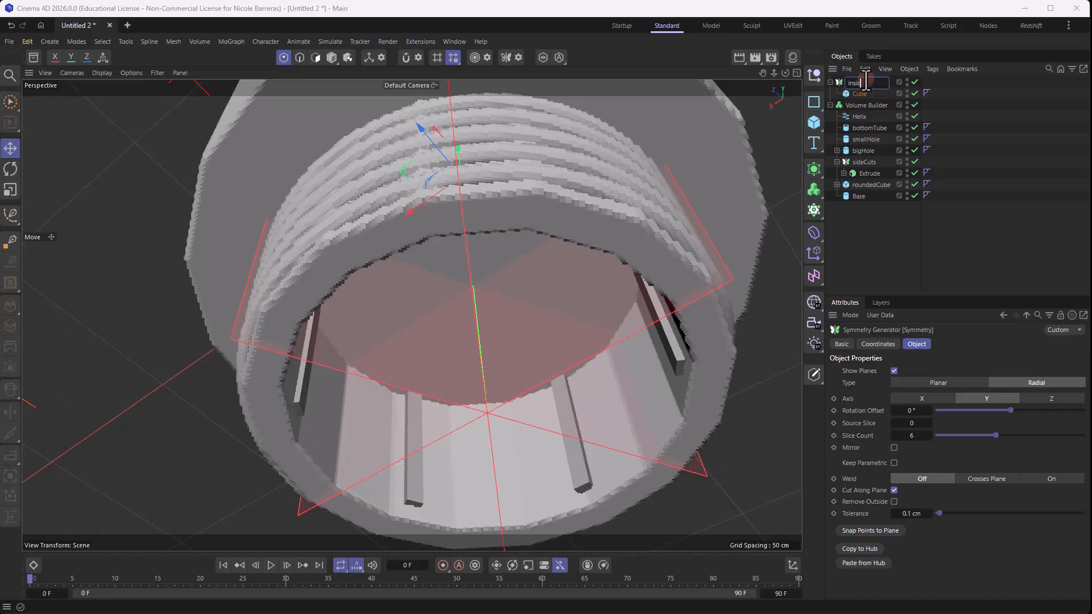
pyautogui.write('insideBit')
pyautogui.press('Return')
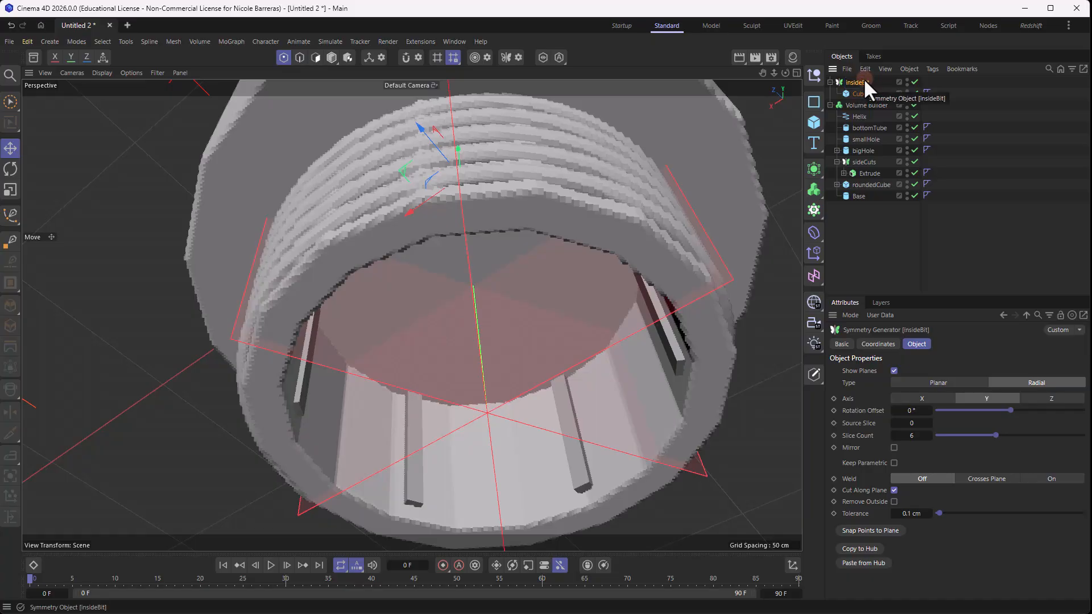
pyautogui.moveTo(860, 81); pyautogui.dragTo(877, 104)
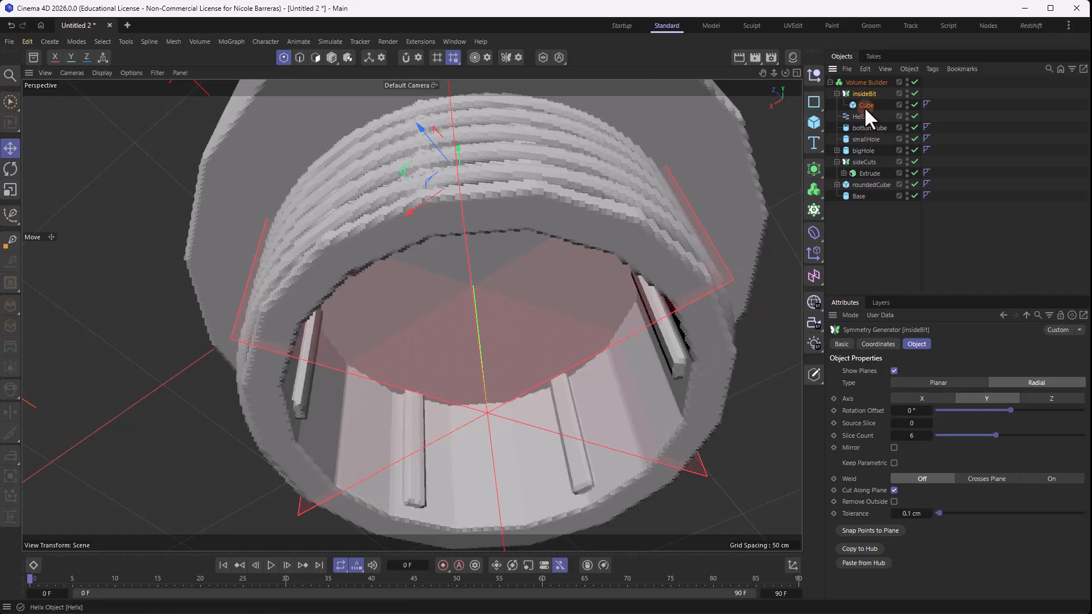
pyautogui.click(865, 107)
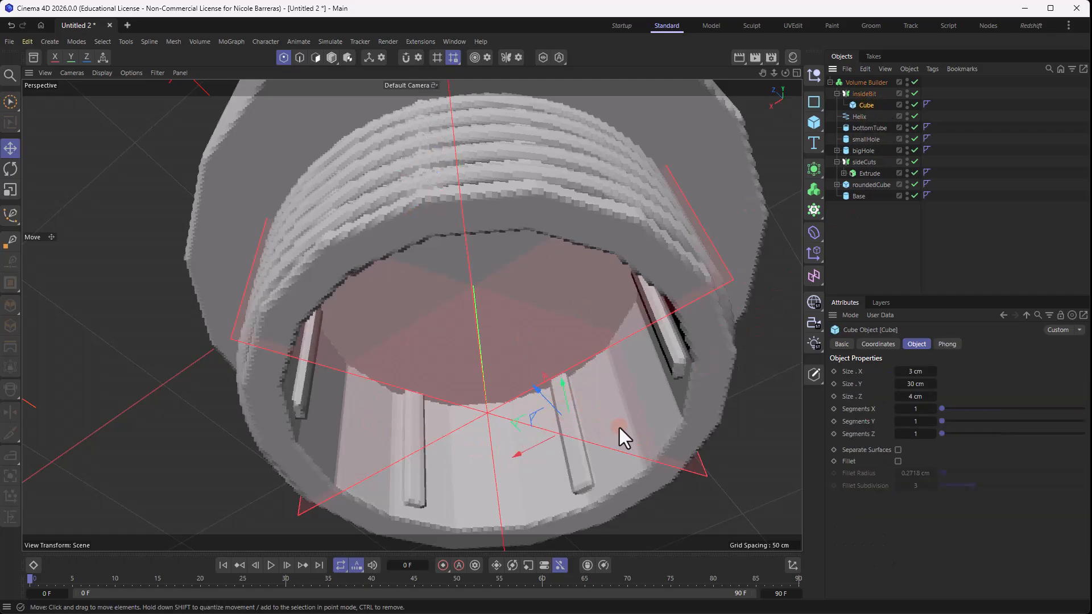
pyautogui.keyDown('alt'); pyautogui.moveTo(619, 428); pyautogui.dragTo(566, 421); pyautogui.keyUp('alt')
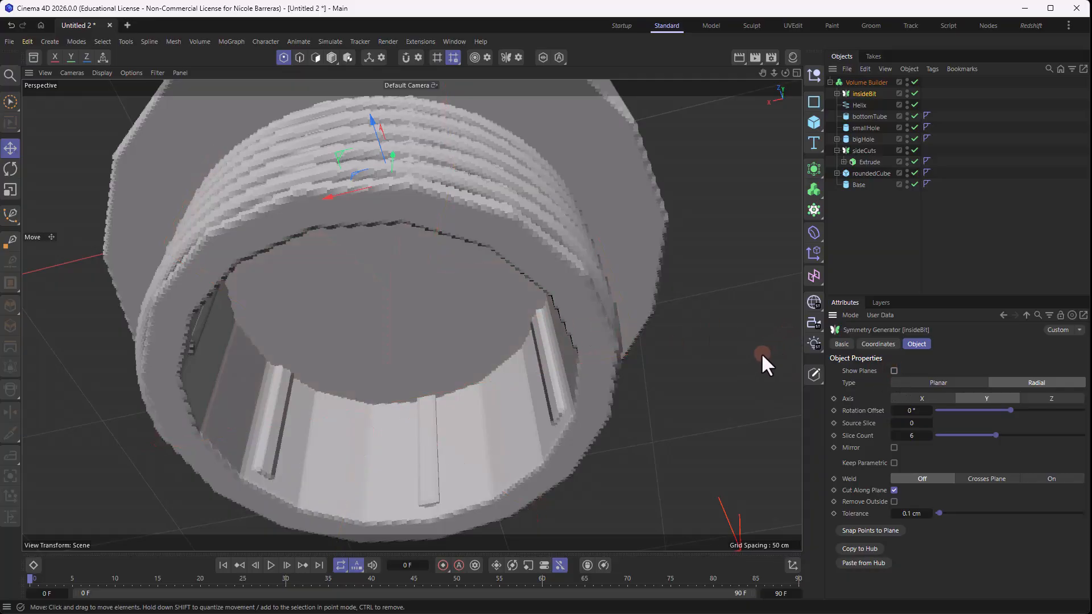
pyautogui.keyDown('alt'); pyautogui.moveTo(762, 354); pyautogui.dragTo(463, 315); pyautogui.keyUp('alt')
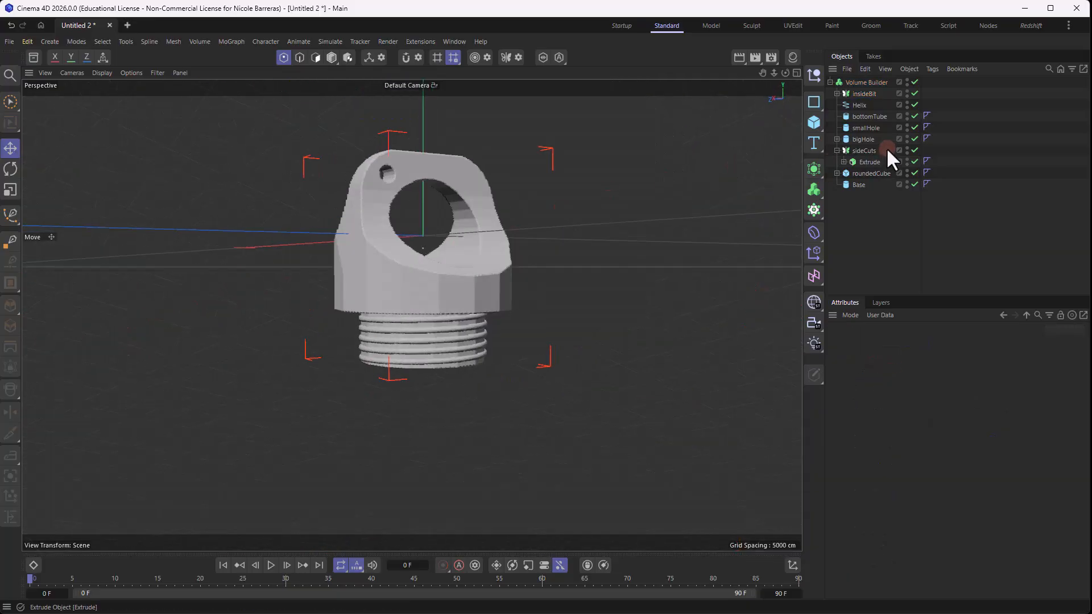
# - Add a cube with a Y size of 16 cm and lower it to the bottom end of the threaded tube
pyautogui.click(807, 124)
pyautogui.scroll(-8, 456, 282)
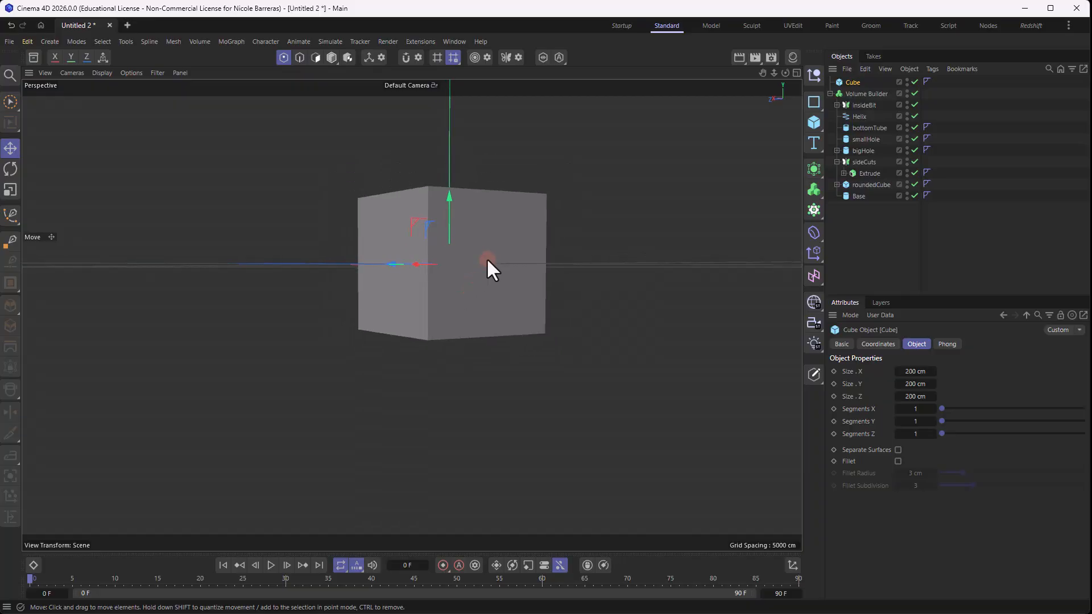
pyautogui.scroll(2, 488, 228)
pyautogui.keyDown('alt'); pyautogui.moveTo(488, 209); pyautogui.dragTo(456, 296); pyautogui.keyUp('alt')
pyautogui.click(910, 385)
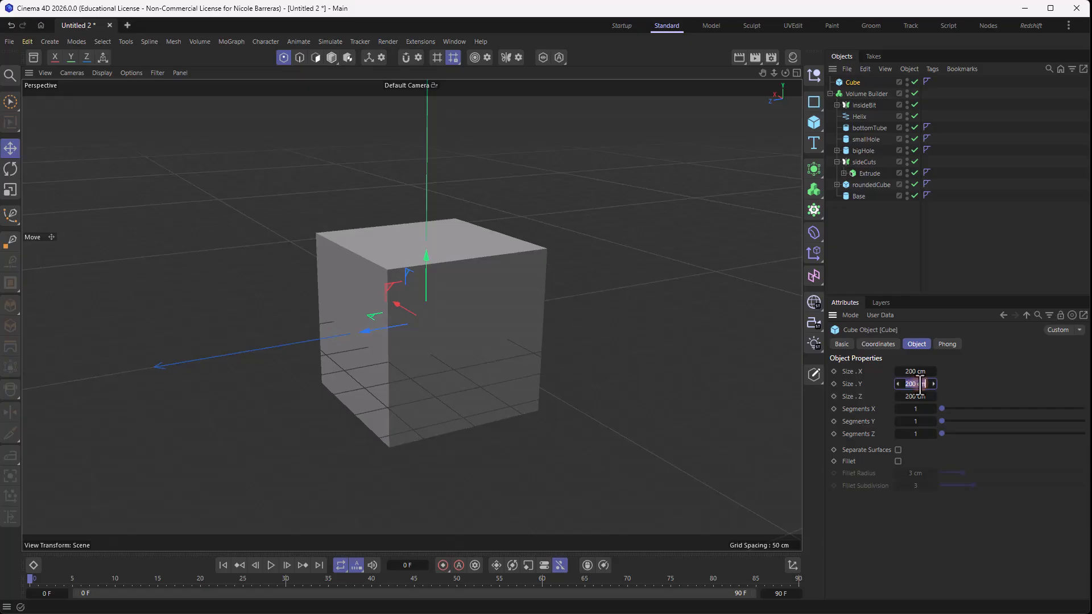
pyautogui.write('16')
pyautogui.press('Return')
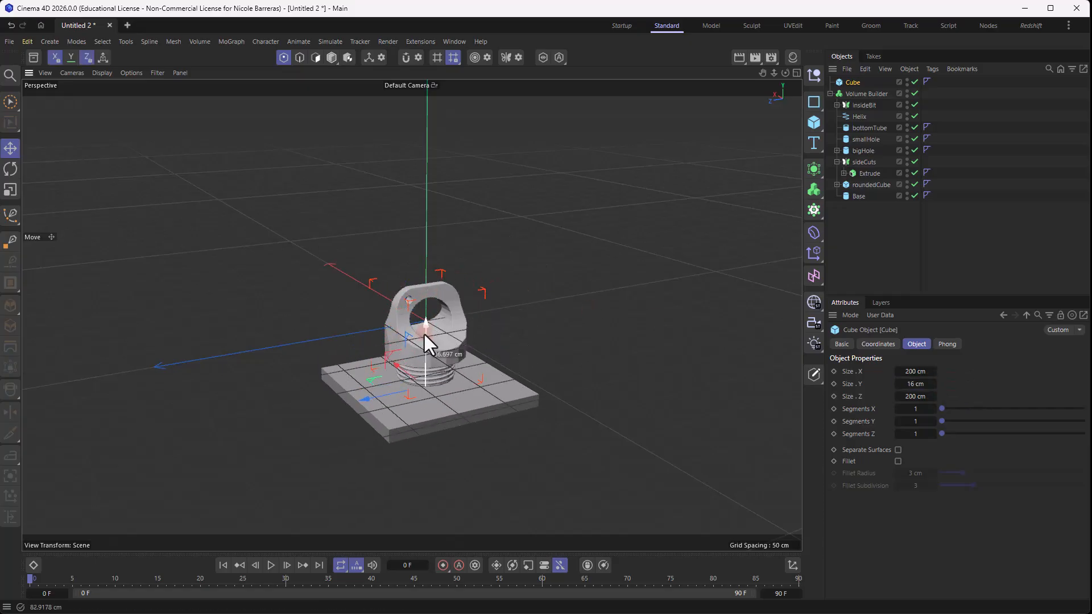
pyautogui.scroll(6, 439, 413)
pyautogui.moveTo(428, 319)
pyautogui.keyDown('alt'); pyautogui.mouseDown()
pyautogui.moveTo(404, 262)
pyautogui.moveTo(425, 309)
pyautogui.mouseUp(); pyautogui.keyUp('alt')
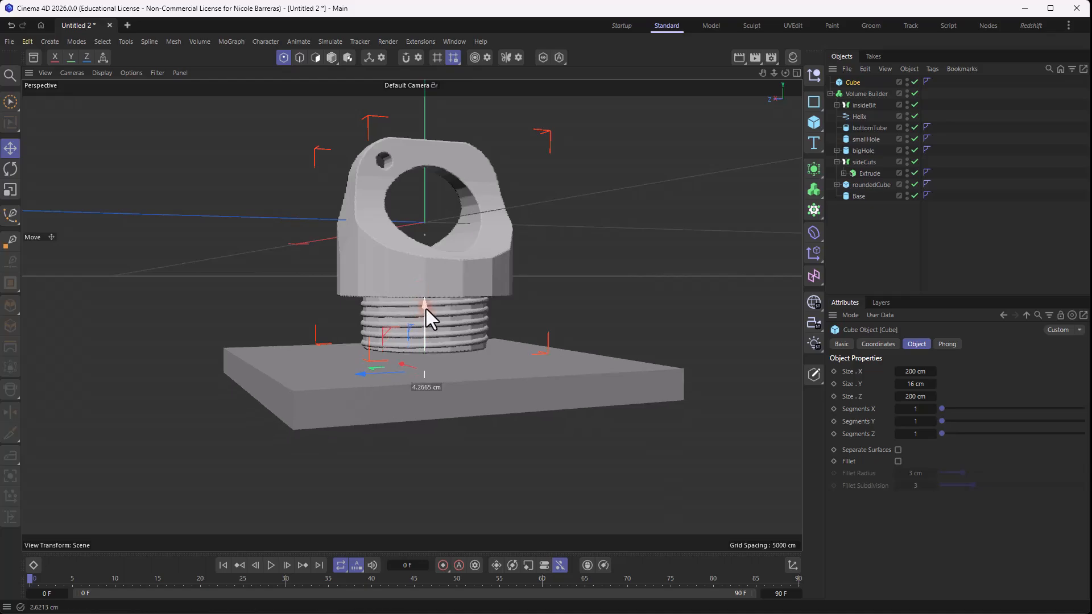
# - Make the new cube the first child of the Volume Builder and set its mode to Subtract
pyautogui.moveTo(862, 94); pyautogui.dragTo(865, 87)
pyautogui.click(865, 84)
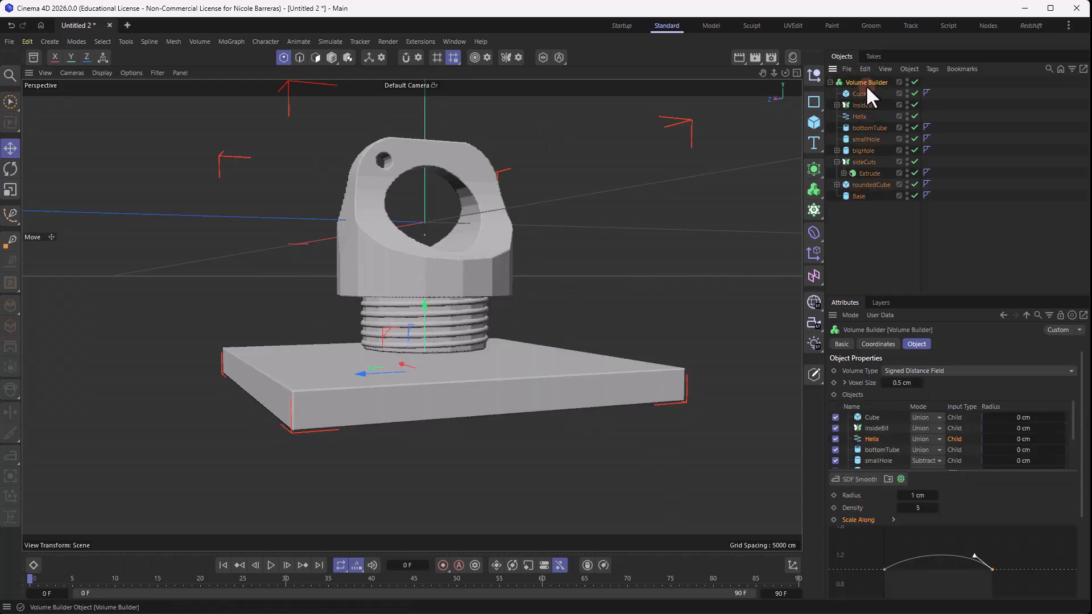
pyautogui.click(923, 417)
pyautogui.click(925, 438)
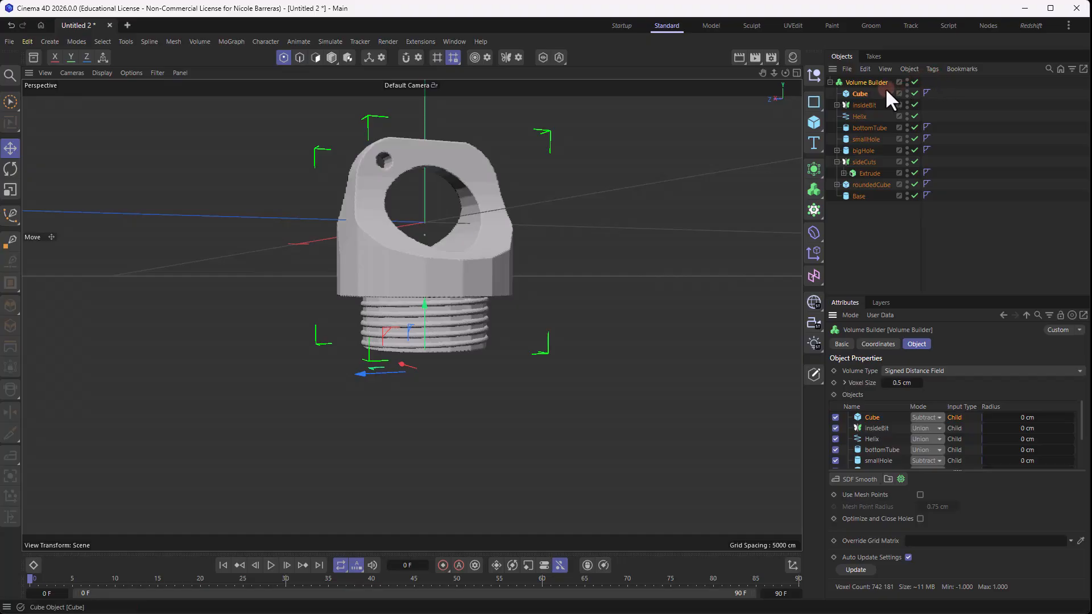
# - Rename the subtracted cube to cutOut
pyautogui.doubleClick(861, 93)
pyautogui.write('cu')
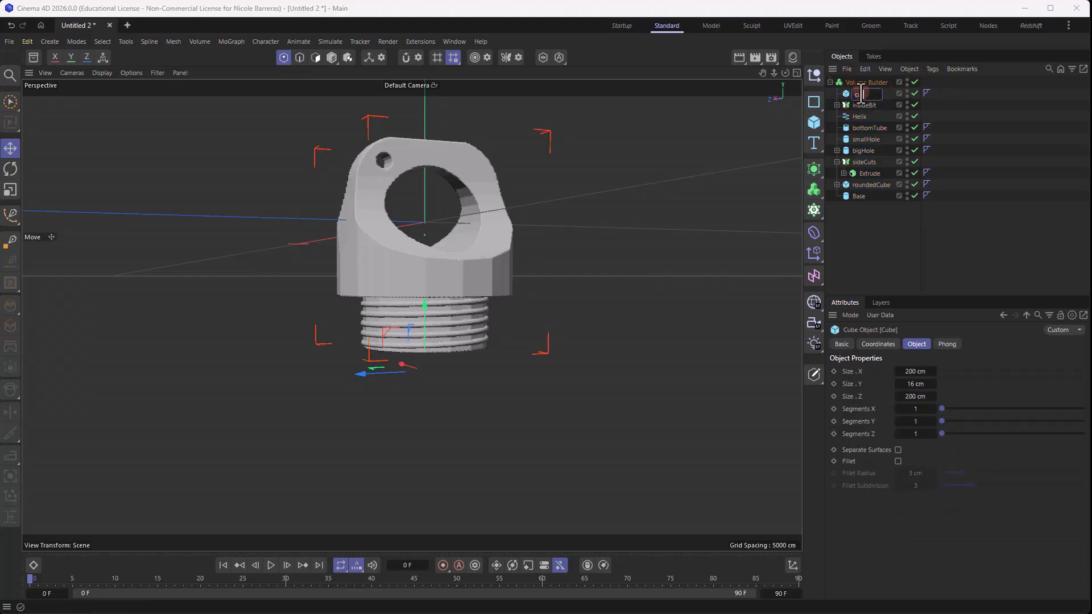
pyautogui.write('tOut')
pyautogui.press('Return')
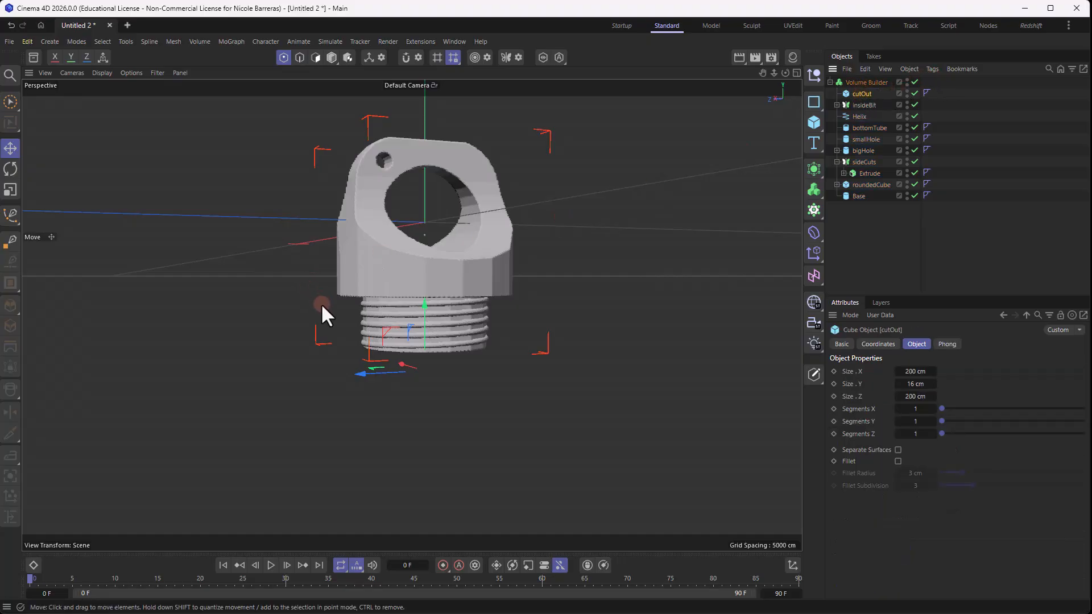
# - Raise cutOut slightly along Y so it trims the lower end of the threaded tube
pyautogui.moveTo(424, 303); pyautogui.dragTo(431, 288)
pyautogui.scroll(6, 432, 339)
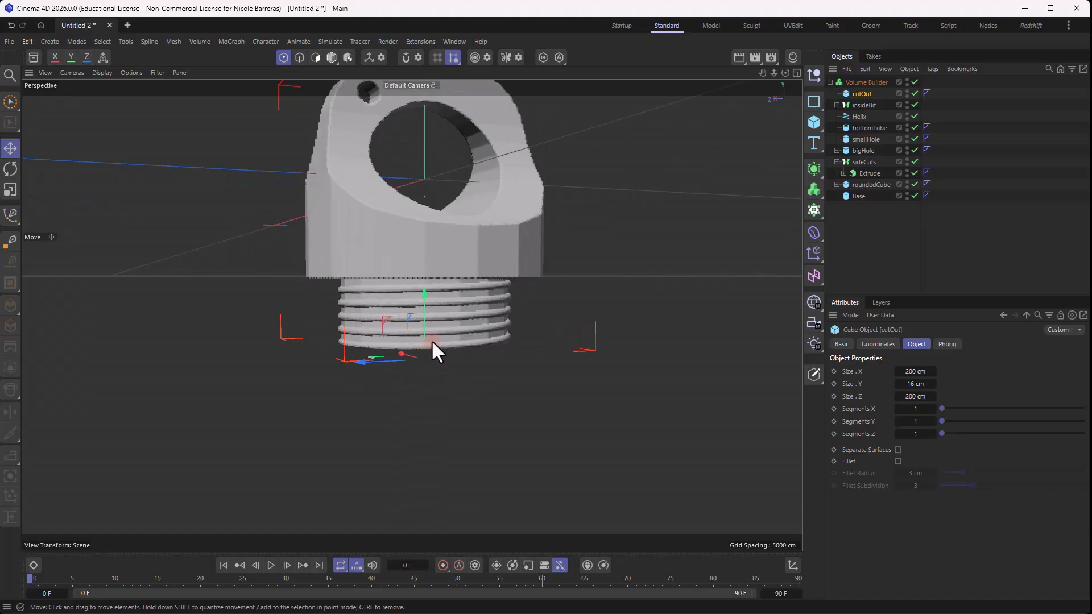
pyautogui.keyDown('alt'); pyautogui.moveTo(507, 313); pyautogui.dragTo(435, 346); pyautogui.keyUp('alt')
pyautogui.moveTo(596, 304)
pyautogui.keyDown('alt'); pyautogui.mouseDown()
pyautogui.moveTo(566, 289)
pyautogui.moveTo(696, 259)
pyautogui.moveTo(649, 287)
pyautogui.moveTo(525, 282)
pyautogui.moveTo(499, 345)
pyautogui.moveTo(575, 279)
pyautogui.moveTo(592, 312)
pyautogui.mouseUp(); pyautogui.keyUp('alt')
pyautogui.scroll(-4, 566, 289)
# - Add a folder to the Volume Builder's object list and name it bottomPart
pyautogui.click(867, 82)
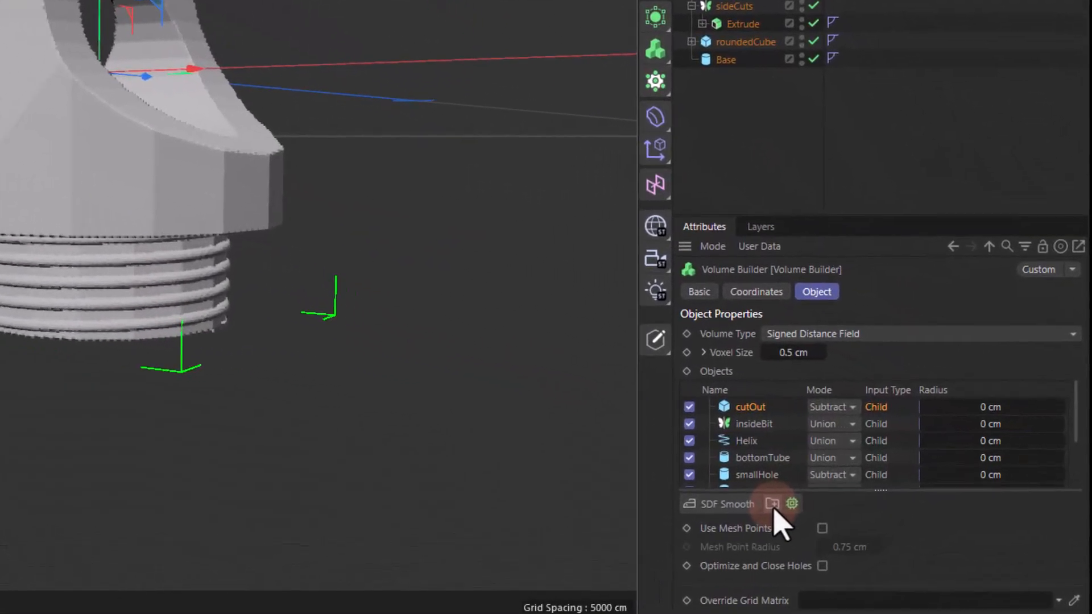
pyautogui.click(888, 480)
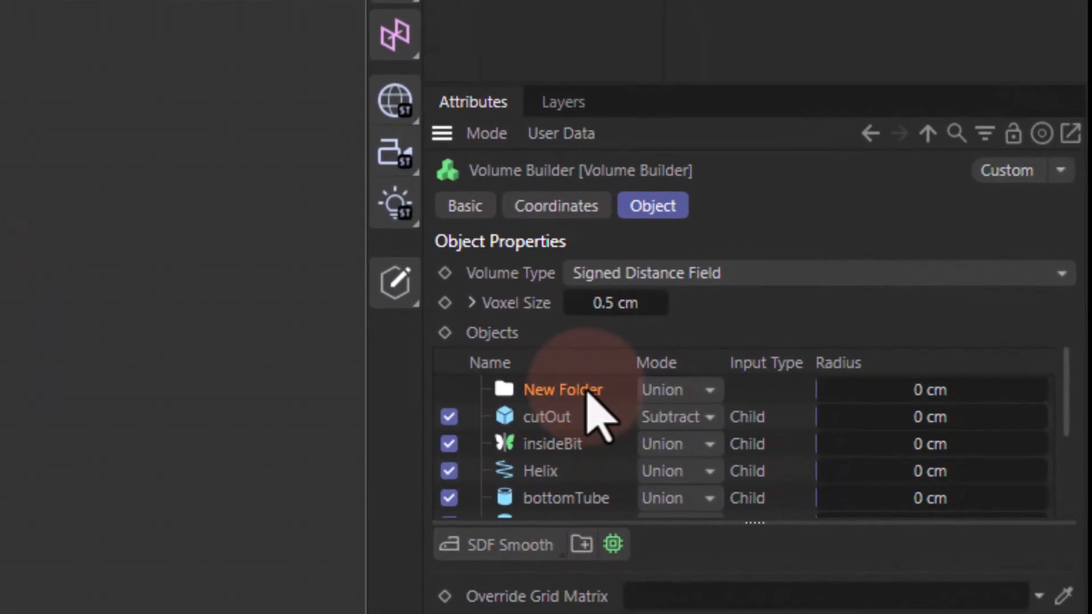
pyautogui.doubleClick(656, 398)
pyautogui.write('b')
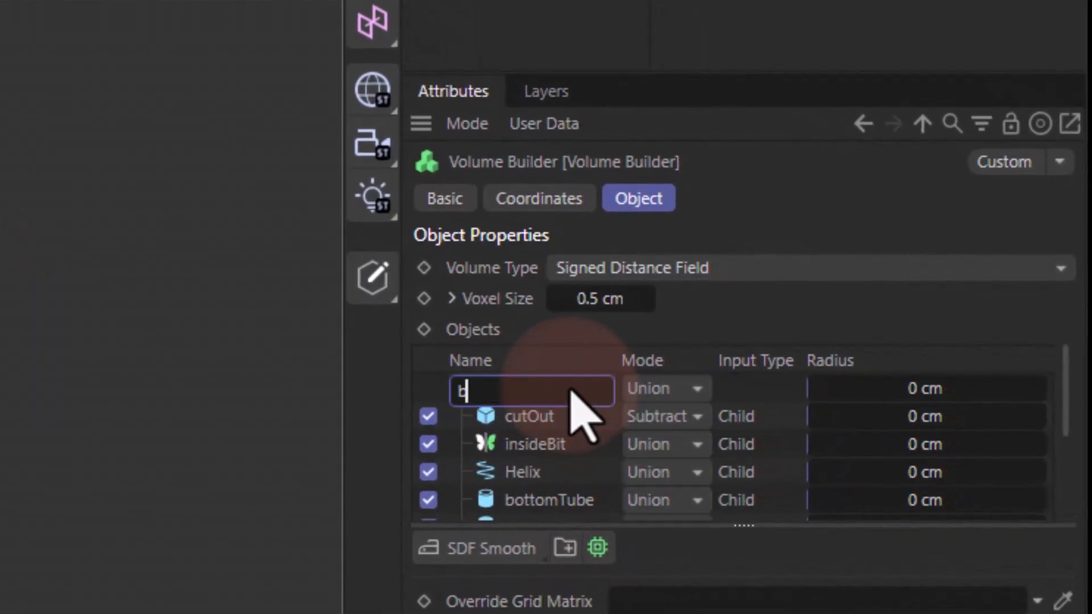
pyautogui.write('ottomPart')
pyautogui.press('Return')
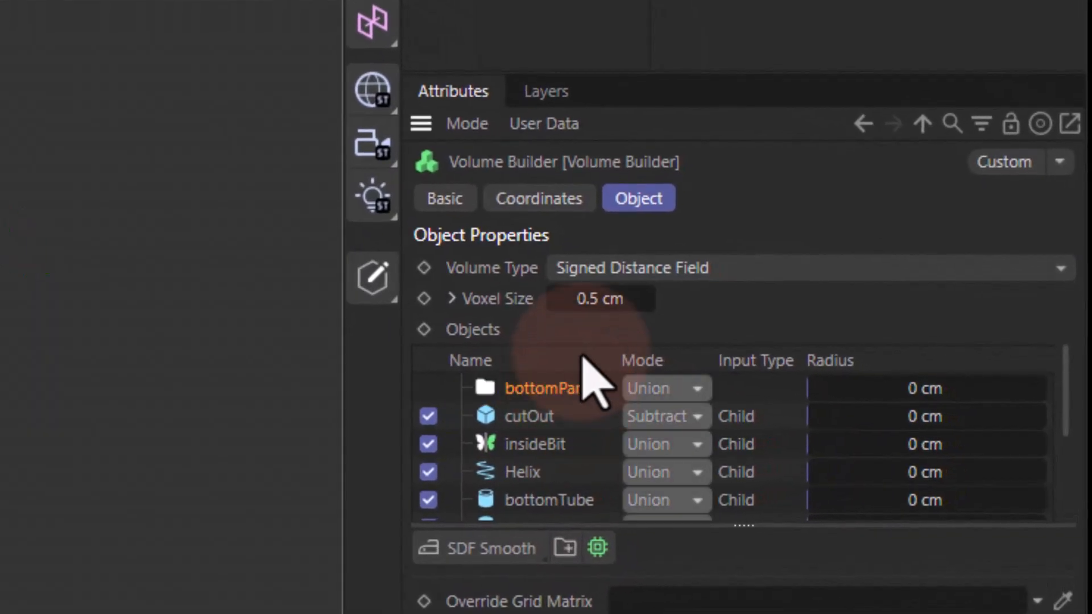
# - Put cutOut, insideBit, Helix and bottomTube into the bottomPart folder, with Helix placed above bottomTube
pyautogui.click(539, 427)
pyautogui.keyDown('shift'); pyautogui.click(548, 500); pyautogui.keyUp('shift')
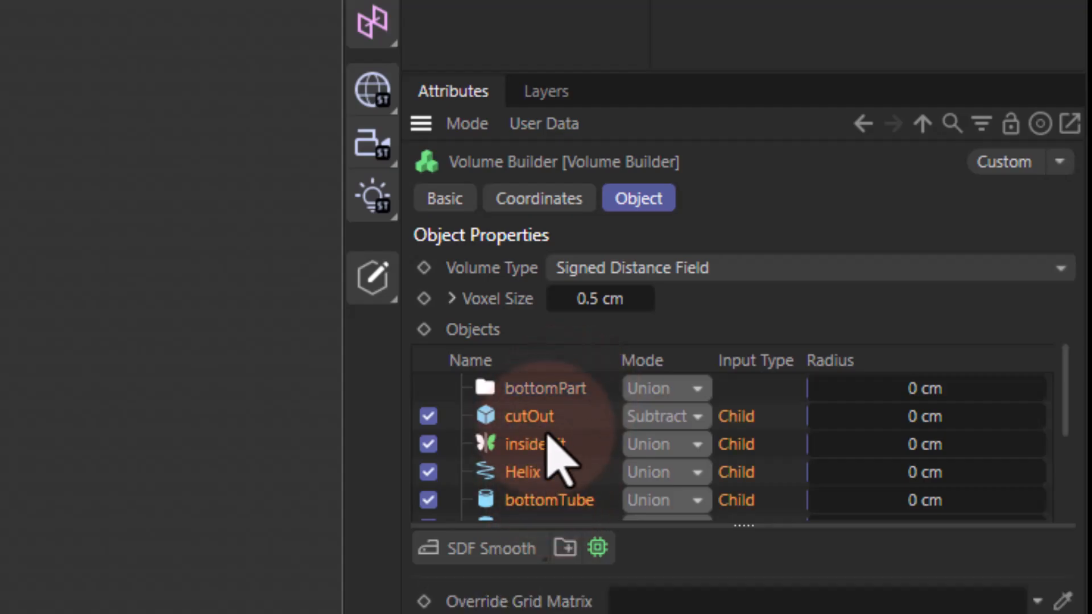
pyautogui.moveTo(555, 458); pyautogui.dragTo(555, 398)
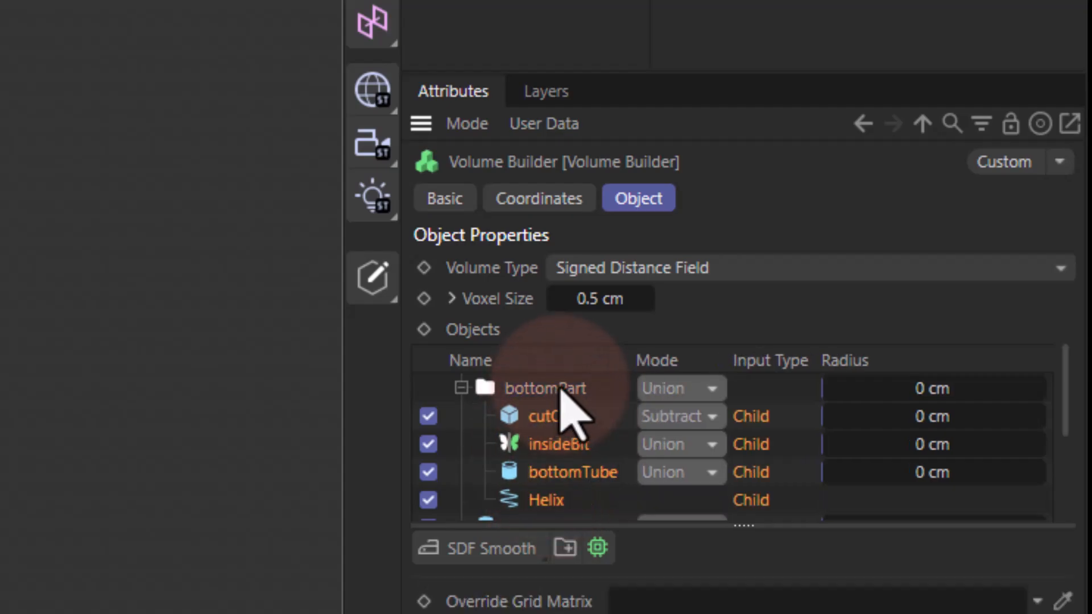
pyautogui.click(552, 391)
pyautogui.moveTo(741, 564); pyautogui.dragTo(742, 608)
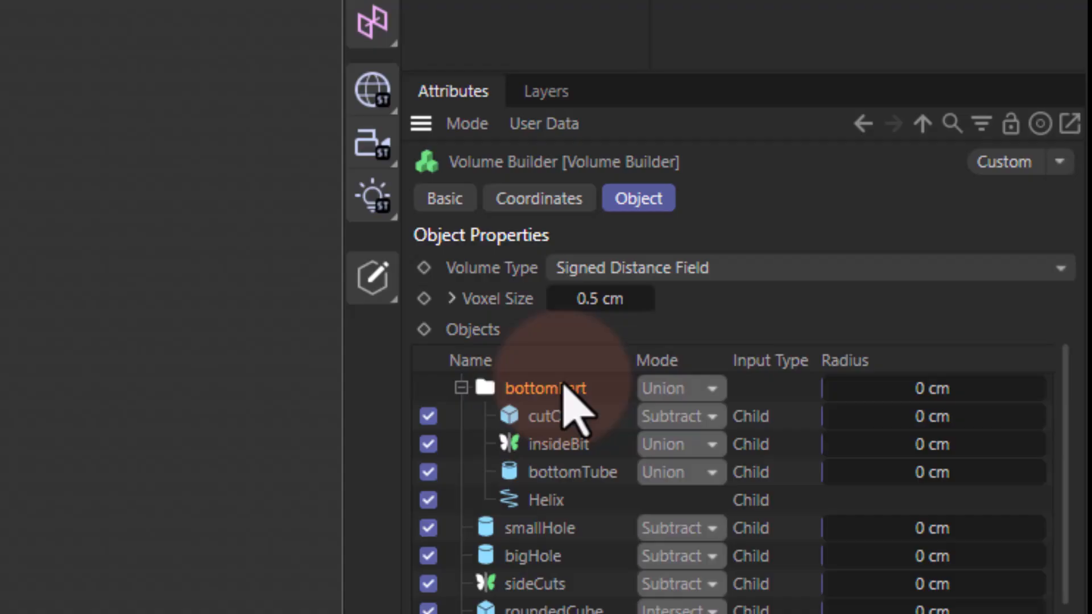
pyautogui.moveTo(544, 502)
pyautogui.mouseDown()
pyautogui.moveTo(558, 500)
pyautogui.moveTo(558, 475)
pyautogui.moveTo(573, 515)
pyautogui.moveTo(543, 480)
pyautogui.mouseUp()
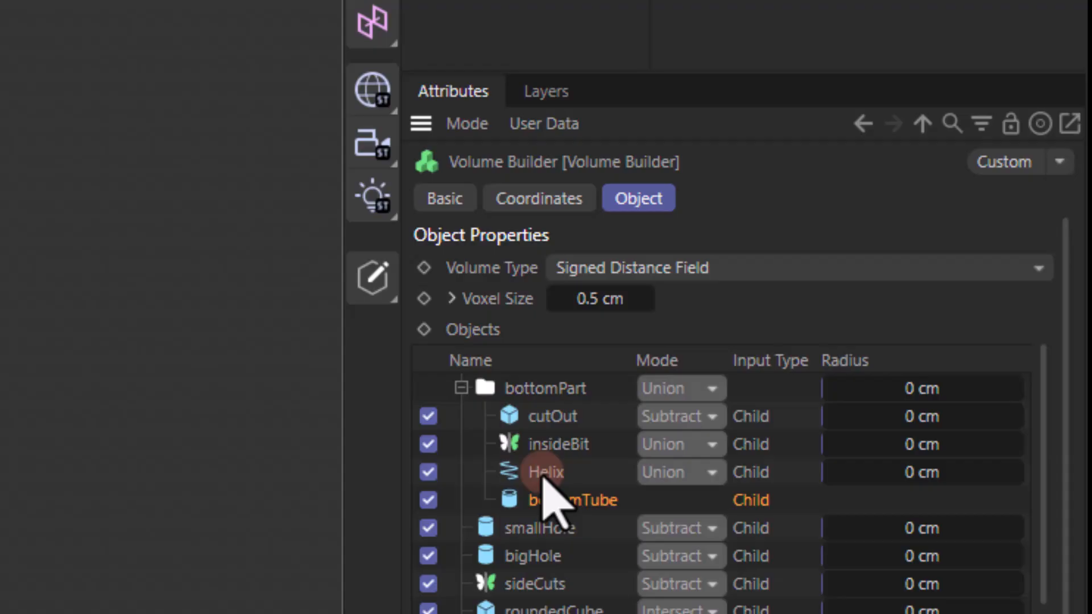
# - Add an SDF Smooth filter above cutOut inside the bottomPart folder
pyautogui.click(543, 477)
pyautogui.click(560, 444)
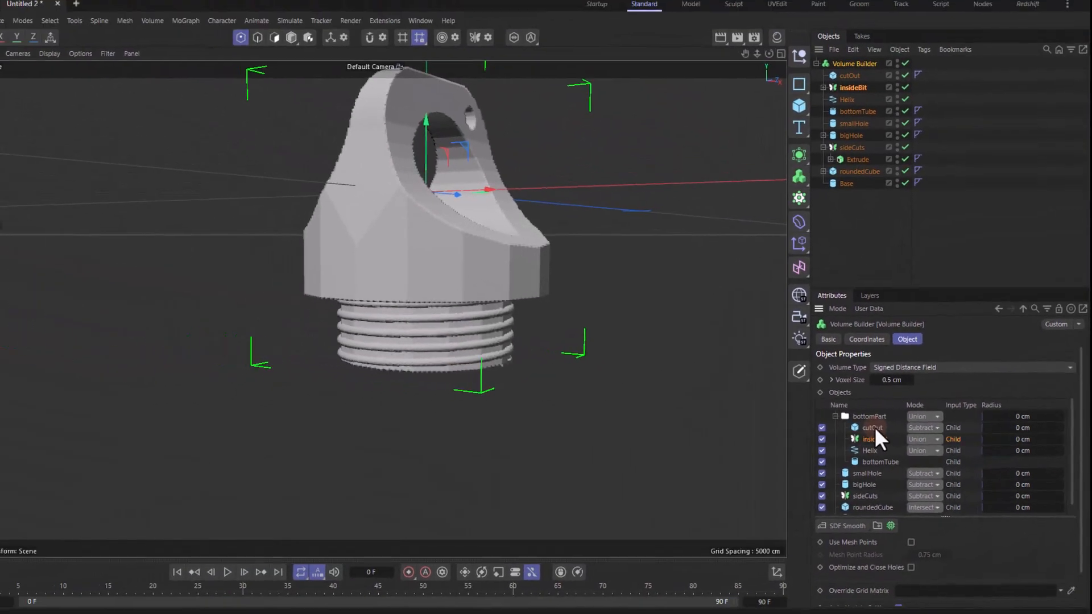
pyautogui.click(808, 425)
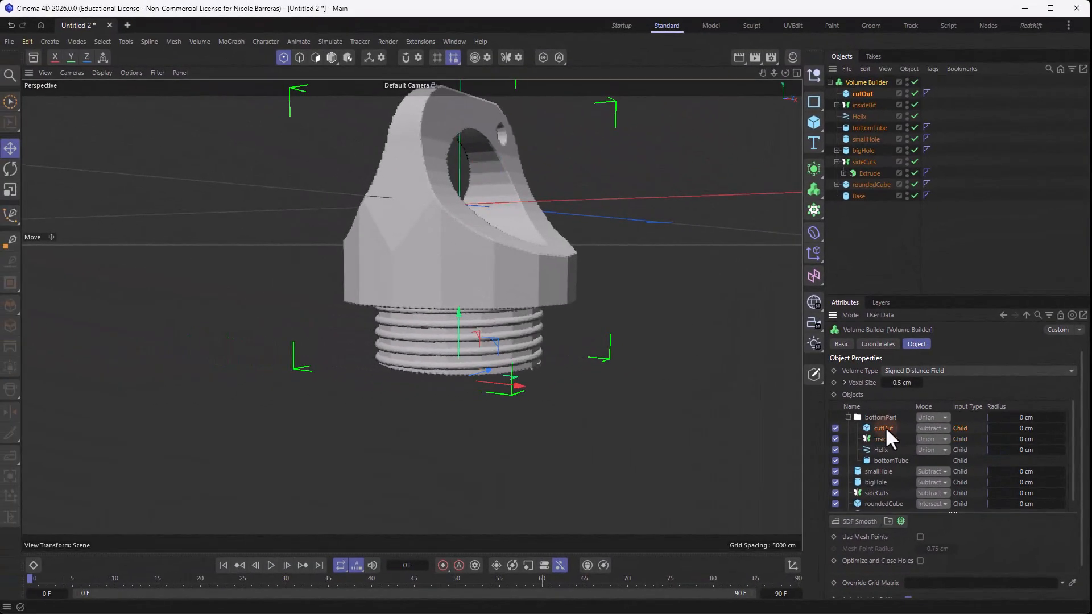
pyautogui.click(864, 520)
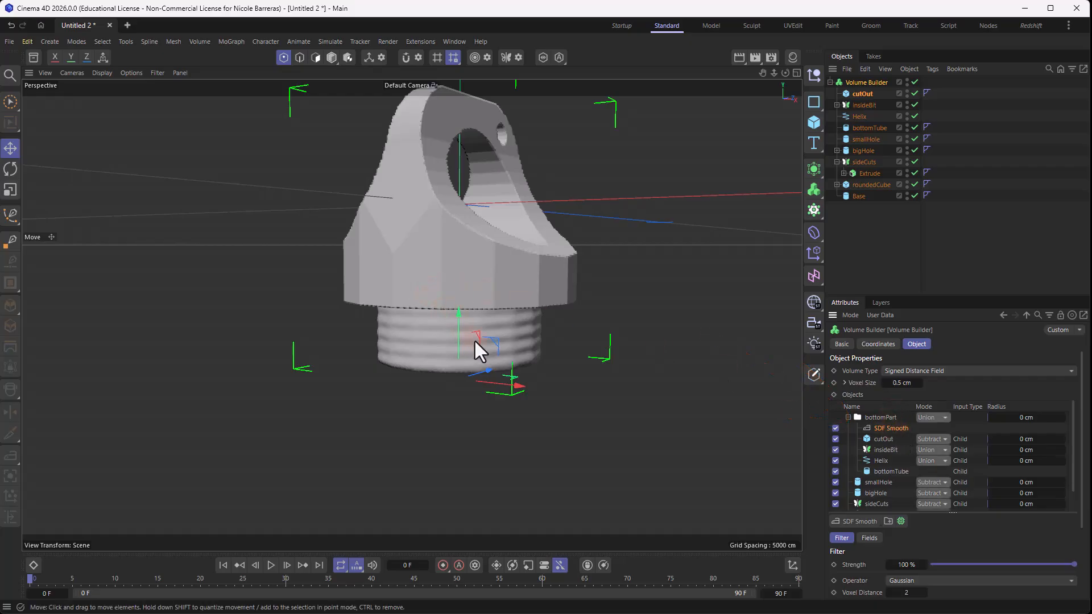
# - Try the Mean operator for bottomPart's SDF Smooth filter, and settle on Mean Curvature
pyautogui.scroll(10, 476, 341)
pyautogui.scroll(-2, 462, 282)
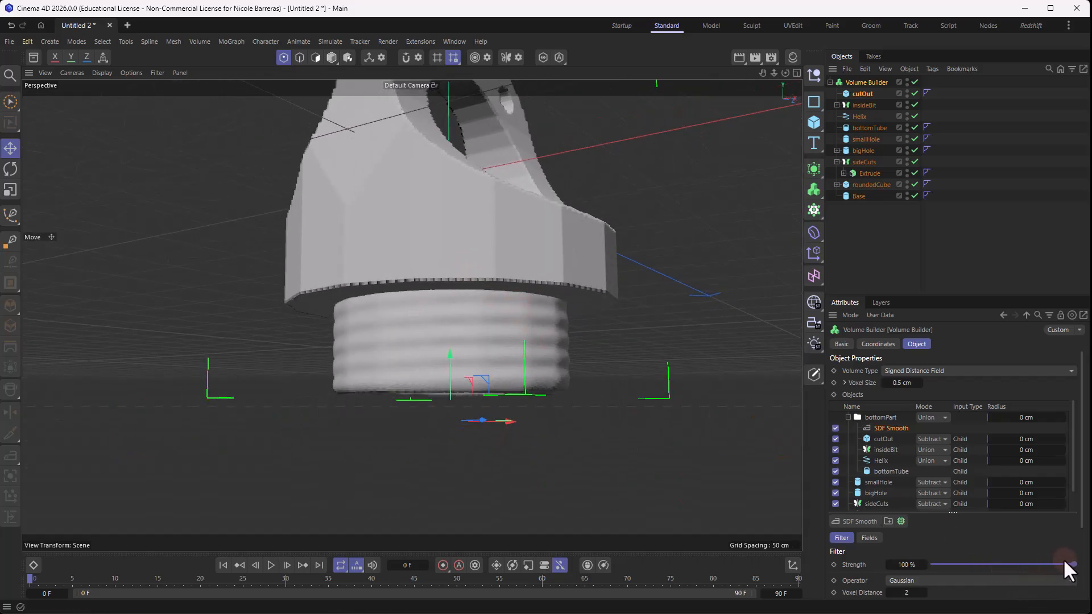
pyautogui.scroll(-3, 967, 547)
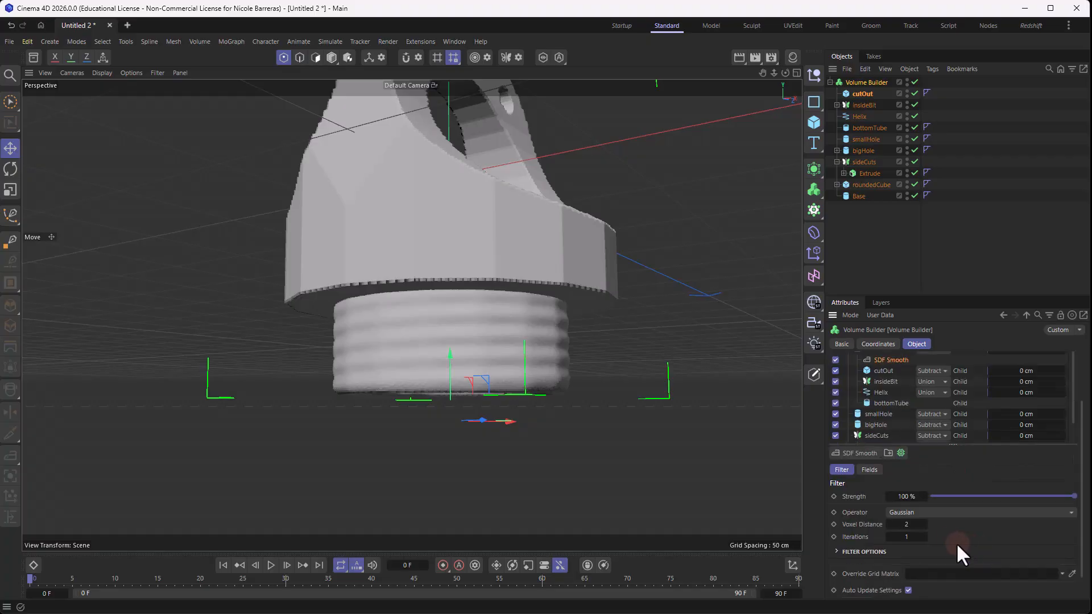
pyautogui.click(951, 513)
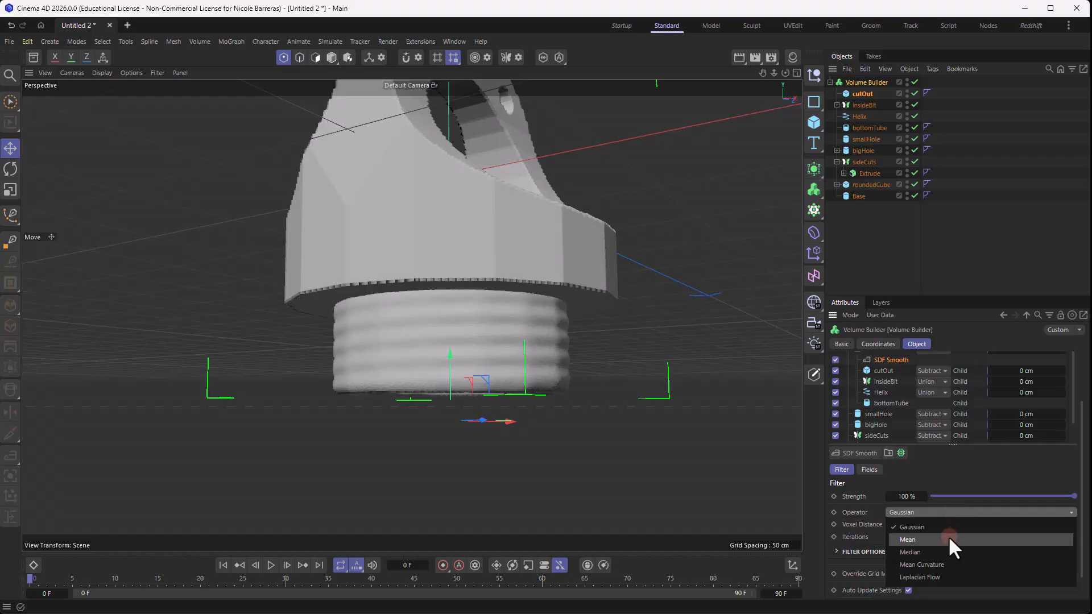
pyautogui.click(948, 538)
pyautogui.click(959, 507)
pyautogui.click(950, 564)
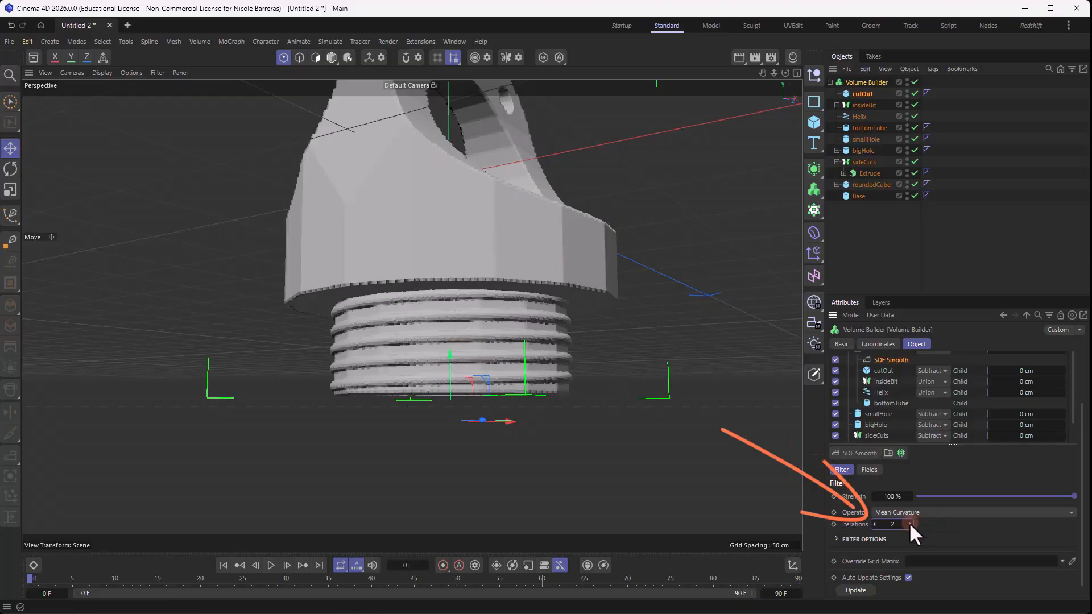
# - Set the SDF Smooth filter's iterations to 3 and check the smoothed threads from several sides
pyautogui.scroll(5, 384, 352)
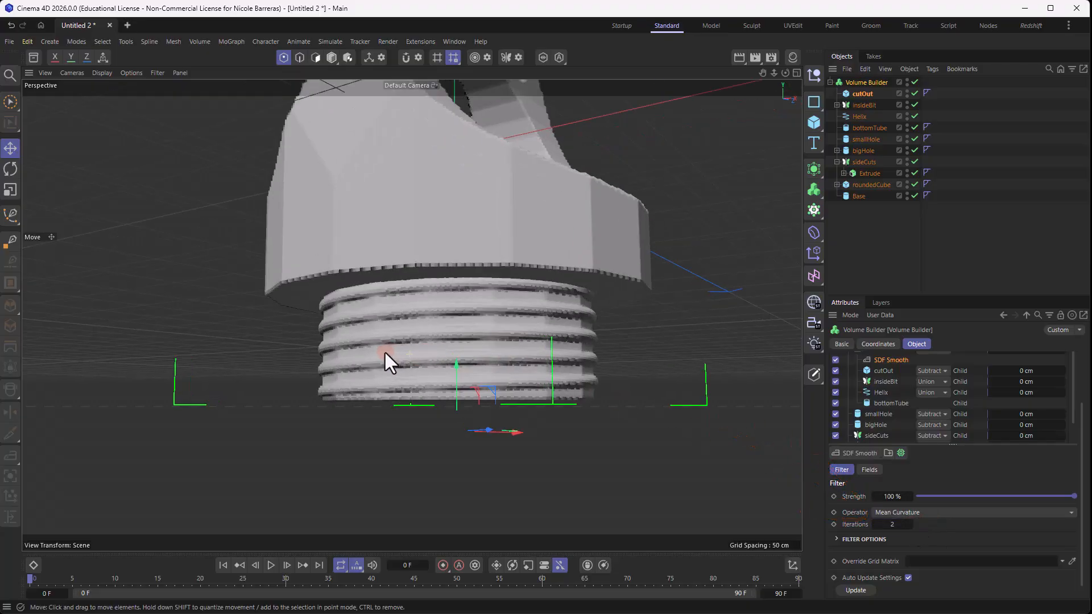
pyautogui.keyDown('alt'); pyautogui.moveTo(390, 289); pyautogui.dragTo(419, 303); pyautogui.keyUp('alt')
pyautogui.scroll(-2, 420, 302)
pyautogui.click(910, 524)
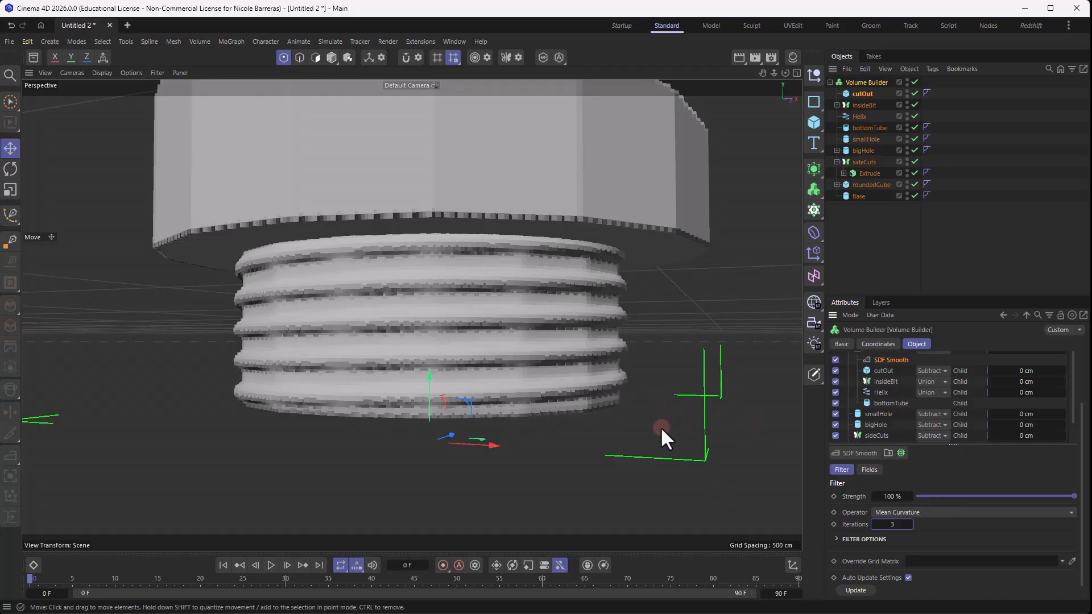
pyautogui.scroll(-2, 722, 297)
pyautogui.keyDown('alt'); pyautogui.moveTo(342, 254); pyautogui.dragTo(369, 266); pyautogui.keyUp('alt')
pyautogui.scroll(2, 594, 253)
pyautogui.scroll(-4, 682, 283)
pyautogui.keyDown('alt'); pyautogui.moveTo(684, 234); pyautogui.dragTo(628, 284, button='middle'); pyautogui.keyUp('alt')
pyautogui.keyDown('alt'); pyautogui.moveTo(628, 284); pyautogui.dragTo(455, 223); pyautogui.keyUp('alt')
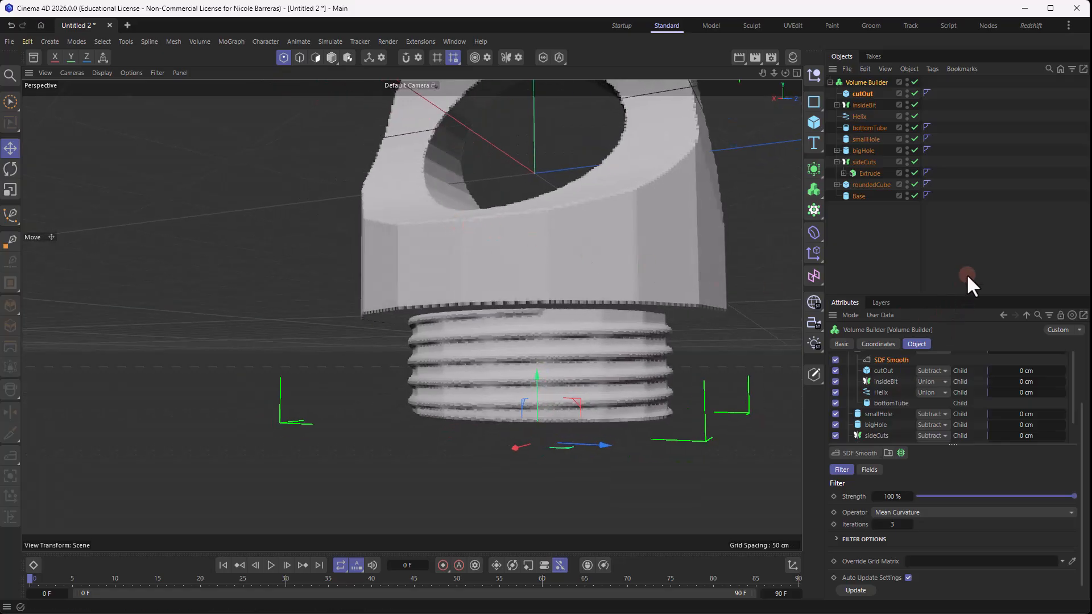
# - Set bottomTube's rotation segments to 50 and check the rounded threads
pyautogui.click(869, 137)
pyautogui.click(872, 125)
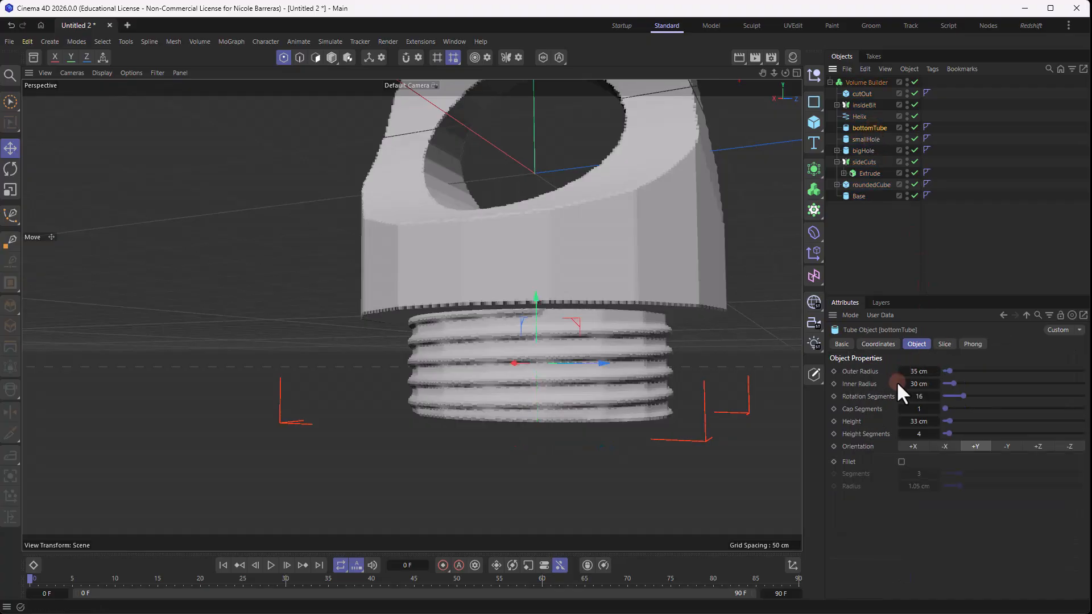
pyautogui.moveTo(921, 398); pyautogui.dragTo(926, 396)
pyautogui.scroll(3, 664, 354)
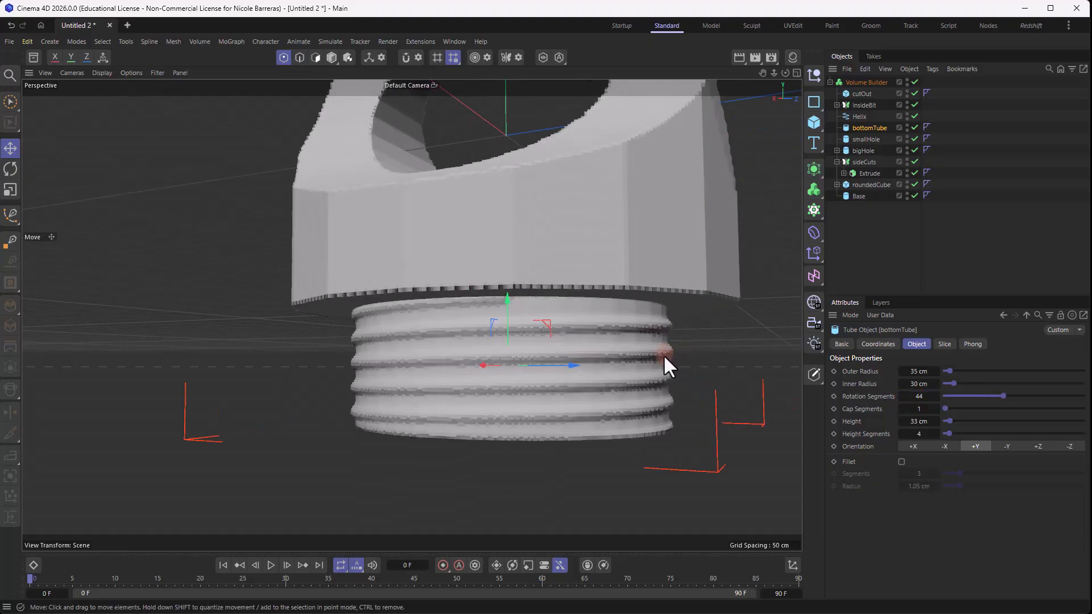
pyautogui.moveTo(674, 321)
pyautogui.keyDown('alt'); pyautogui.mouseDown()
pyautogui.moveTo(596, 316)
pyautogui.moveTo(678, 320)
pyautogui.mouseUp(); pyautogui.keyUp('alt')
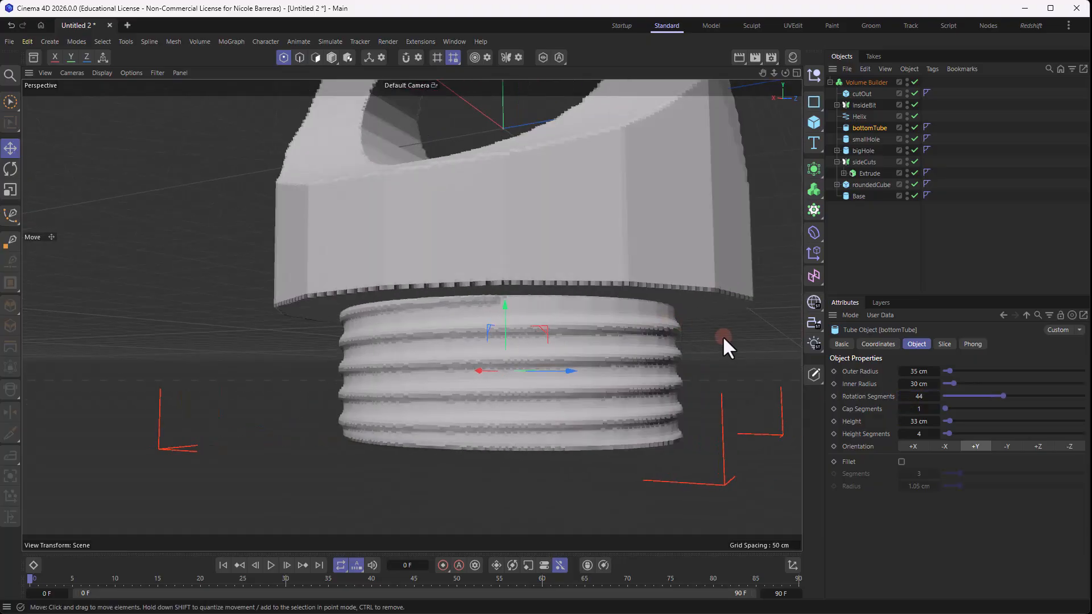
pyautogui.click(913, 394)
pyautogui.write('50')
pyautogui.press('Return')
pyautogui.scroll(-1, 626, 330)
pyautogui.keyDown('alt'); pyautogui.moveTo(626, 329); pyautogui.dragTo(616, 299); pyautogui.keyUp('alt')
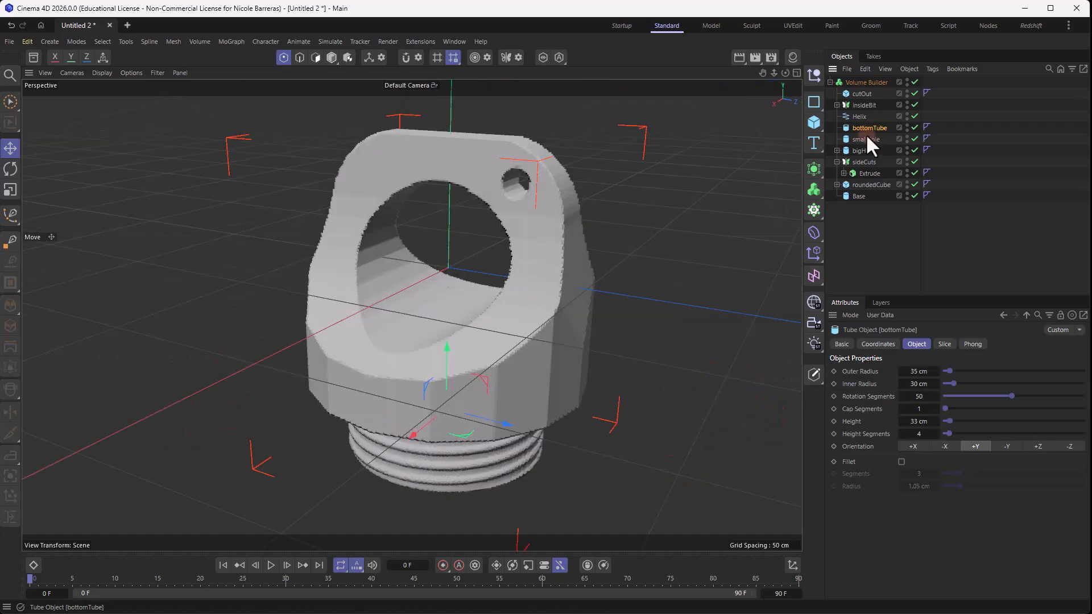
# - Raise bigHole's rotation segments to 100 and check the large opening
pyautogui.click(864, 140)
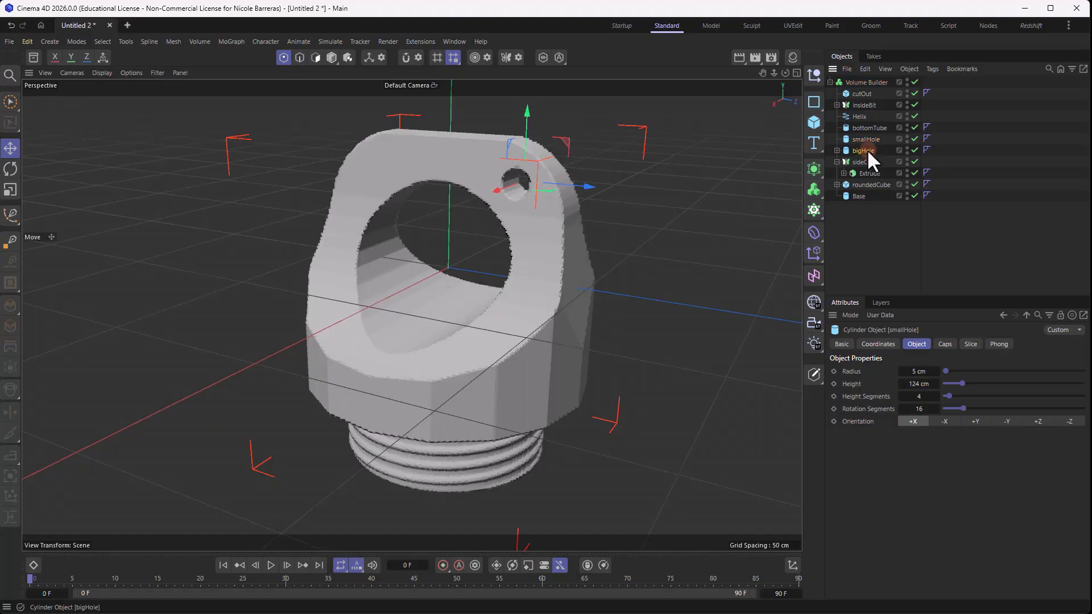
pyautogui.click(865, 150)
pyautogui.moveTo(1070, 408); pyautogui.dragTo(1086, 410)
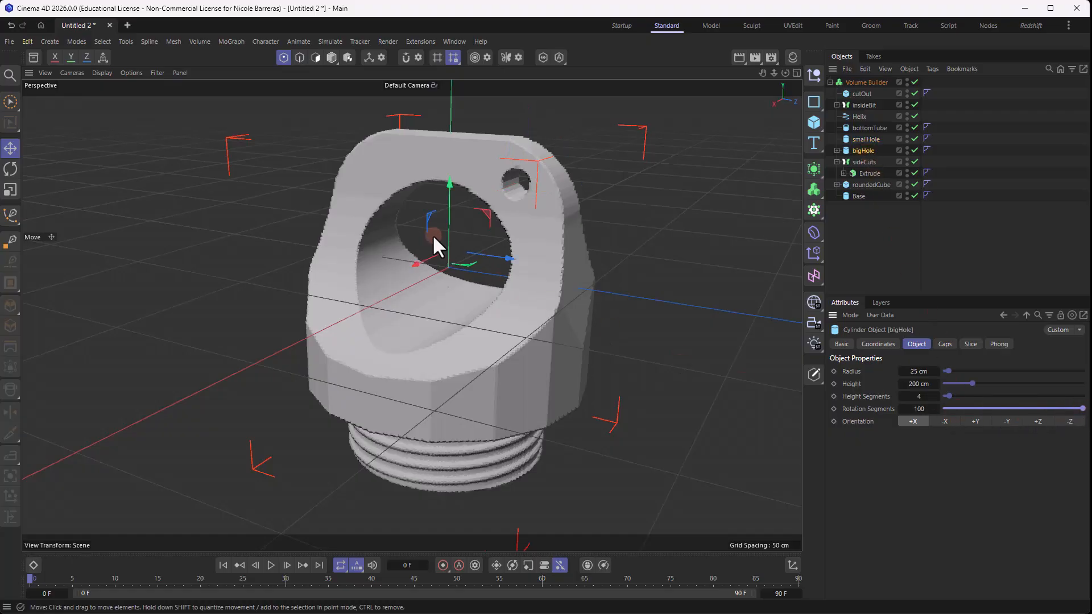
pyautogui.scroll(2, 511, 294)
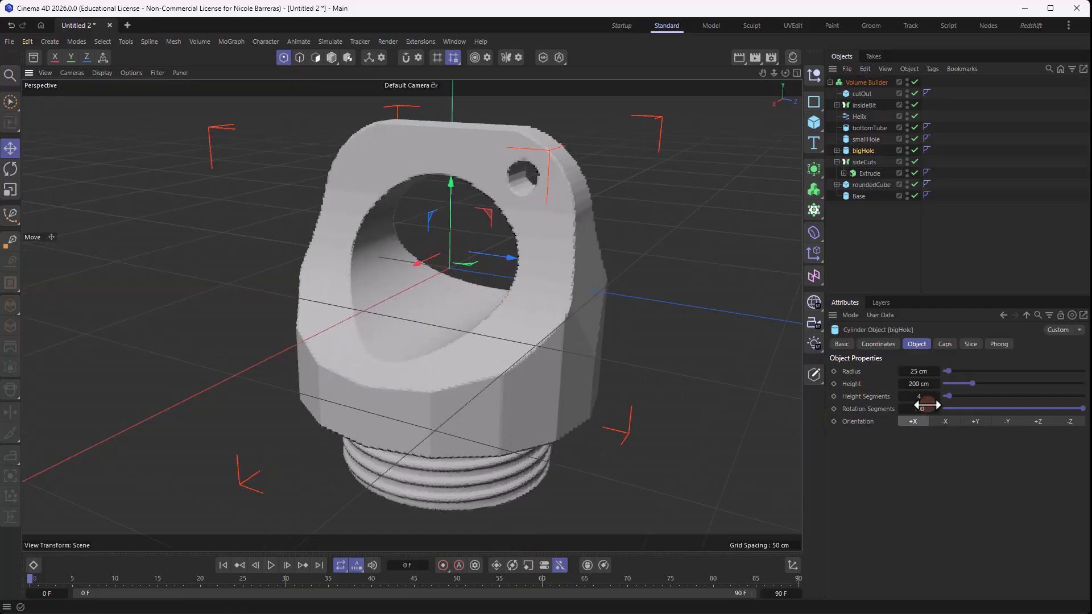
pyautogui.keyDown('alt'); pyautogui.moveTo(470, 265); pyautogui.dragTo(441, 160); pyautogui.keyUp('alt')
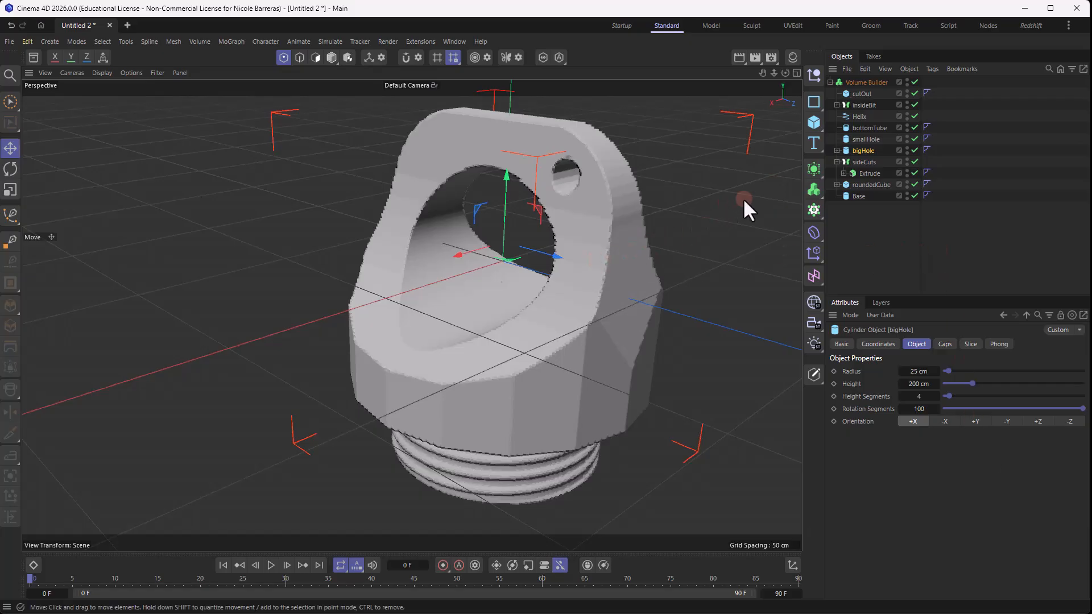
# - Raise smallHole's rotation segments to 49
pyautogui.click(973, 242)
pyautogui.keyDown('alt'); pyautogui.moveTo(582, 237); pyautogui.dragTo(603, 228); pyautogui.keyUp('alt')
pyautogui.scroll(3, 551, 154)
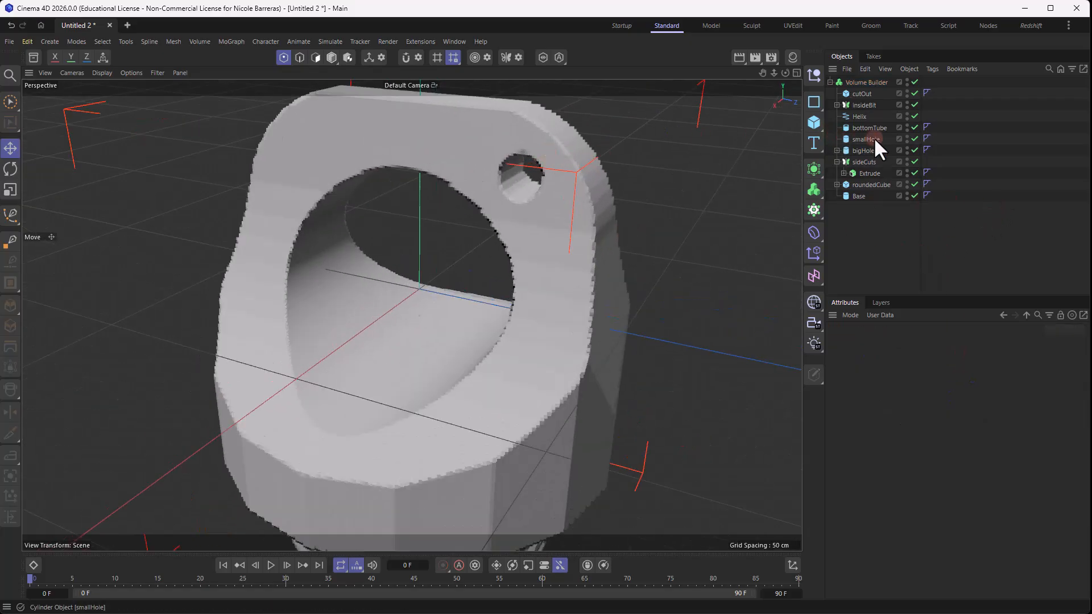
pyautogui.click(873, 139)
pyautogui.click(922, 408)
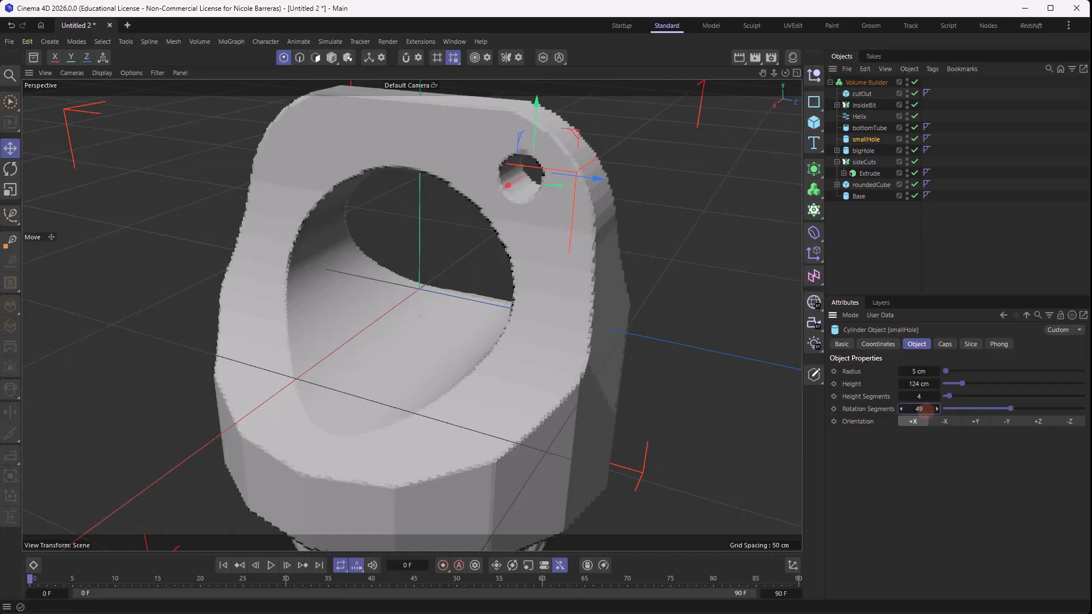
pyautogui.scroll(-3, 702, 232)
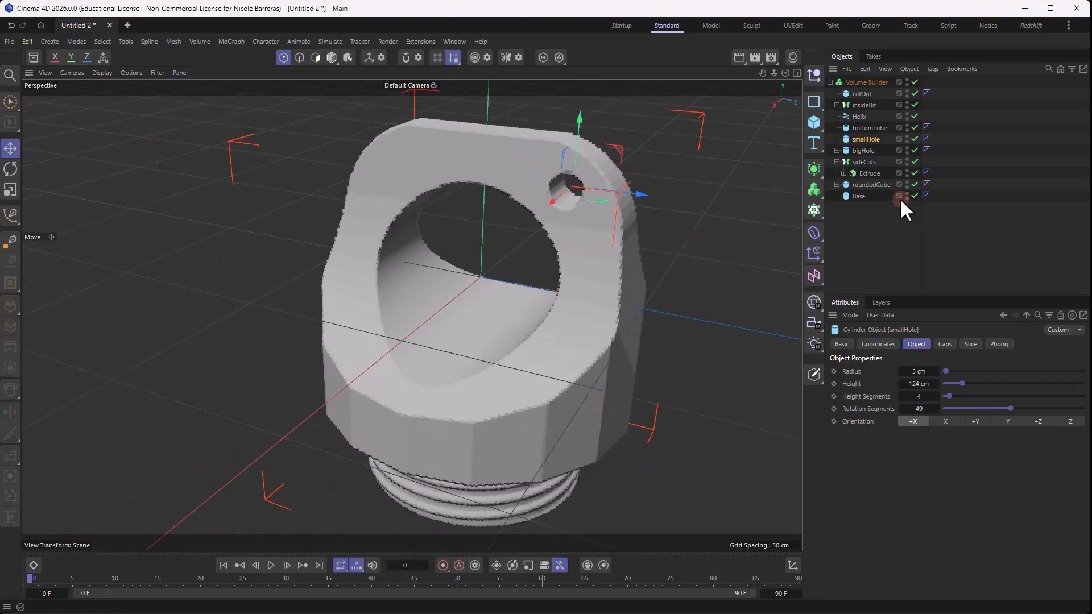
# - Raise the Base cylinder's rotation segments to 100 and check its rounded side
pyautogui.click(863, 151)
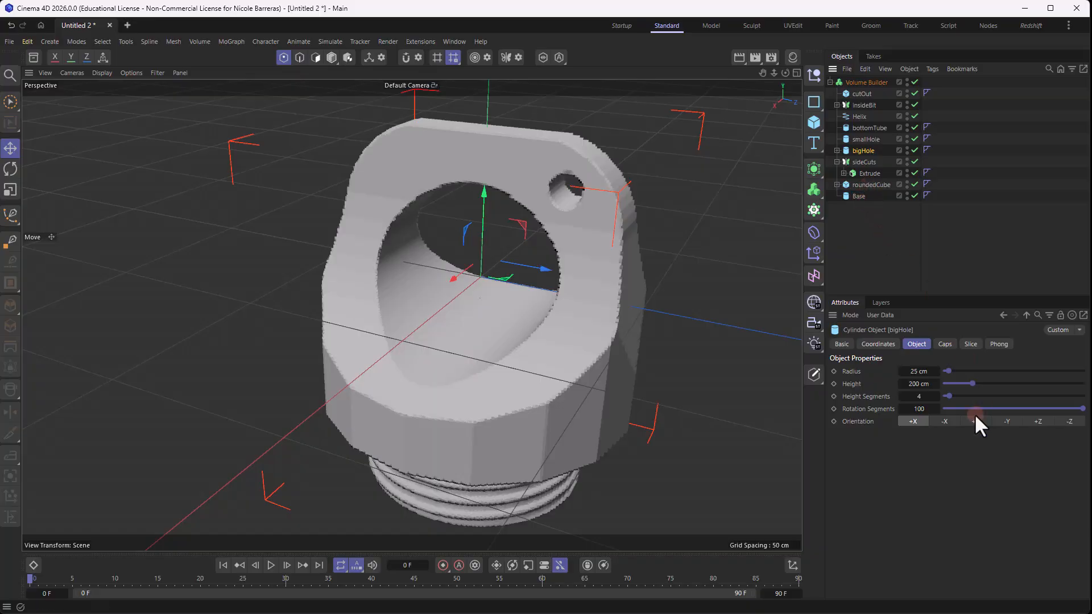
pyautogui.click(859, 197)
pyautogui.moveTo(962, 408); pyautogui.dragTo(1091, 411)
pyautogui.scroll(-1, 664, 353)
pyautogui.keyDown('alt'); pyautogui.moveTo(660, 349); pyautogui.dragTo(621, 328); pyautogui.keyUp('alt')
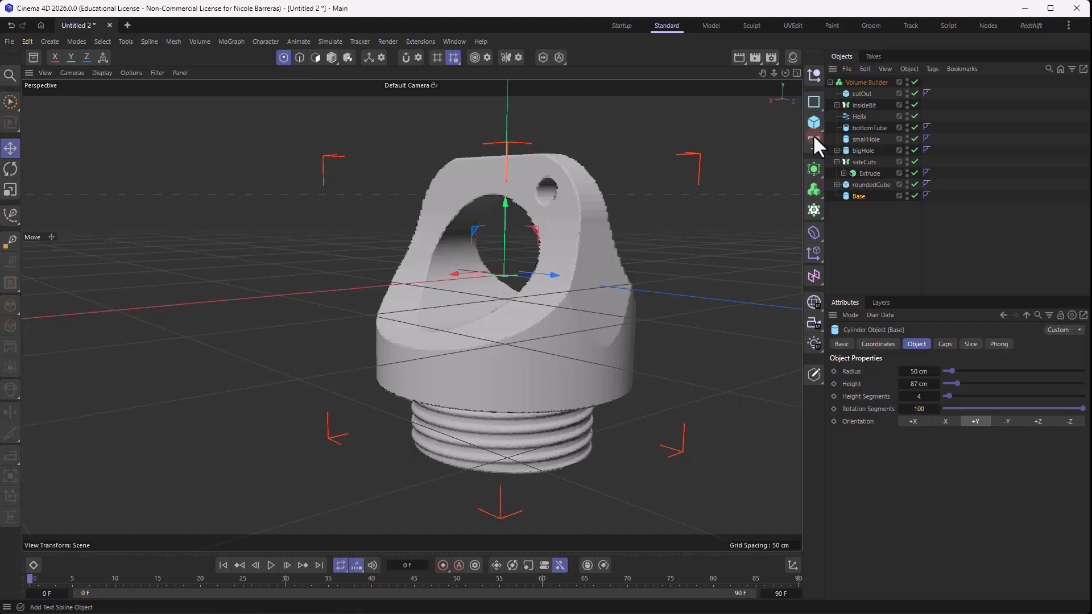
# - Add a circle spline and lay it flat in the XZ plane
pyautogui.moveTo(811, 102); pyautogui.dragTo(879, 146)
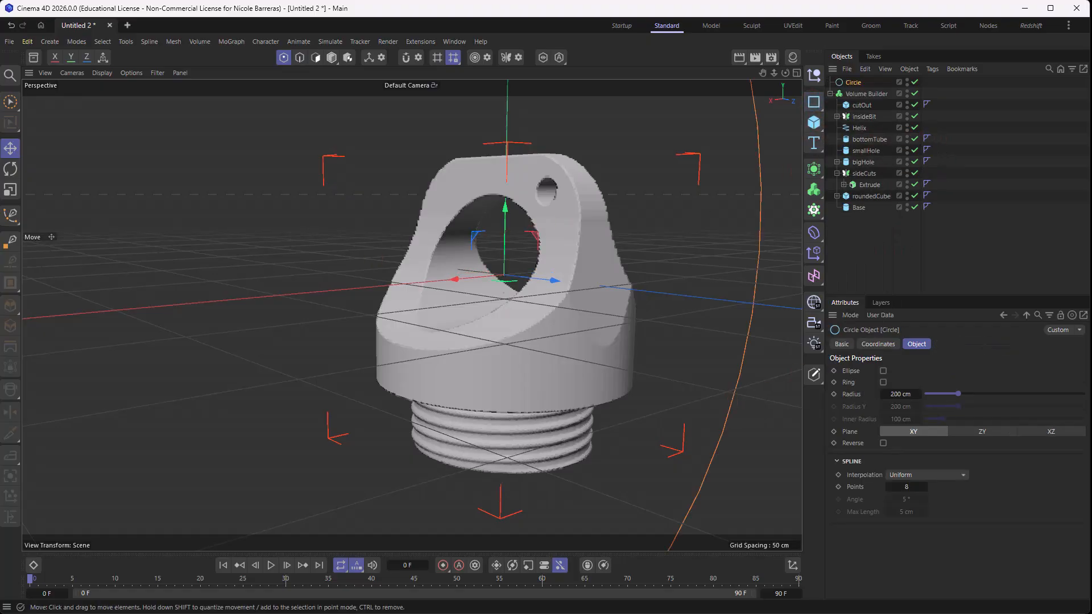
pyautogui.scroll(-5, 665, 404)
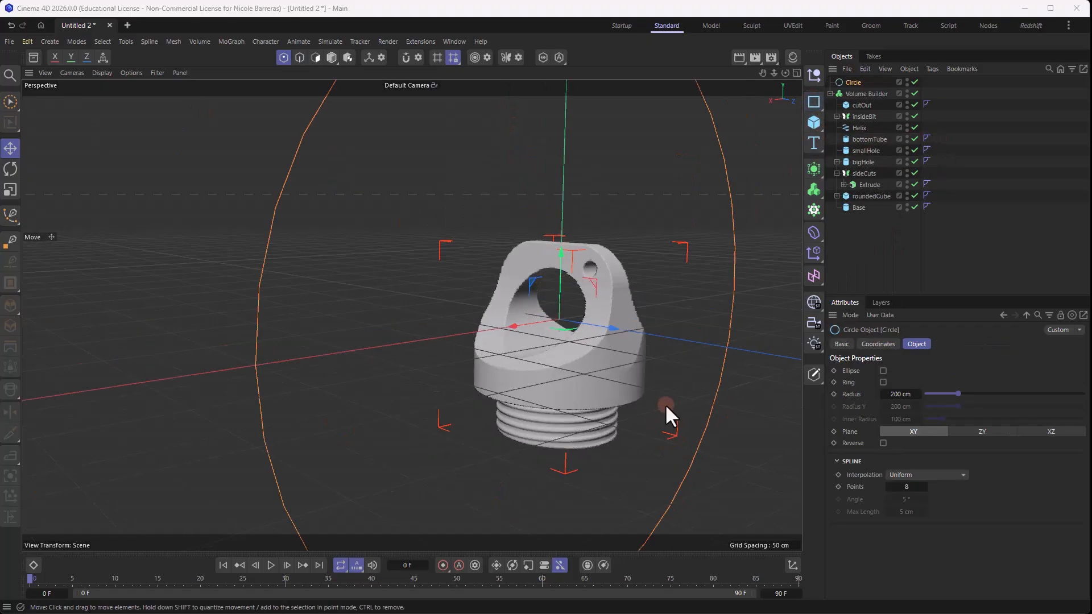
pyautogui.click(1051, 432)
pyautogui.scroll(-3, 653, 329)
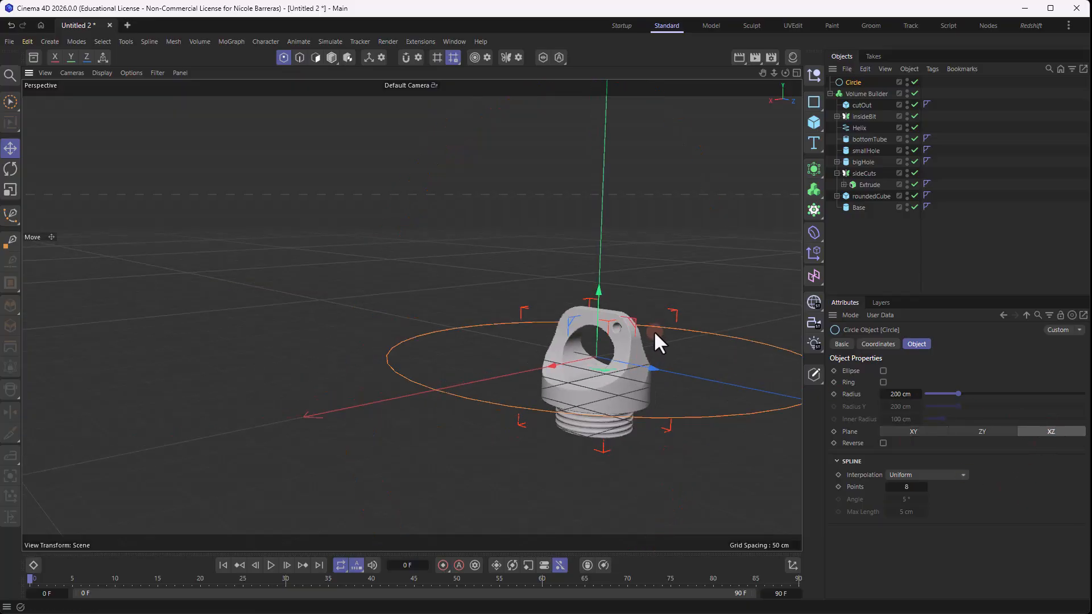
pyautogui.keyDown('alt'); pyautogui.moveTo(653, 330); pyautogui.dragTo(632, 310); pyautogui.keyUp('alt')
# - Scale the circle down to a radius of about 51 cm and lower it around the lower part of the base
pyautogui.press('t')
pyautogui.moveTo(719, 255); pyautogui.dragTo(405, 313)
pyautogui.scroll(2, 524, 349)
pyautogui.press('e')
pyautogui.moveTo(483, 292); pyautogui.dragTo(477, 323)
pyautogui.scroll(4, 534, 401)
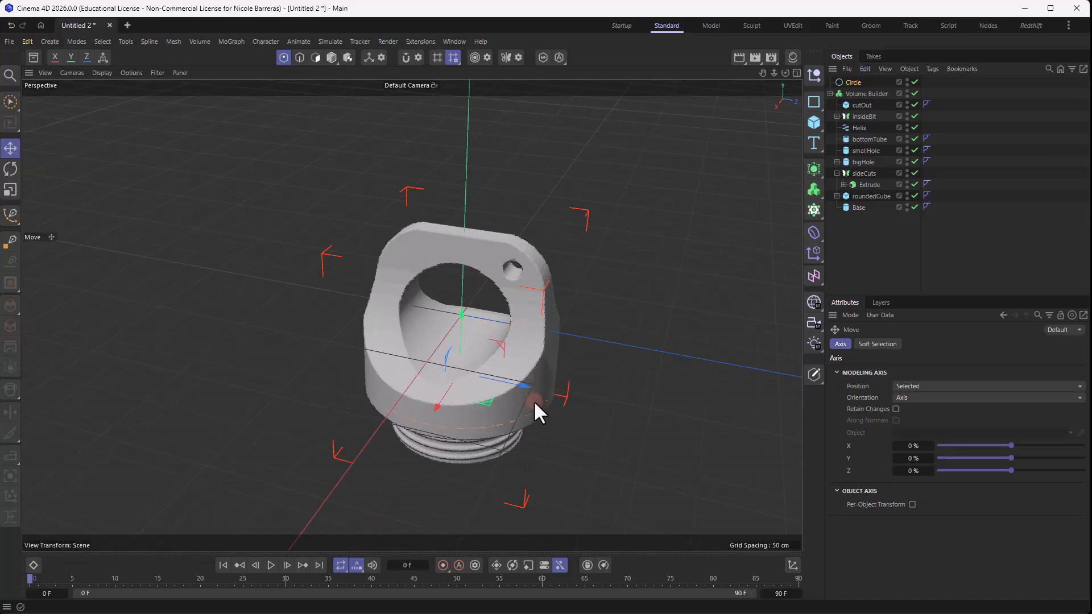
pyautogui.keyDown('alt'); pyautogui.moveTo(534, 400); pyautogui.dragTo(674, 327); pyautogui.keyUp('alt')
pyautogui.press('t')
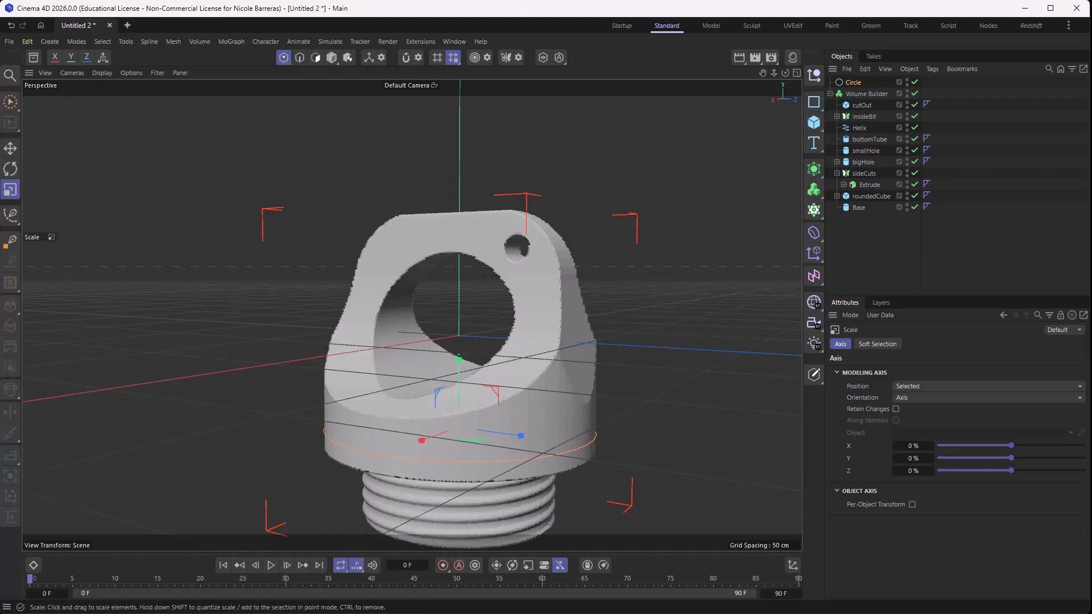
# - Put the circle into the Volume Builder and set its volume radius to 1.3 cm and density to 0.1
pyautogui.click(853, 96)
pyautogui.moveTo(853, 86); pyautogui.dragTo(856, 96)
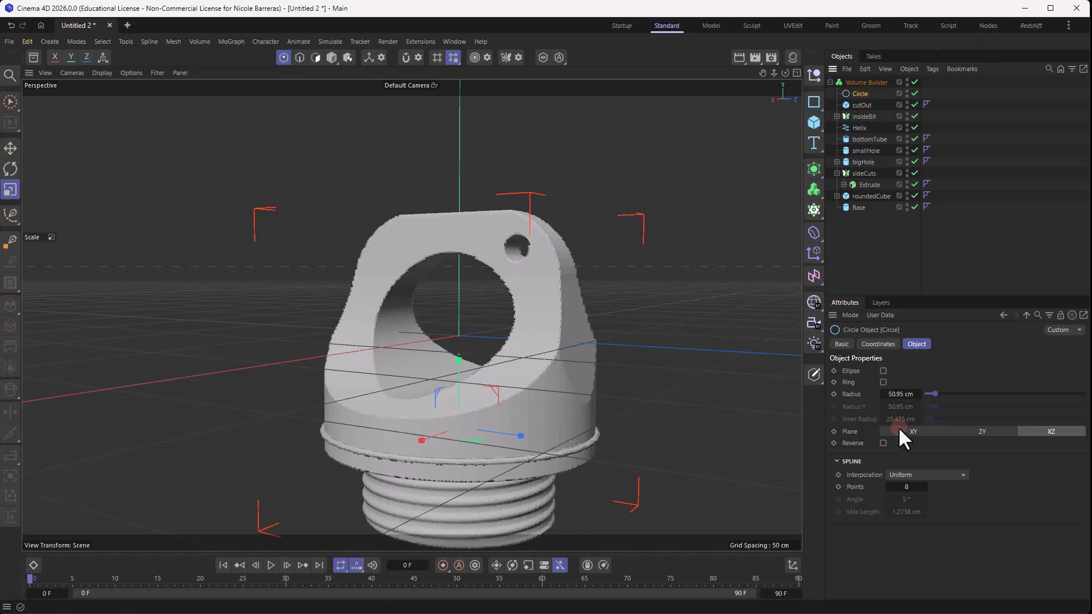
pyautogui.click(870, 83)
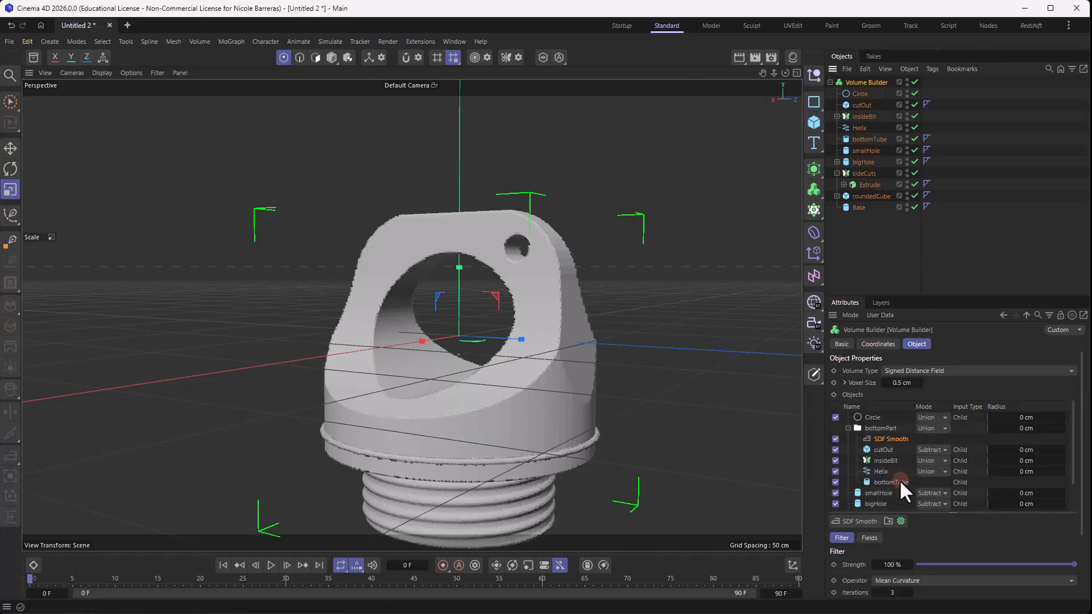
pyautogui.click(869, 415)
pyautogui.scroll(3, 515, 386)
pyautogui.keyDown('alt'); pyautogui.moveTo(578, 400); pyautogui.dragTo(568, 260, button='middle'); pyautogui.keyUp('alt')
pyautogui.scroll(2, 579, 344)
pyautogui.click(932, 538)
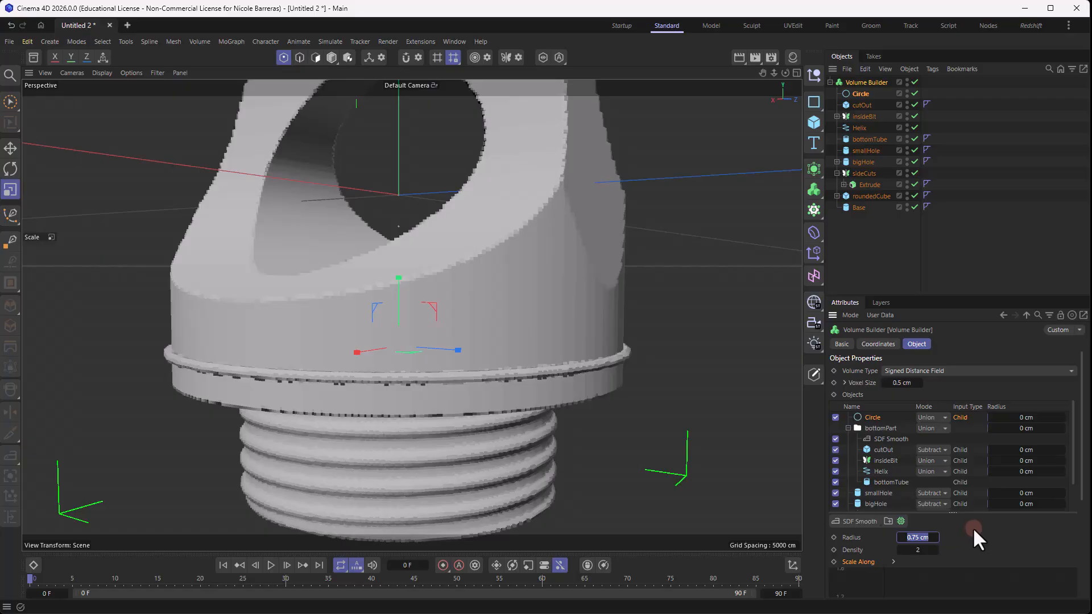
pyautogui.write('1.3')
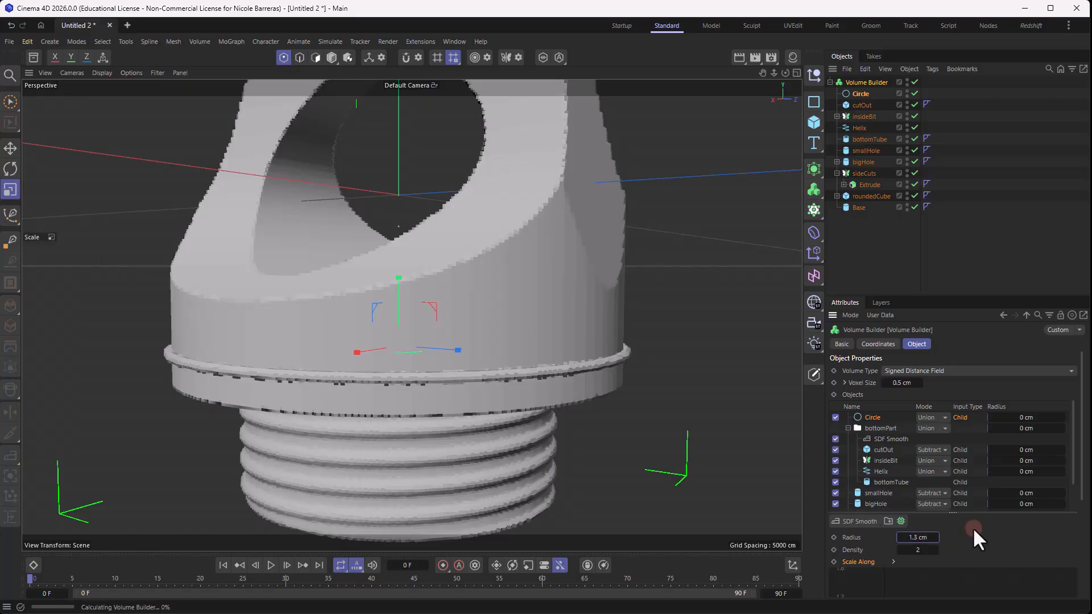
pyautogui.press('Return')
pyautogui.moveTo(913, 549); pyautogui.dragTo(910, 552)
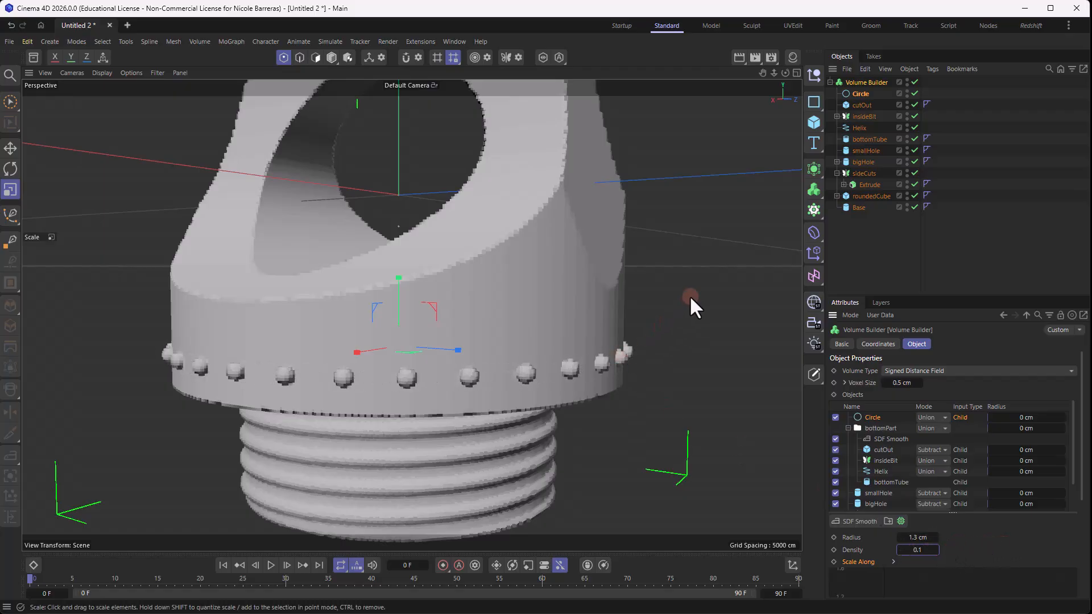
# - Add a cube, resize it to about 53 cm in Y and 67 cm in Z, and lower it across the base
pyautogui.click(814, 121)
pyautogui.scroll(-5, 620, 279)
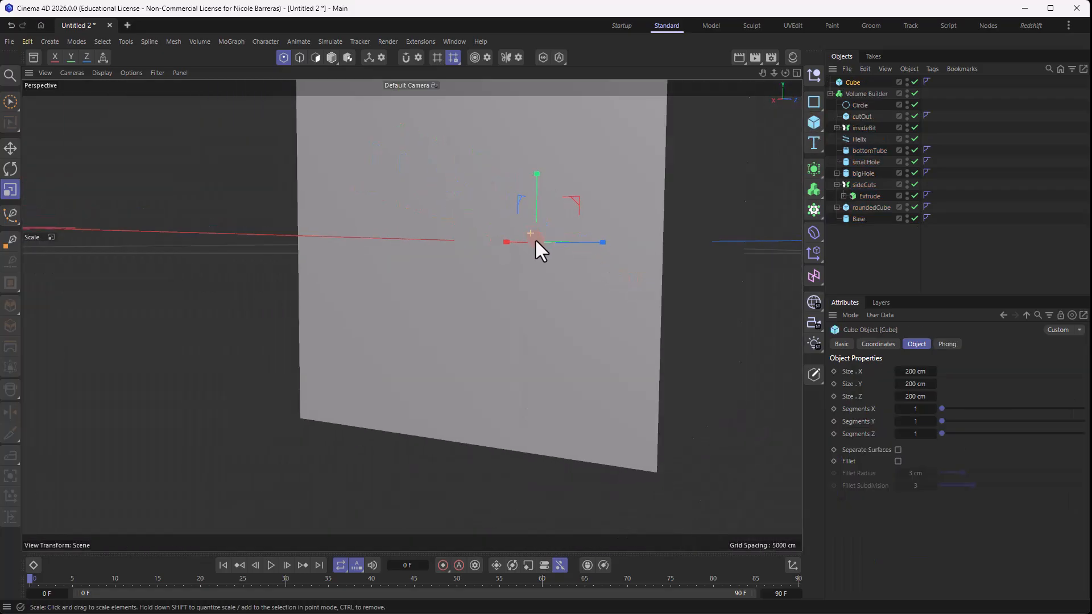
pyautogui.keyDown('alt'); pyautogui.moveTo(534, 237); pyautogui.dragTo(507, 272); pyautogui.keyUp('alt')
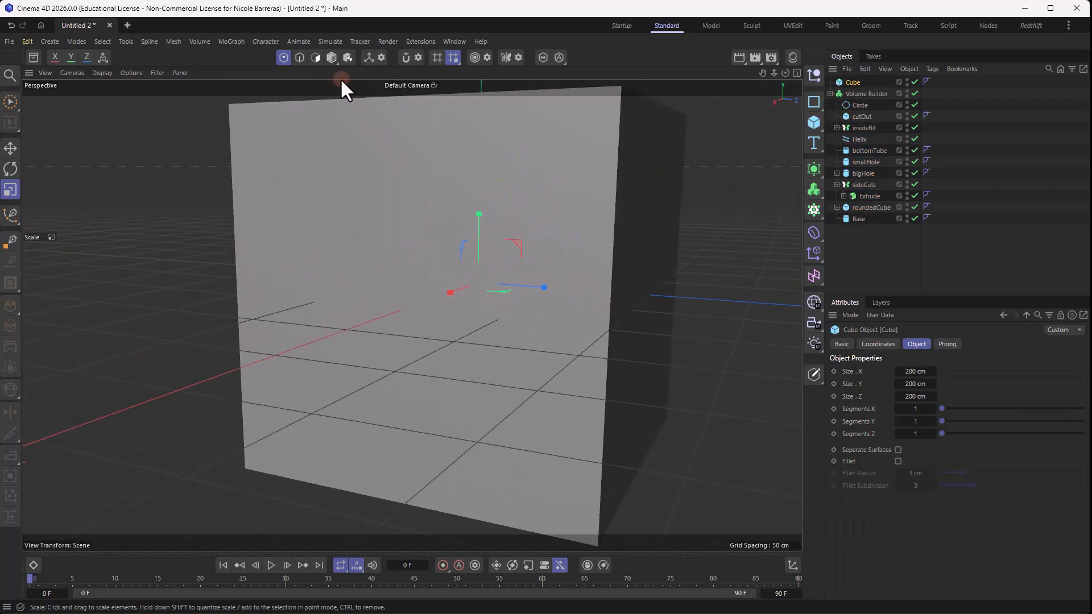
pyautogui.click(331, 58)
pyautogui.moveTo(650, 298); pyautogui.dragTo(535, 288)
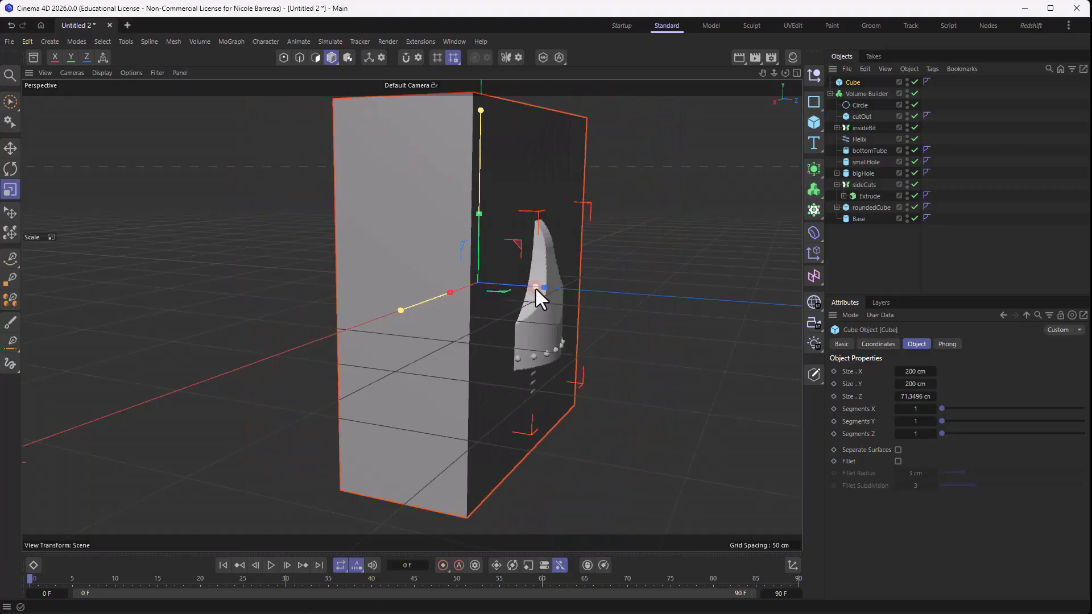
pyautogui.moveTo(478, 114); pyautogui.dragTo(477, 258)
pyautogui.press('e')
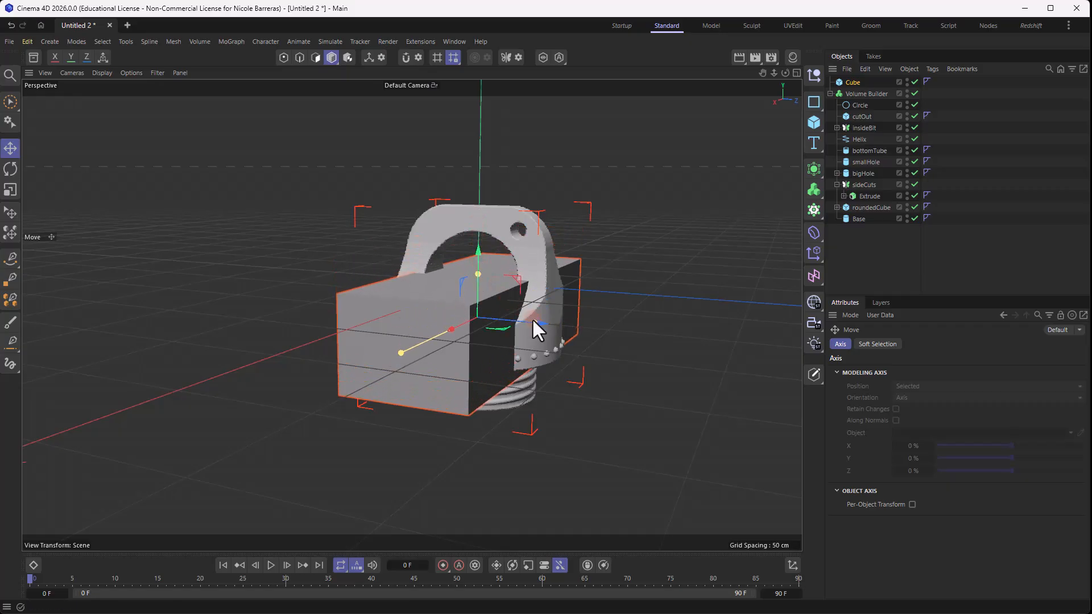
# - Put the cube into the Volume Builder above Circle and set its mode to Subtract
pyautogui.click(858, 94)
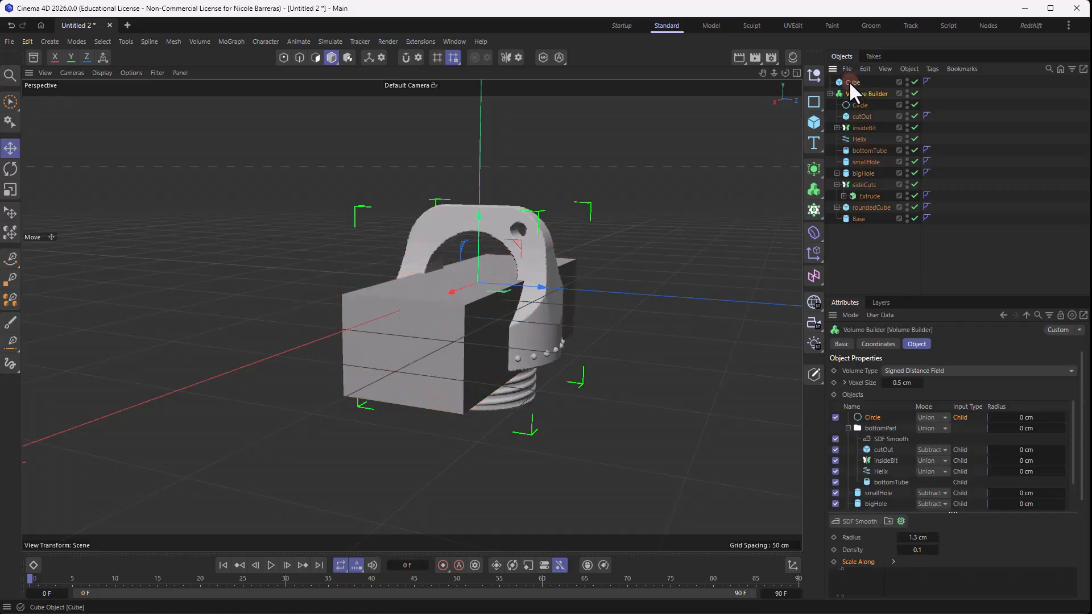
pyautogui.moveTo(848, 81); pyautogui.dragTo(859, 91)
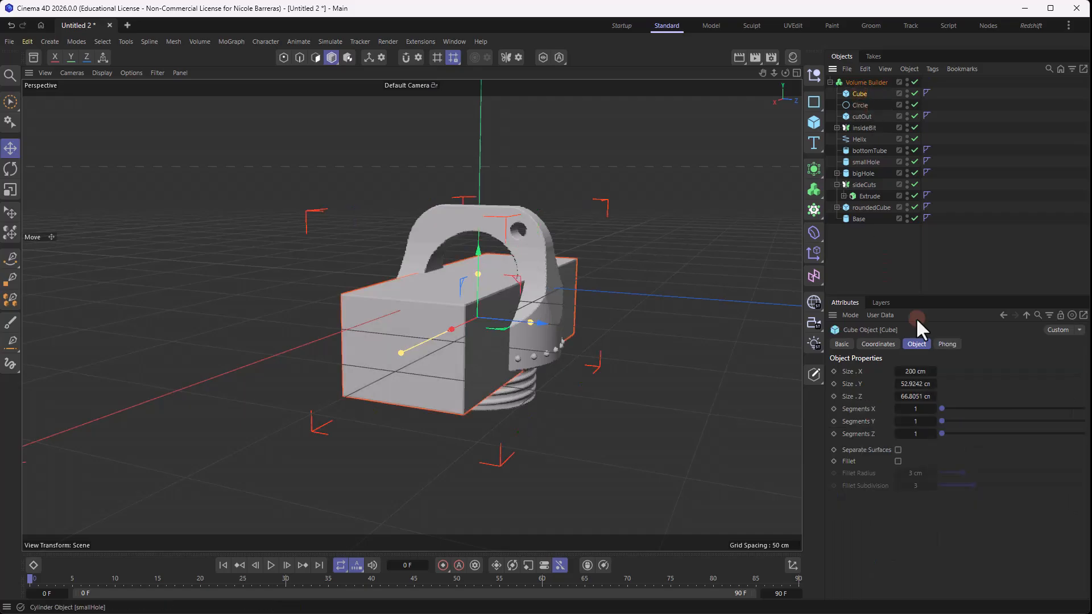
pyautogui.click(866, 82)
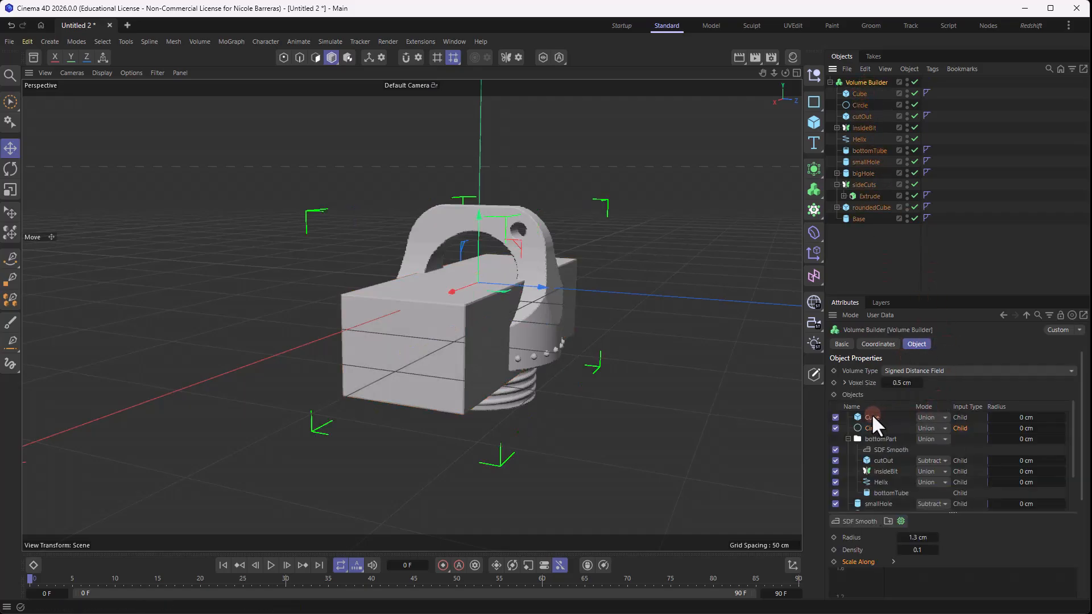
pyautogui.click(871, 416)
pyautogui.click(926, 418)
pyautogui.click(935, 445)
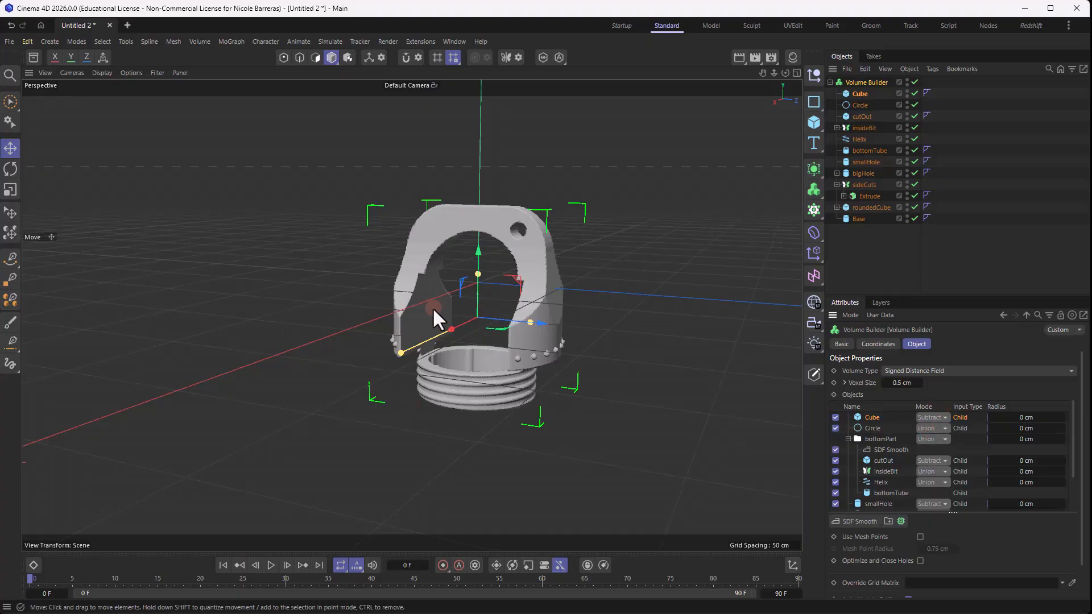
# - Create a new folder in the Volume Builder's object list and put Cube and Circle in it, with Cube on top
pyautogui.click(888, 521)
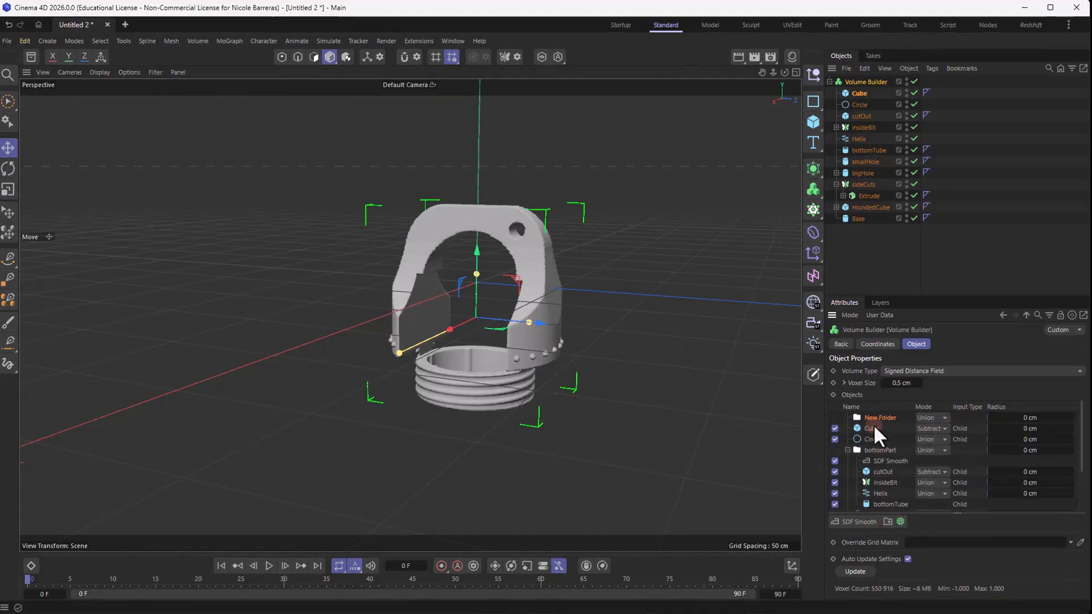
pyautogui.moveTo(814, 473)
pyautogui.mouseDown()
pyautogui.moveTo(824, 451)
pyautogui.moveTo(802, 470)
pyautogui.mouseUp()
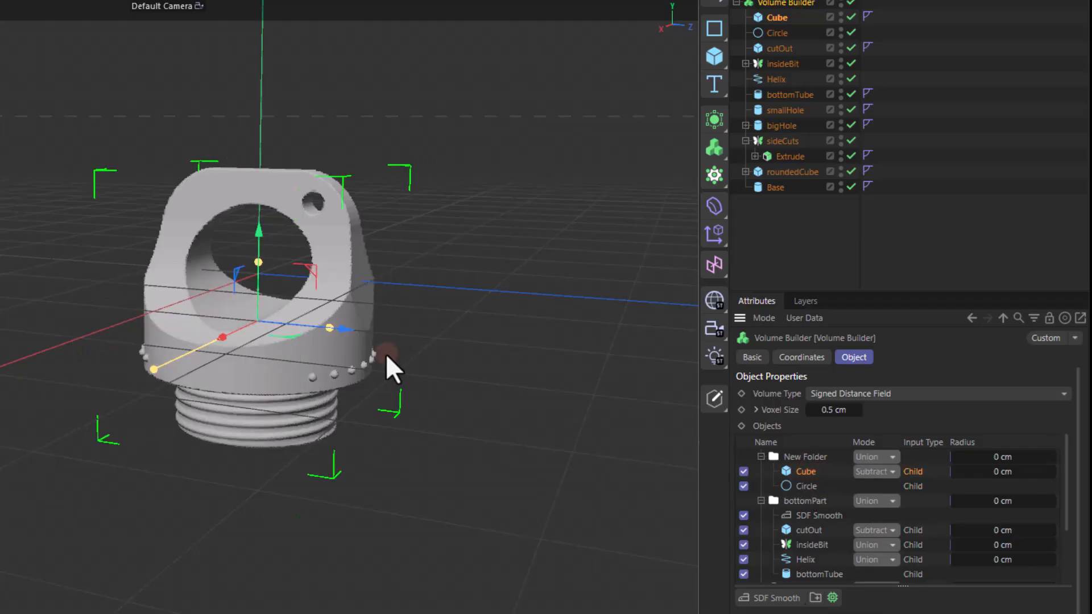
pyautogui.scroll(5, 381, 353)
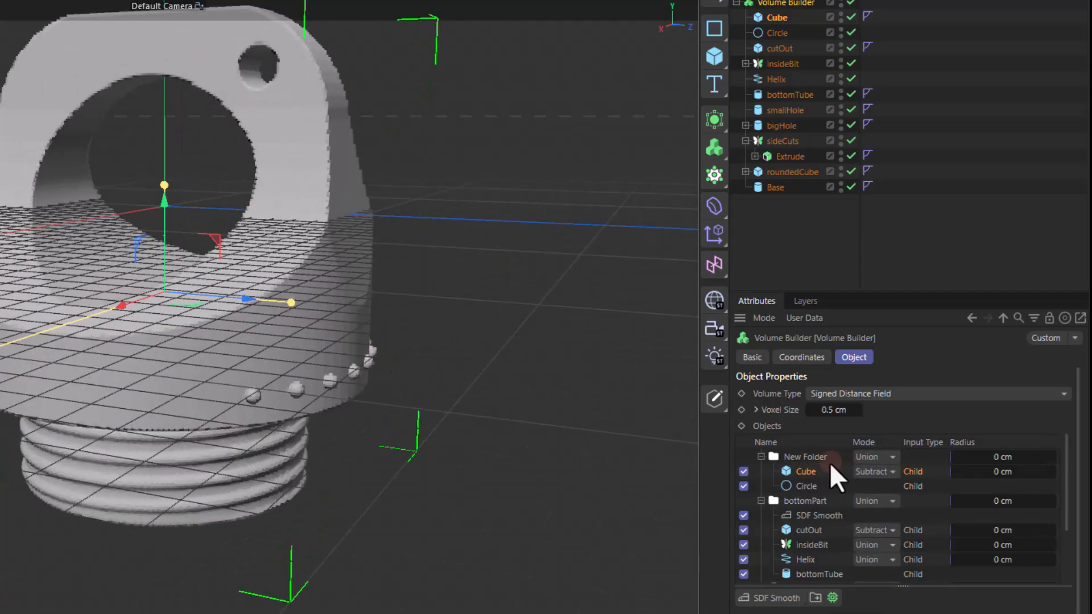
# - Rename the new folder in the Volume Builder's object list as Bumps
pyautogui.doubleClick(810, 458)
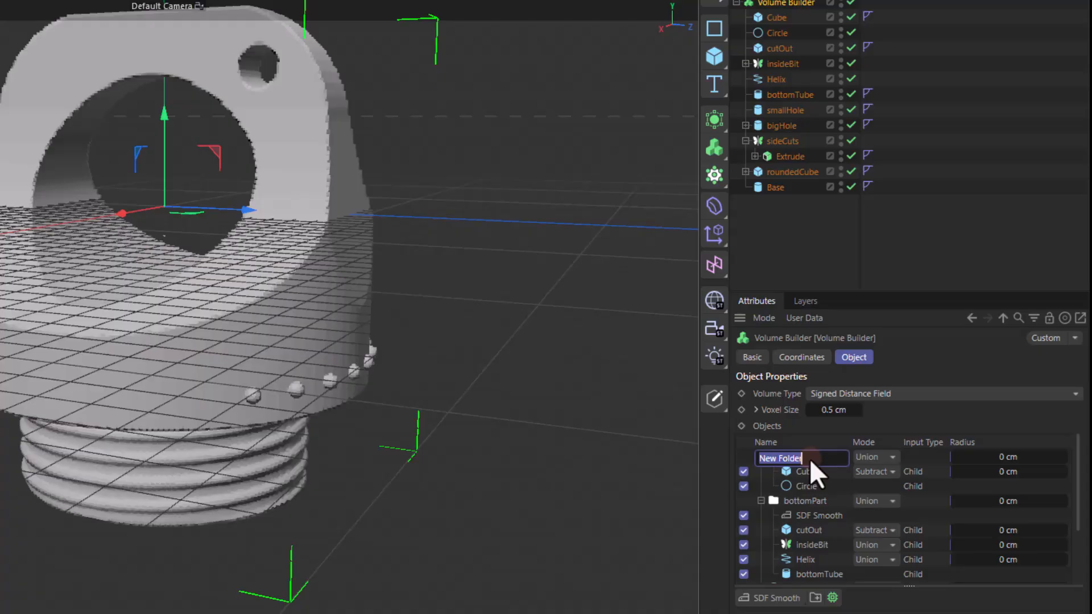
pyautogui.write('Bumps')
pyautogui.press('Return')
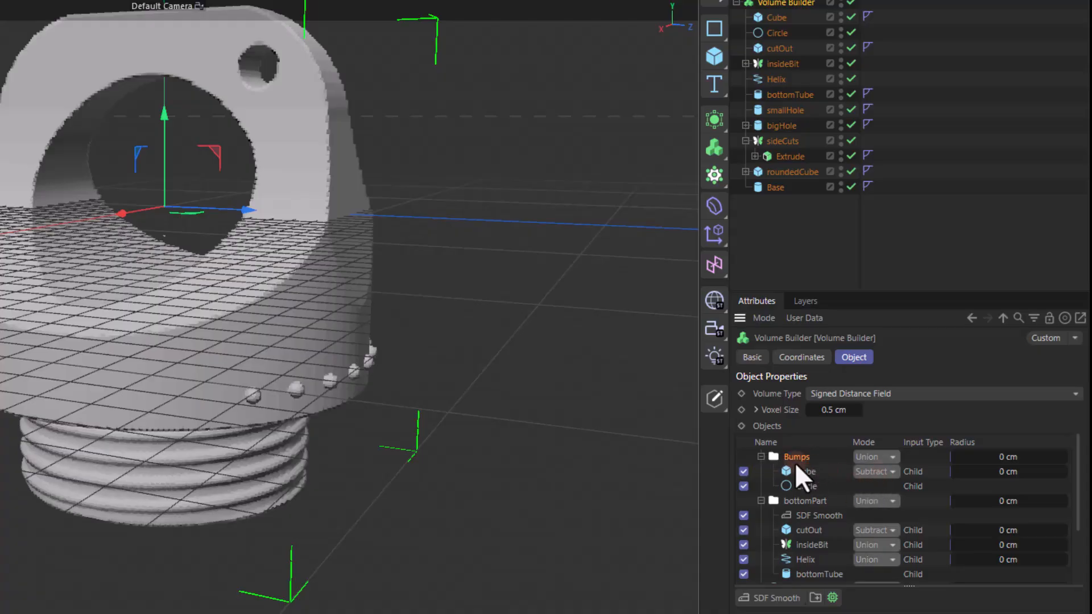
# - Rename the subtracting Cube as bumpCutOut and the Circle that forms the beads as bumps
pyautogui.doubleClick(776, 17)
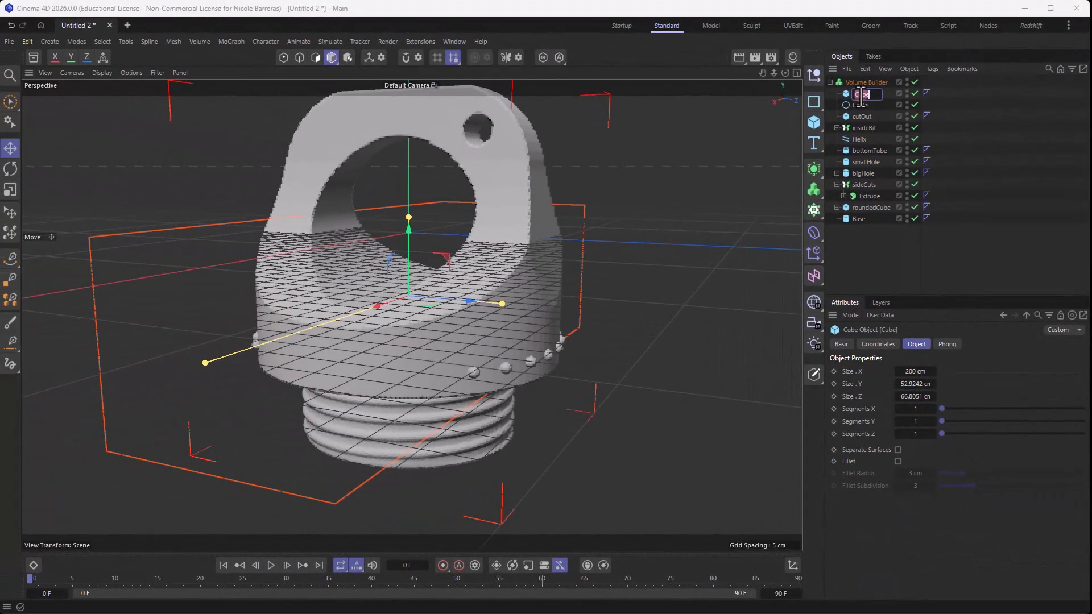
pyautogui.write('bumpCutOut')
pyautogui.press('Return')
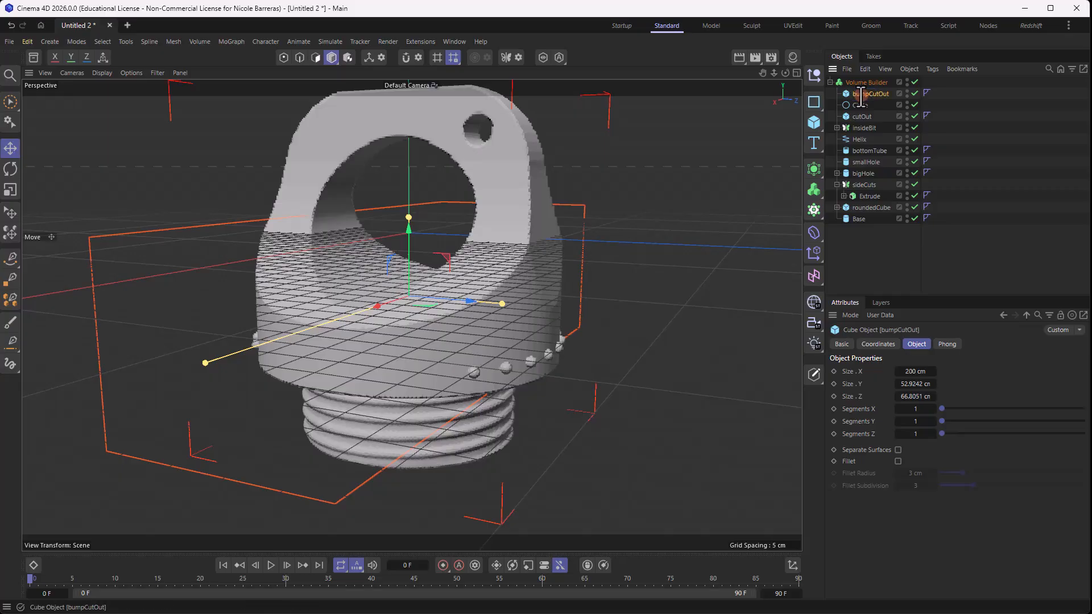
pyautogui.doubleClick(861, 105)
pyautogui.write('mps')
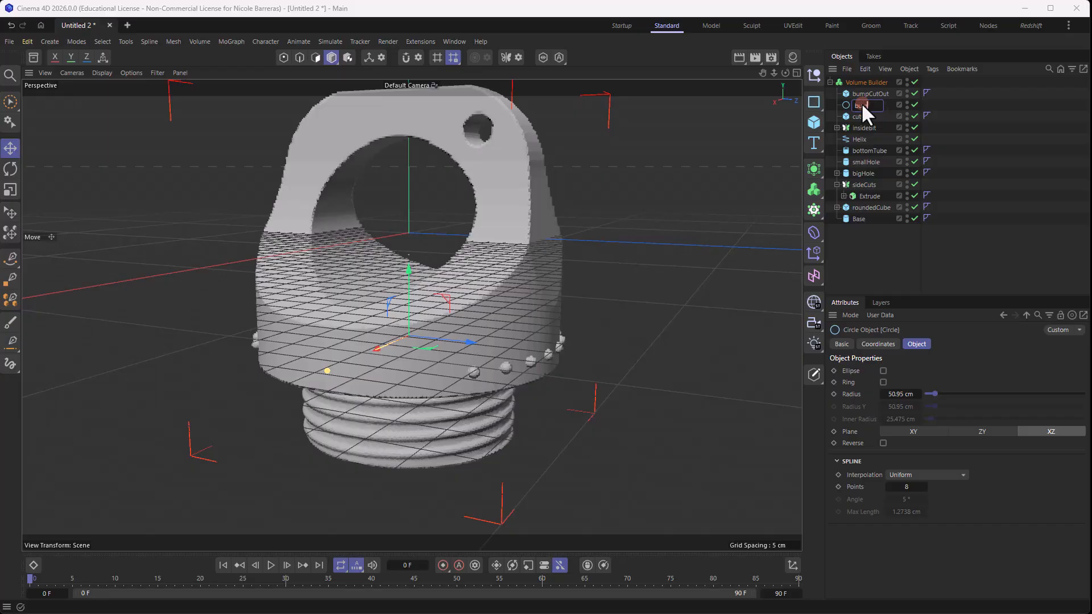
pyautogui.press('Return')
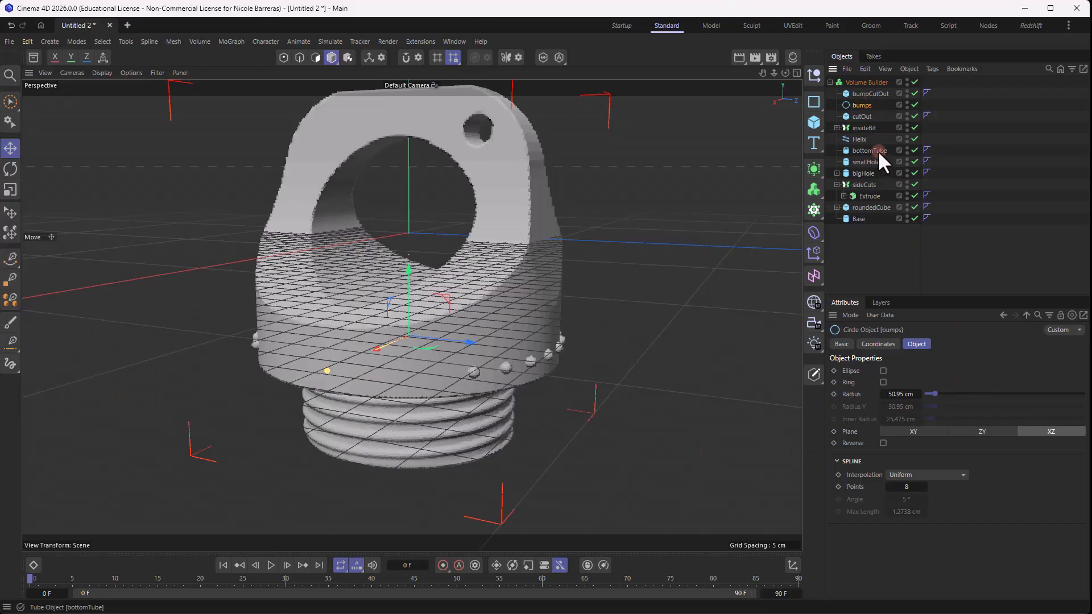
# - Add another SDF Smooth layer to the Volume Builder's object list
pyautogui.click(867, 82)
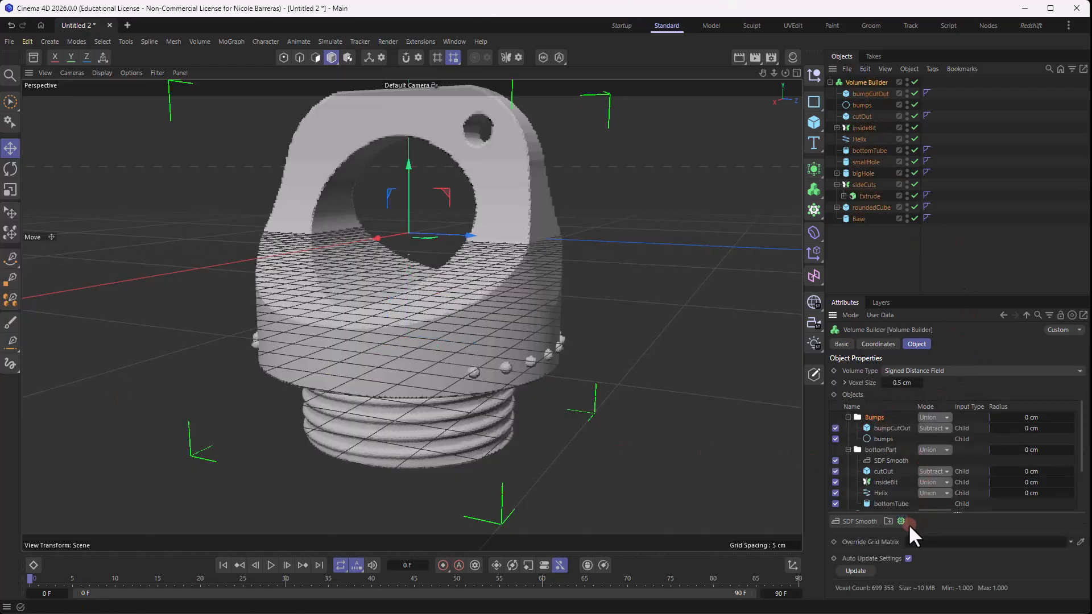
pyautogui.click(866, 522)
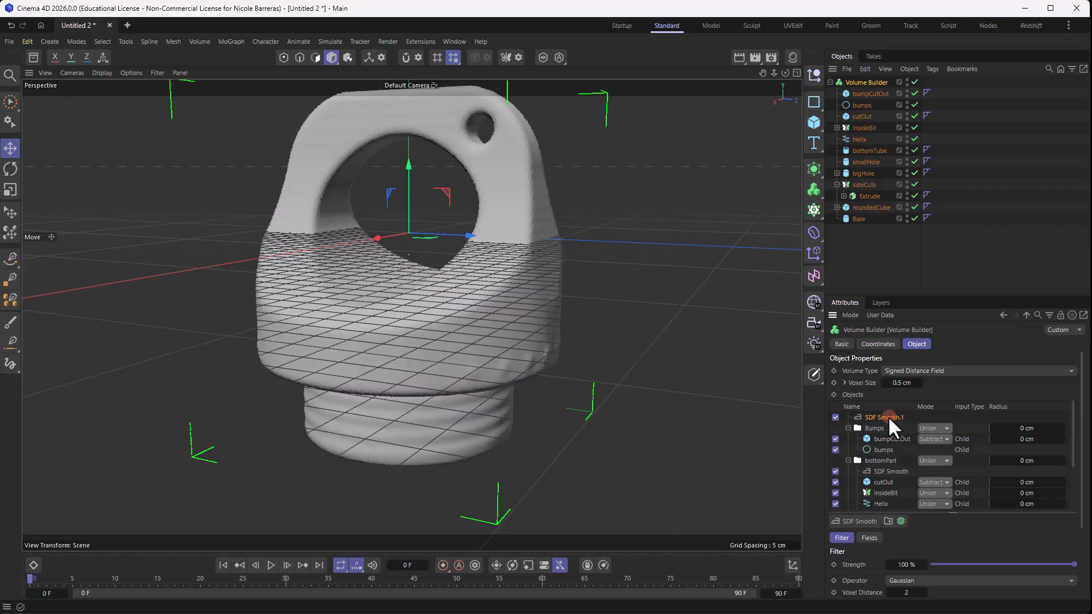
# - Change the top SDF Smooth layer's operator to Laplacian Flow in the Volume Builder
pyautogui.scroll(-1, 552, 230)
pyautogui.moveTo(489, 206)
pyautogui.keyDown('alt'); pyautogui.mouseDown()
pyautogui.moveTo(504, 204)
pyautogui.moveTo(494, 211)
pyautogui.mouseUp(); pyautogui.keyUp('alt')
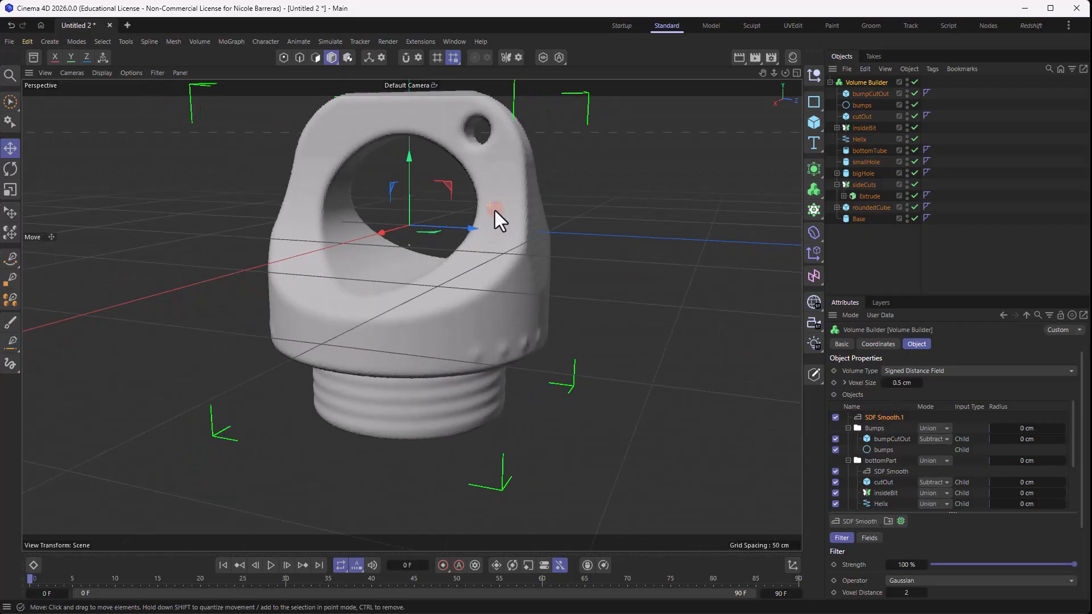
pyautogui.click(935, 580)
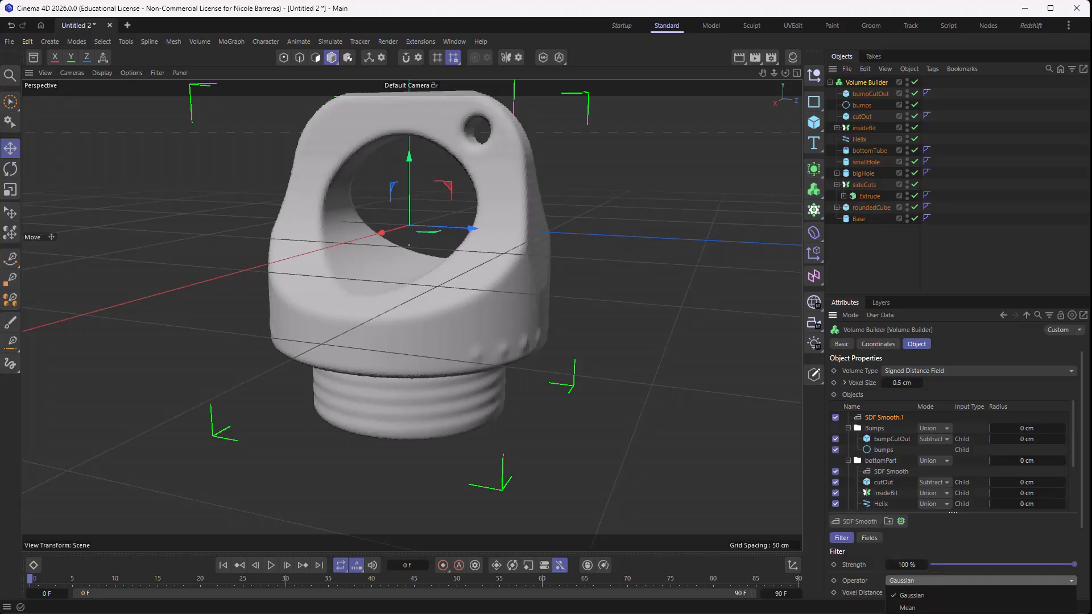
pyautogui.click(967, 601)
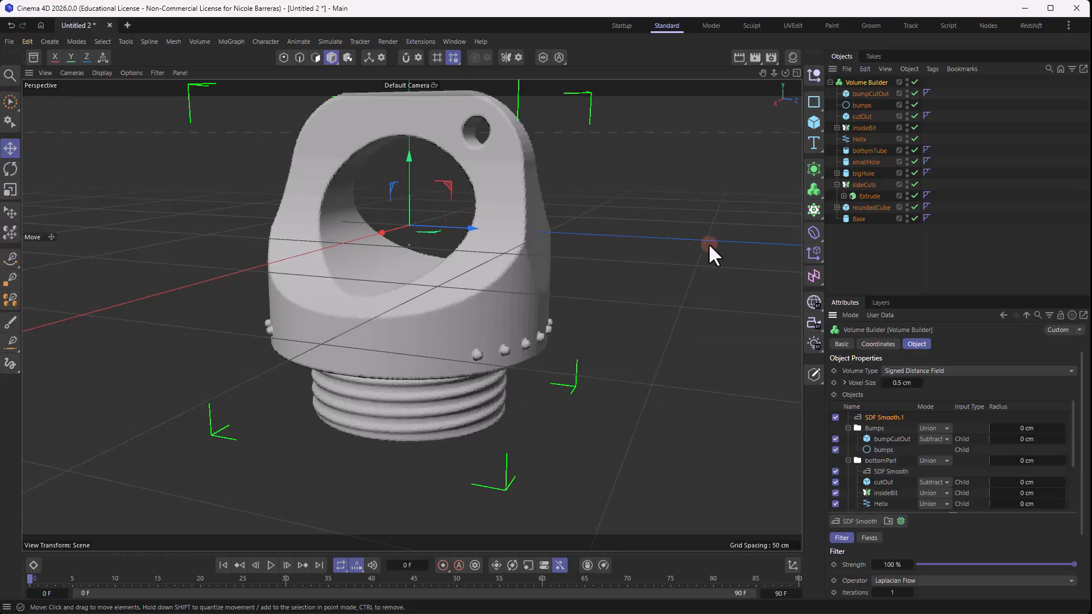
pyautogui.click(910, 268)
pyautogui.moveTo(616, 219)
pyautogui.keyDown('alt'); pyautogui.mouseDown()
pyautogui.moveTo(585, 206)
pyautogui.moveTo(609, 206)
pyautogui.mouseUp(); pyautogui.keyUp('alt')
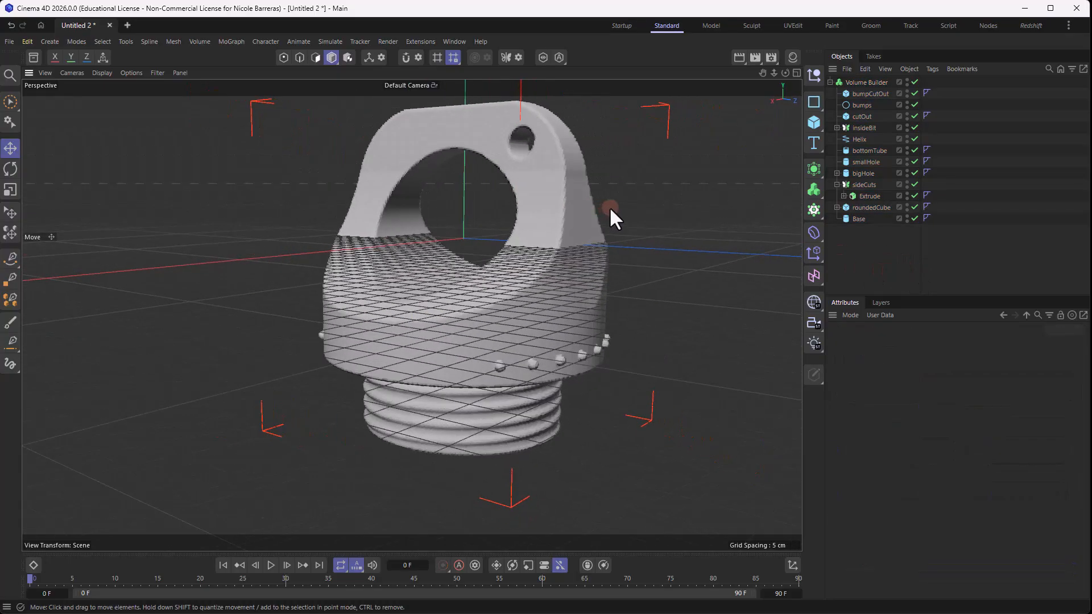
pyautogui.scroll(-3, 609, 207)
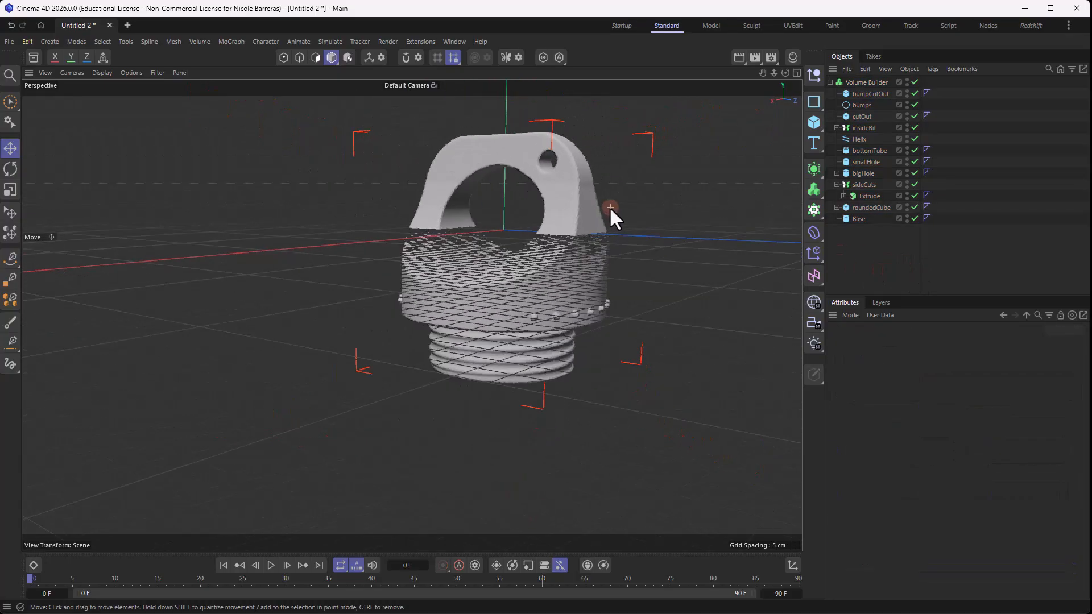
# - Set the Laplacian Flow iterations of the Volume Builder's top SDF Smooth layer to 5
pyautogui.click(858, 83)
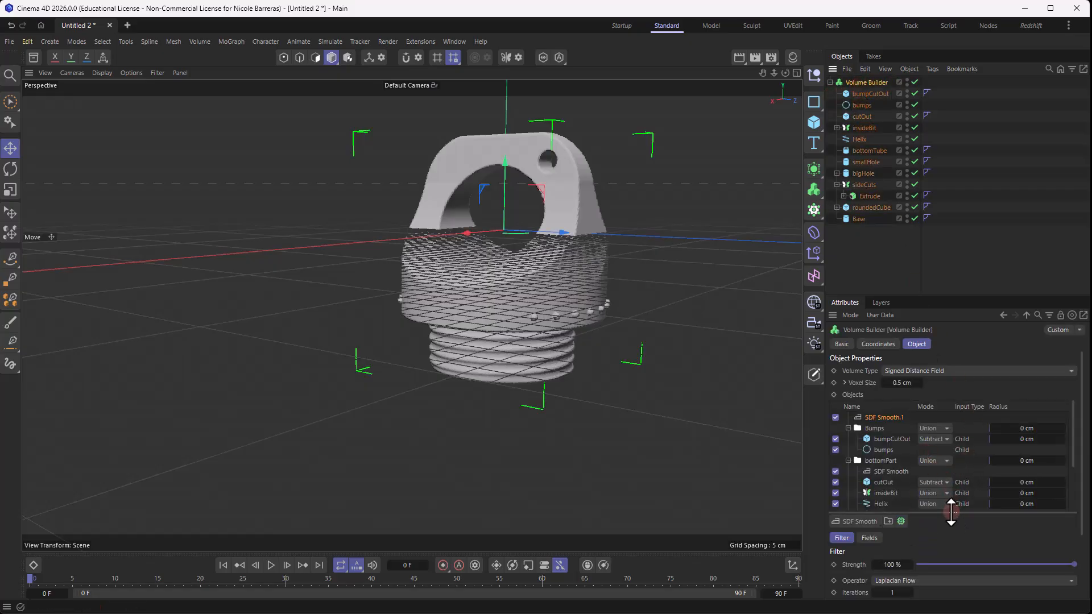
pyautogui.moveTo(950, 511); pyautogui.dragTo(951, 470)
pyautogui.click(910, 550)
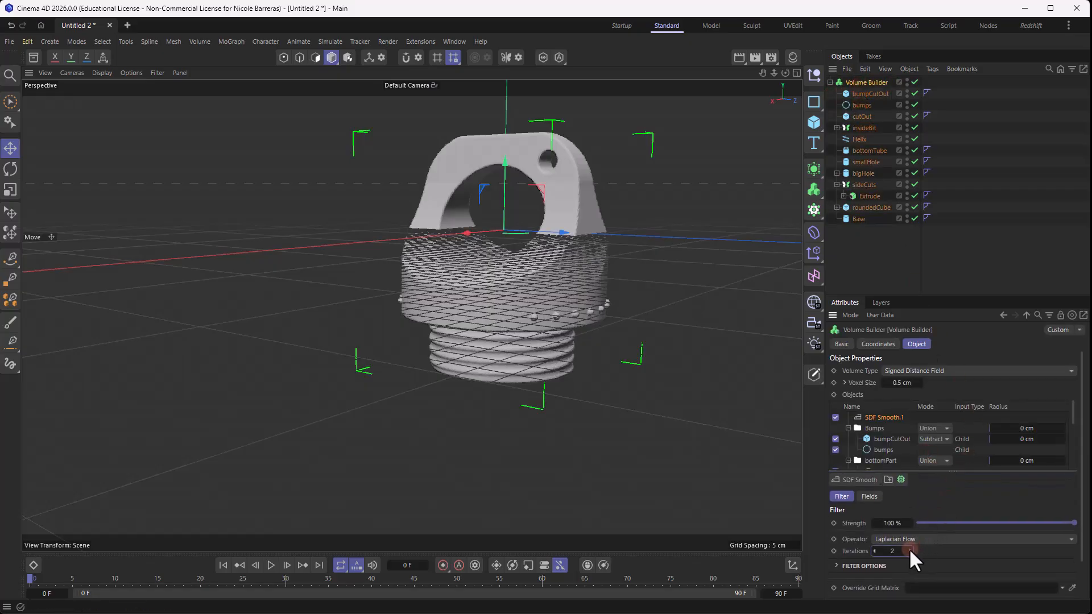
pyautogui.click(908, 549)
pyautogui.click(909, 549)
pyautogui.scroll(3, 557, 262)
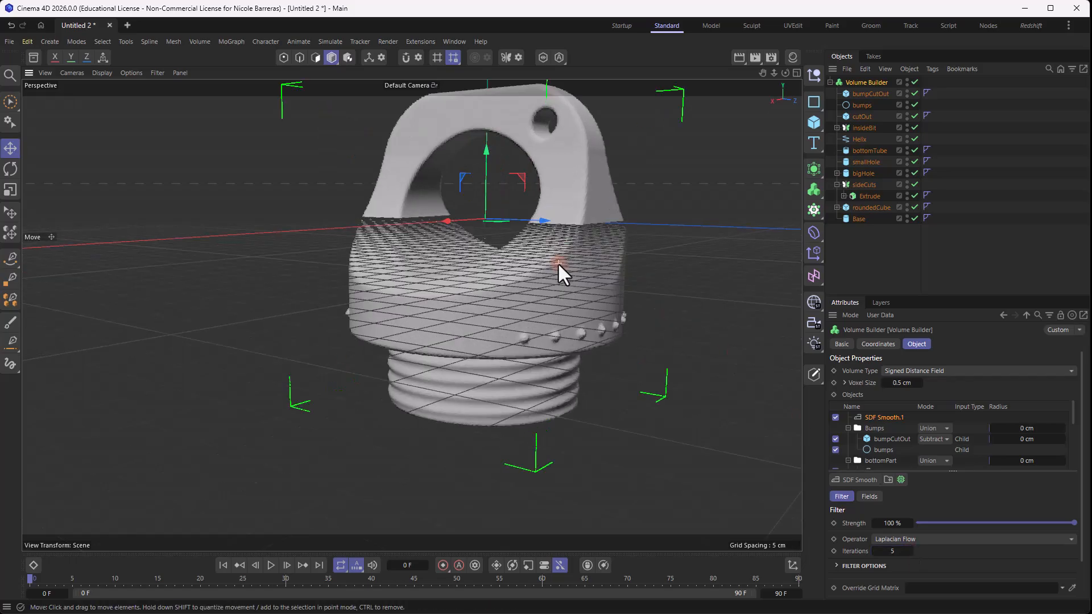
pyautogui.scroll(8, 578, 267)
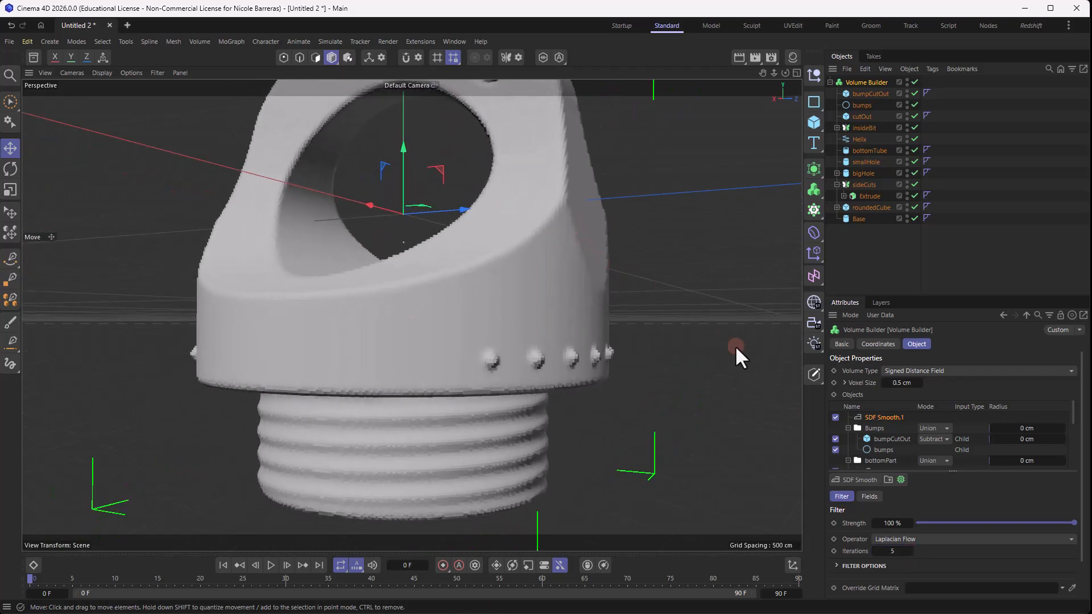
# - Toggle the top SDF Smooth layer off and on to compare the cap's surface with and without it
pyautogui.click(835, 416)
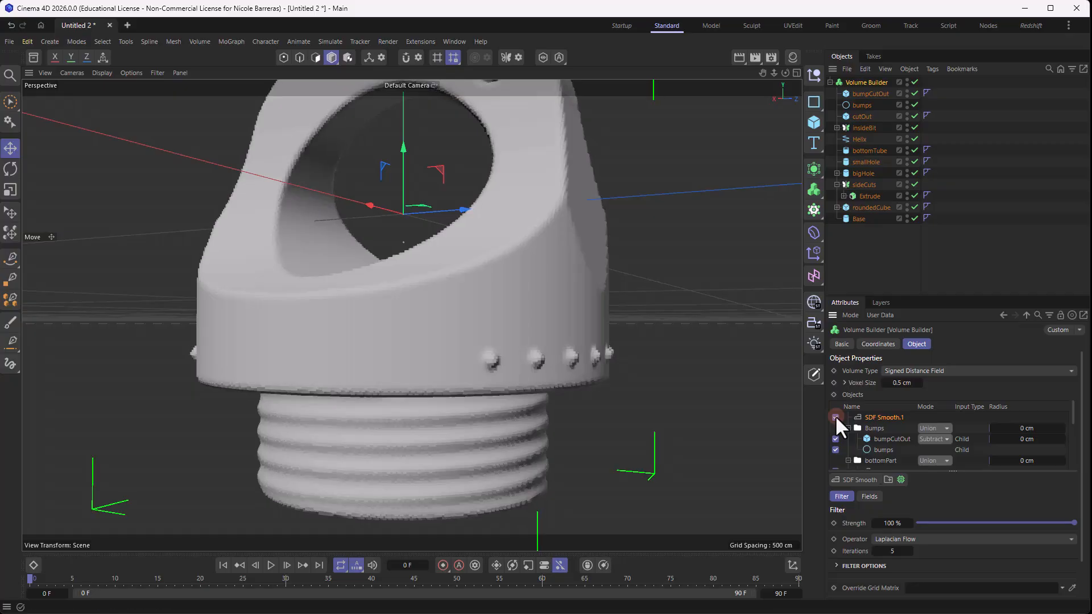
pyautogui.click(835, 417)
pyautogui.moveTo(427, 267)
pyautogui.keyDown('alt'); pyautogui.mouseDown()
pyautogui.moveTo(445, 241)
pyautogui.moveTo(493, 240)
pyautogui.moveTo(422, 282)
pyautogui.moveTo(439, 284)
pyautogui.mouseUp(); pyautogui.keyUp('alt')
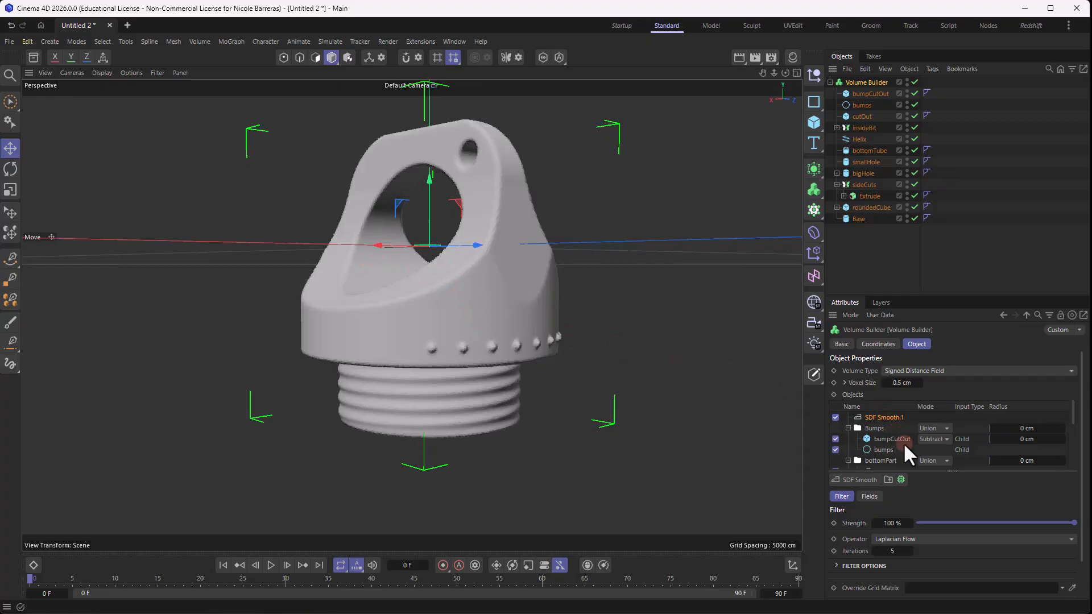
# - Set the Helix in the bottomPart folder of the Volume Builder's object list to Subtract mode
pyautogui.scroll(-5, 898, 441)
pyautogui.scroll(3, 892, 439)
pyautogui.scroll(-3, 887, 447)
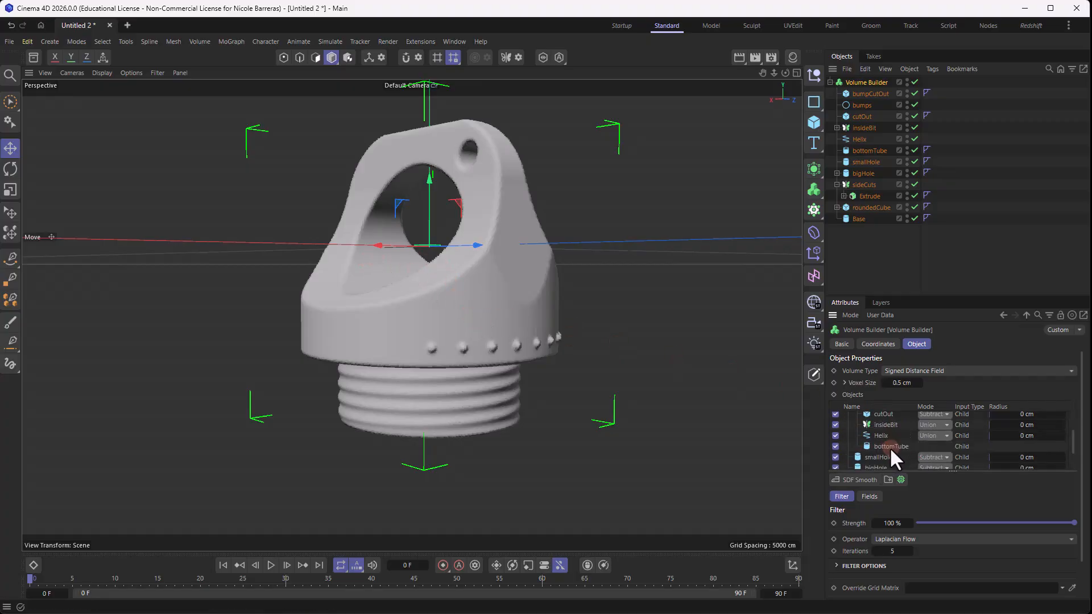
pyautogui.click(882, 435)
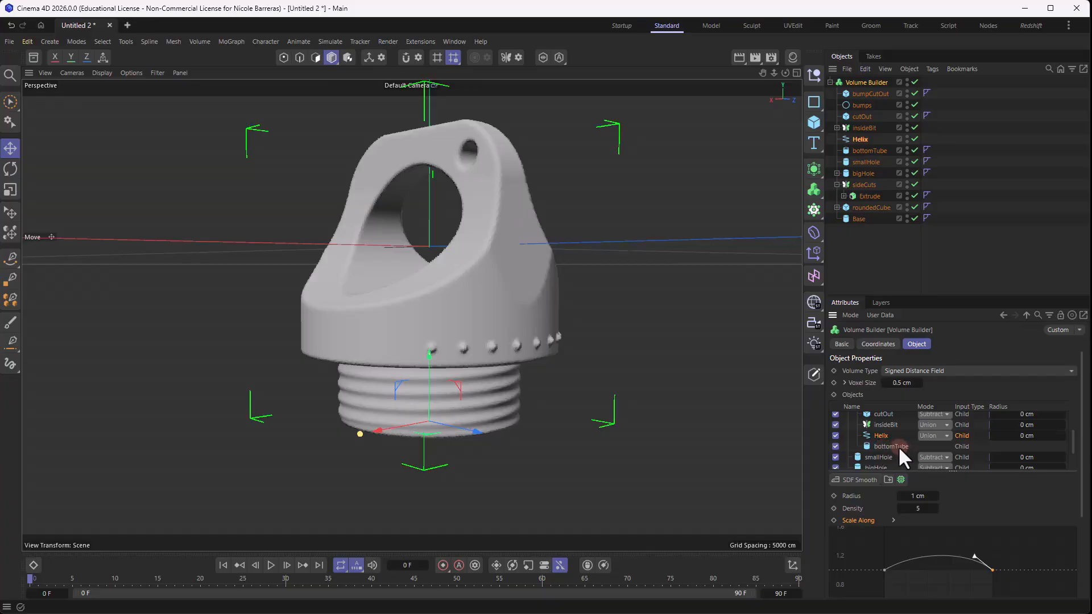
pyautogui.click(937, 436)
pyautogui.click(943, 463)
pyautogui.scroll(3, 448, 417)
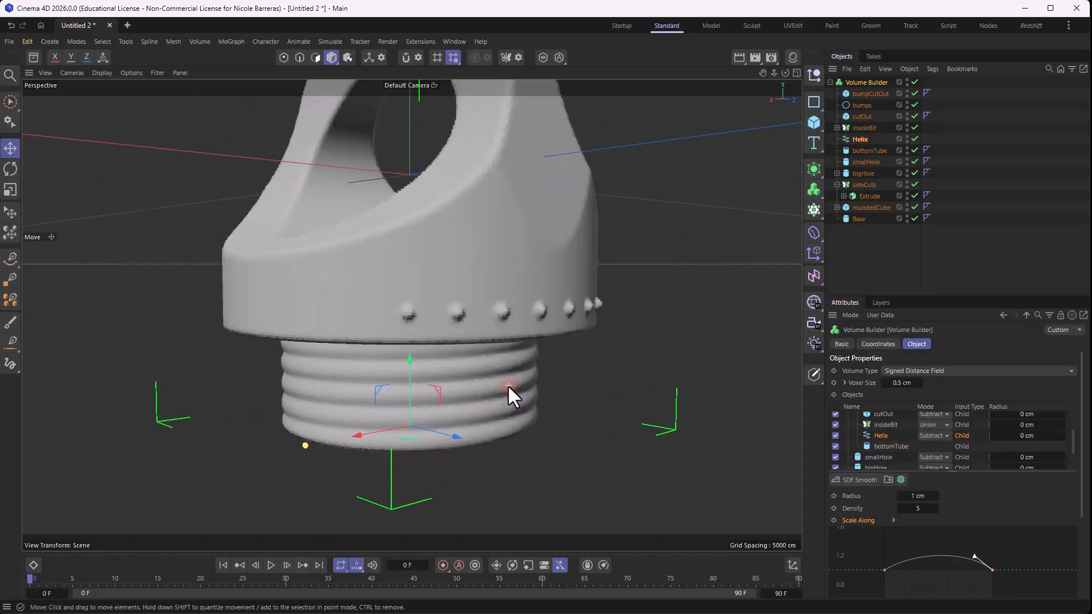
pyautogui.scroll(5, 507, 384)
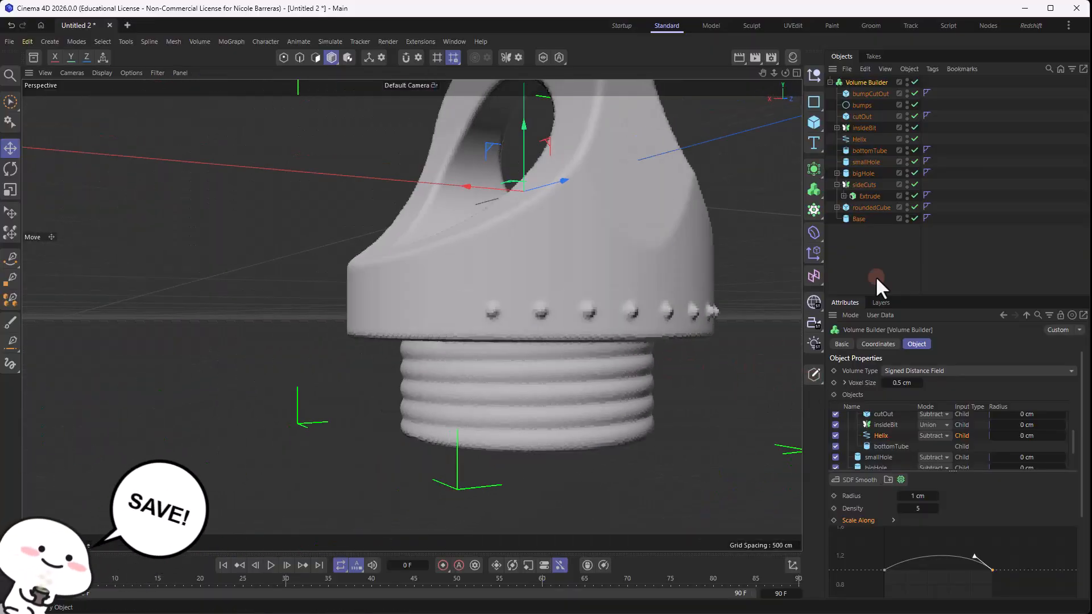
pyautogui.click(882, 285)
pyautogui.keyDown('alt'); pyautogui.moveTo(565, 312); pyautogui.dragTo(478, 316); pyautogui.keyUp('alt')
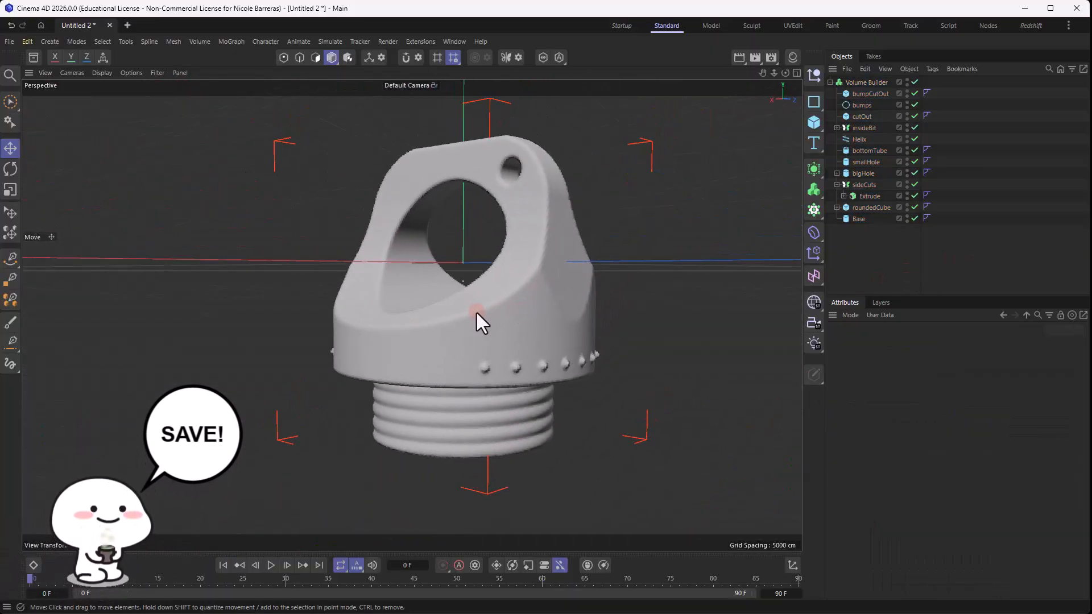
# - Add a Volume Mesher and make the Volume Builder its child
pyautogui.click(854, 83)
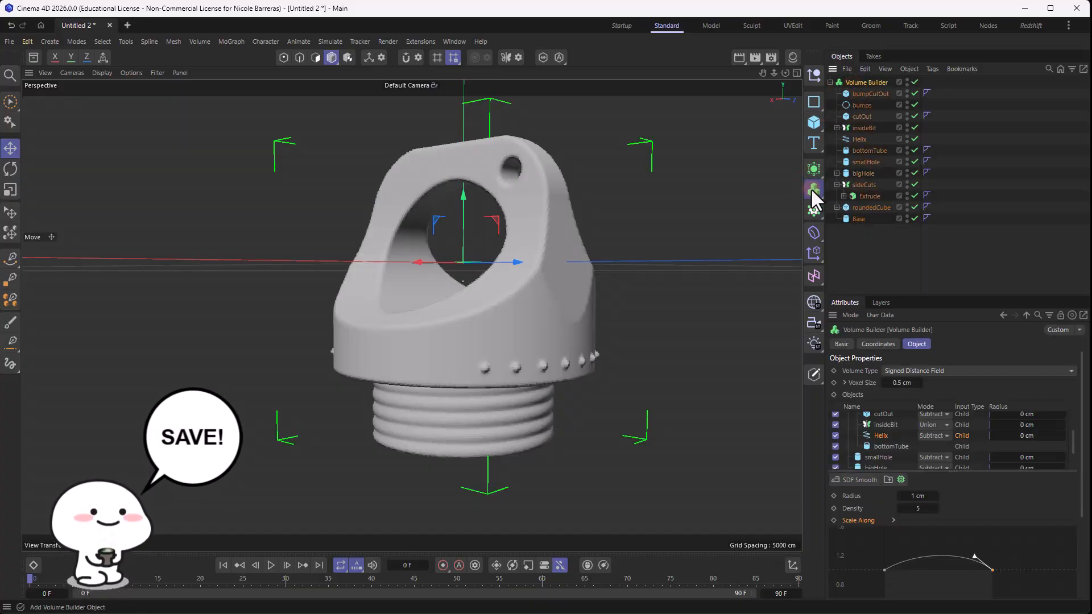
pyautogui.moveTo(810, 188); pyautogui.dragTo(848, 219)
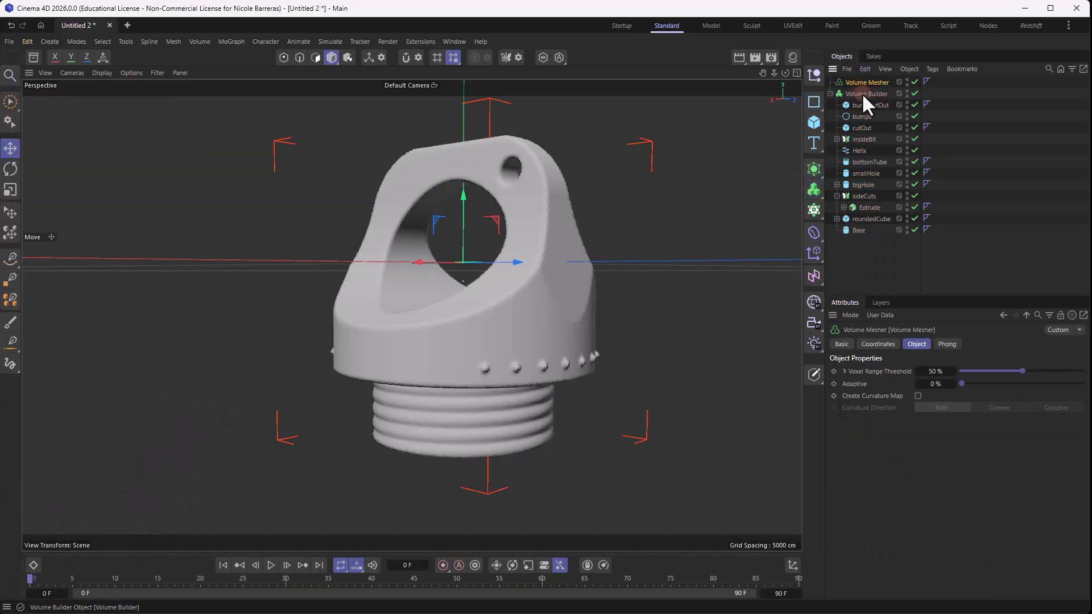
pyautogui.moveTo(861, 93); pyautogui.dragTo(883, 80)
# - Examine the meshed cap from several angles, checking the side cuts, holes, beads and threads
pyautogui.click(853, 246)
pyautogui.keyDown('alt'); pyautogui.moveTo(534, 276); pyautogui.dragTo(385, 288); pyautogui.keyUp('alt')
pyautogui.click(876, 219)
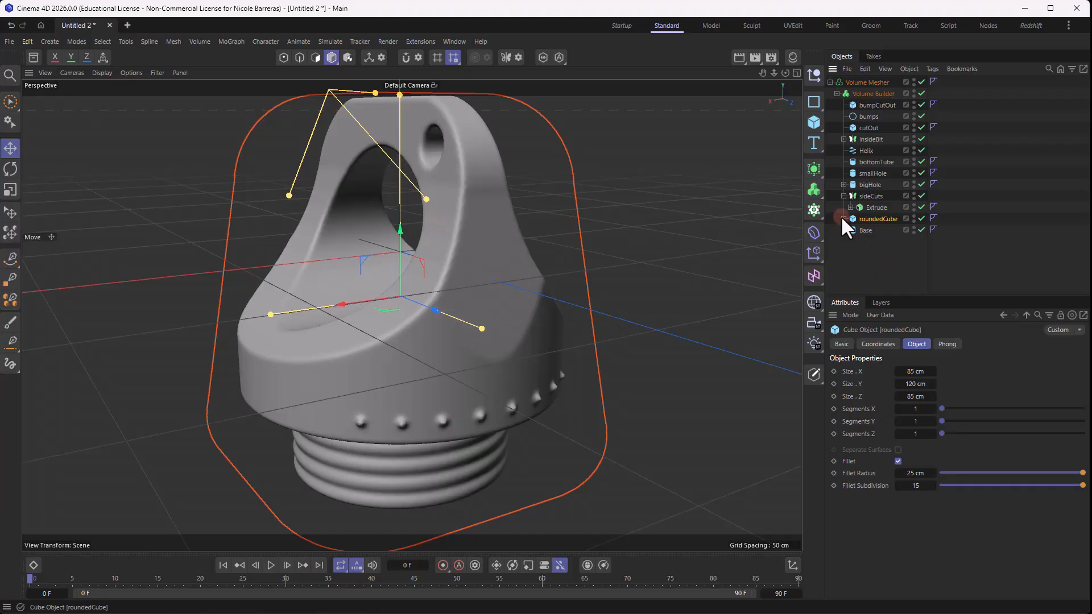
pyautogui.moveTo(402, 216)
pyautogui.mouseDown()
pyautogui.moveTo(398, 241)
pyautogui.moveTo(398, 222)
pyautogui.mouseUp()
pyautogui.keyDown('alt'); pyautogui.moveTo(547, 203); pyautogui.dragTo(659, 209); pyautogui.keyUp('alt')
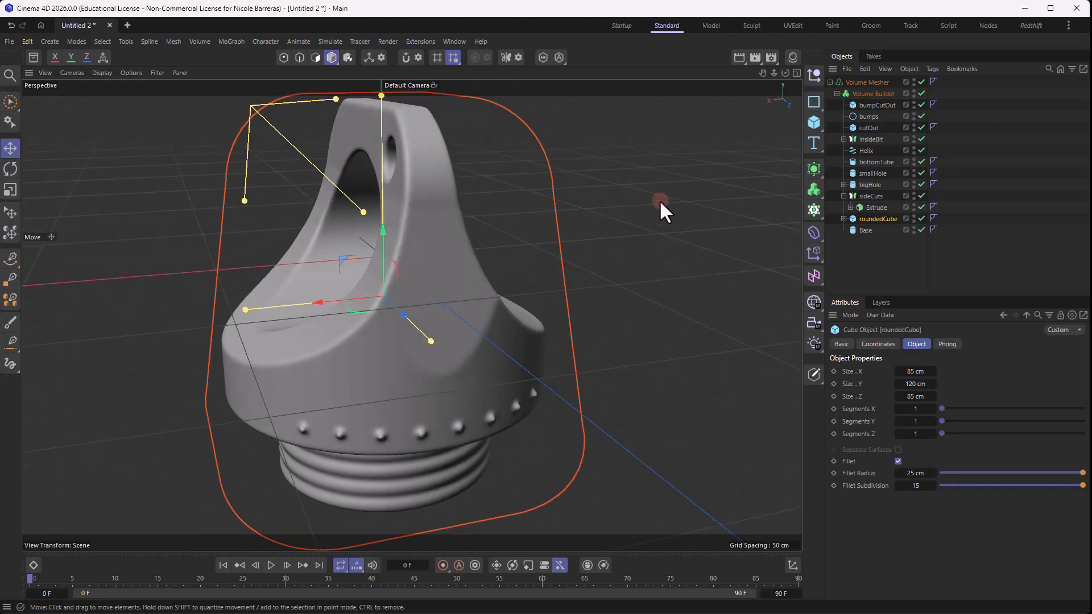
pyautogui.click(919, 237)
pyautogui.keyDown('alt'); pyautogui.moveTo(463, 299); pyautogui.dragTo(421, 233); pyautogui.keyUp('alt')
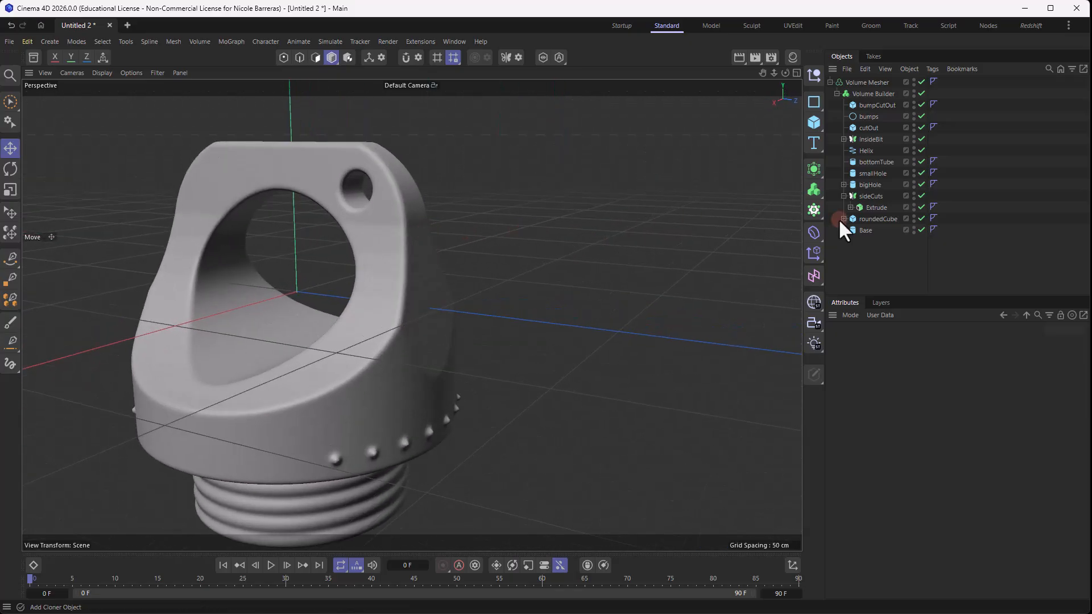
pyautogui.keyDown('alt'); pyautogui.moveTo(597, 239); pyautogui.dragTo(754, 255); pyautogui.keyUp('alt')
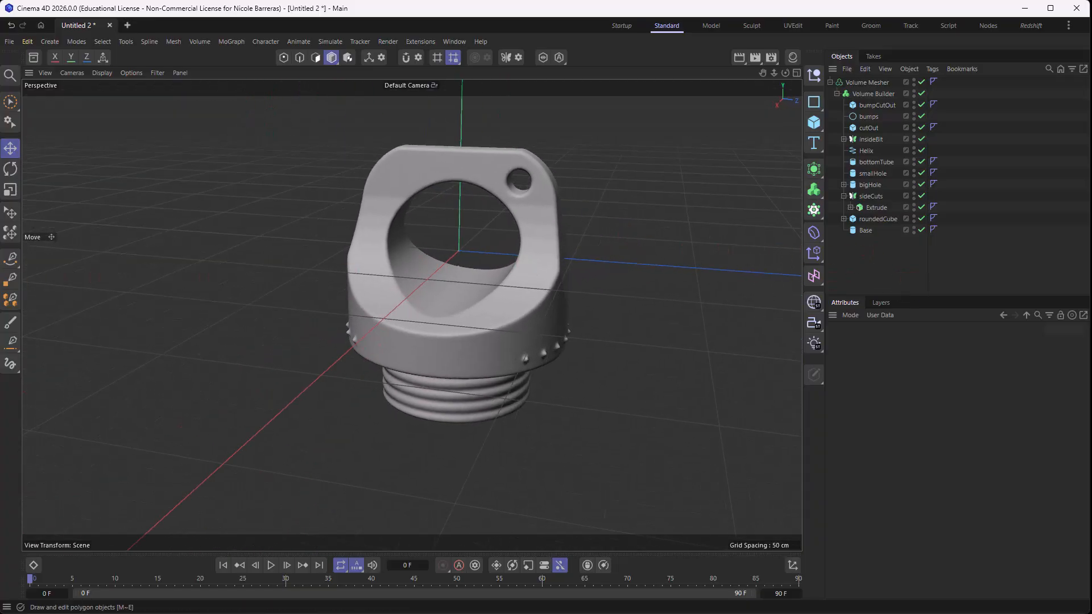
# - Add a new Helix spline outside the Volume Mesher and orient it on the XZ plane
pyautogui.moveTo(812, 100); pyautogui.dragTo(876, 160)
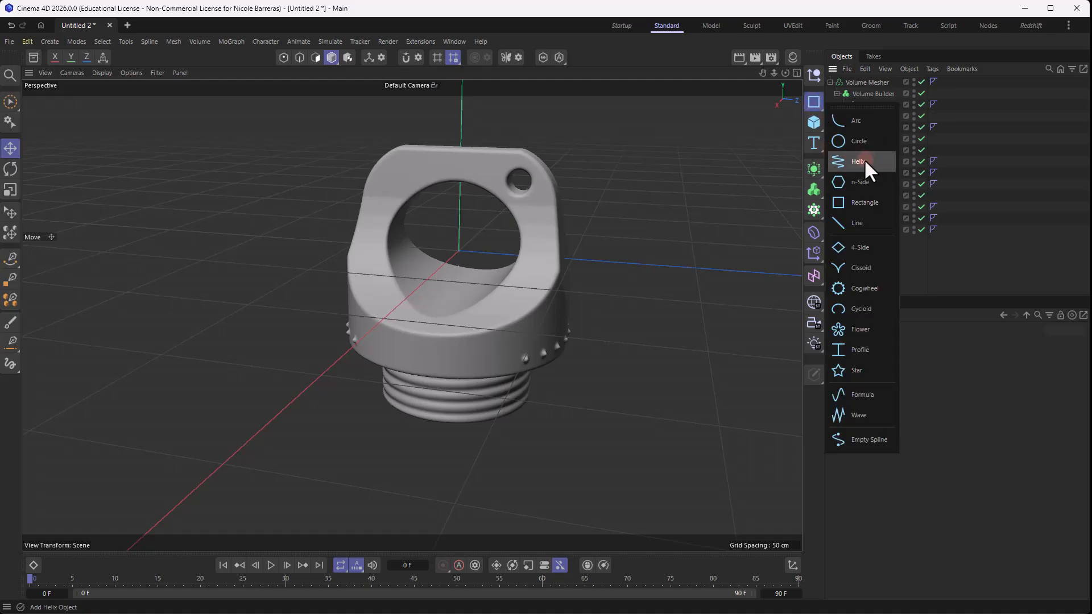
pyautogui.click(864, 159)
pyautogui.scroll(-5, 507, 241)
pyautogui.keyDown('alt'); pyautogui.moveTo(558, 200); pyautogui.dragTo(534, 264); pyautogui.keyUp('alt')
pyautogui.click(1044, 471)
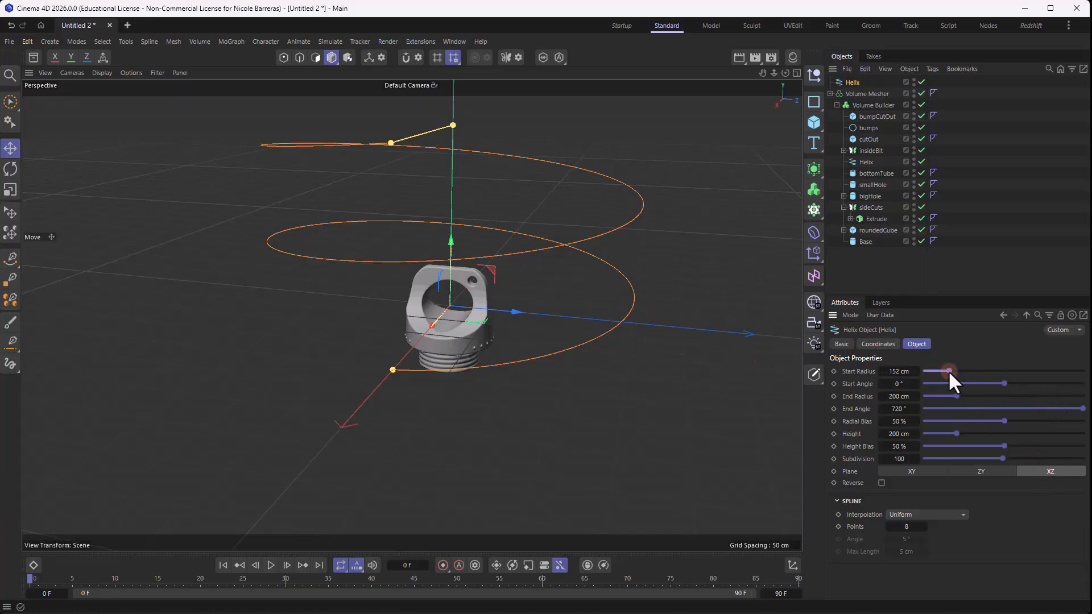
# - Set the new Helix's start radius and end radius to 30 cm
pyautogui.moveTo(948, 371); pyautogui.dragTo(927, 374)
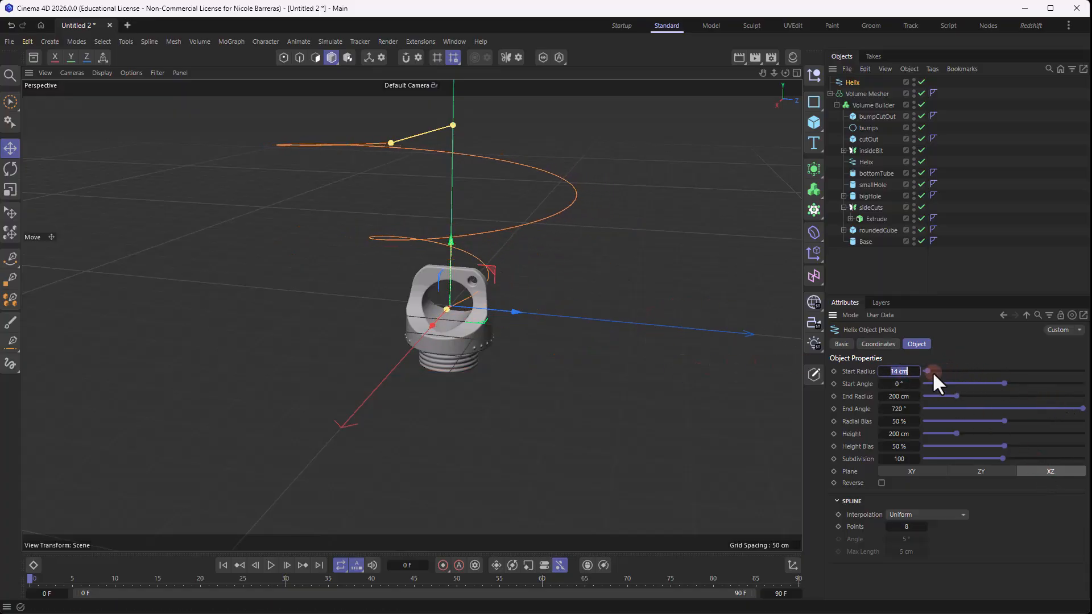
pyautogui.write('30')
pyautogui.click(903, 396)
pyautogui.write('30')
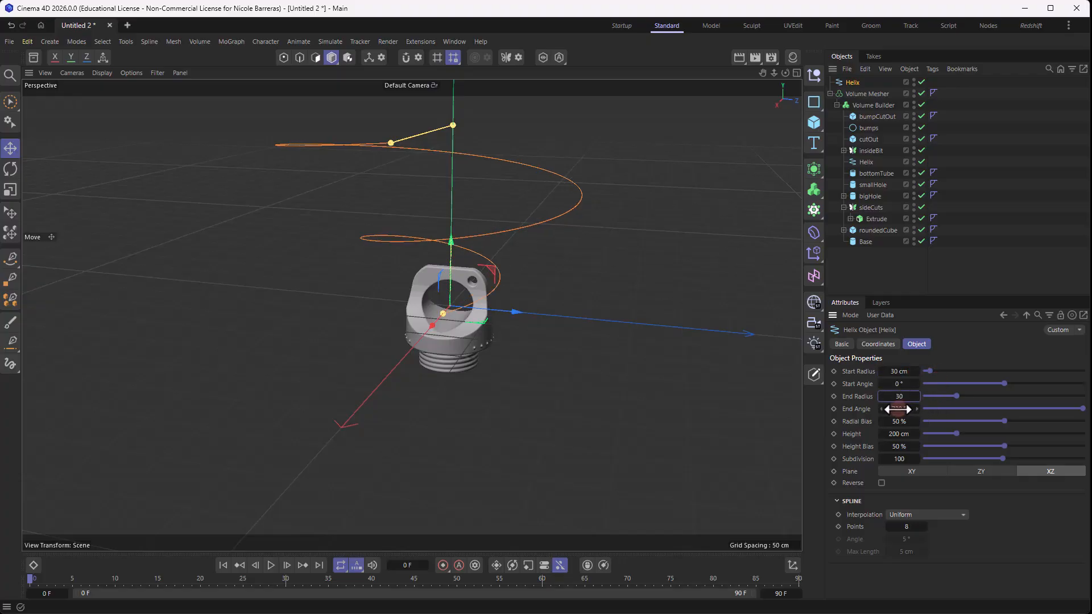
pyautogui.press('Tab')
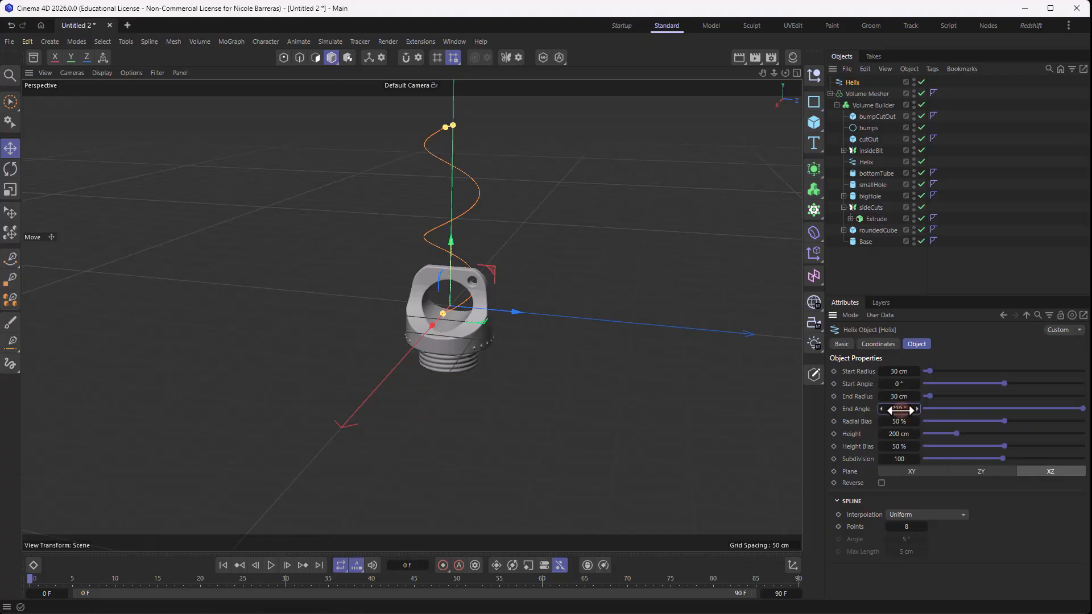
# - Reduce the new Helix's height to 6 cm and move it up above the top of the cap
pyautogui.moveTo(907, 433); pyautogui.dragTo(860, 433)
pyautogui.scroll(3, 445, 294)
pyautogui.scroll(4, 445, 294)
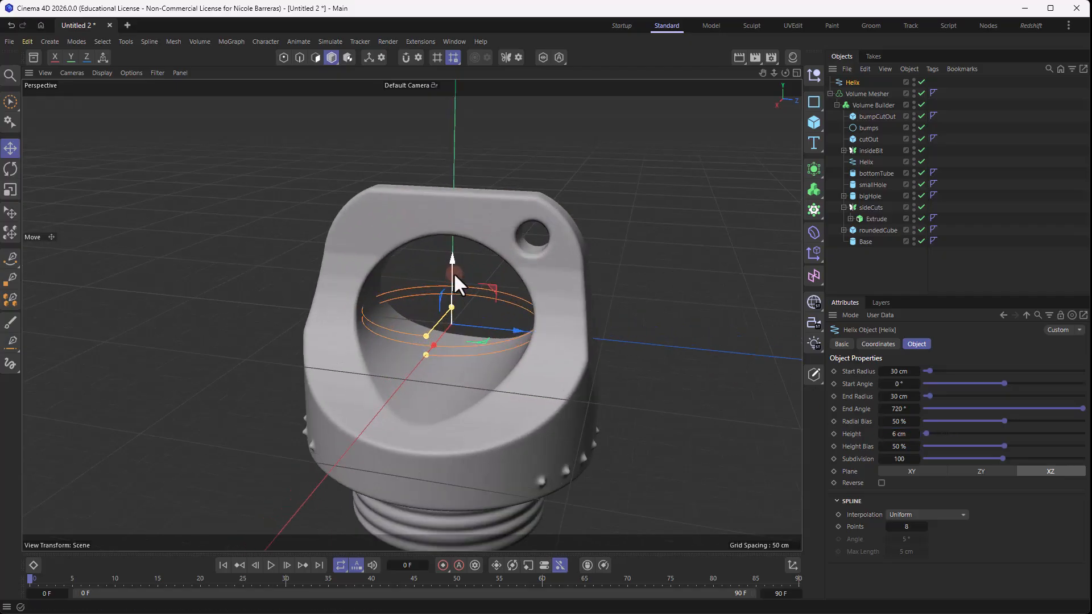
pyautogui.moveTo(452, 272); pyautogui.dragTo(449, 96)
pyautogui.scroll(-1, 450, 92)
pyautogui.keyDown('alt'); pyautogui.moveTo(542, 130); pyautogui.dragTo(554, 241, button='middle'); pyautogui.keyUp('alt')
pyautogui.scroll(1, 479, 257)
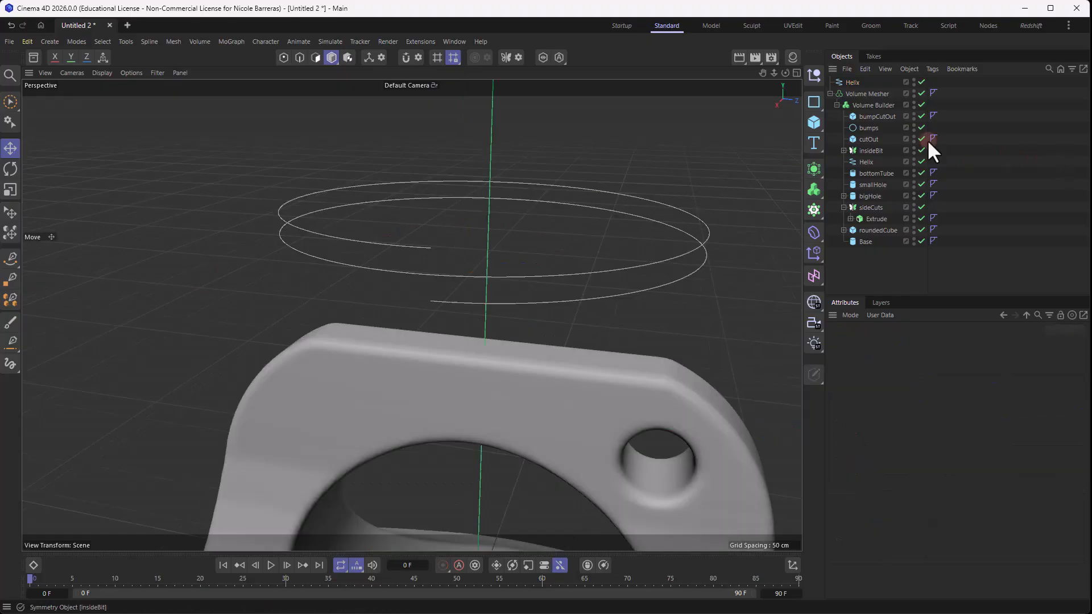
# - Add a Rectangle spline, scale it down to about 13.2 cm and move it up to the Helix
pyautogui.click(813, 101)
pyautogui.scroll(-3, 438, 238)
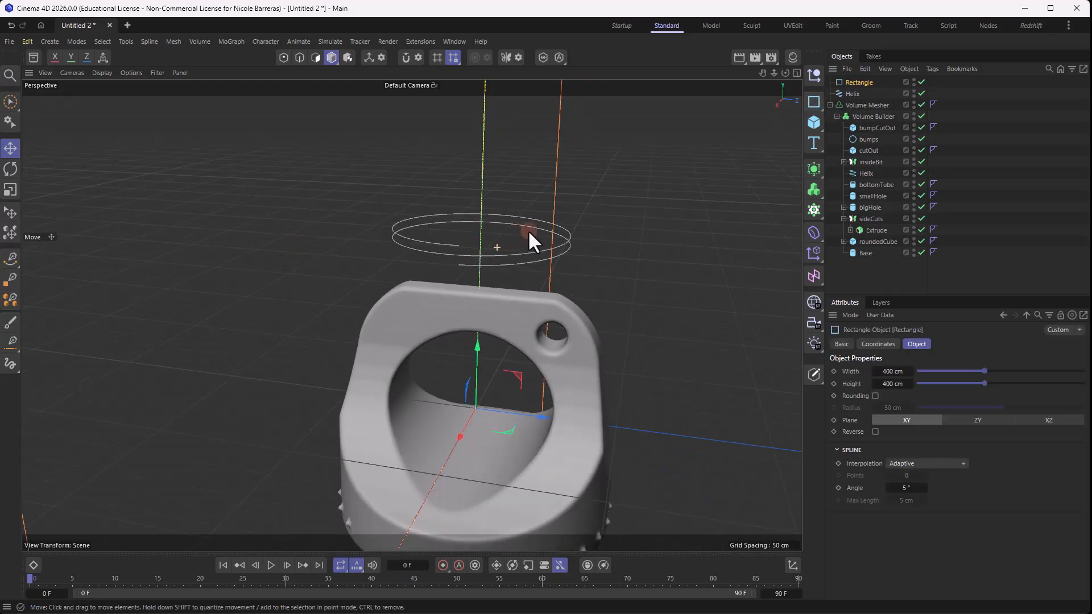
pyautogui.press('t')
pyautogui.moveTo(528, 230); pyautogui.dragTo(322, 417)
pyautogui.press('e')
pyautogui.moveTo(477, 346); pyautogui.dragTo(486, 159)
# - Add a Sweep generator and place the Rectangle above the new Helix as its children
pyautogui.click(814, 168)
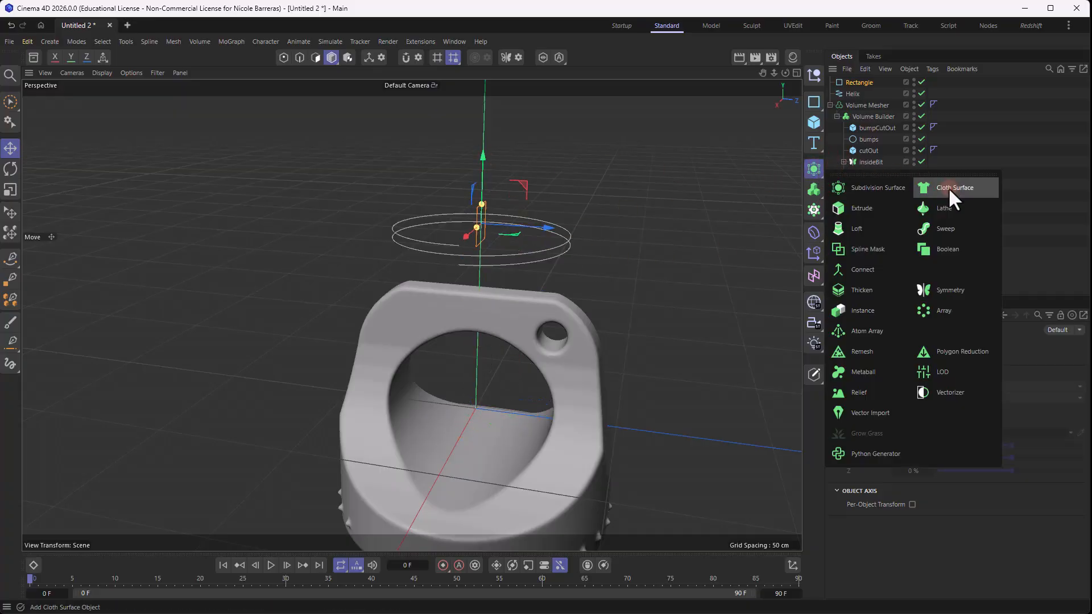
pyautogui.click(933, 190)
pyautogui.moveTo(854, 94); pyautogui.dragTo(858, 80)
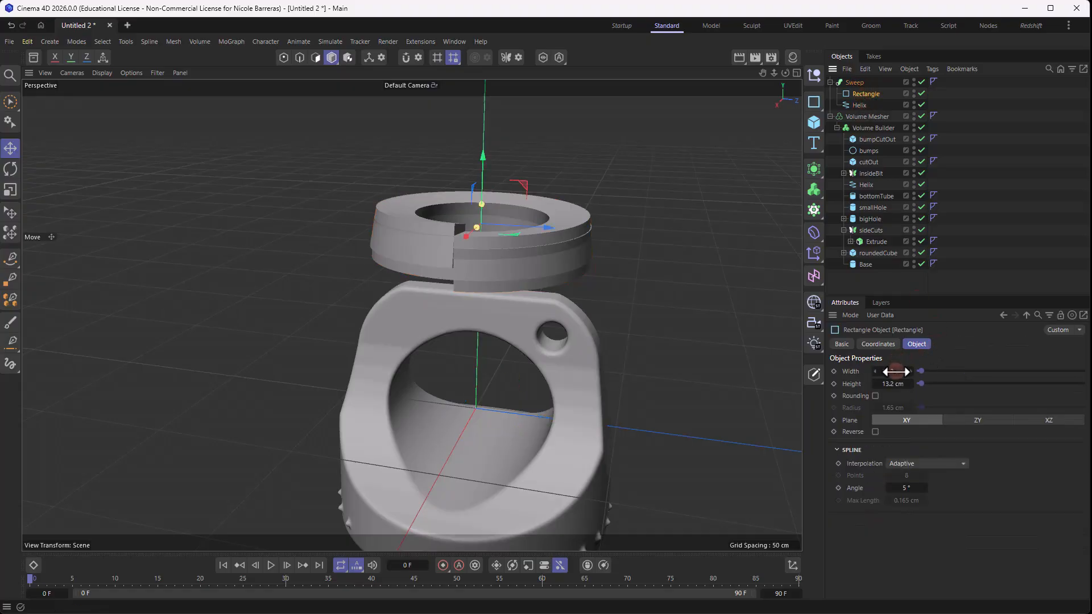
# - Scale the Sweep's Rectangle profile down to about 3.75 cm wide and high
pyautogui.press('t')
pyautogui.moveTo(782, 261); pyautogui.dragTo(439, 326)
pyautogui.click(865, 96)
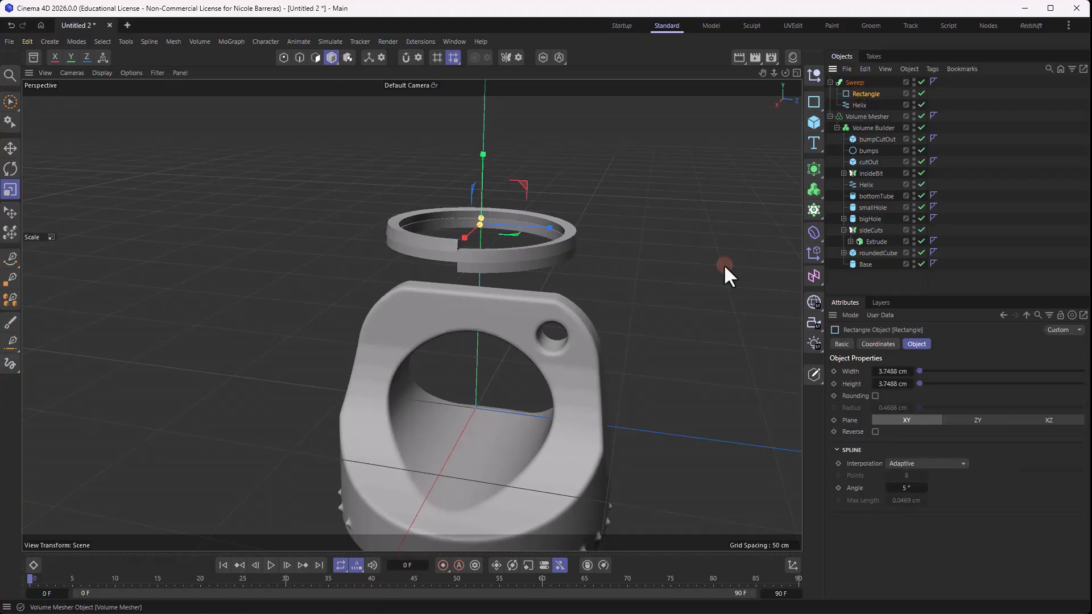
pyautogui.scroll(7, 503, 281)
pyautogui.keyDown('alt'); pyautogui.moveTo(495, 193); pyautogui.dragTo(419, 199); pyautogui.keyUp('alt')
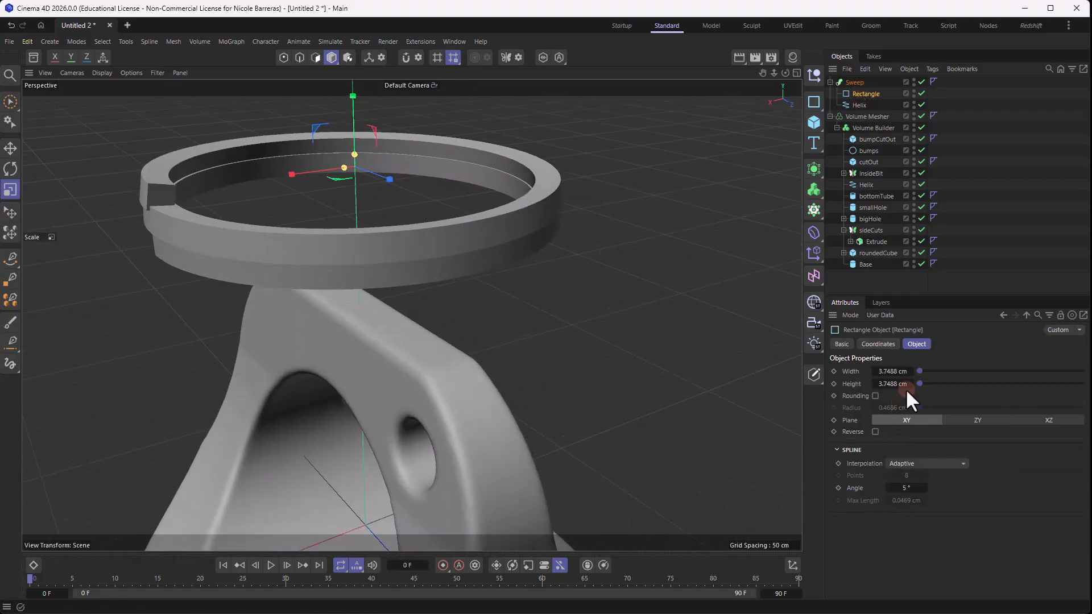
# - Set the Rectangle profile's height to 2.6 cm and reduce its width to 0.7488 cm
pyautogui.click(894, 370)
pyautogui.click(893, 384)
pyautogui.write('2.6')
pyautogui.press('Return')
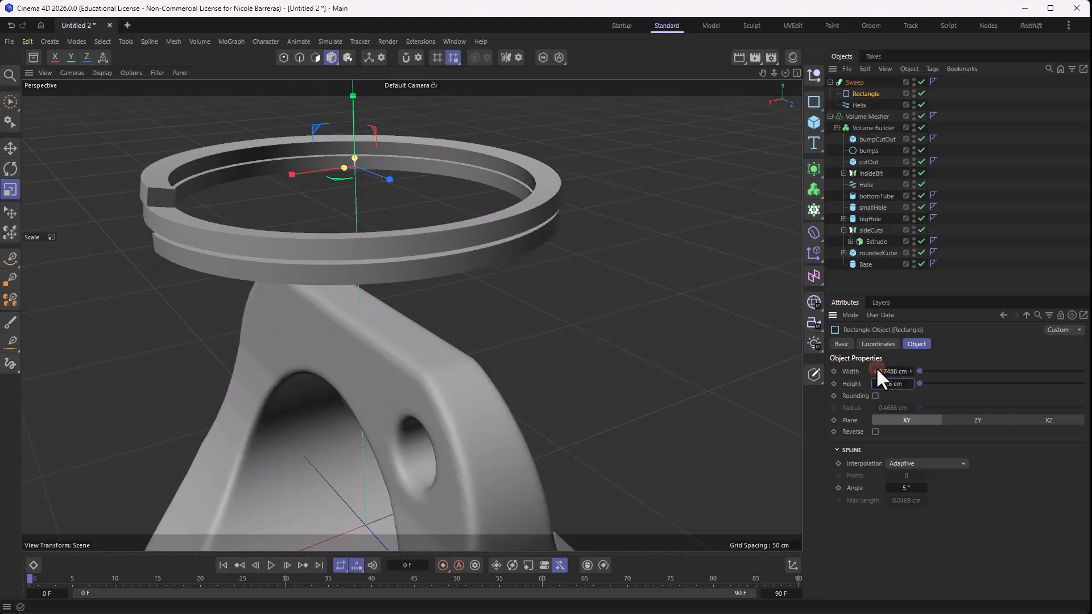
pyautogui.click(875, 371)
pyautogui.click(874, 371)
pyautogui.click(874, 371)
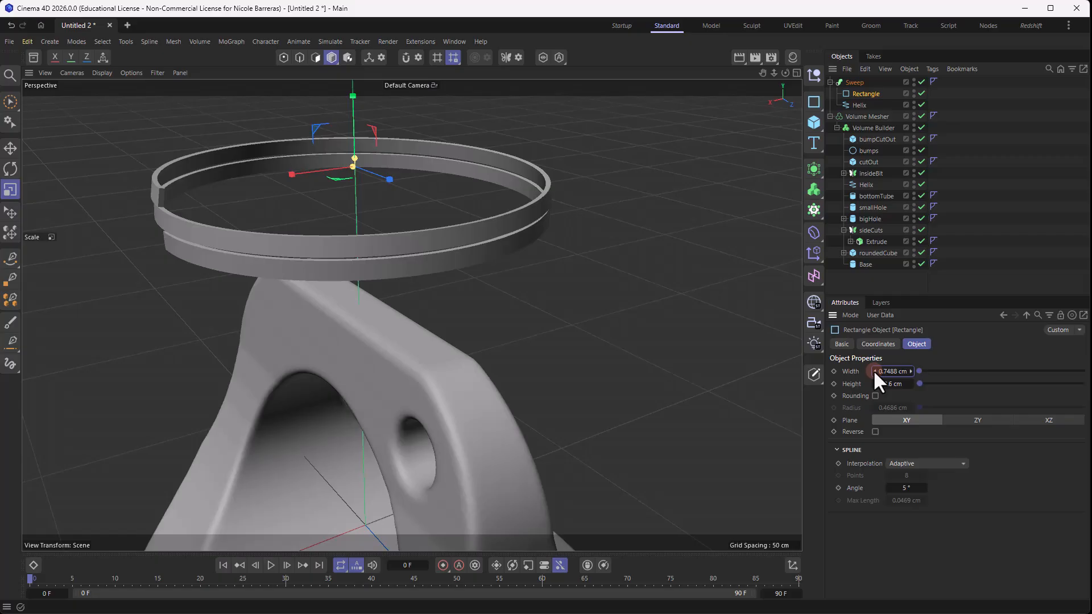
# - Set the Sweep's Rectangle profile to 5 cm wide and 2.3 cm high
pyautogui.click(890, 372)
pyautogui.write('5')
pyautogui.press('Tab')
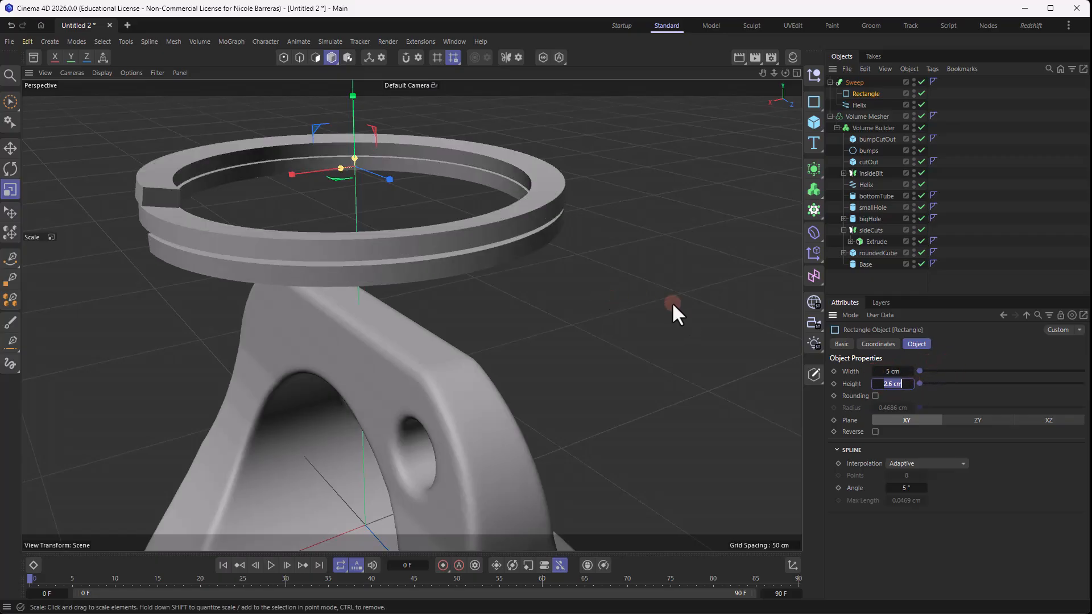
pyautogui.click(875, 382)
pyautogui.click(903, 384)
pyautogui.write('2')
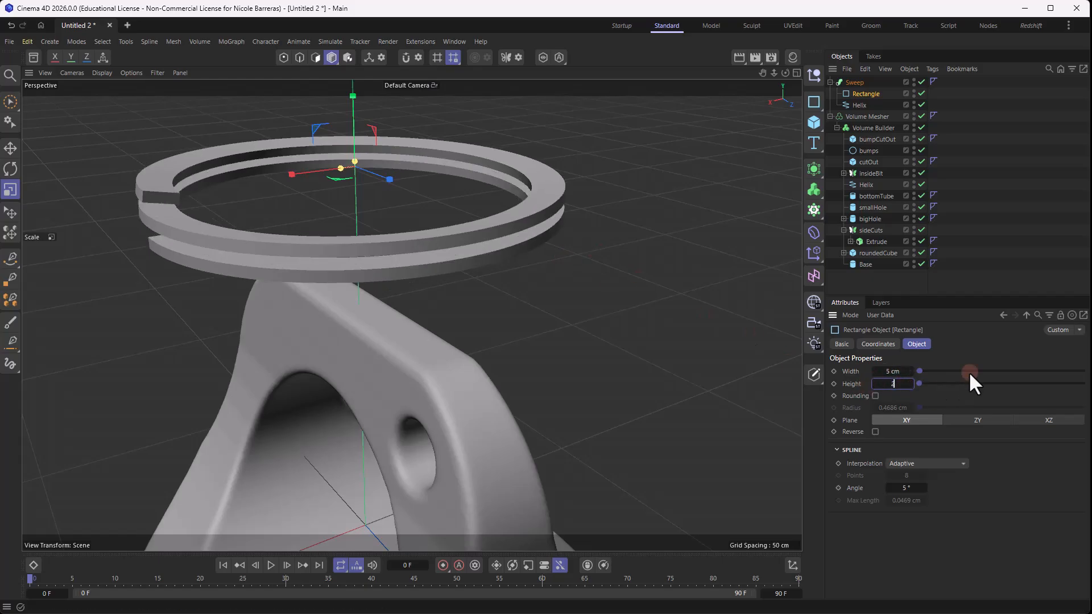
pyautogui.press('Return')
# - Set the height of the Sweep's Helix to 5 cm
pyautogui.press('e')
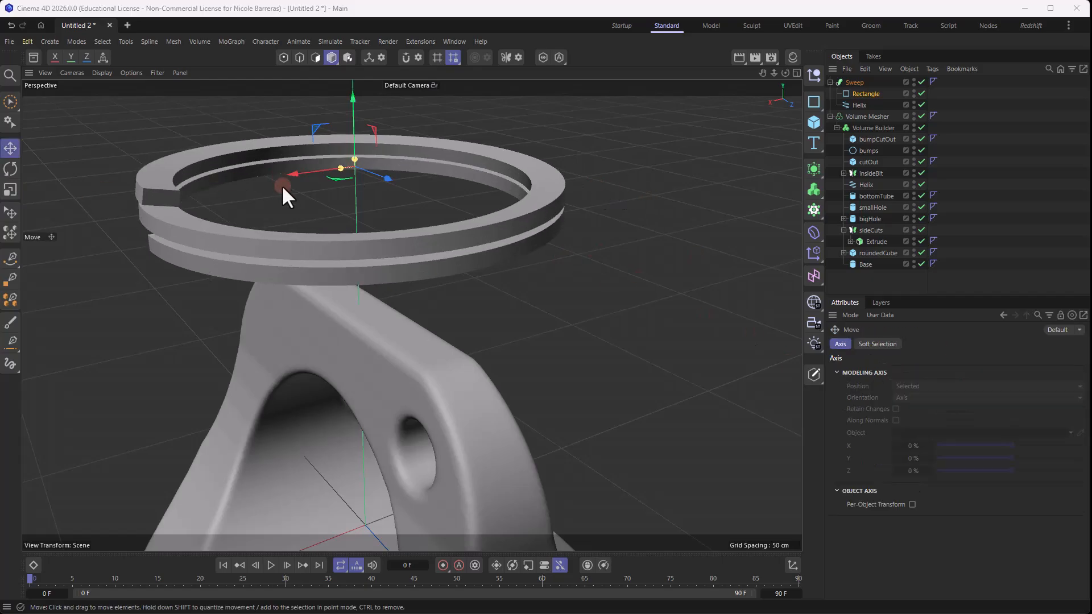
pyautogui.keyDown('alt'); pyautogui.moveTo(282, 185); pyautogui.dragTo(435, 177); pyautogui.keyUp('alt')
pyautogui.click(860, 105)
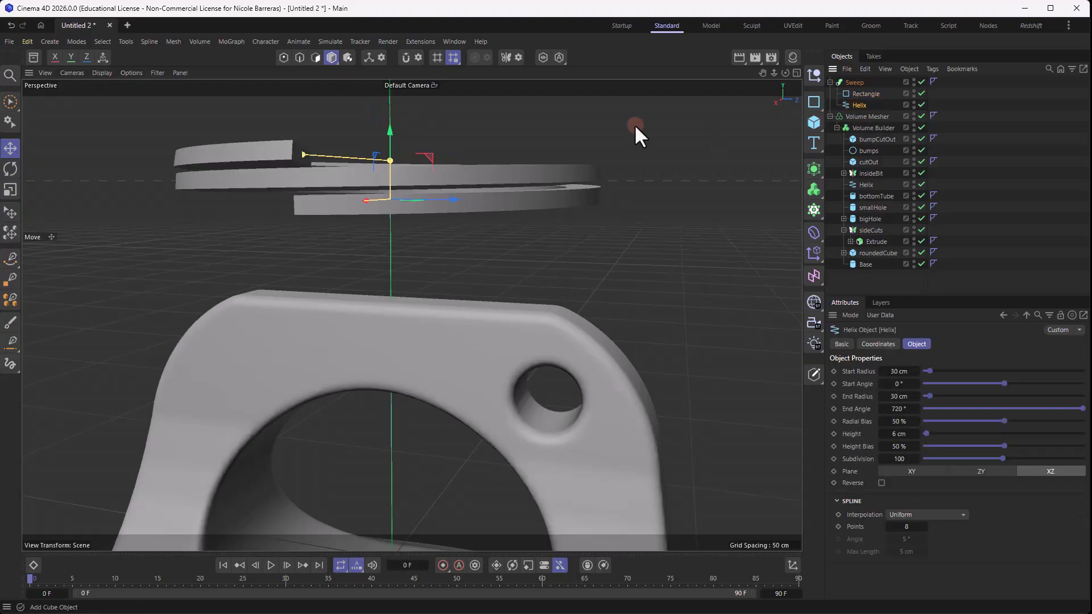
pyautogui.scroll(1, 620, 283)
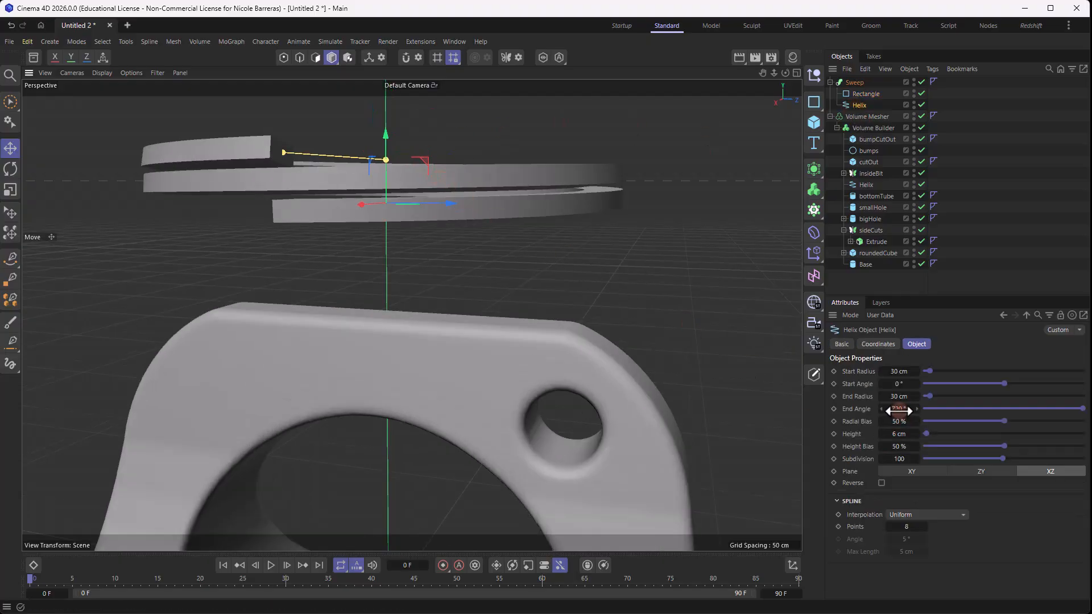
pyautogui.keyDown('alt'); pyautogui.moveTo(541, 235); pyautogui.dragTo(532, 243); pyautogui.keyUp('alt')
pyautogui.click(881, 434)
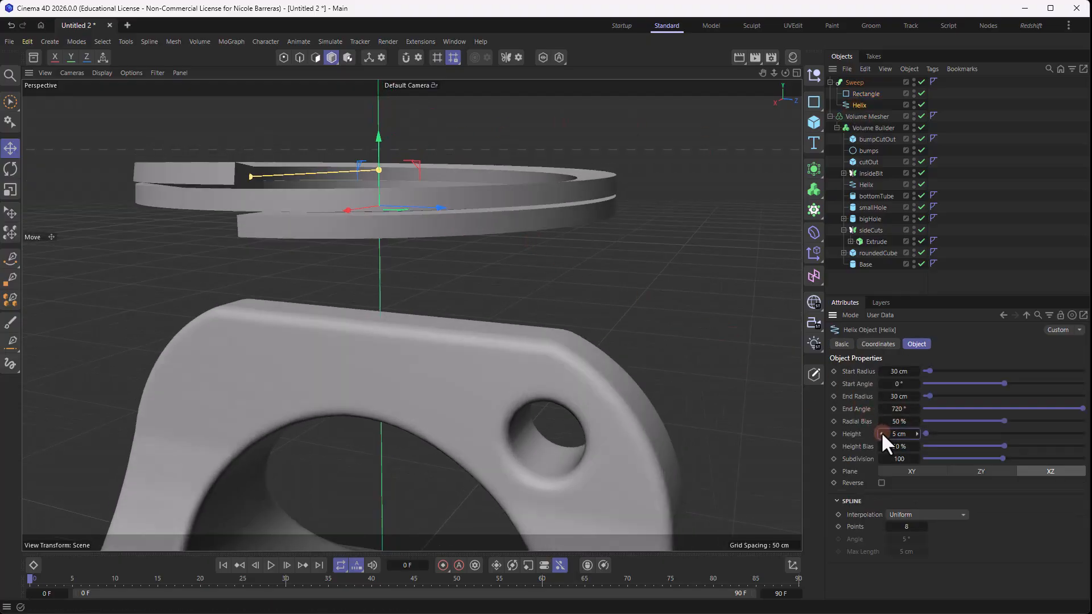
pyautogui.keyDown('alt'); pyautogui.moveTo(331, 135); pyautogui.dragTo(347, 162); pyautogui.keyUp('alt')
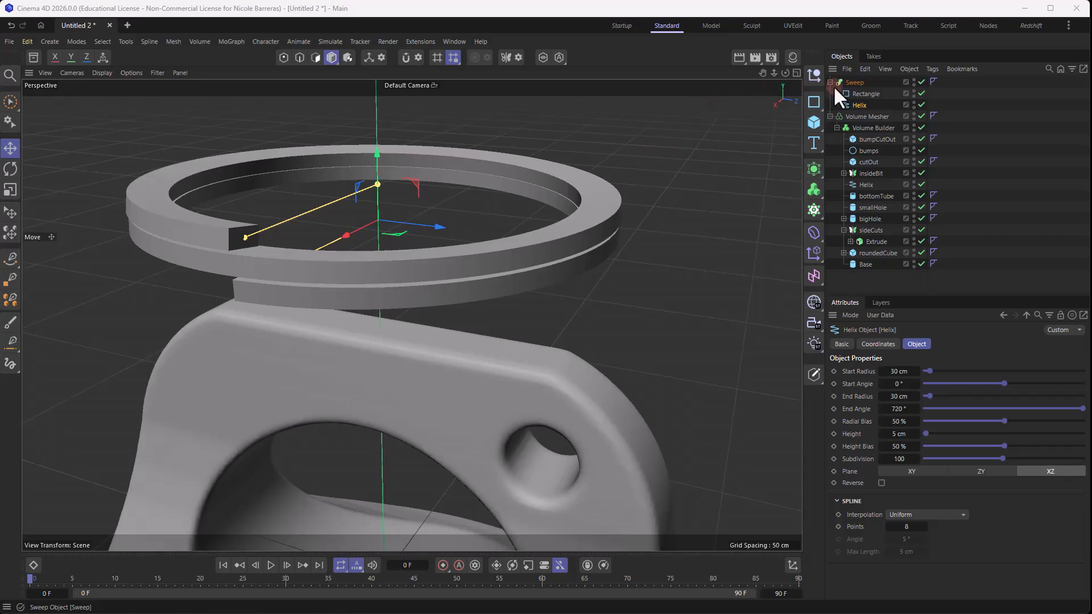
# - Rename the Sweep as keychainRing and turn off its Banking option
pyautogui.doubleClick(853, 83)
pyautogui.write('key')
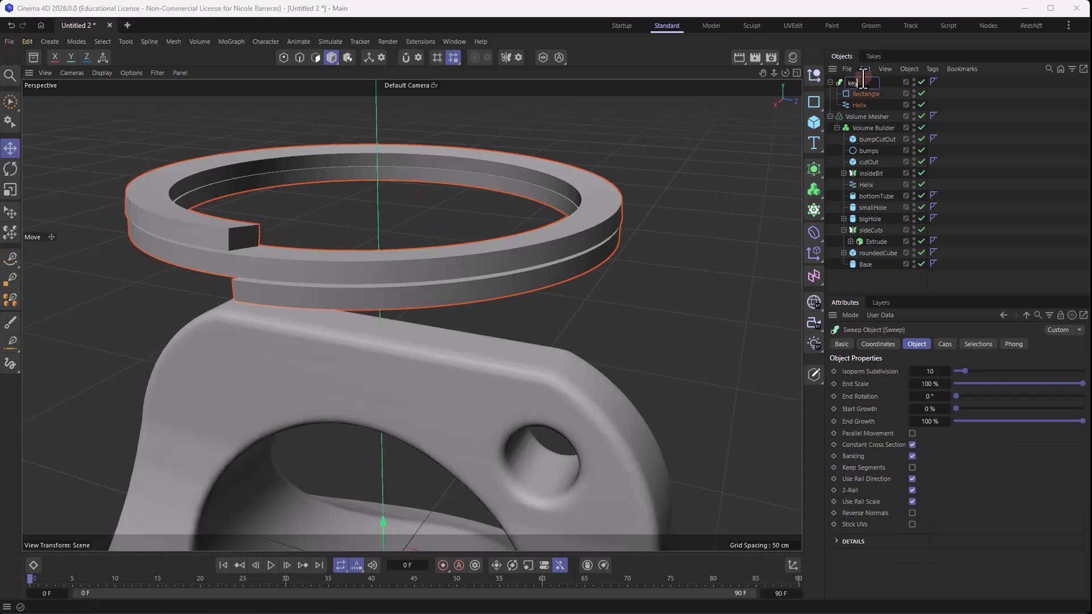
pyautogui.write('chainRing')
pyautogui.press('Return')
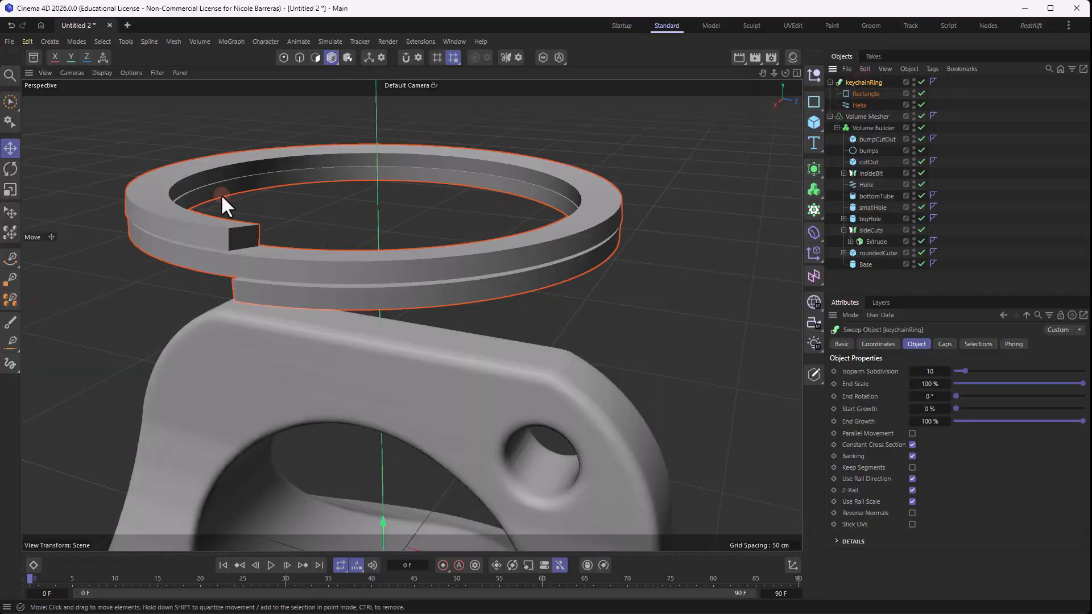
pyautogui.scroll(1, 221, 196)
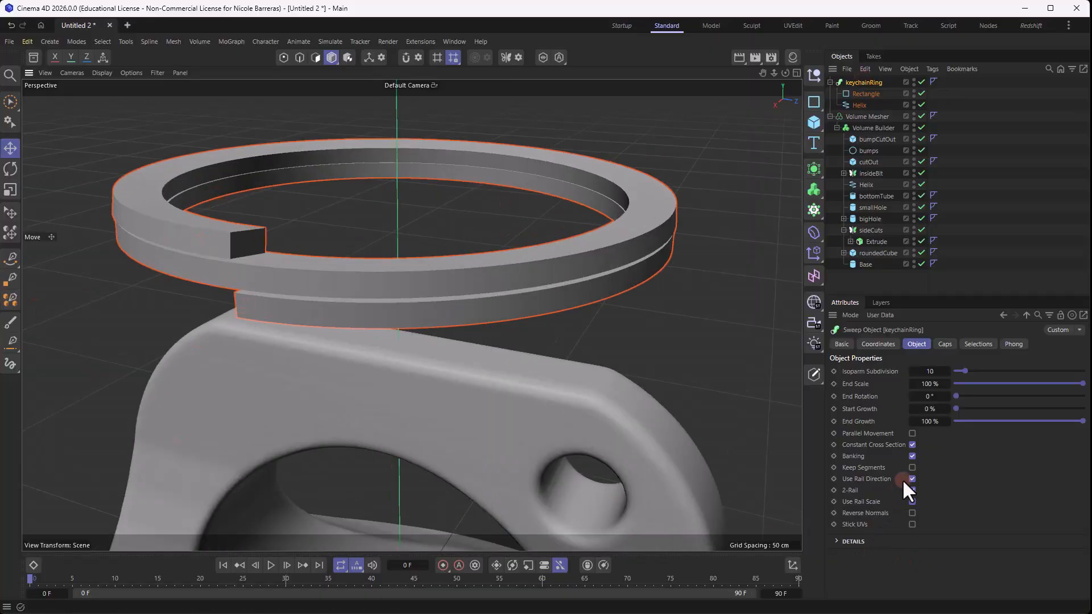
pyautogui.click(912, 456)
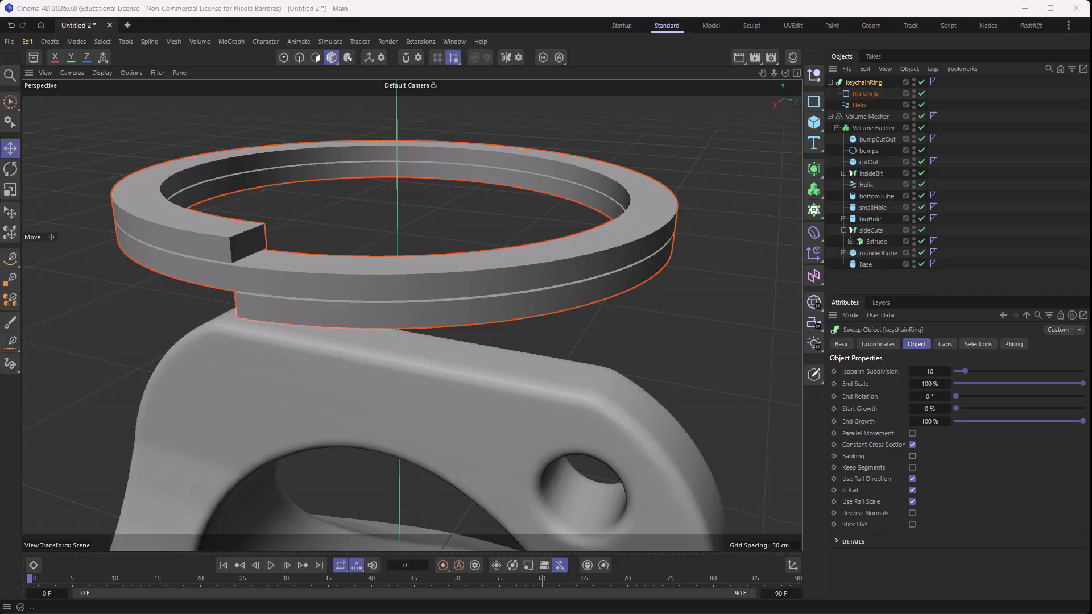
# - Enable rounding on the keychainRing's Rectangle profile with a 0.3 cm radius
pyautogui.click(848, 94)
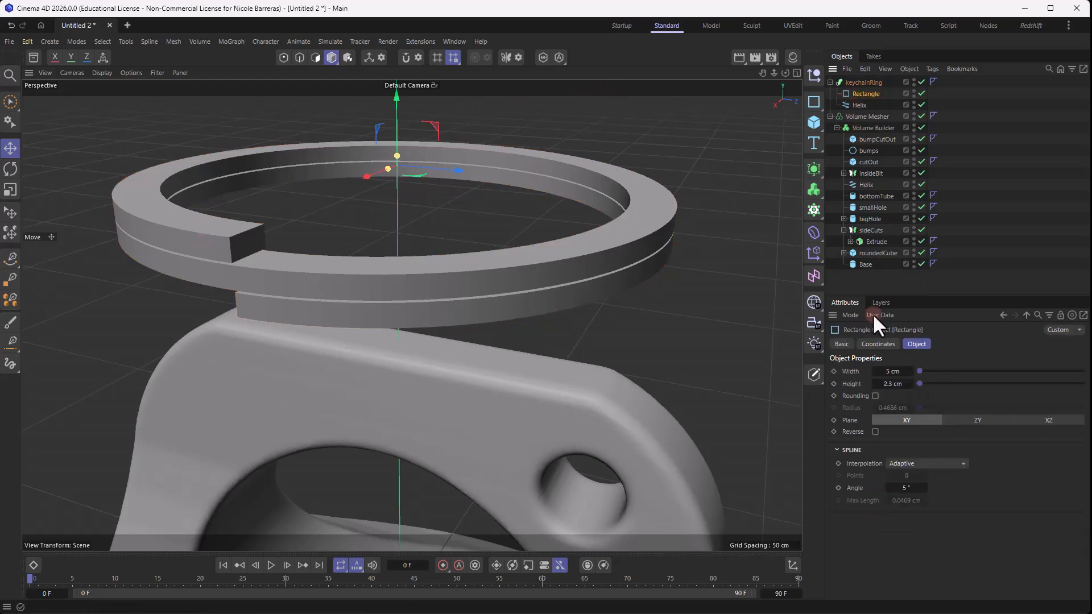
pyautogui.click(874, 396)
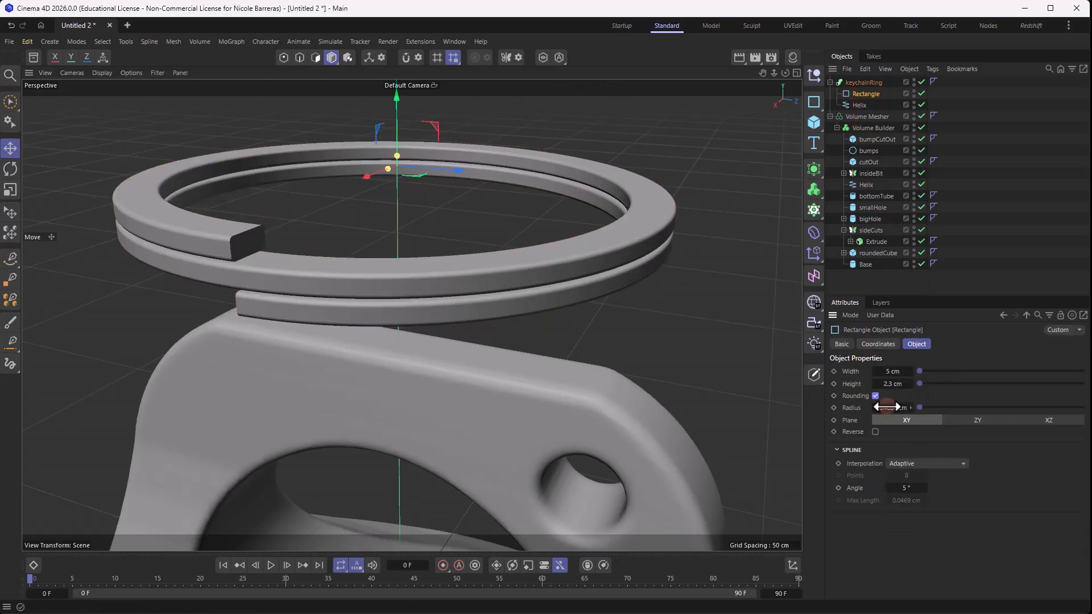
pyautogui.click(893, 408)
pyautogui.write('0.3')
pyautogui.press('Return')
# - Bevel the keychainRing's start and end caps with a Round shape of size 0.25 cm
pyautogui.keyDown('alt'); pyautogui.moveTo(433, 293); pyautogui.dragTo(449, 239); pyautogui.keyUp('alt')
pyautogui.click(870, 82)
pyautogui.keyDown('alt'); pyautogui.moveTo(340, 221); pyautogui.dragTo(455, 273); pyautogui.keyUp('alt')
pyautogui.click(942, 345)
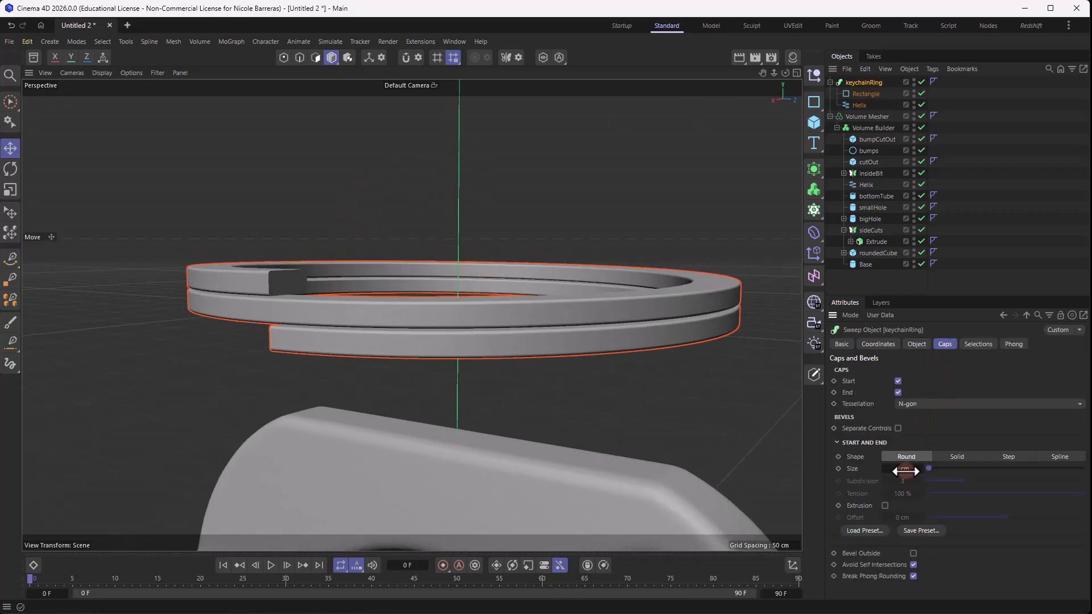
pyautogui.moveTo(905, 471); pyautogui.dragTo(904, 469)
pyautogui.click(391, 141)
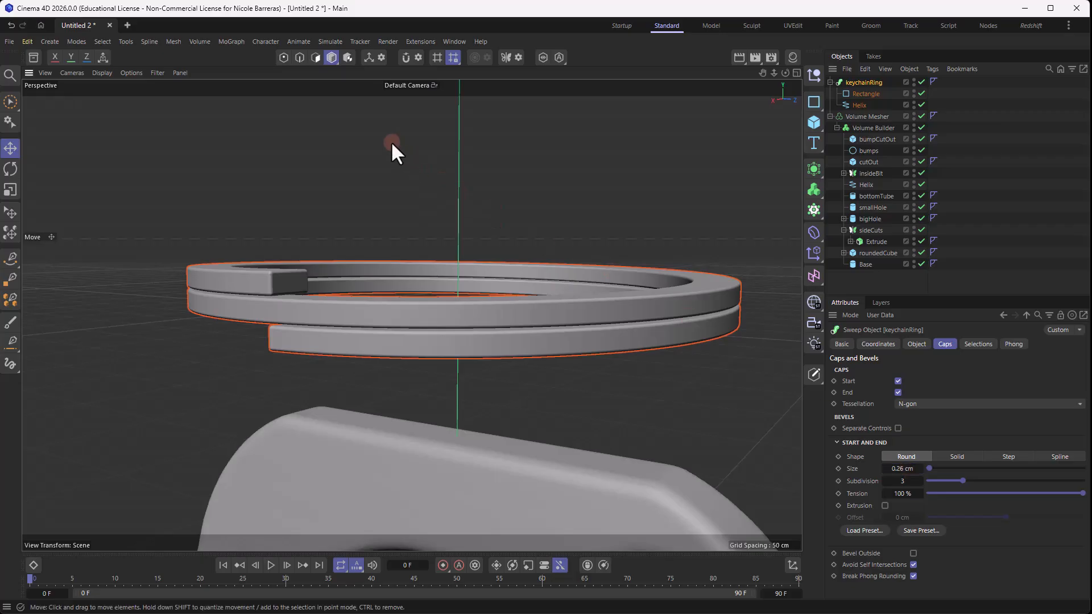
pyautogui.keyDown('alt'); pyautogui.moveTo(390, 141); pyautogui.dragTo(501, 274); pyautogui.keyUp('alt')
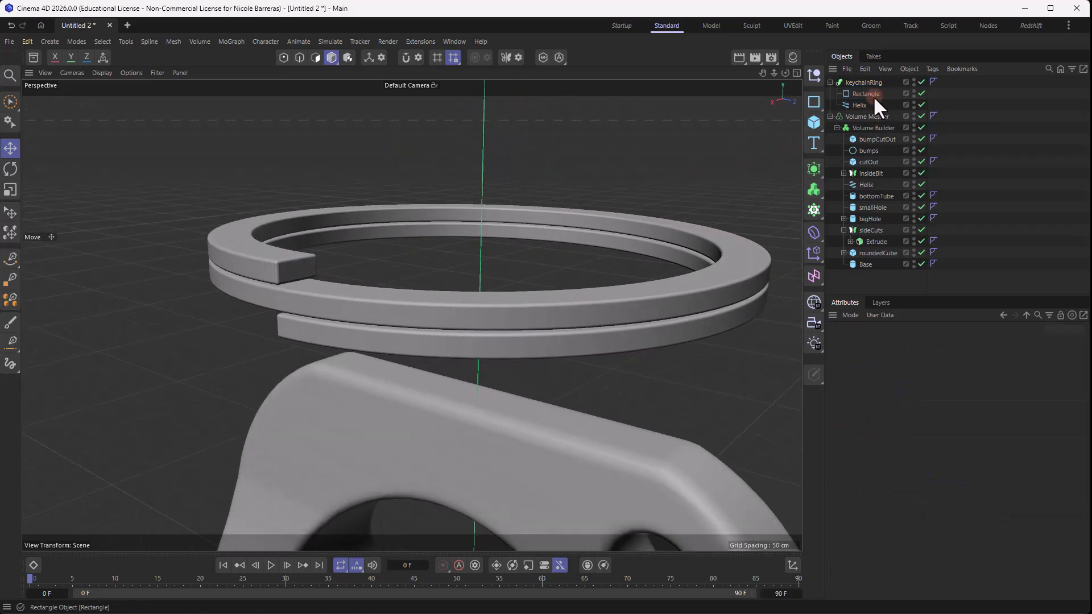
pyautogui.click(863, 82)
pyautogui.doubleClick(908, 469)
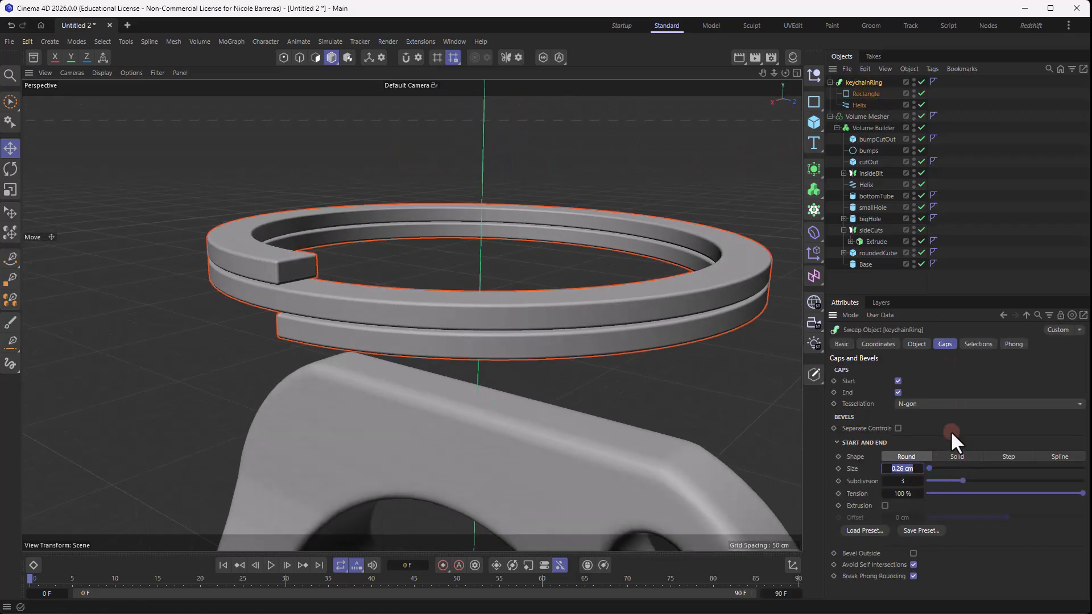
pyautogui.write('0.25')
pyautogui.press('Return')
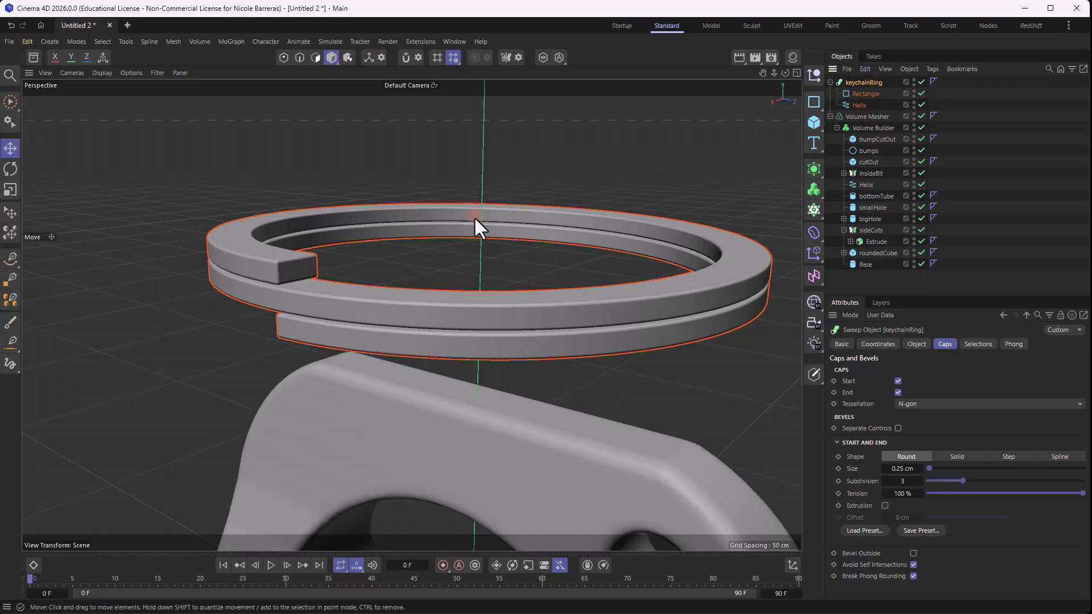
# - Move the keychainRing's axis from the world origin up to the centre of the ring
pyautogui.scroll(-10, 473, 216)
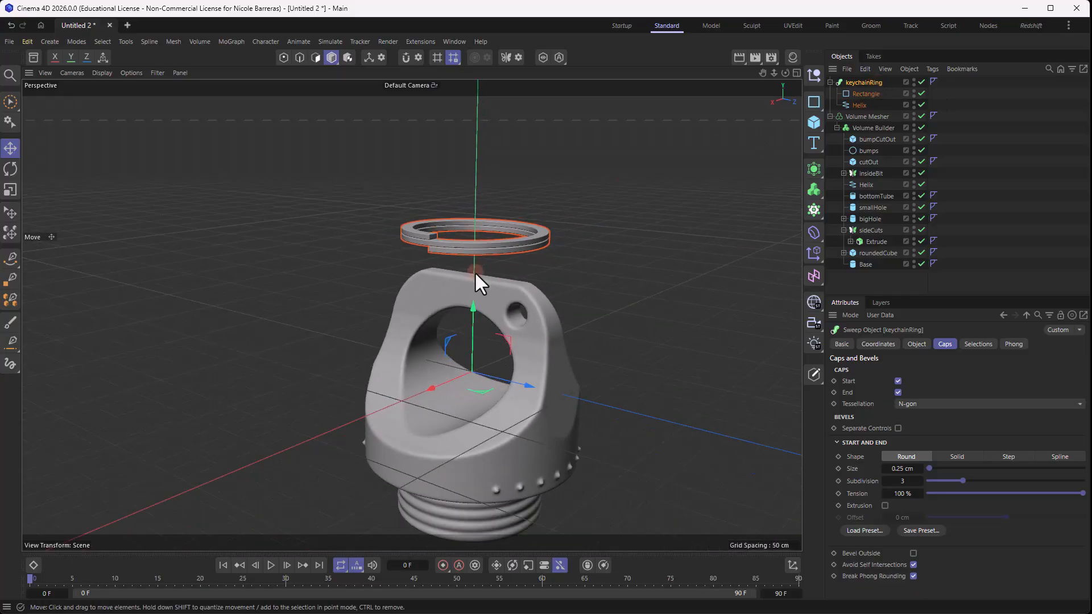
pyautogui.keyDown('alt'); pyautogui.moveTo(506, 256); pyautogui.dragTo(489, 275); pyautogui.keyUp('alt')
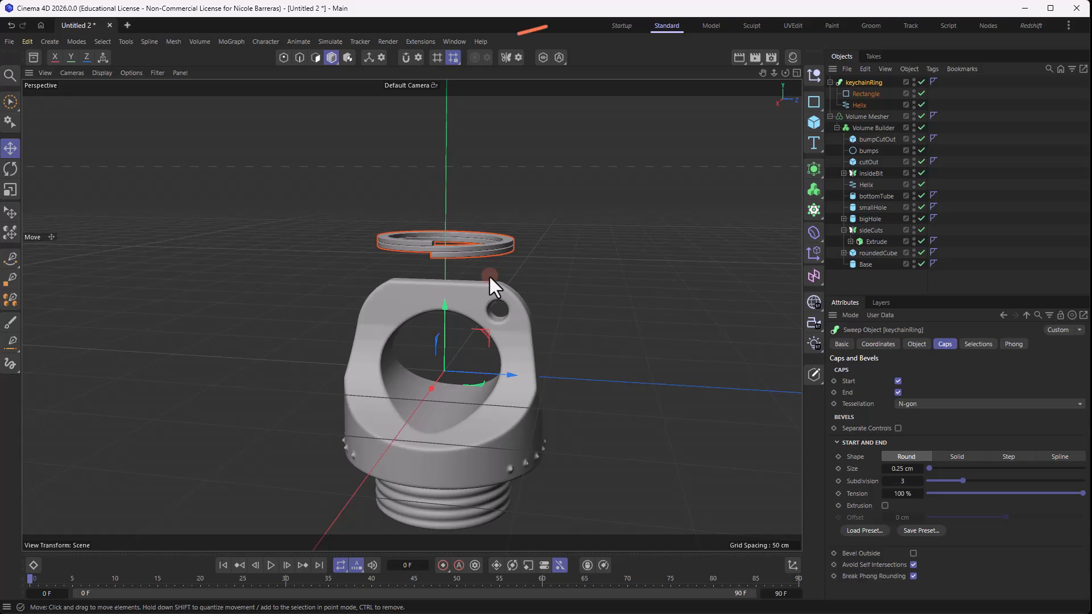
pyautogui.click(369, 55)
pyautogui.middleClick(455, 291)
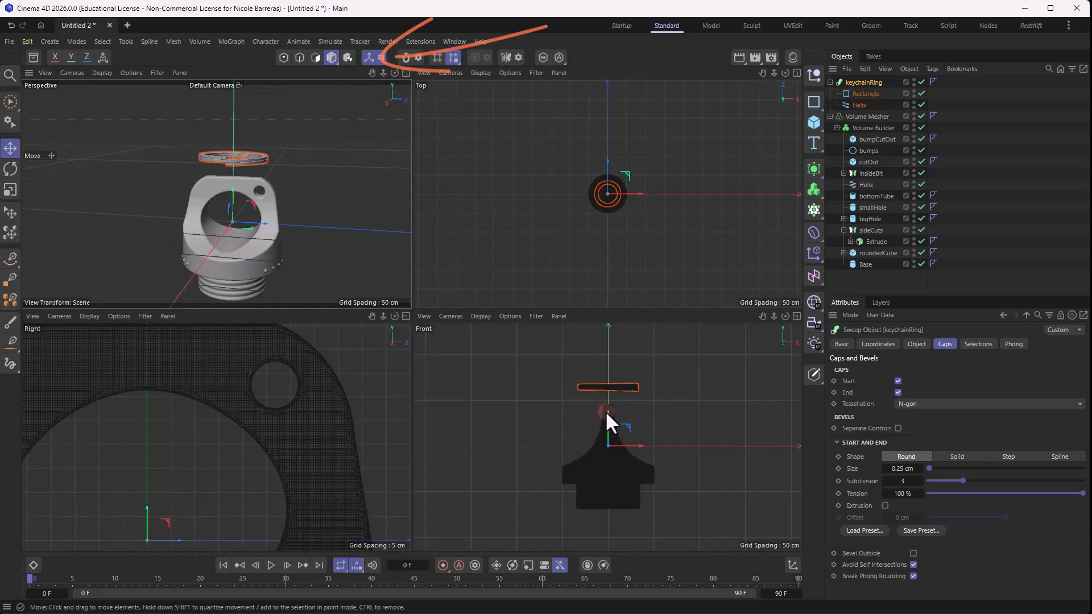
pyautogui.click(369, 57)
pyautogui.middleClick(299, 186)
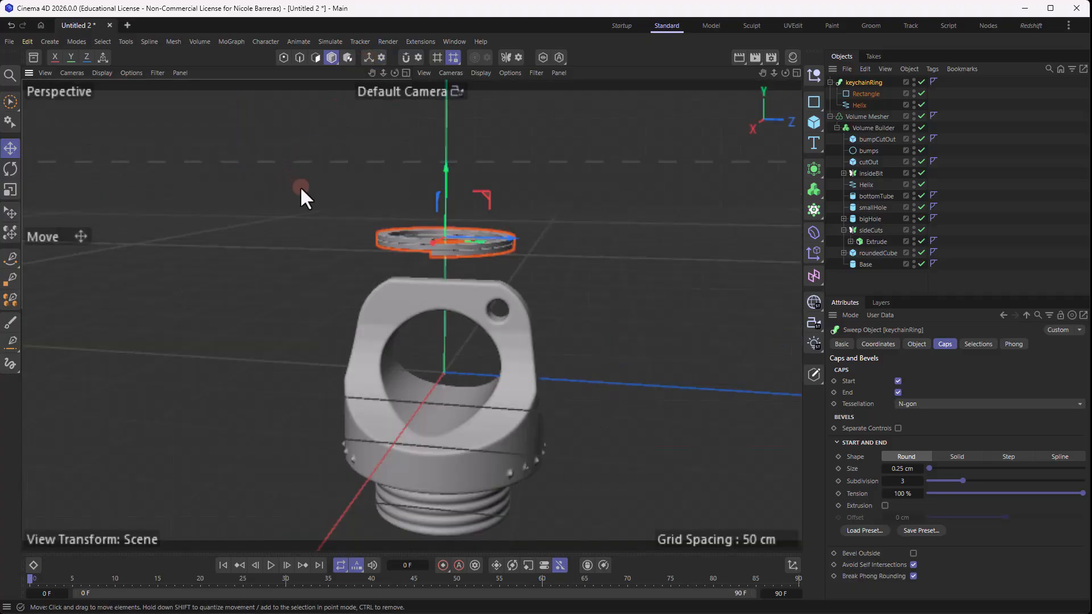
# - Shift the keychainRing's axis in the Right view onto the band at the ring's outer side, away from the small hole
pyautogui.click(368, 57)
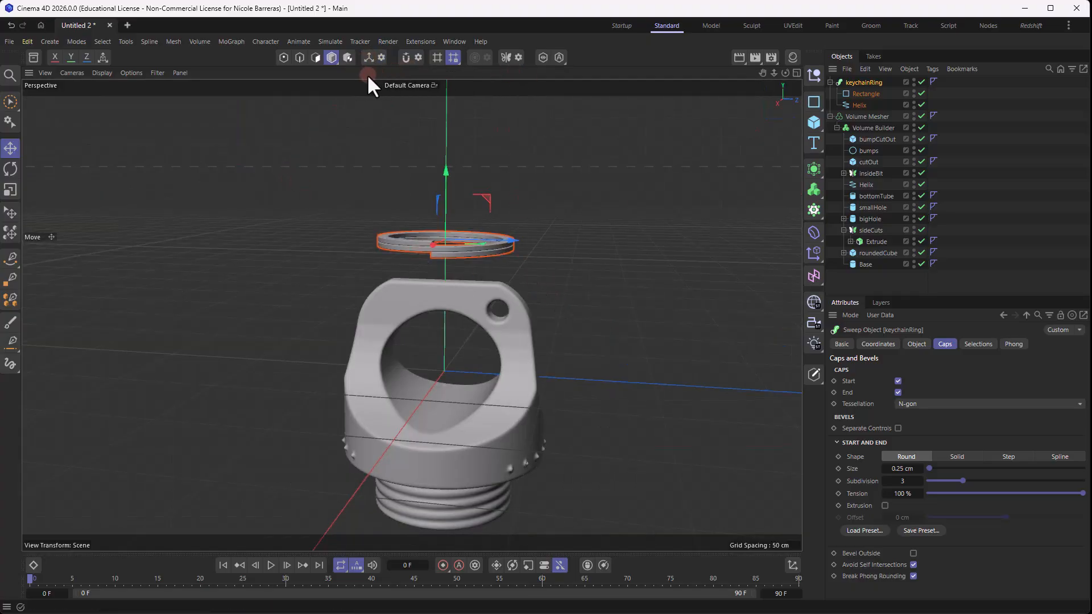
pyautogui.middleClick(439, 128)
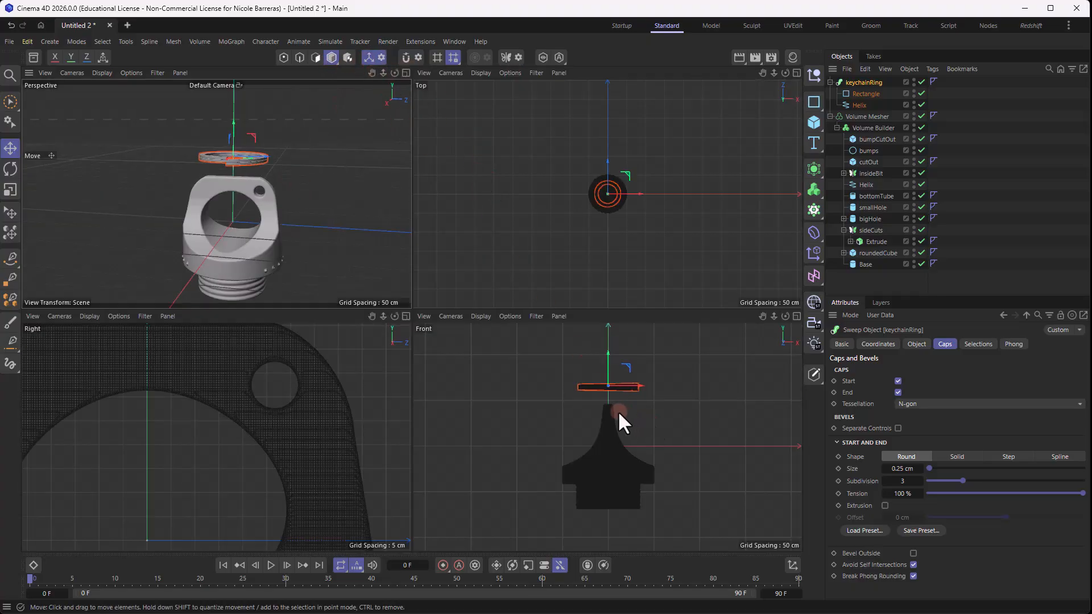
pyautogui.scroll(-10, 211, 418)
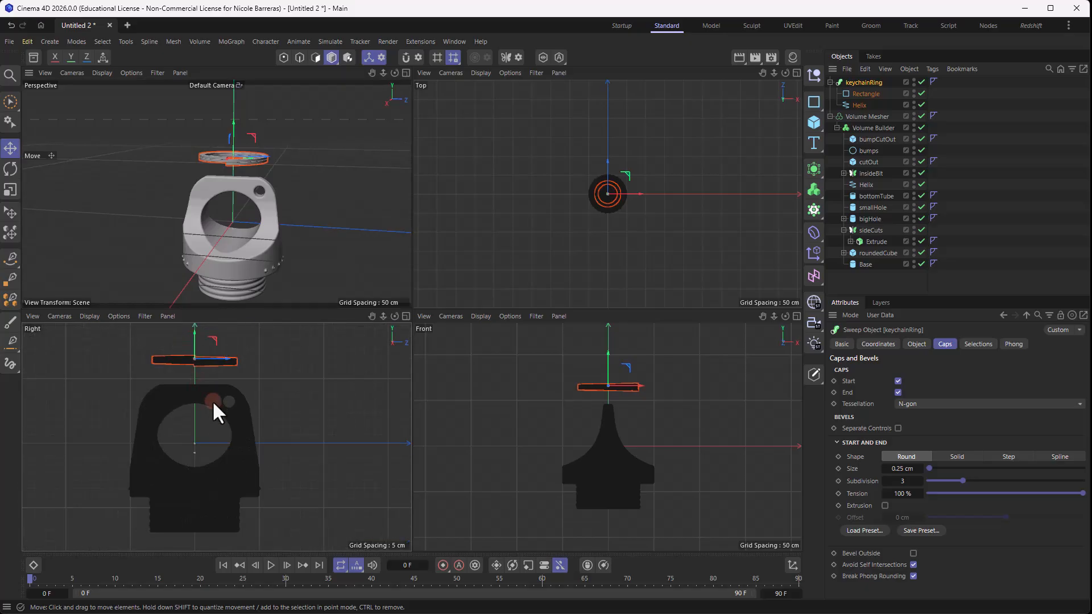
pyautogui.moveTo(251, 397); pyautogui.dragTo(184, 392)
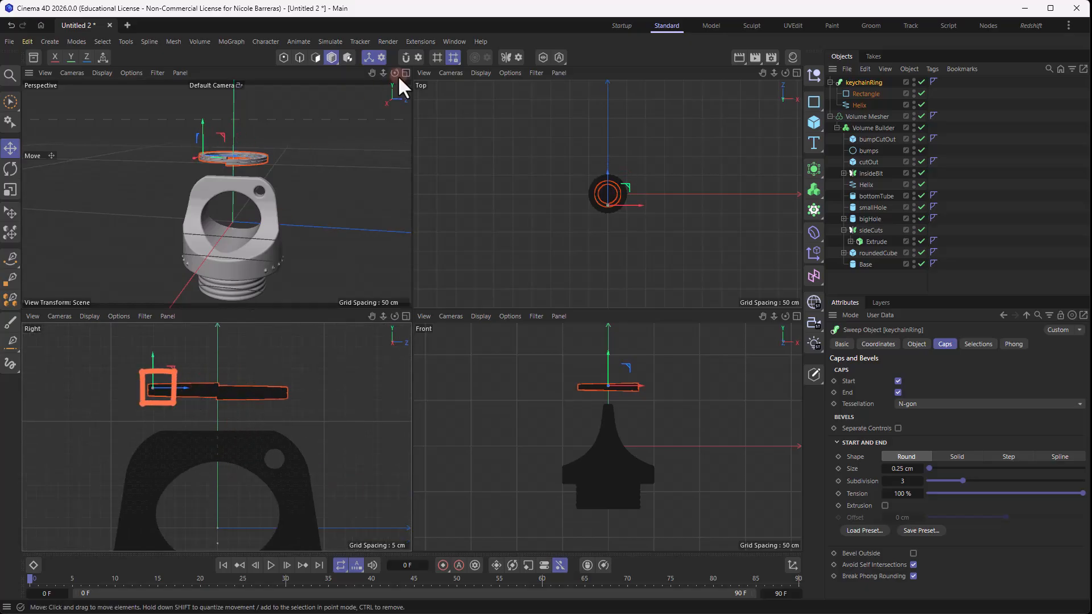
pyautogui.click(369, 57)
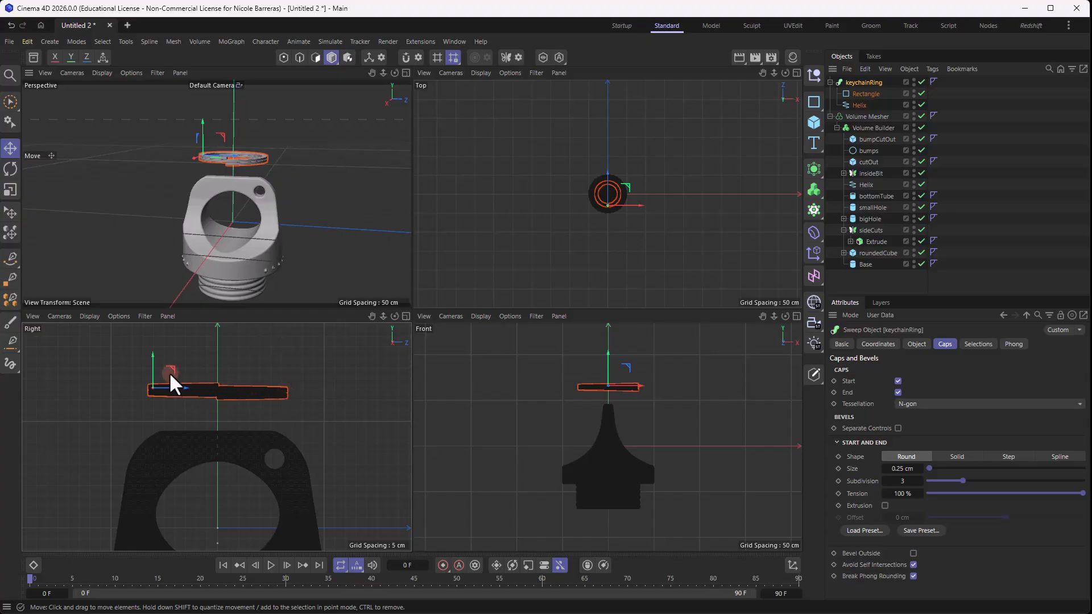
# - Move the keychainRing onto the cap's small hole and rotate it so it hangs diagonally through the hole
pyautogui.moveTo(170, 375); pyautogui.dragTo(289, 454)
pyautogui.press('r')
pyautogui.hotkey('ctrl', 'z')
pyautogui.scroll(5, 262, 191)
pyautogui.keyDown('alt'); pyautogui.moveTo(259, 188); pyautogui.dragTo(299, 236); pyautogui.keyUp('alt')
# - Reduce the End Angle of the keychainRing's Helix so the coil's free end stops just below the small hole
pyautogui.click(873, 104)
pyautogui.scroll(4, 279, 160)
pyautogui.middleClick(279, 160)
pyautogui.moveTo(900, 408); pyautogui.dragTo(910, 409)
pyautogui.keyDown('alt'); pyautogui.moveTo(625, 347); pyautogui.dragTo(609, 320); pyautogui.keyUp('alt')
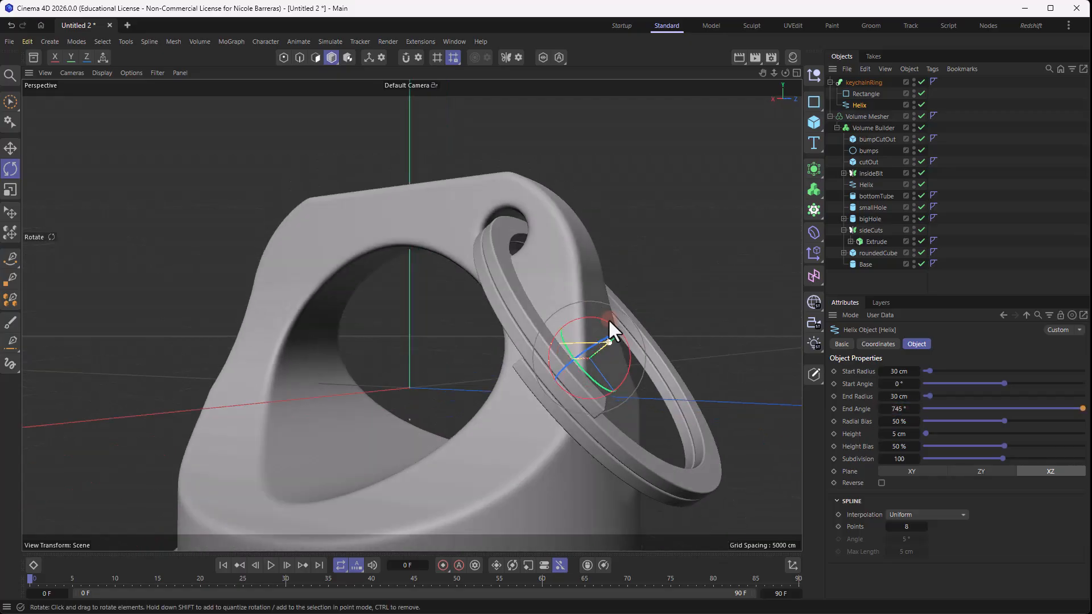
pyautogui.moveTo(900, 409); pyautogui.dragTo(885, 409)
pyautogui.click(678, 210)
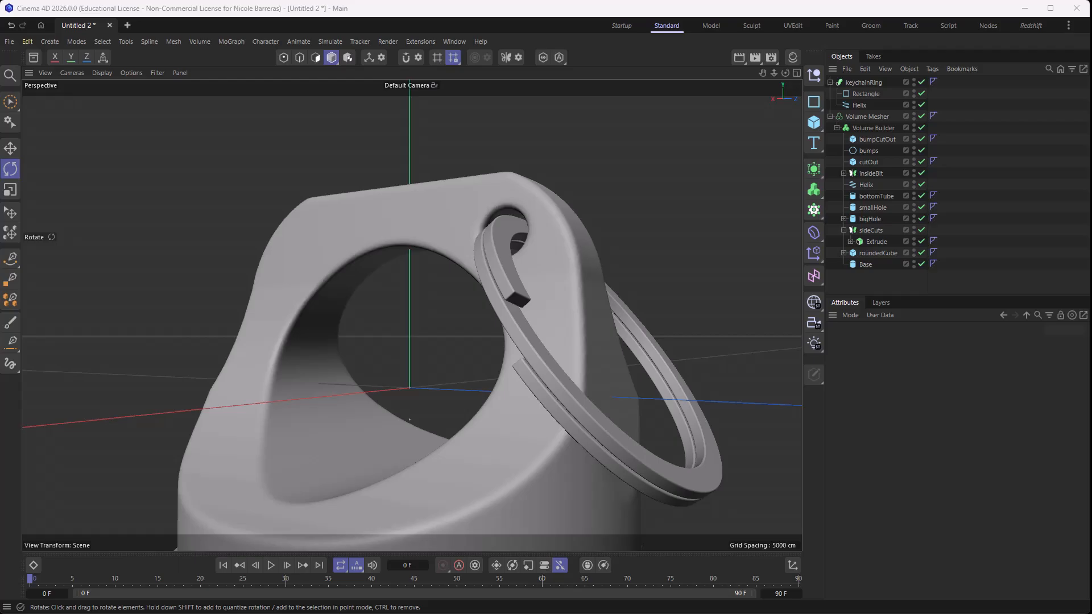
# - Collapse the keychainRing and Volume Mesher hierarchies and rename the Volume Mesher as CapVolumeMesher
pyautogui.click(873, 82)
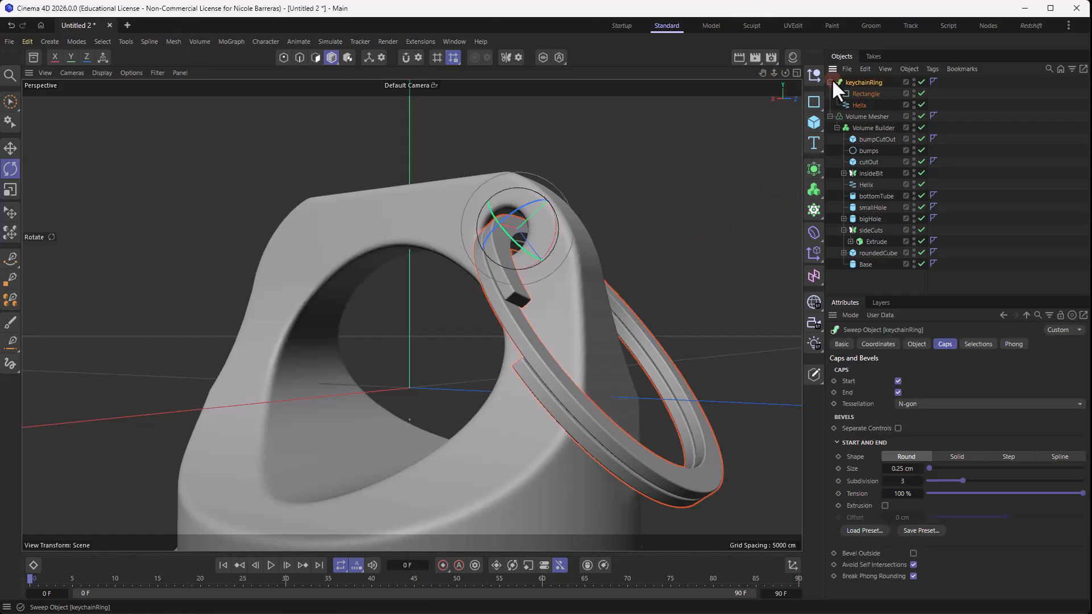
pyautogui.click(830, 82)
pyautogui.click(858, 93)
pyautogui.click(831, 94)
pyautogui.doubleClick(857, 94)
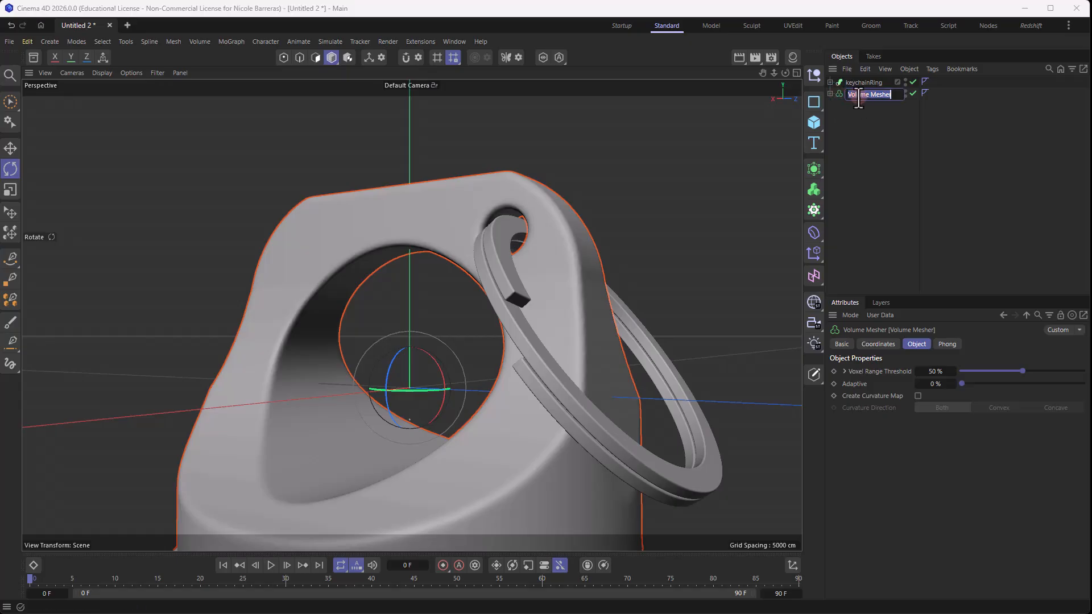
pyautogui.write('CapVolumeMesher')
pyautogui.press('Return')
# - Group keychainRing and CapVolumeMesher under a new Null named Cap and collapse the group
pyautogui.click(812, 78)
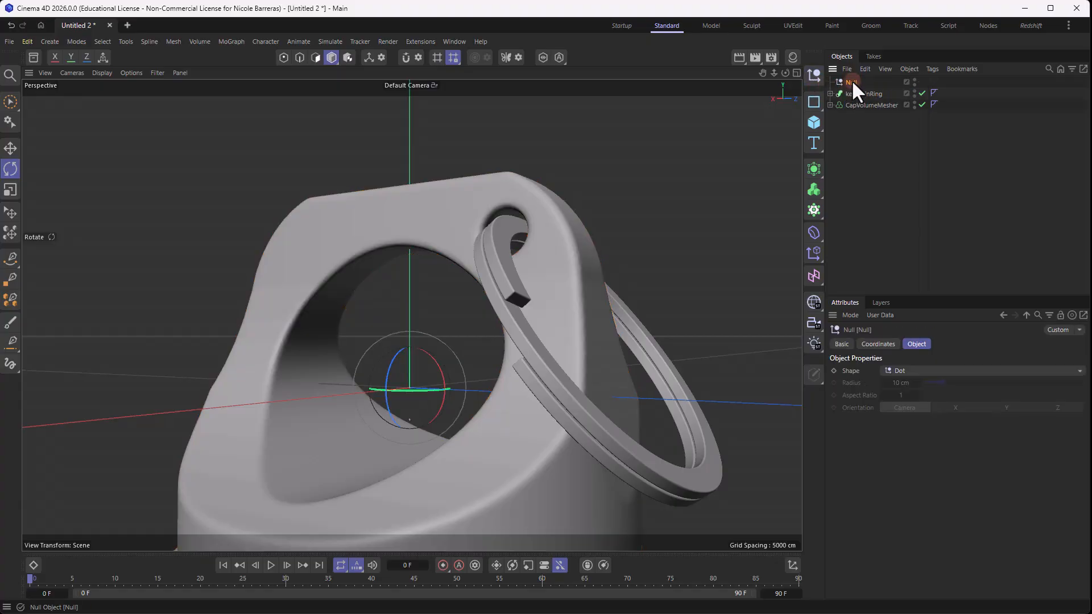
pyautogui.doubleClick(852, 82)
pyautogui.write('Cap')
pyautogui.click(888, 127)
pyautogui.moveTo(863, 121); pyautogui.dragTo(850, 83)
pyautogui.click(840, 116)
pyautogui.click(831, 83)
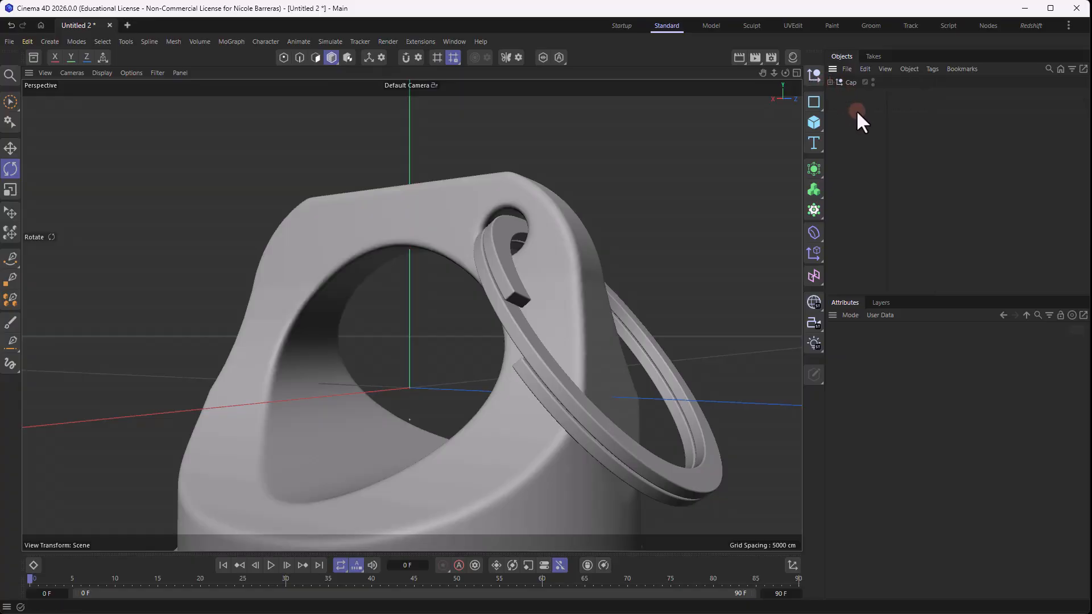
pyautogui.scroll(-8, 601, 241)
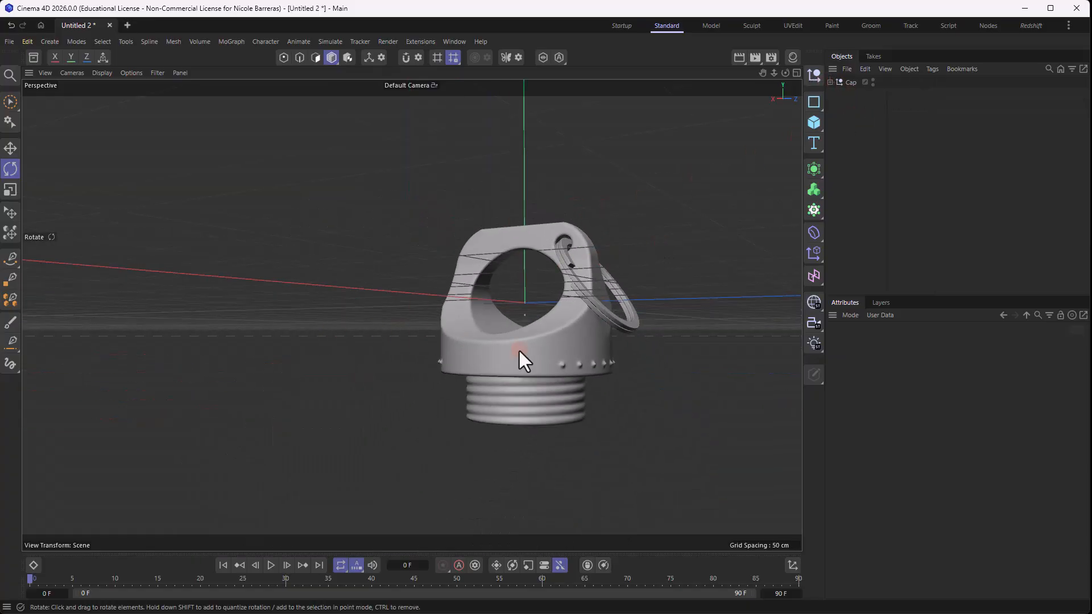
pyautogui.middleClick(623, 398)
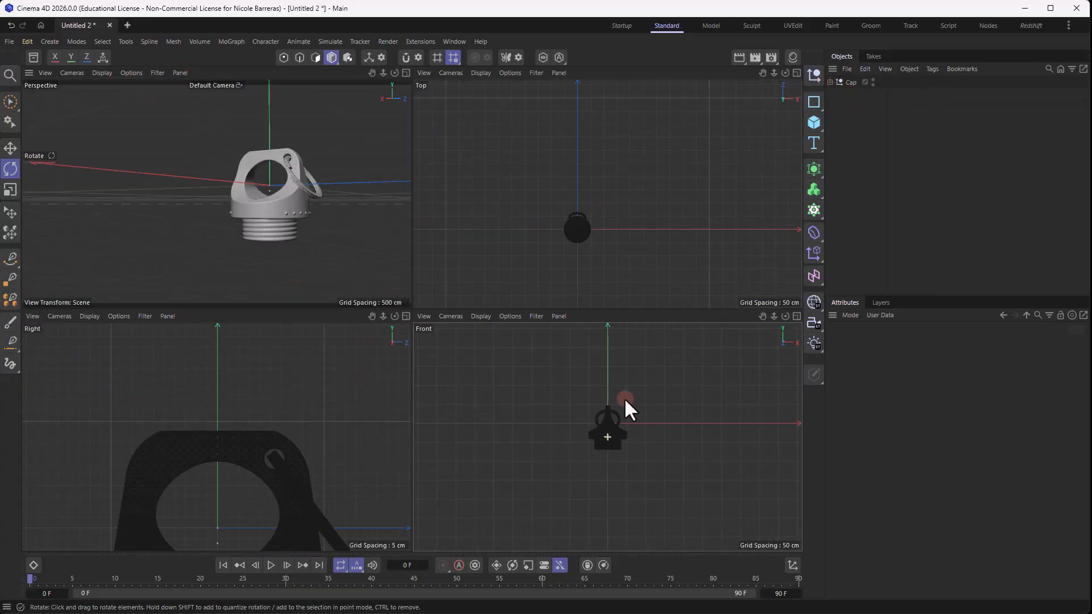
# - Set the transparency of the Front view's bottle background picture to 81% and hide the Cap group
pyautogui.middleClick(625, 392)
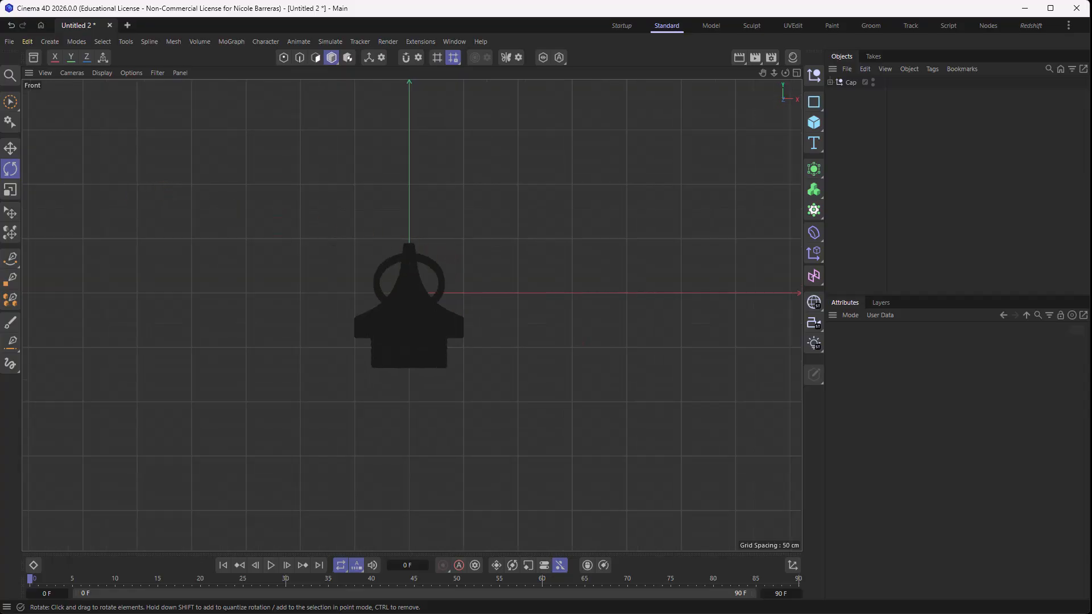
pyautogui.scroll(-6, 529, 296)
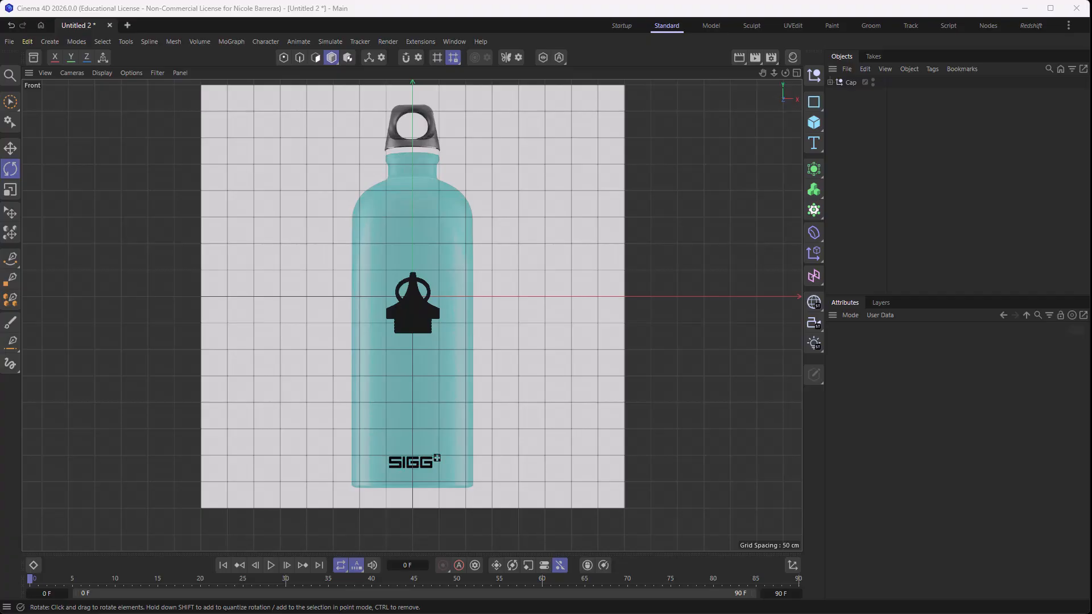
pyautogui.middleClick(484, 365)
pyautogui.middleClick(637, 389)
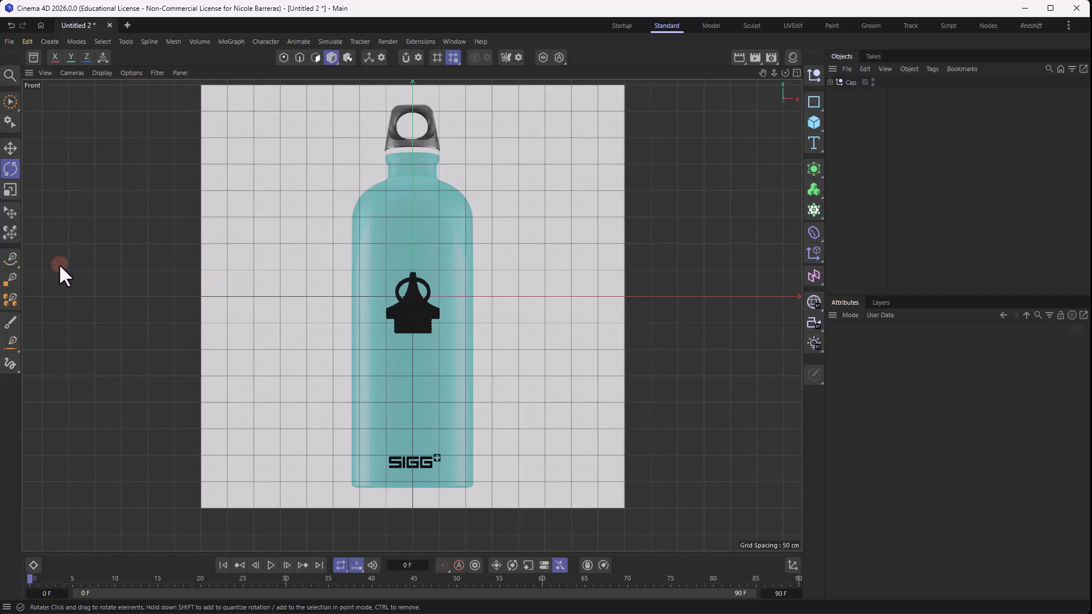
pyautogui.click(852, 314)
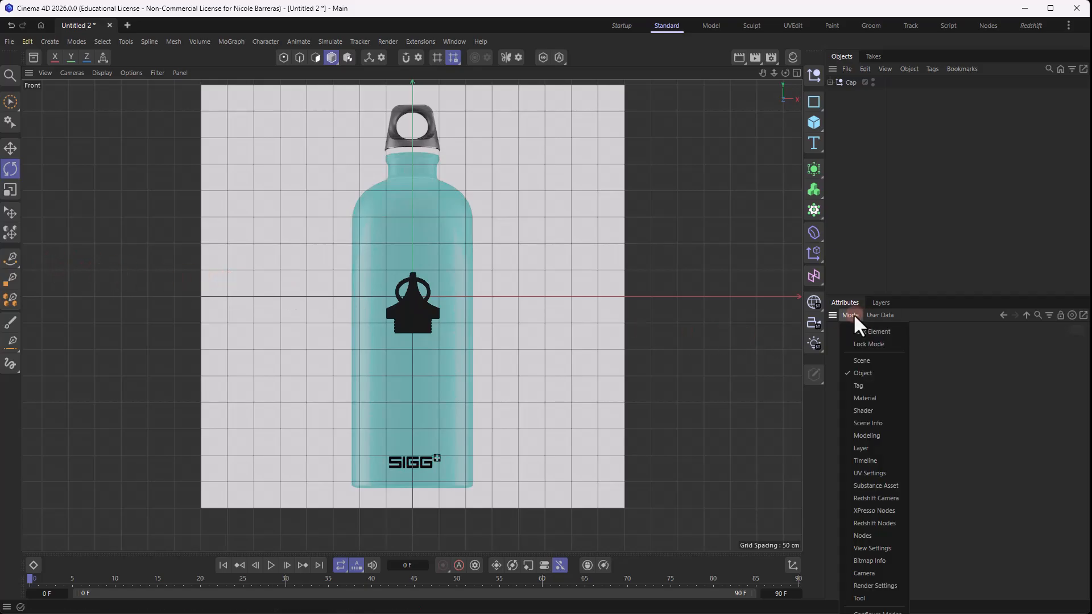
pyautogui.click(897, 547)
pyautogui.click(940, 344)
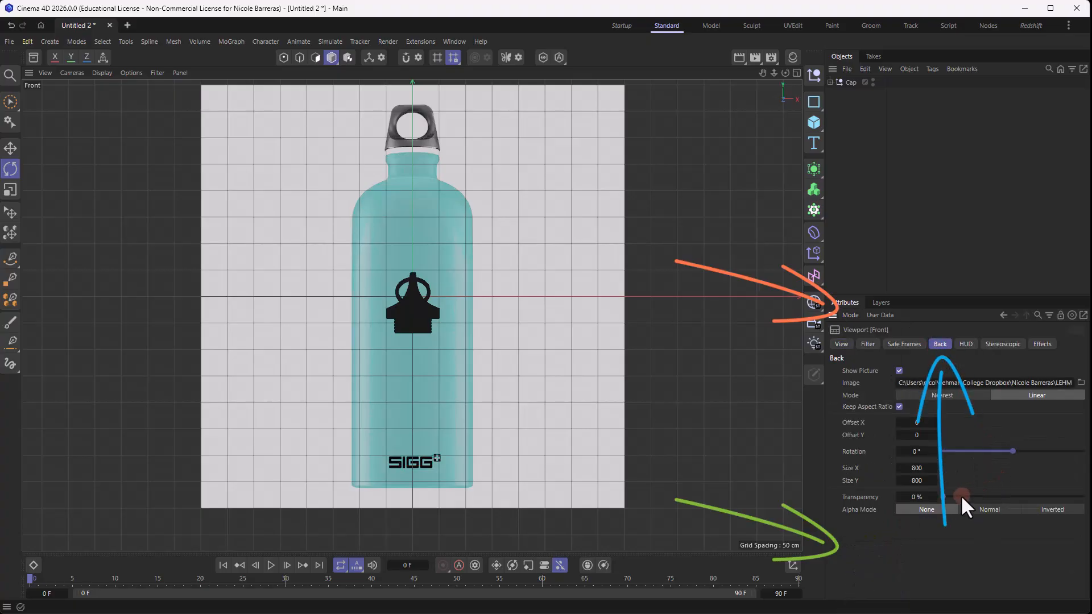
pyautogui.moveTo(960, 497); pyautogui.dragTo(1057, 497)
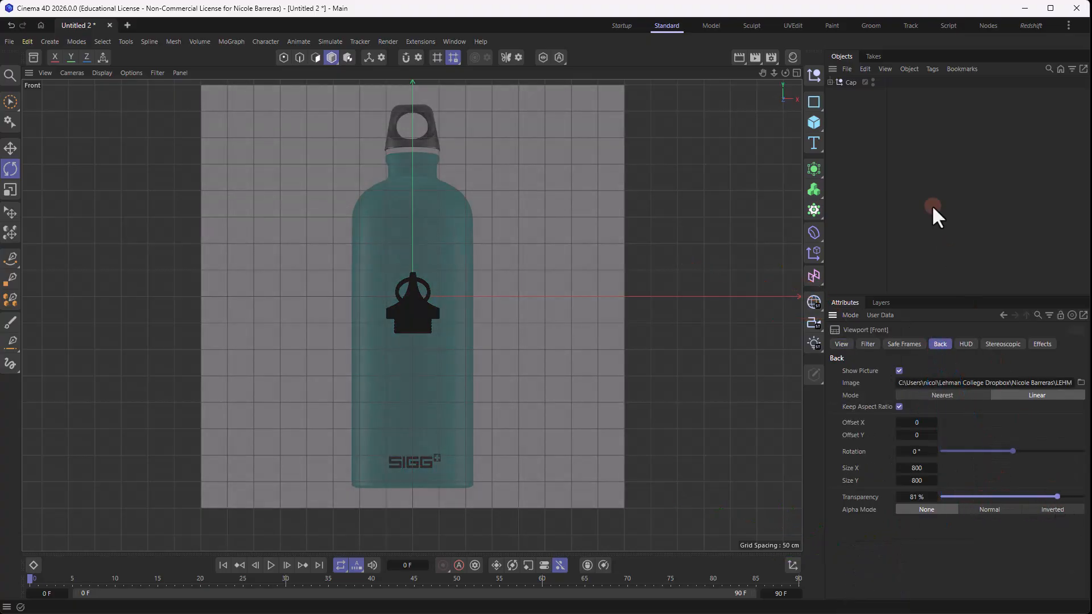
pyautogui.keyDown('alt'); pyautogui.click(872, 84); pyautogui.keyUp('alt')
pyautogui.keyDown('alt'); pyautogui.click(873, 83); pyautogui.keyUp('alt')
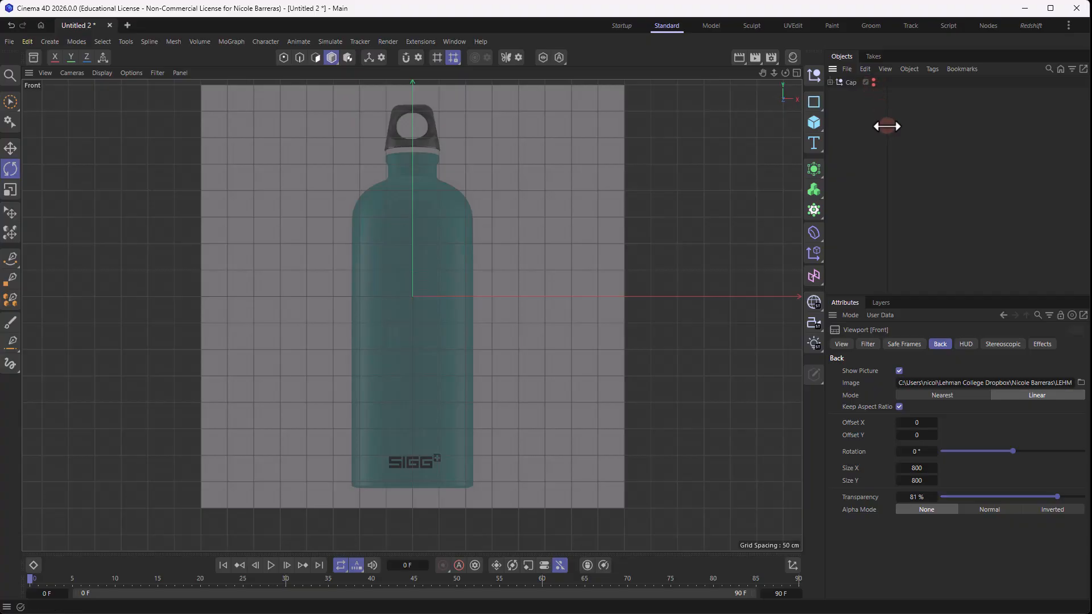
# - Trace the bottle's outer profile with the Spline Pen from the base centre around the lower corner and up the side to the shoulder
pyautogui.click(10, 259)
pyautogui.scroll(3, 462, 482)
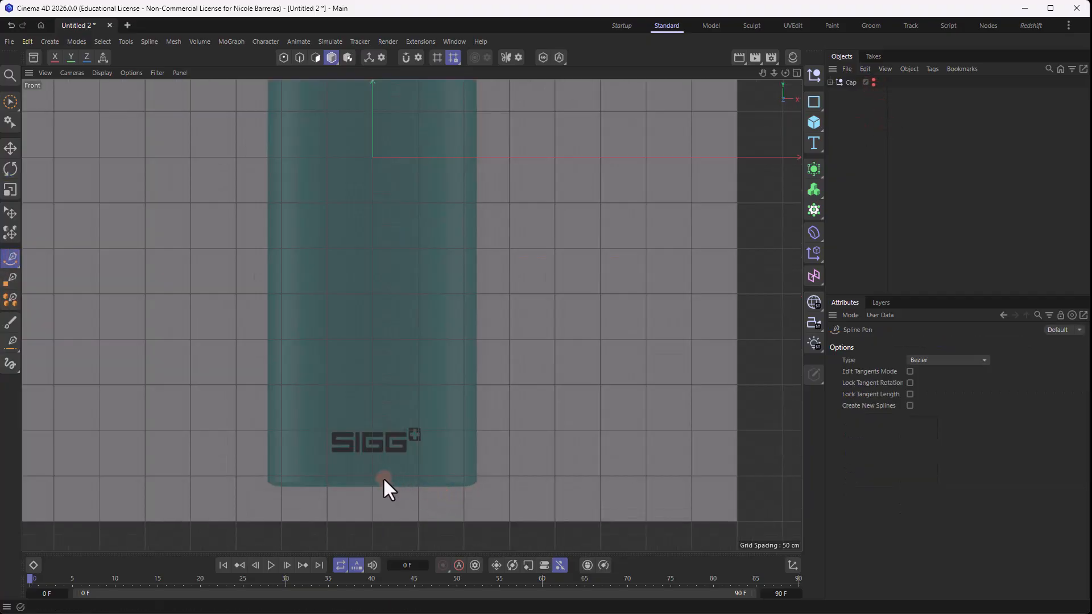
pyautogui.scroll(3, 384, 483)
pyautogui.click(350, 491)
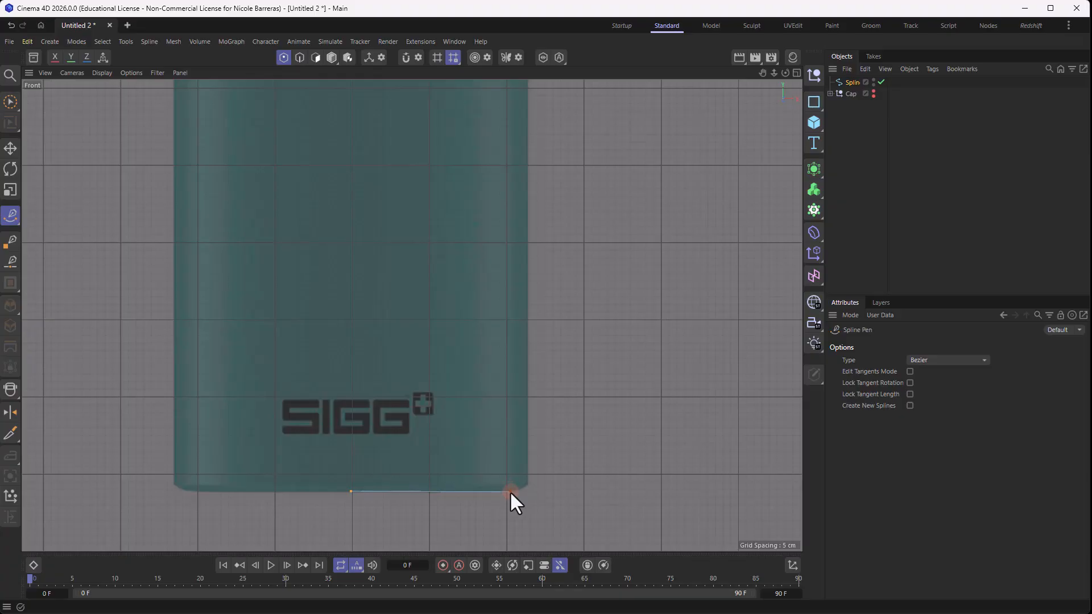
pyautogui.click(507, 491)
pyautogui.click(530, 476)
pyautogui.scroll(-1, 532, 320)
pyautogui.keyDown('alt'); pyautogui.moveTo(524, 176); pyautogui.dragTo(524, 374, button='middle'); pyautogui.keyUp('alt')
pyautogui.scroll(-3, 527, 371)
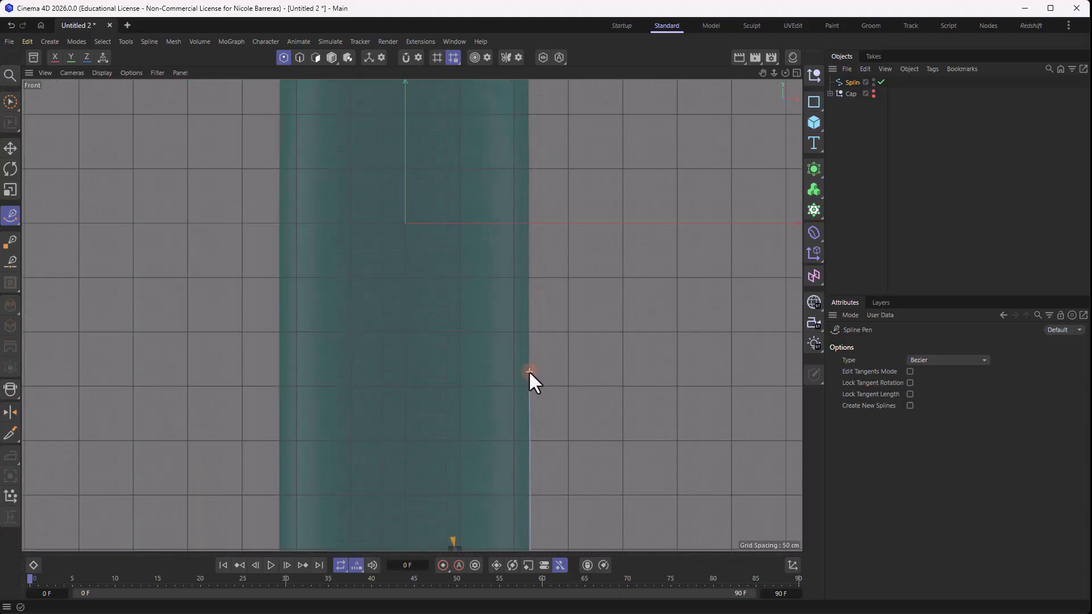
pyautogui.click(568, 262)
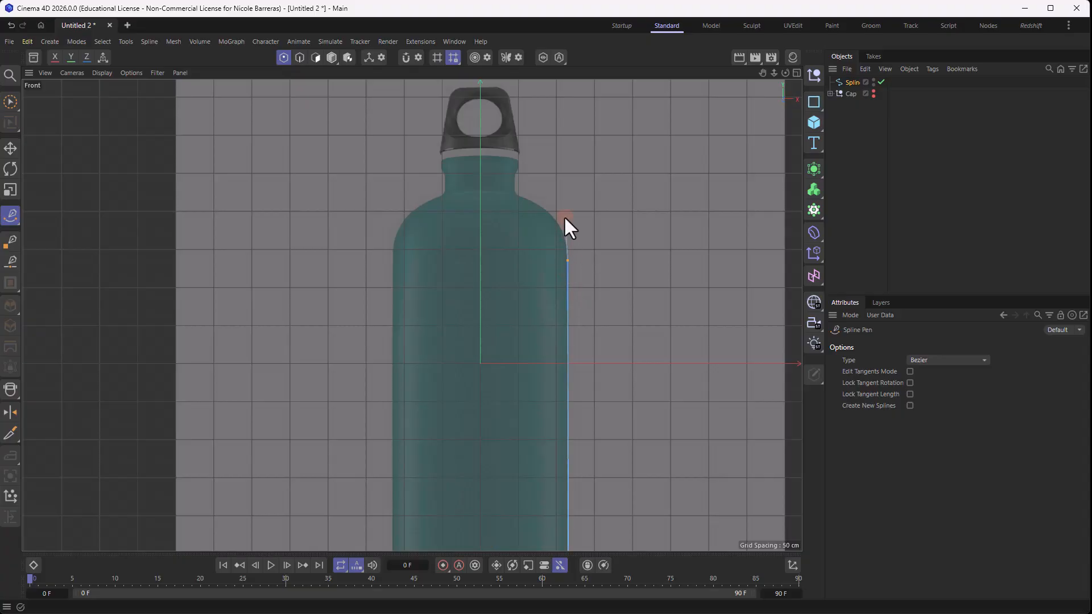
# - Continue the spline with curved points along the shoulder, up the neck and over the rounded lip of the bottle
pyautogui.scroll(2, 564, 216)
pyautogui.moveTo(483, 180); pyautogui.dragTo(417, 155)
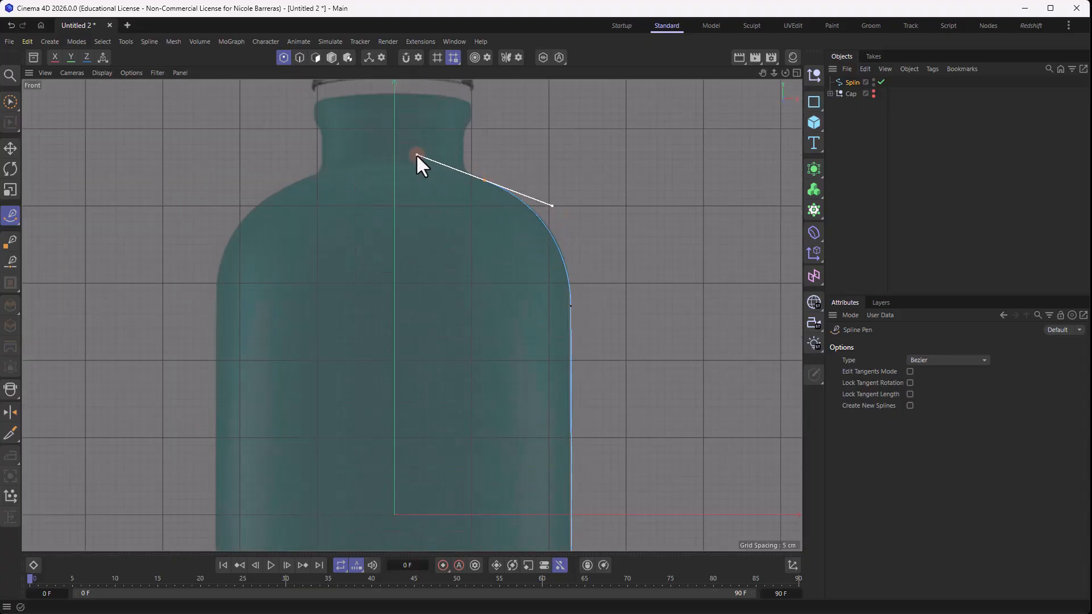
pyautogui.click(461, 149)
pyautogui.scroll(4, 462, 128)
pyautogui.keyDown('alt'); pyautogui.moveTo(482, 137); pyautogui.dragTo(480, 185, button='middle'); pyautogui.keyUp('alt')
pyautogui.moveTo(474, 172); pyautogui.dragTo(481, 169)
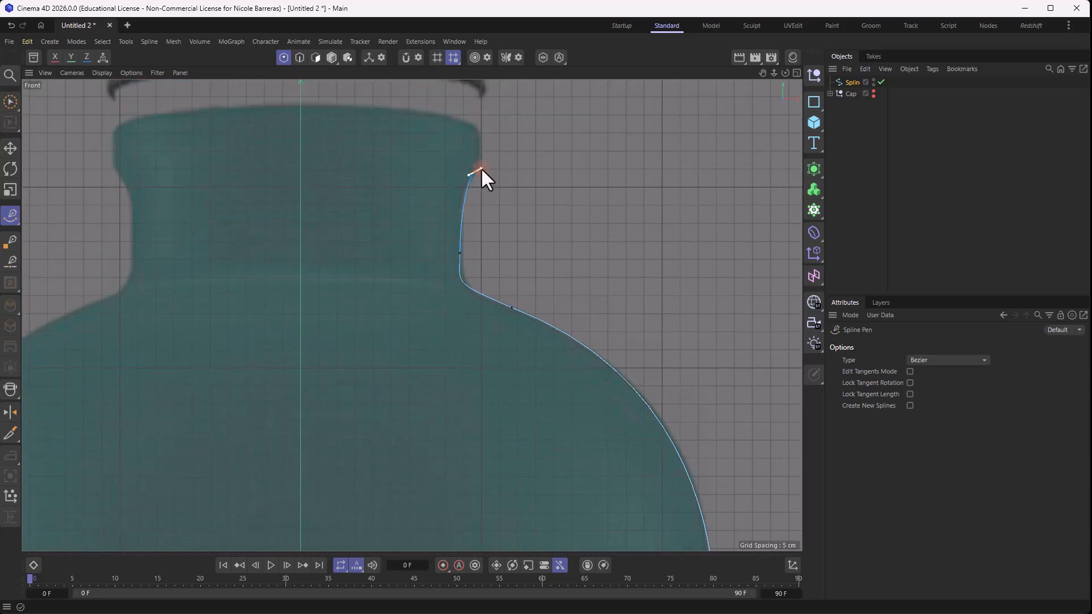
pyautogui.click(473, 121)
pyautogui.keyDown('alt'); pyautogui.moveTo(473, 121); pyautogui.dragTo(482, 261, button='middle'); pyautogui.keyUp('alt')
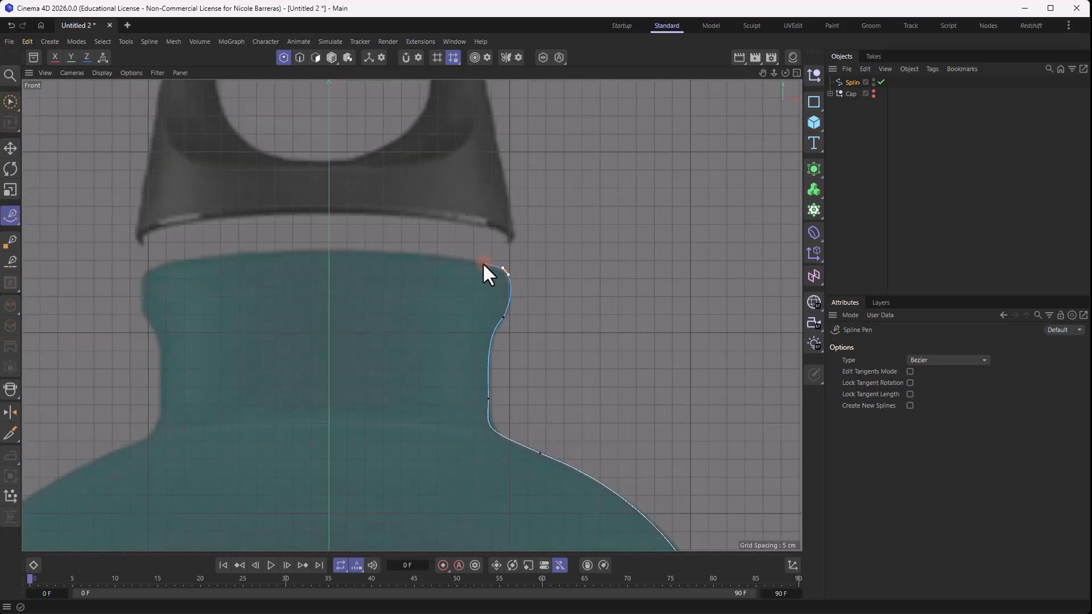
pyautogui.click(472, 262)
# - Trace the inner wall parallel to the outer outline down to the base centre and close the spline
pyautogui.moveTo(474, 317); pyautogui.dragTo(470, 325)
pyautogui.moveTo(481, 450); pyautogui.dragTo(495, 457)
pyautogui.scroll(-4, 495, 458)
pyautogui.keyDown('alt'); pyautogui.moveTo(495, 457); pyautogui.dragTo(366, 207, button='middle'); pyautogui.keyUp('alt')
pyautogui.moveTo(506, 380); pyautogui.dragTo(508, 486)
pyautogui.scroll(-3, 526, 480)
pyautogui.keyDown('alt'); pyautogui.moveTo(528, 479); pyautogui.dragTo(538, 114, button='middle'); pyautogui.keyUp('alt')
pyautogui.scroll(-3, 538, 114)
pyautogui.scroll(4, 493, 365)
pyautogui.click(546, 403)
pyautogui.click(380, 409)
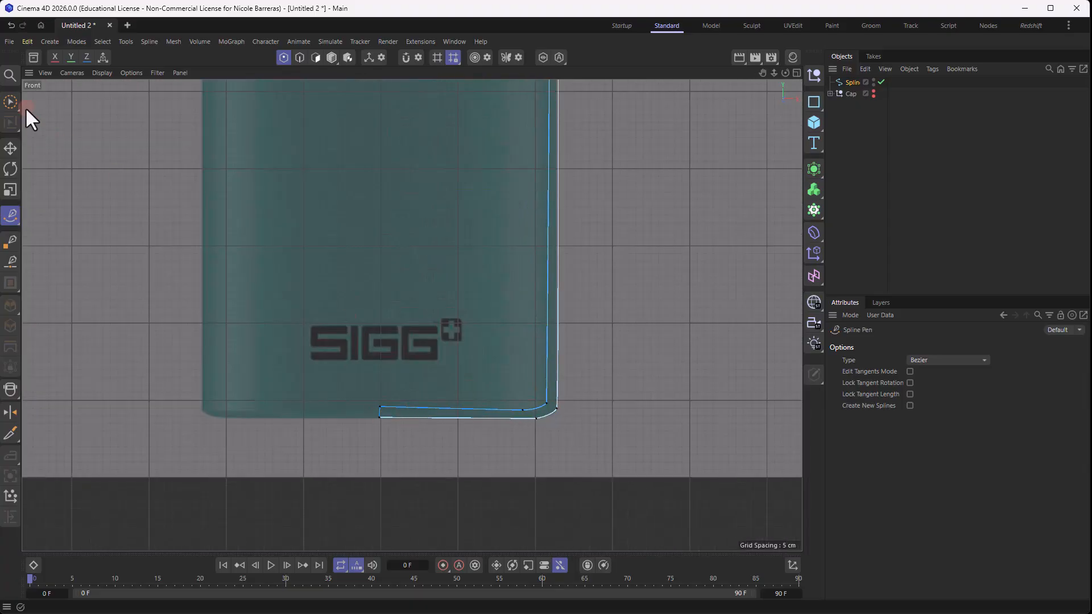
# - Align the two spline points at the base centre by setting each point's X position to 0 cm
pyautogui.click(10, 101)
pyautogui.scroll(5, 378, 417)
pyautogui.click(386, 387)
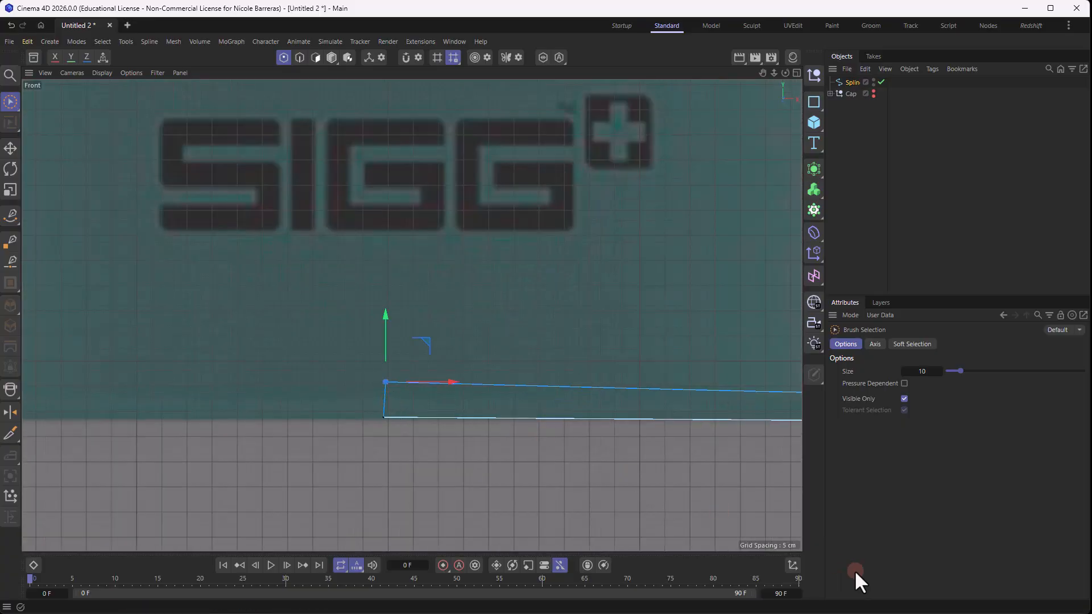
pyautogui.click(793, 565)
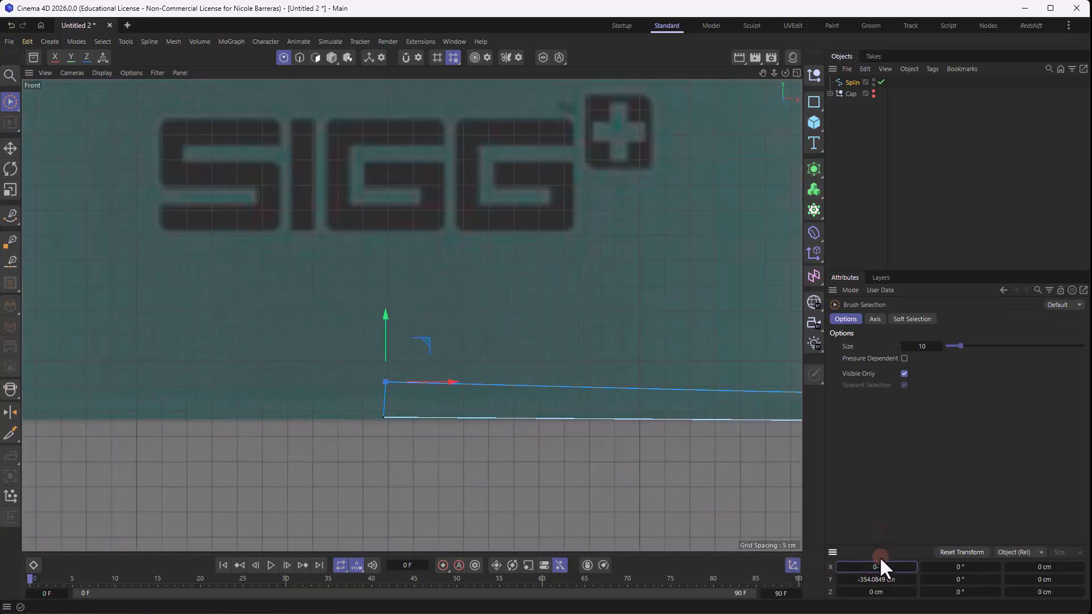
pyautogui.click(385, 419)
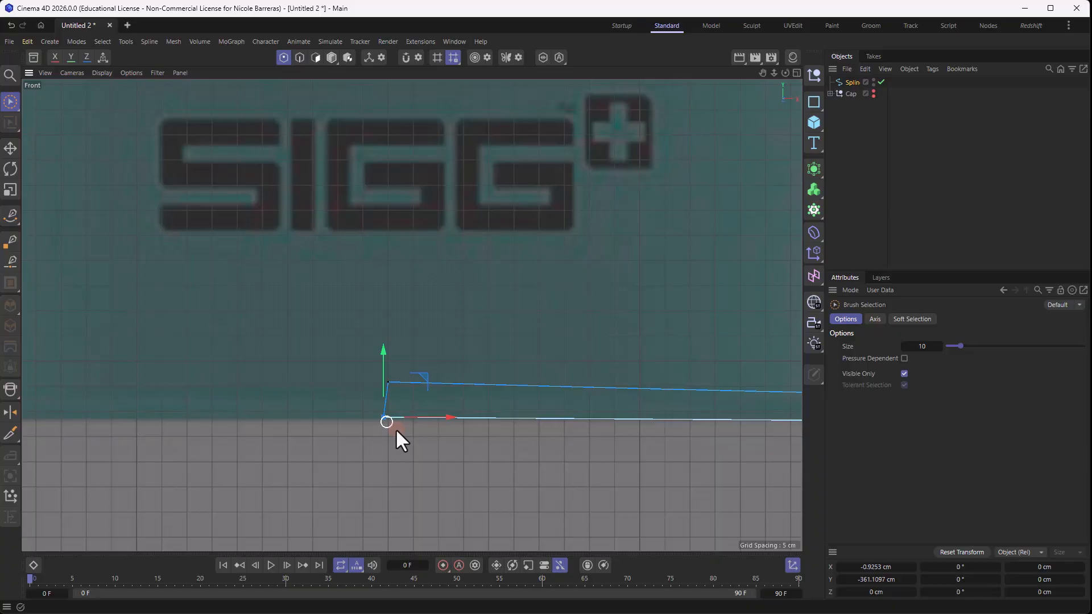
pyautogui.click(874, 565)
pyautogui.write('0')
pyautogui.press('Return')
pyautogui.click(567, 475)
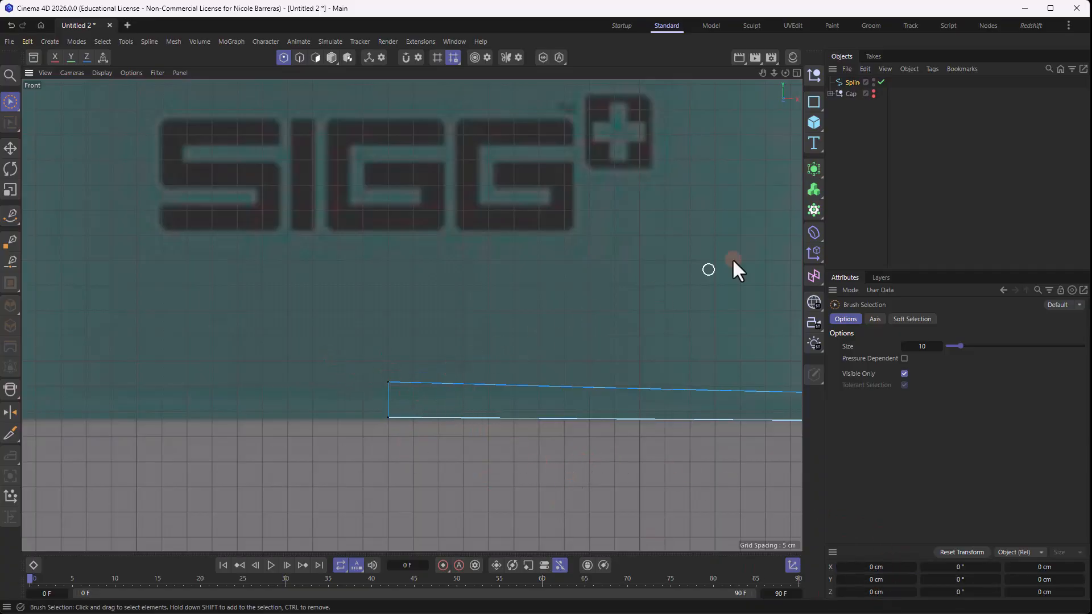
# - Add a Lathe generator and make the bottle spline its child to produce the bottle body
pyautogui.click(814, 168)
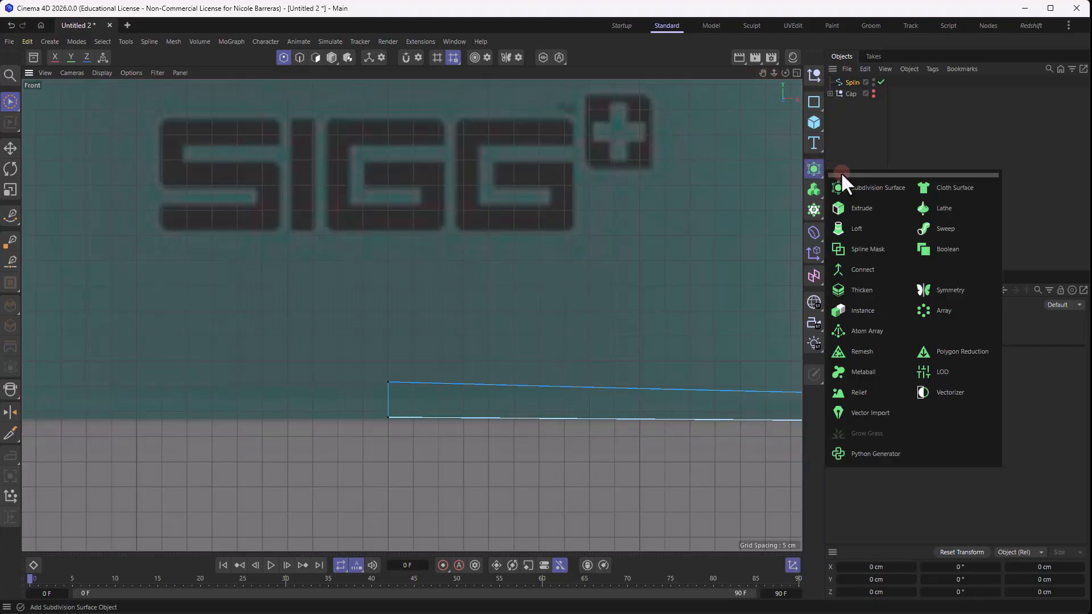
pyautogui.click(944, 209)
pyautogui.moveTo(848, 91); pyautogui.dragTo(854, 81)
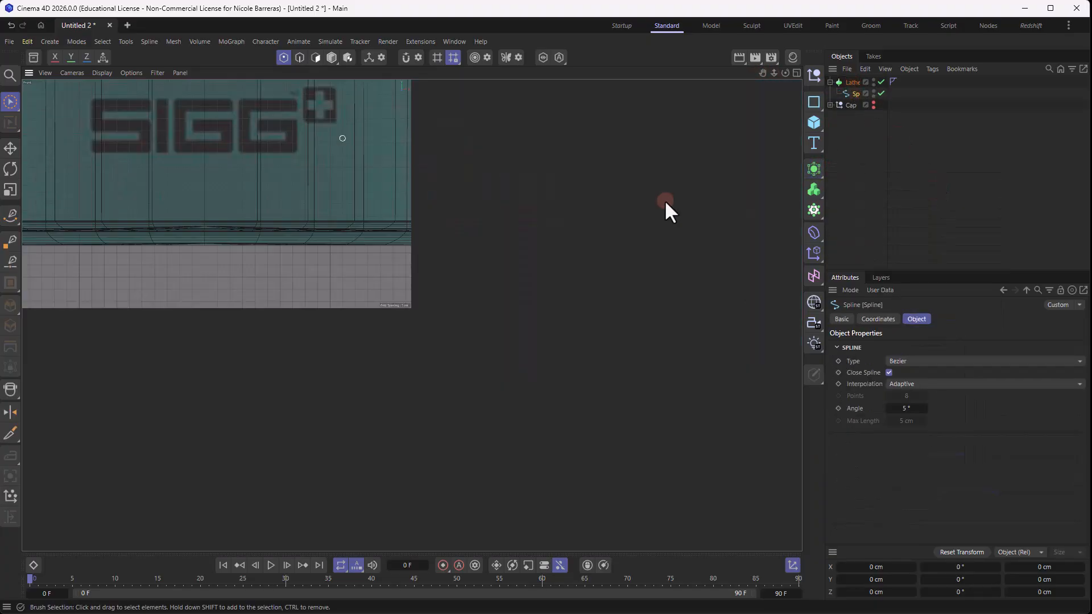
pyautogui.middleClick(323, 155)
pyautogui.scroll(-8, 425, 220)
pyautogui.keyDown('alt'); pyautogui.moveTo(524, 173); pyautogui.dragTo(561, 181); pyautogui.keyUp('alt')
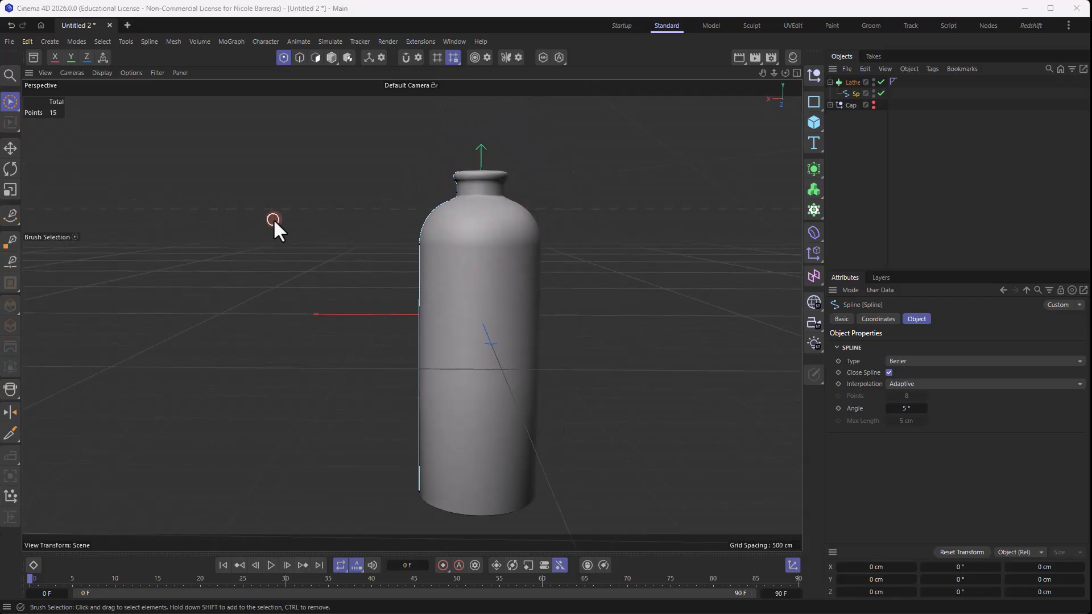
pyautogui.scroll(6, 492, 186)
pyautogui.keyDown('alt'); pyautogui.moveTo(369, 207); pyautogui.dragTo(454, 189); pyautogui.keyUp('alt')
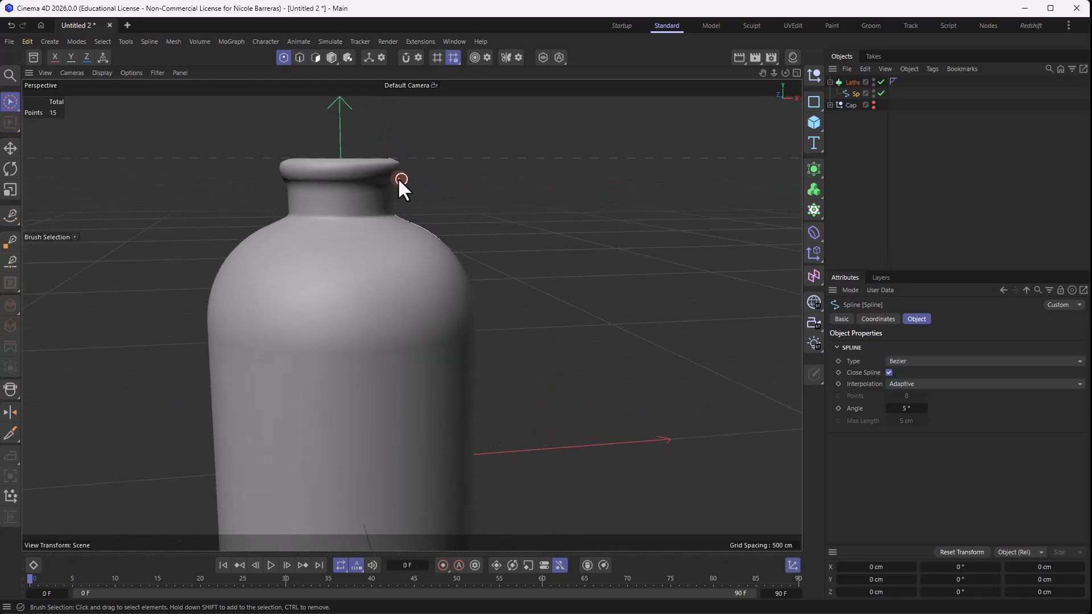
# - Smooth the bottle spline from the shoulder up to the lip with Spline Smooth at radius 50 and strength 100%
pyautogui.click(10, 215)
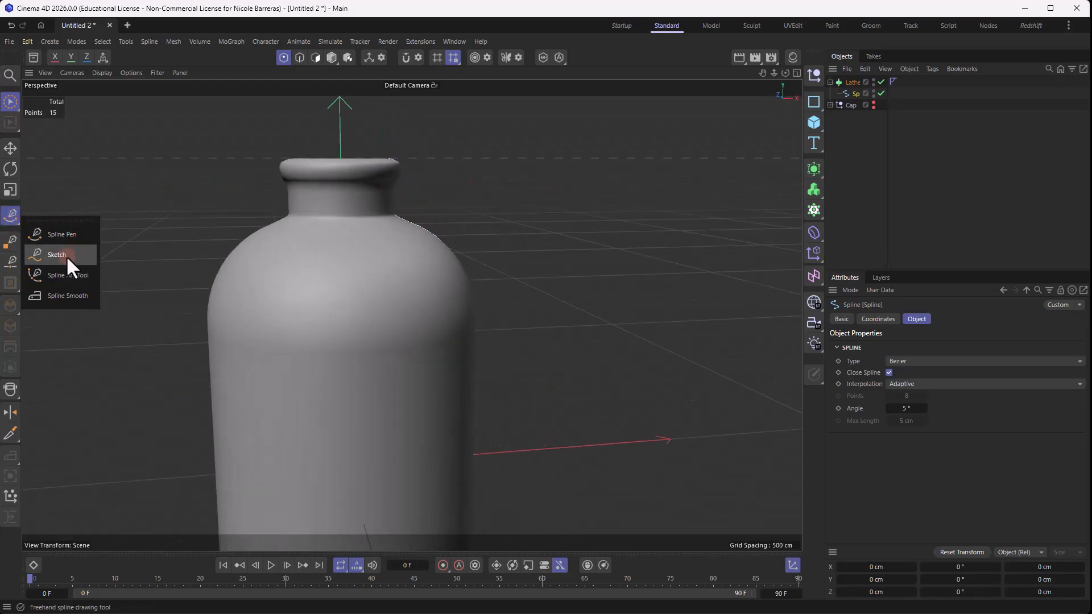
pyautogui.click(67, 296)
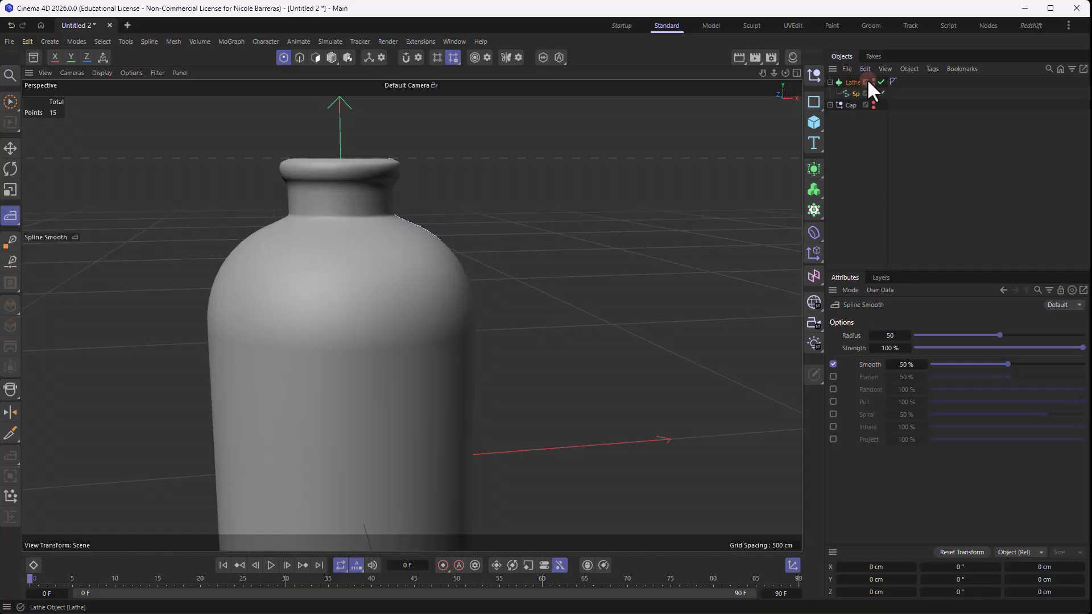
pyautogui.click(888, 79)
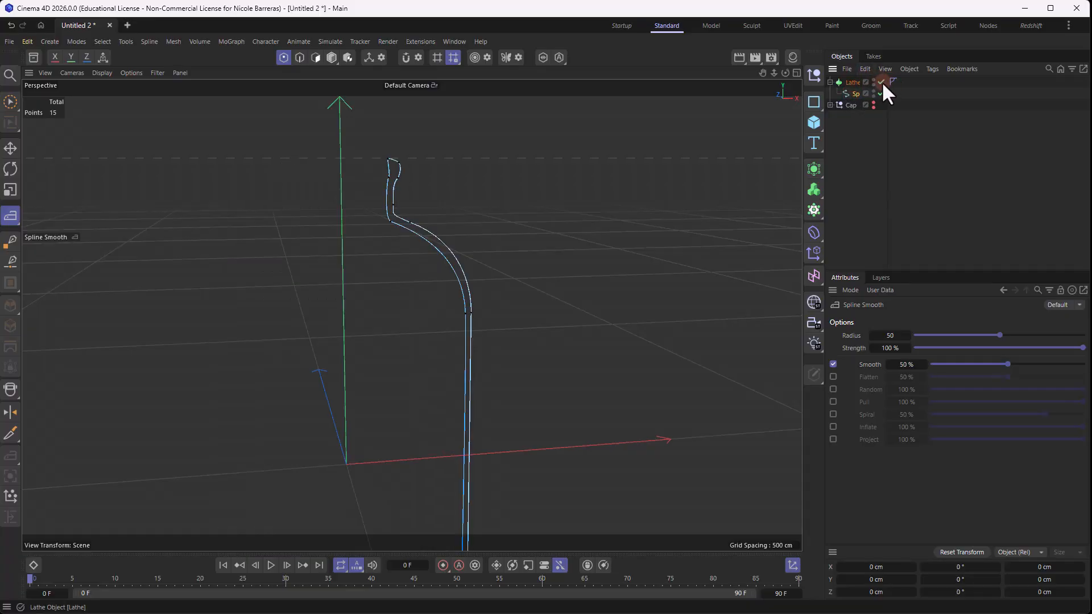
pyautogui.click(881, 81)
pyautogui.moveTo(897, 86); pyautogui.dragTo(914, 86)
pyautogui.click(863, 94)
pyautogui.keyDown('alt'); pyautogui.moveTo(556, 209); pyautogui.dragTo(534, 197); pyautogui.keyUp('alt')
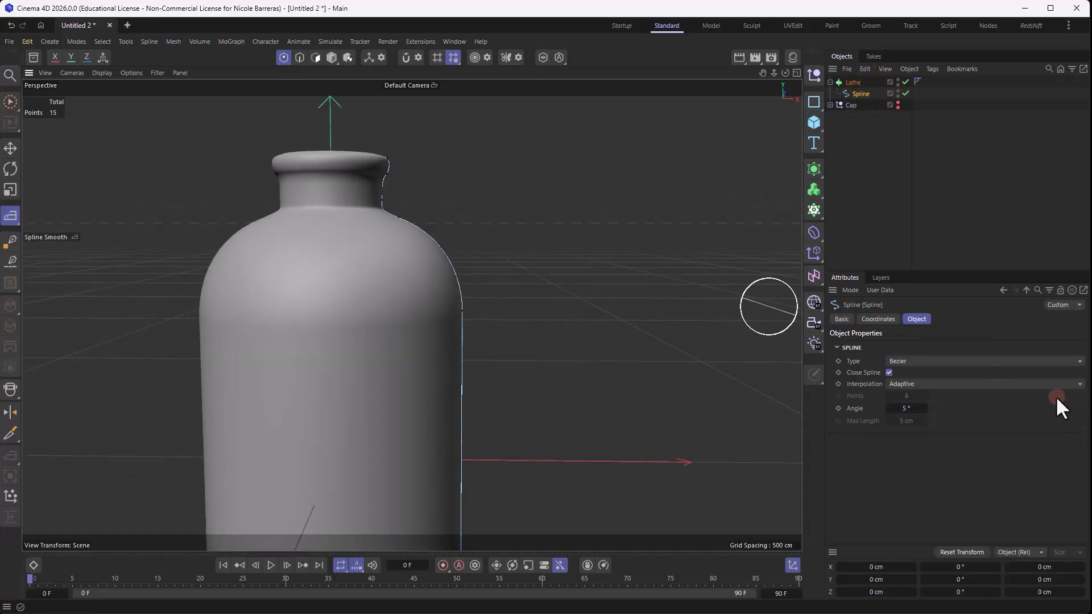
pyautogui.click(10, 215)
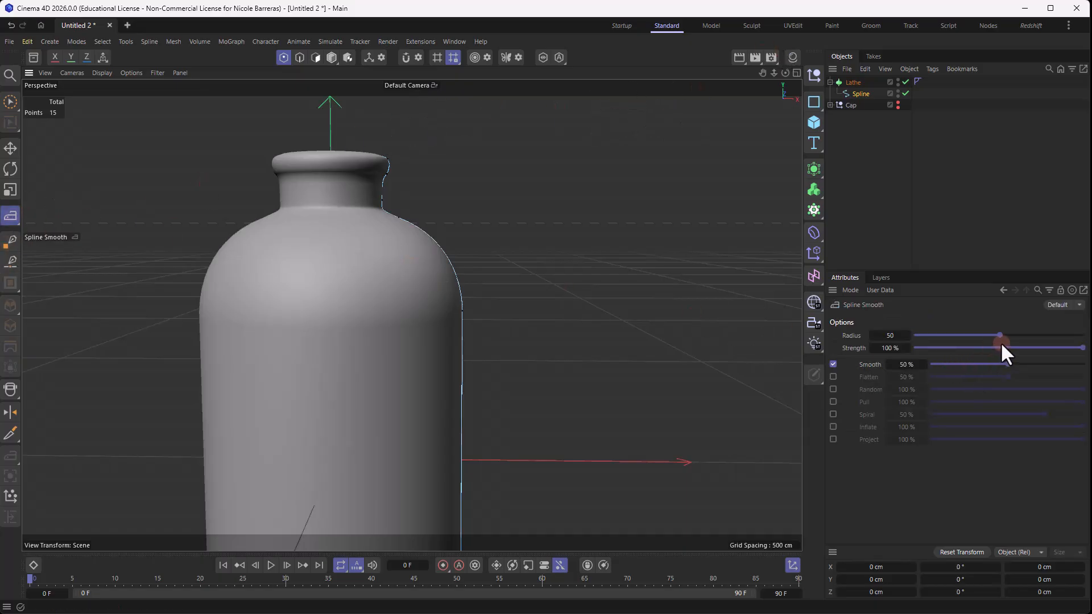
pyautogui.moveTo(490, 298)
pyautogui.mouseDown()
pyautogui.moveTo(511, 310)
pyautogui.moveTo(490, 169)
pyautogui.moveTo(392, 148)
pyautogui.mouseUp()
# - Move the spline point at the outer edge of the lip outward by about 0.6 cm
pyautogui.scroll(5, 391, 153)
pyautogui.press('space')
pyautogui.click(390, 175)
pyautogui.moveTo(442, 175); pyautogui.dragTo(444, 175)
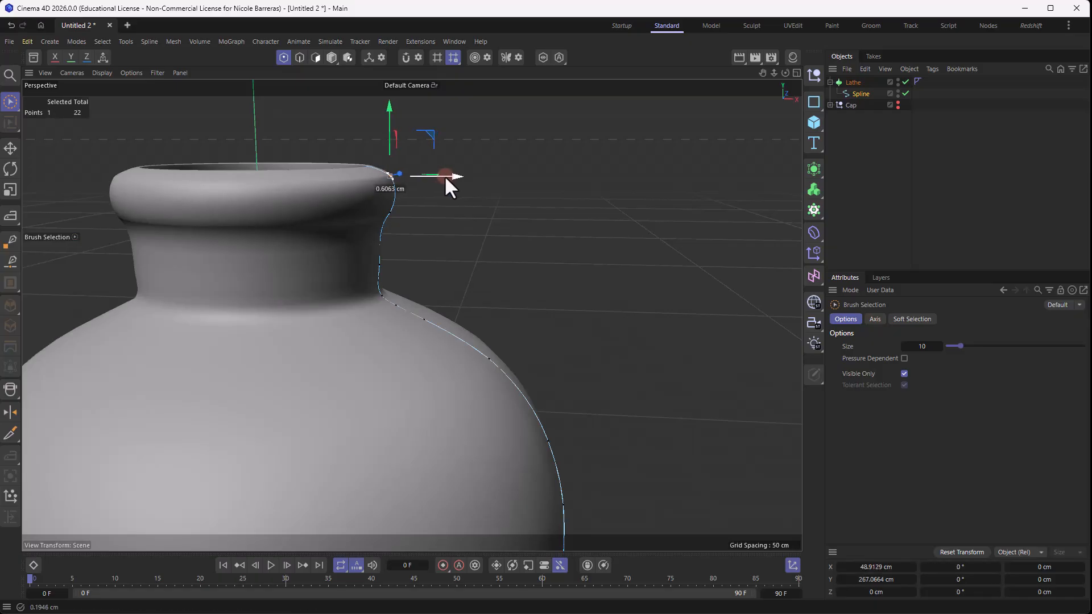
# - Lower a spline point at the bottle's lip slightly in the Front view and deselect it
pyautogui.middleClick(445, 175)
pyautogui.middleClick(629, 435)
pyautogui.scroll(-5, 629, 435)
pyautogui.scroll(8, 615, 172)
pyautogui.click(529, 133)
pyautogui.moveTo(529, 106); pyautogui.dragTo(530, 112)
pyautogui.click(411, 213)
pyautogui.middleClick(411, 213)
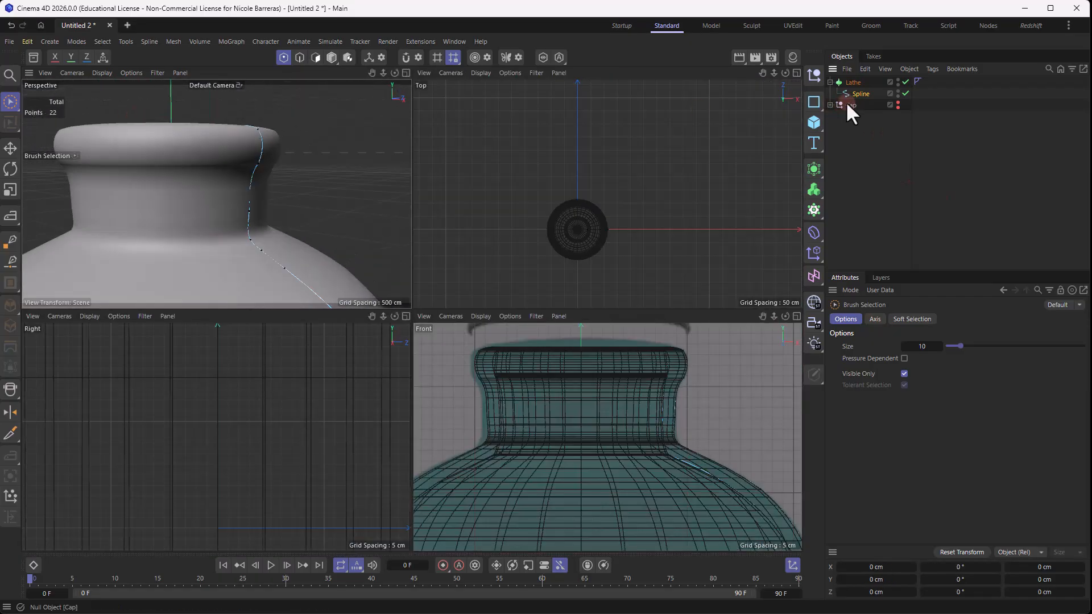
# - Rename the Lathe object as Bottle
pyautogui.doubleClick(853, 83)
pyautogui.write('Bottle')
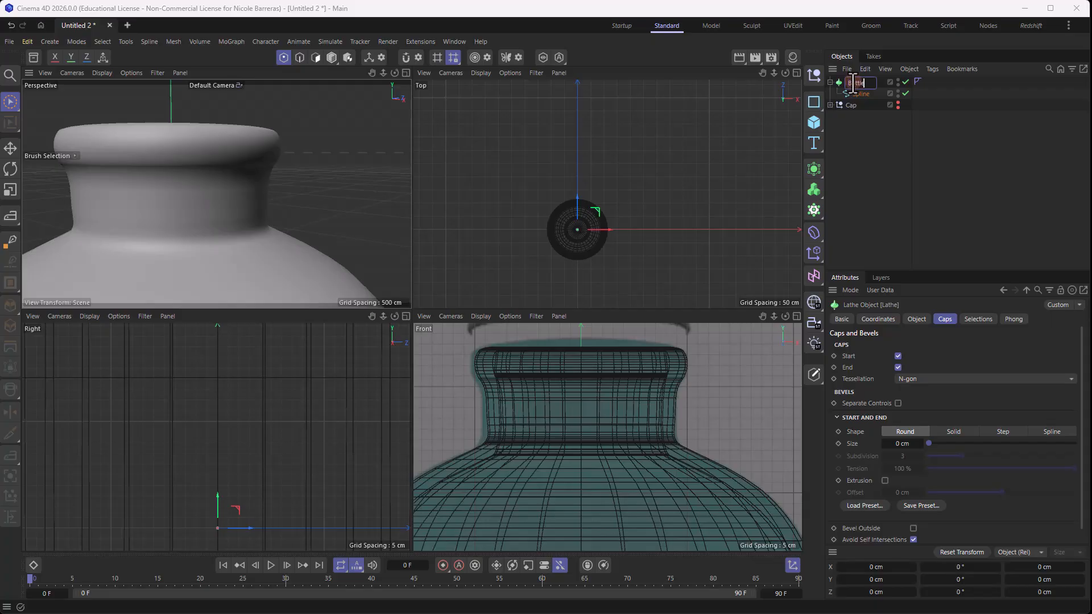
pyautogui.press('Return')
# - Add a Tube primitive to the scene and frame it together with the bottle in the perspective view
pyautogui.click(814, 123)
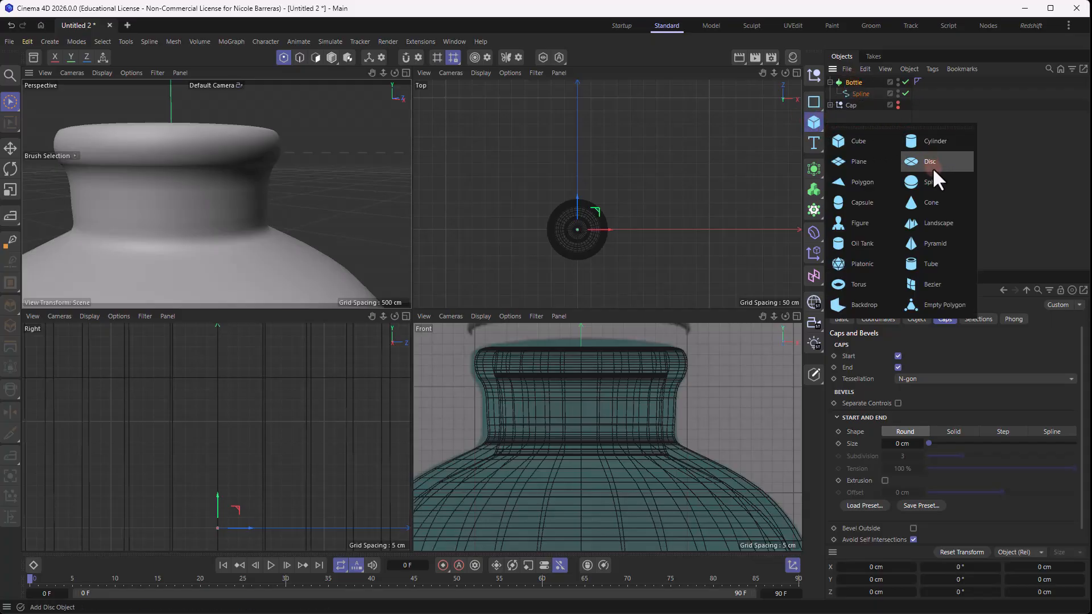
pyautogui.click(931, 263)
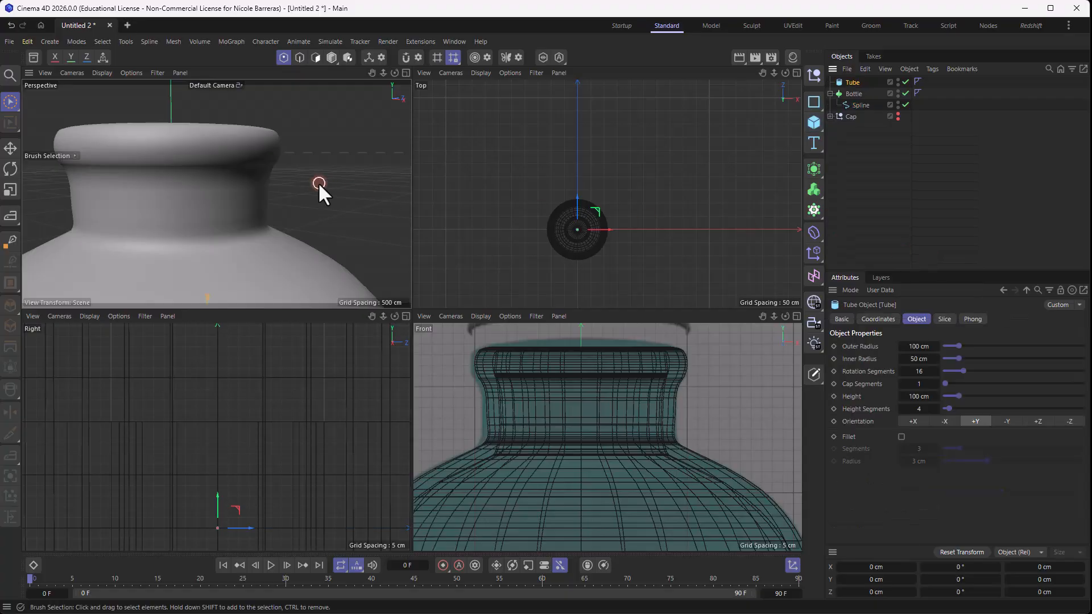
pyautogui.scroll(-5, 318, 182)
pyautogui.moveTo(318, 187); pyautogui.dragTo(281, 238, button='middle')
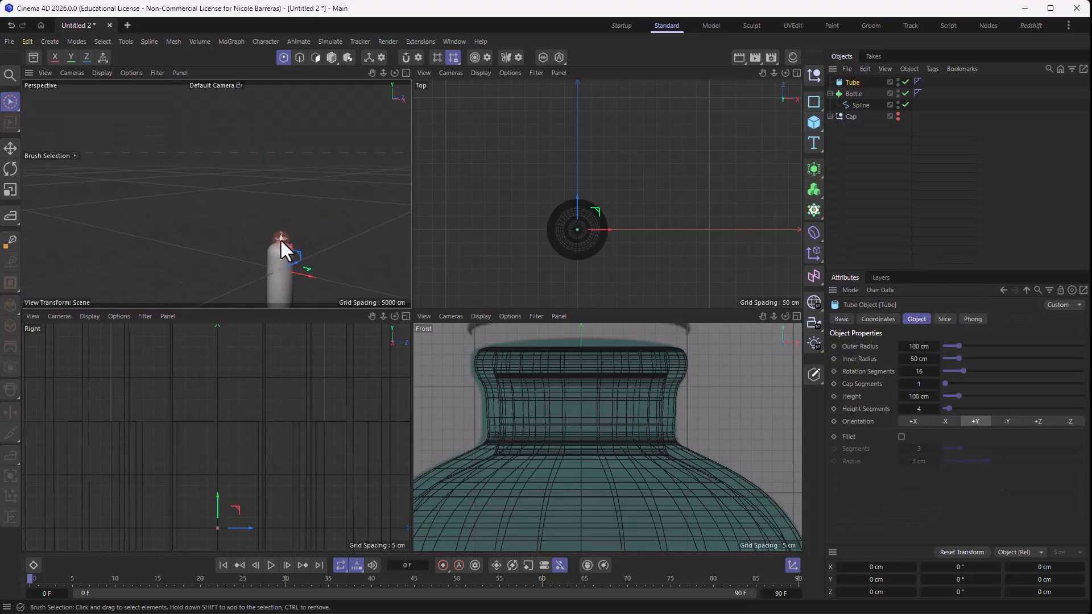
pyautogui.middleClick(285, 223)
pyautogui.scroll(5, 577, 421)
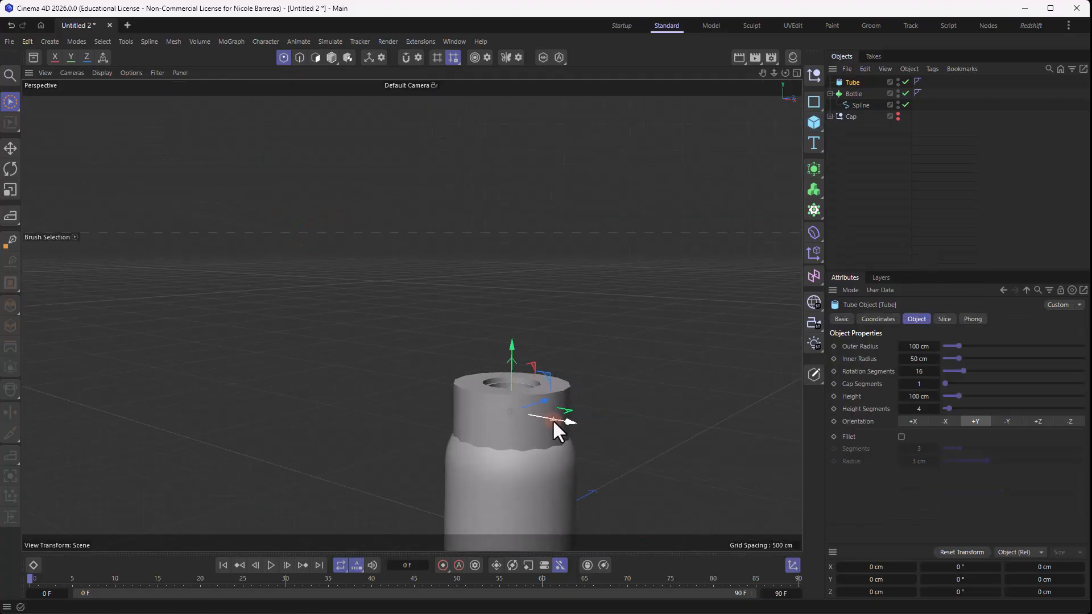
# - Scale the tube down to fit the bottle's mouth and raise it into the opening
pyautogui.press('t')
pyautogui.moveTo(615, 364); pyautogui.dragTo(517, 422)
pyautogui.press('e')
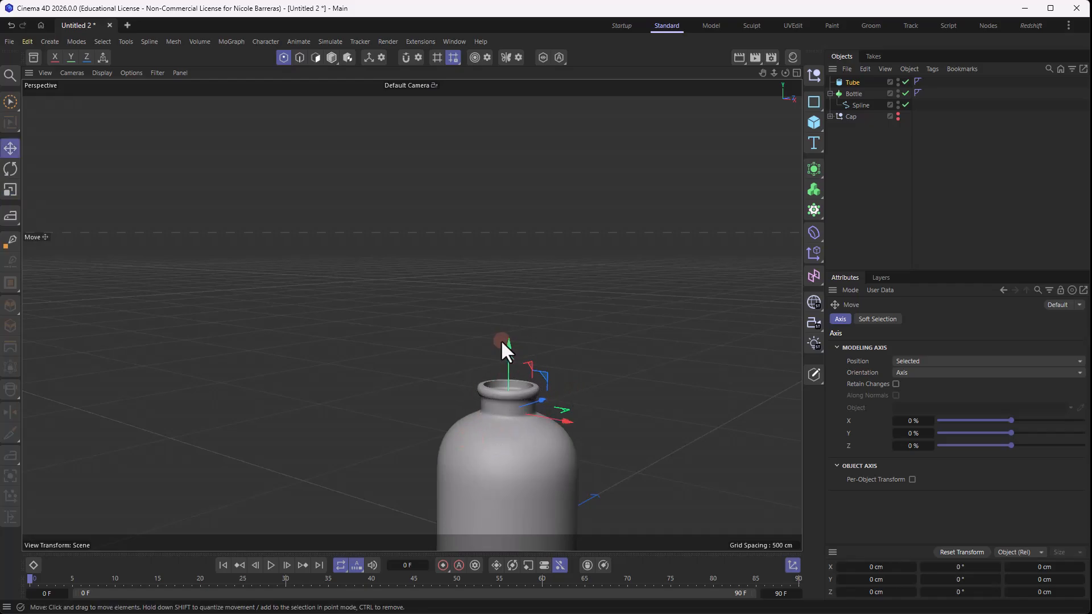
pyautogui.moveTo(500, 339); pyautogui.dragTo(508, 330)
pyautogui.scroll(6, 524, 376)
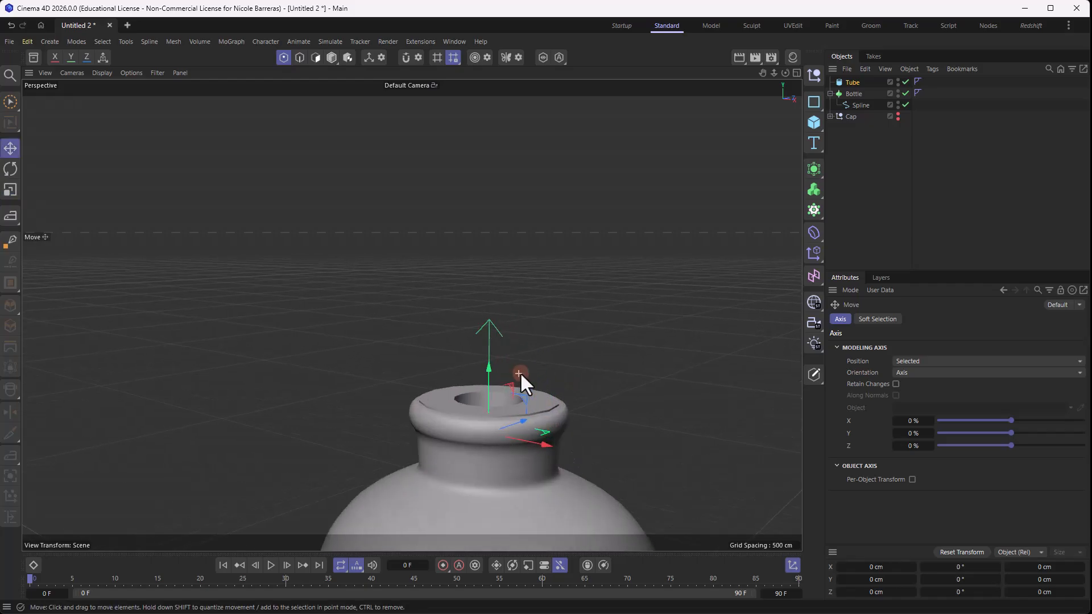
# - Set the tube's outer radius to 41 cm and inner radius to 36 cm, and lower it slightly in the bottle's mouth
pyautogui.click(849, 82)
pyautogui.moveTo(917, 346); pyautogui.dragTo(925, 360)
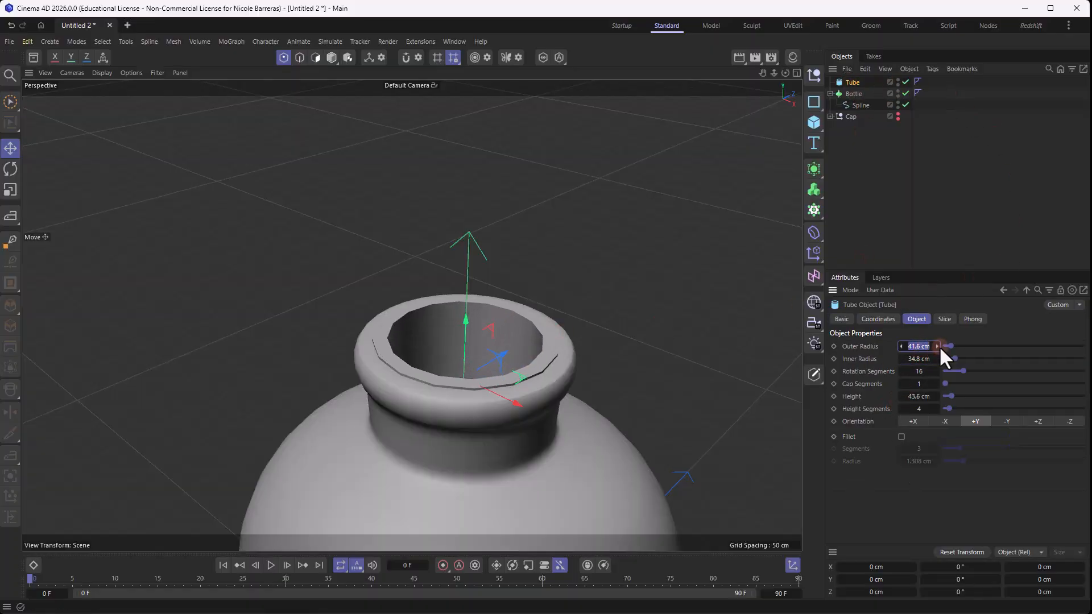
pyautogui.write('40')
pyautogui.click(925, 359)
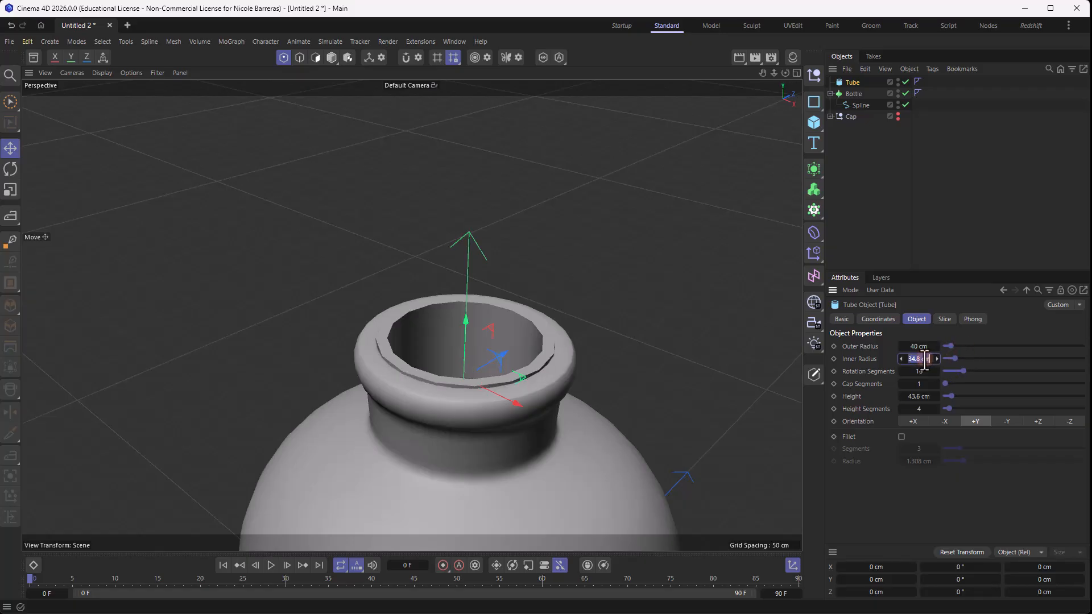
pyautogui.write('39')
pyautogui.press('Return')
pyautogui.click(899, 358)
pyautogui.click(899, 359)
pyautogui.click(900, 359)
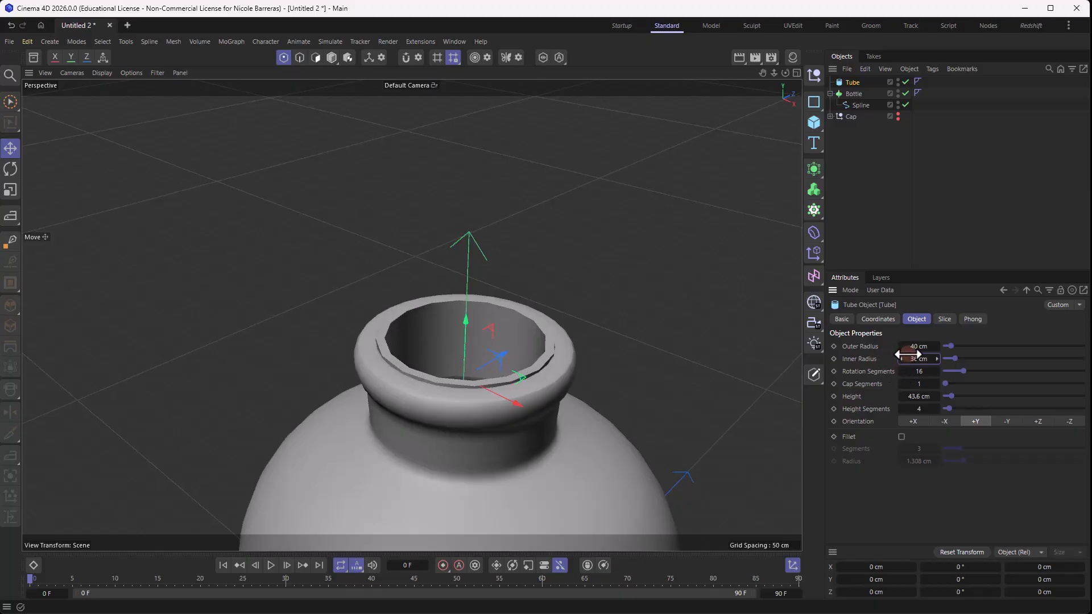
pyautogui.click(936, 346)
pyautogui.scroll(3, 568, 355)
pyautogui.moveTo(423, 329); pyautogui.dragTo(425, 332)
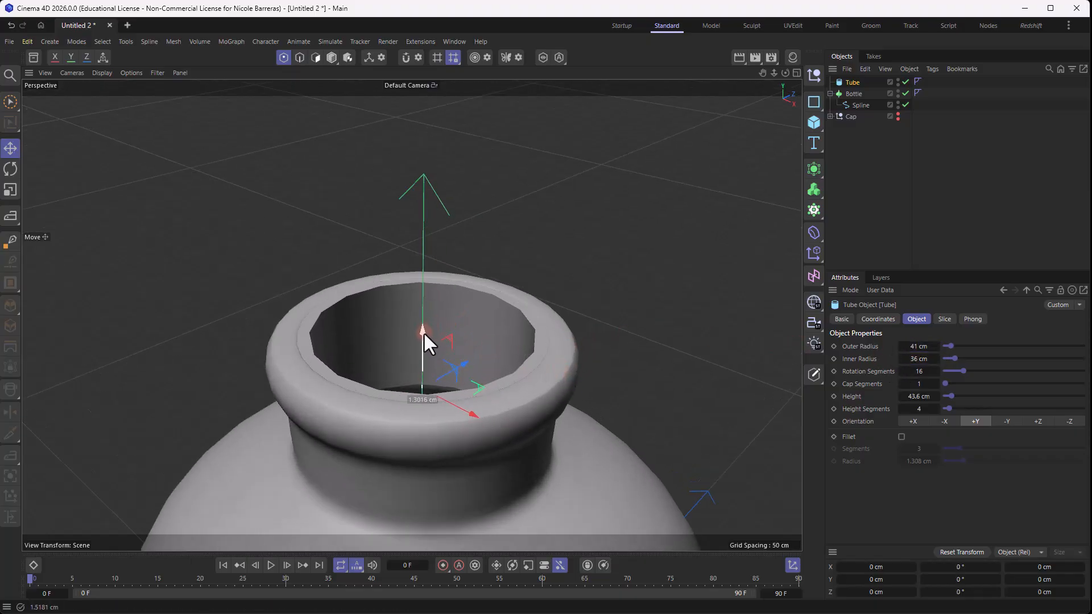
# - Set the tube's height to 44 cm and its rotation segments to 41
pyautogui.doubleClick(926, 396)
pyautogui.write('44')
pyautogui.press('Return')
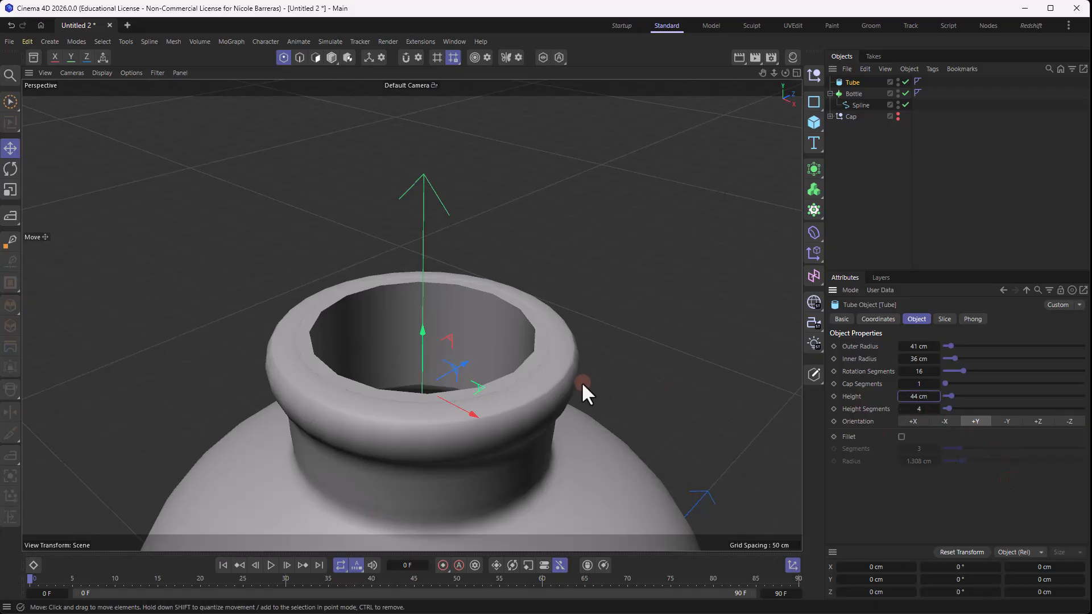
pyautogui.scroll(3, 582, 385)
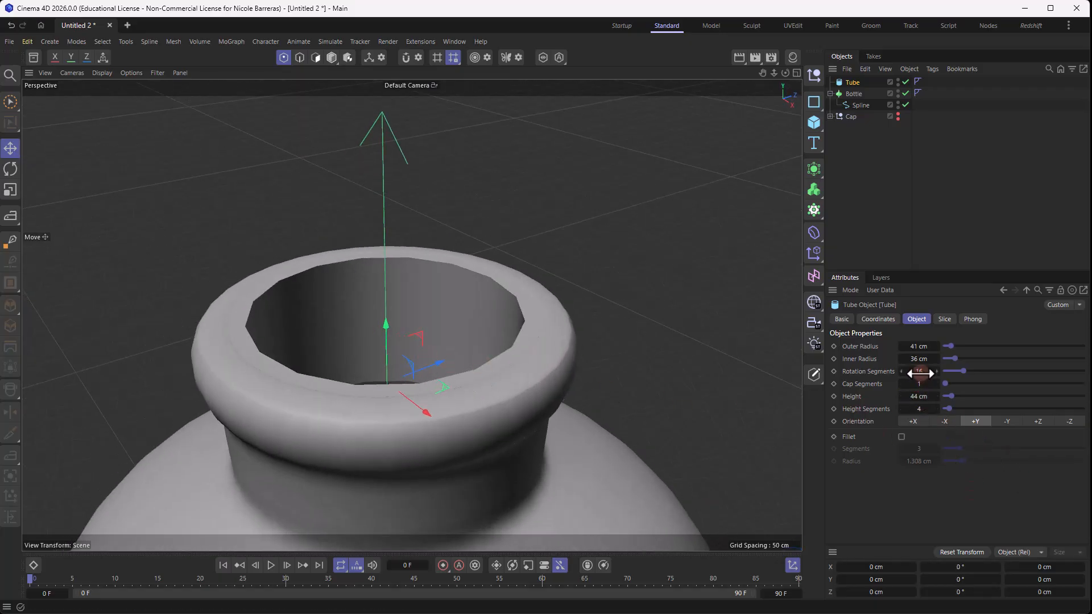
pyautogui.moveTo(919, 373); pyautogui.dragTo(955, 373)
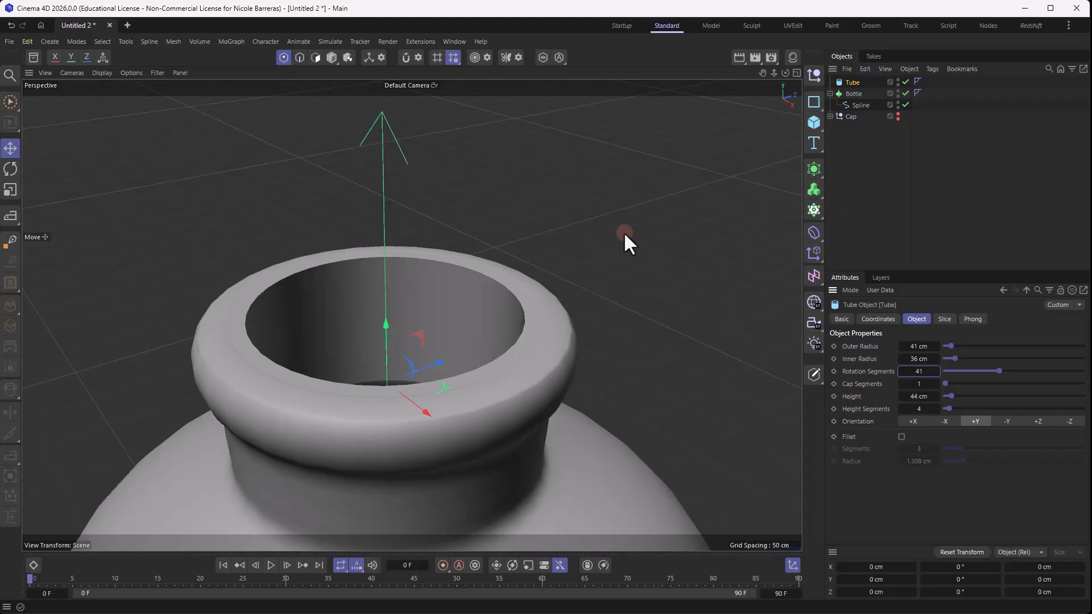
# - Add a Helix spline and orient it in the XZ plane
pyautogui.click(814, 101)
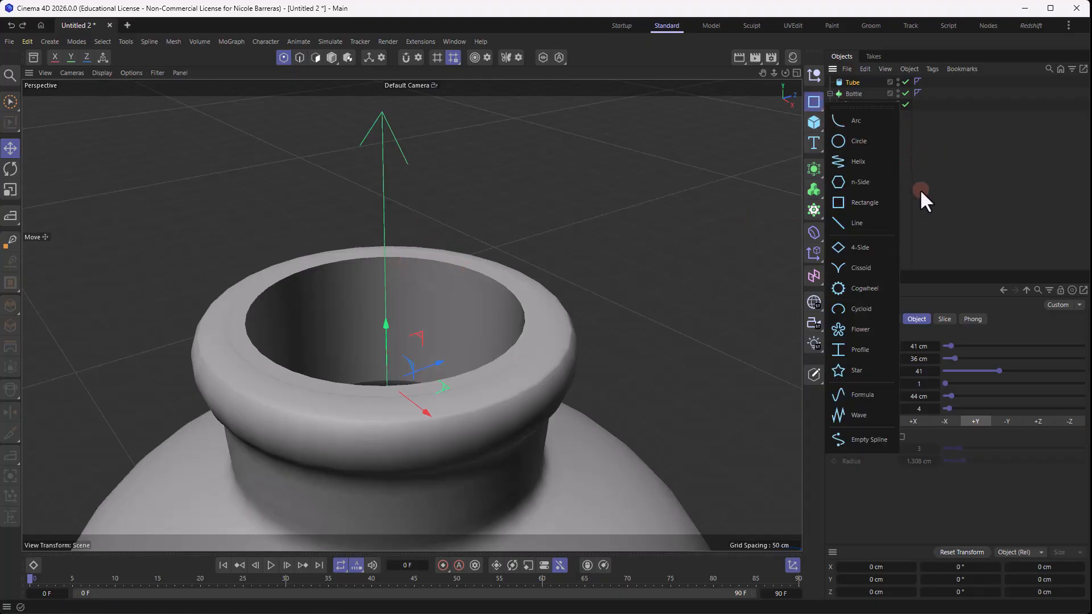
pyautogui.click(859, 162)
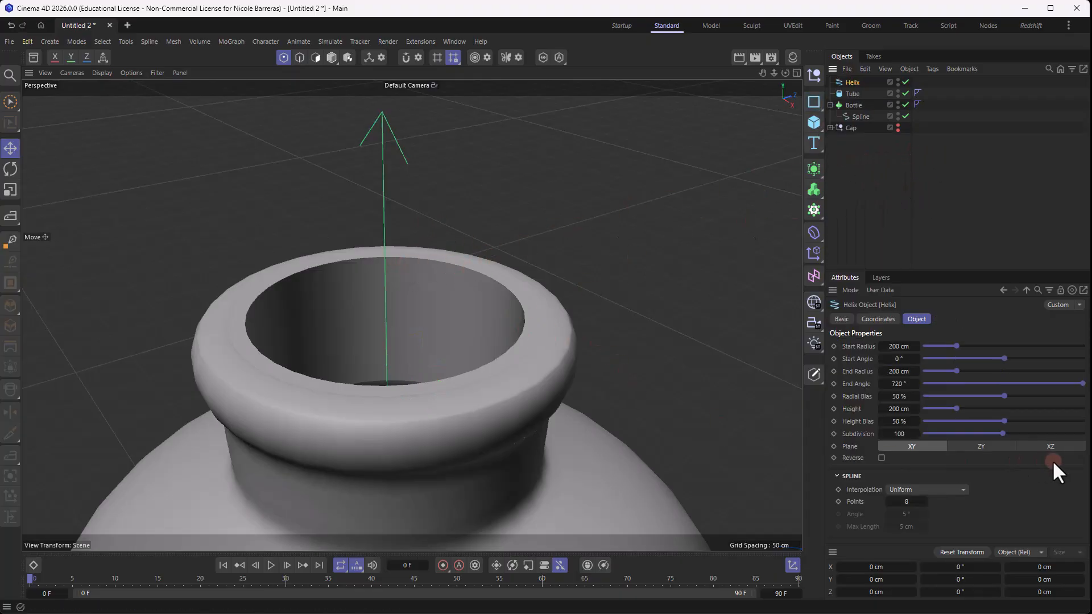
pyautogui.click(1051, 447)
pyautogui.scroll(-6, 644, 329)
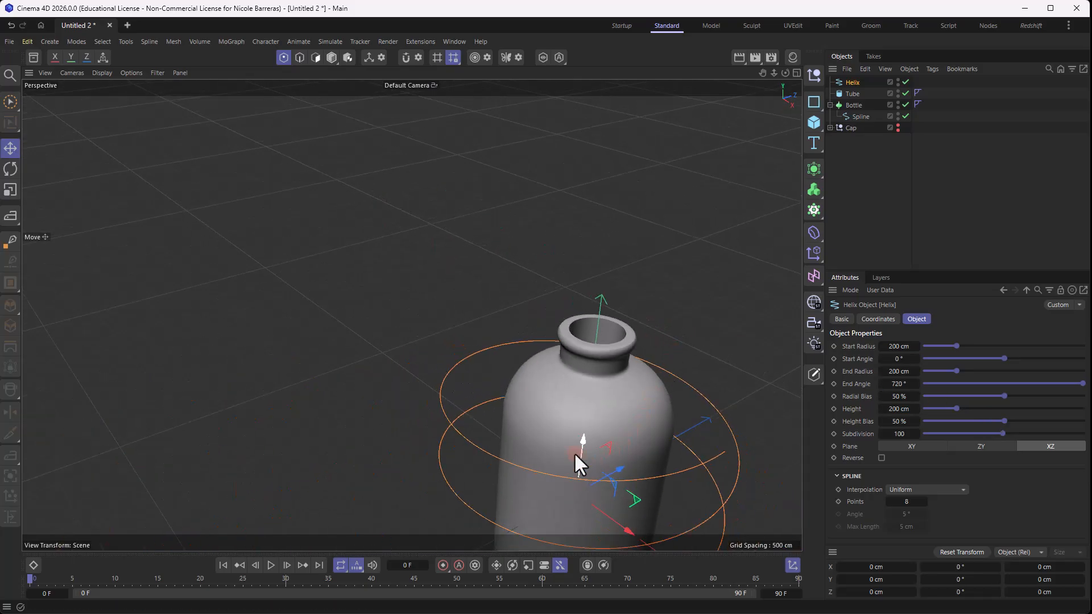
# - Scale the helix down and raise it so that it sits inside the bottle's mouth
pyautogui.moveTo(574, 452); pyautogui.dragTo(409, 415)
pyautogui.press('t')
pyautogui.press('e')
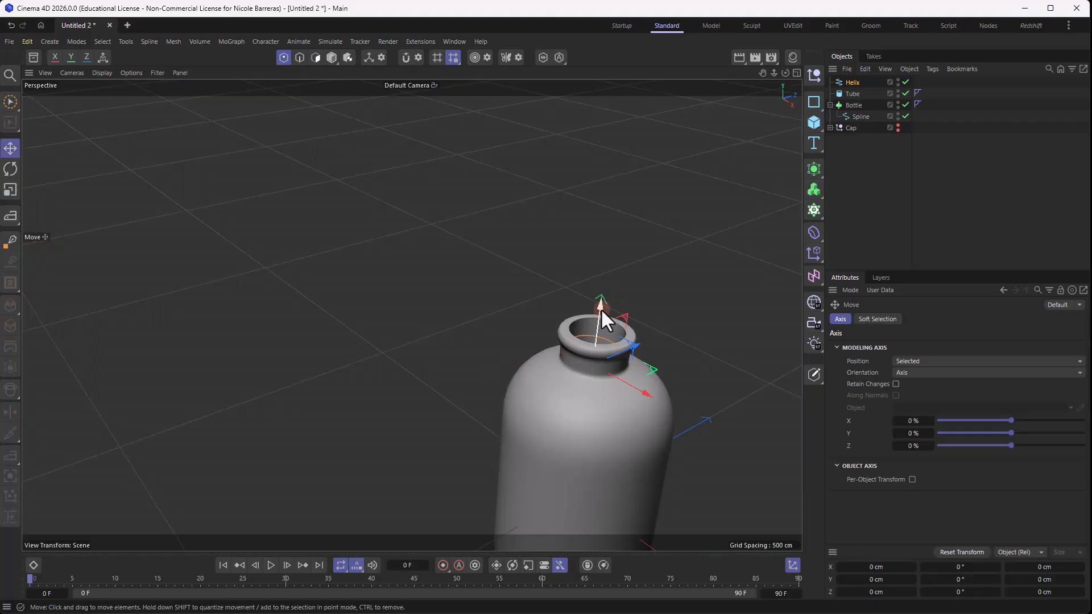
pyautogui.moveTo(602, 309); pyautogui.dragTo(597, 291)
# - Set both the start radius and the end radius of the helix to 35 cm
pyautogui.doubleClick(904, 347)
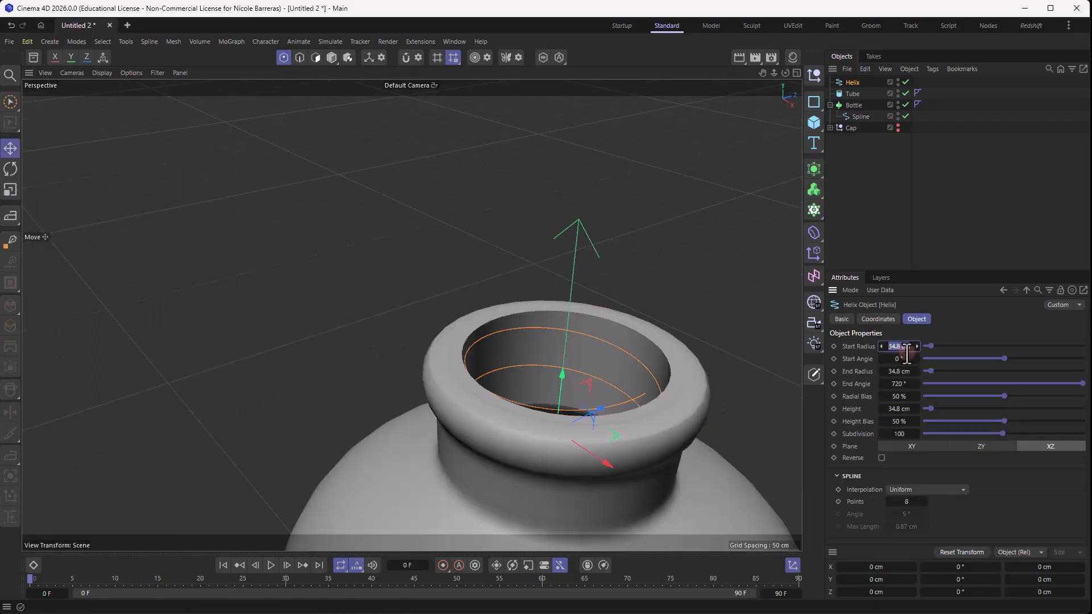
pyautogui.write('35')
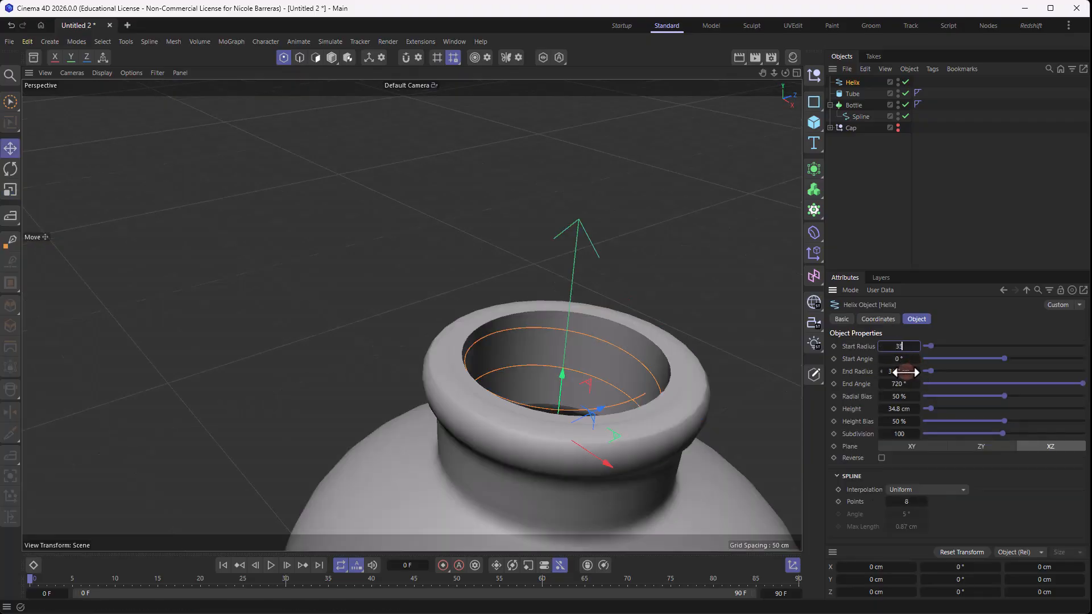
pyautogui.doubleClick(906, 372)
pyautogui.write('35')
pyautogui.press('Return')
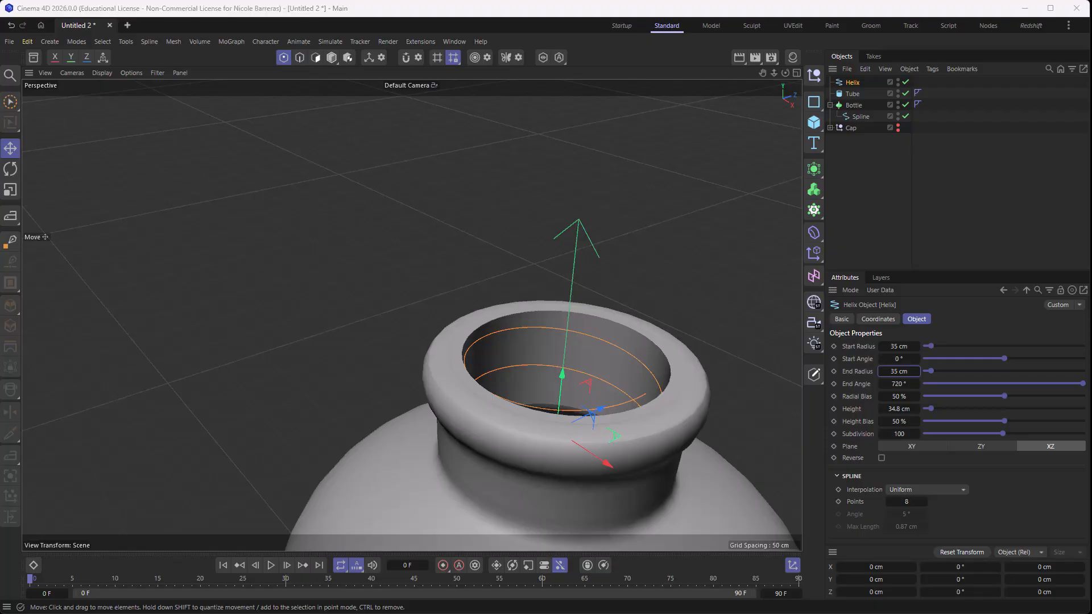
# - Set the helix's end angle to 1820° and height to 28 cm, and raise it slightly inside the neck
pyautogui.doubleClick(899, 385)
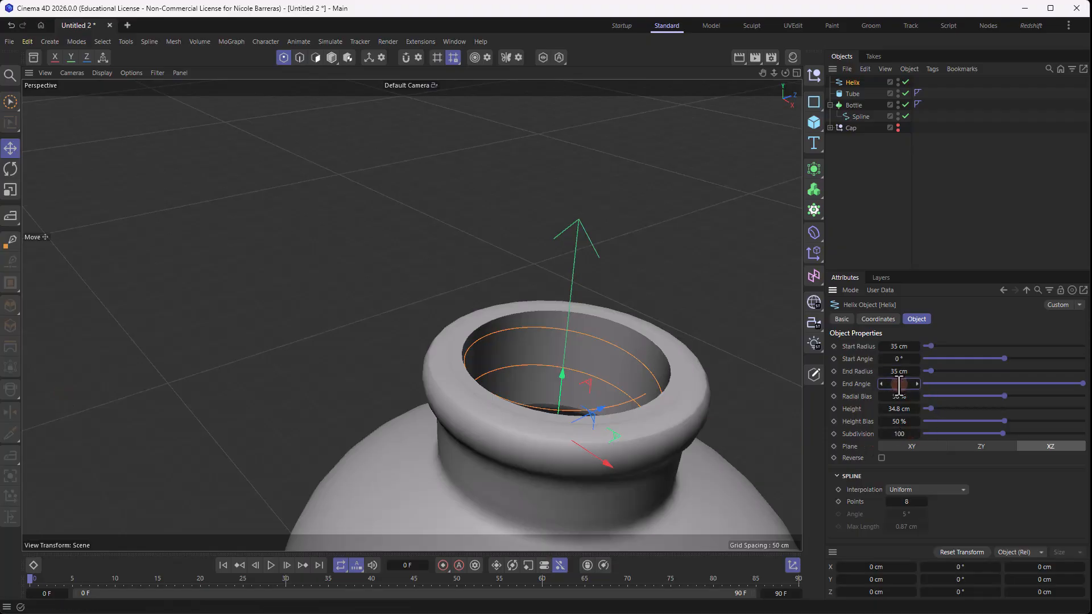
pyautogui.write('1820')
pyautogui.press('Return')
pyautogui.doubleClick(897, 408)
pyautogui.write('21')
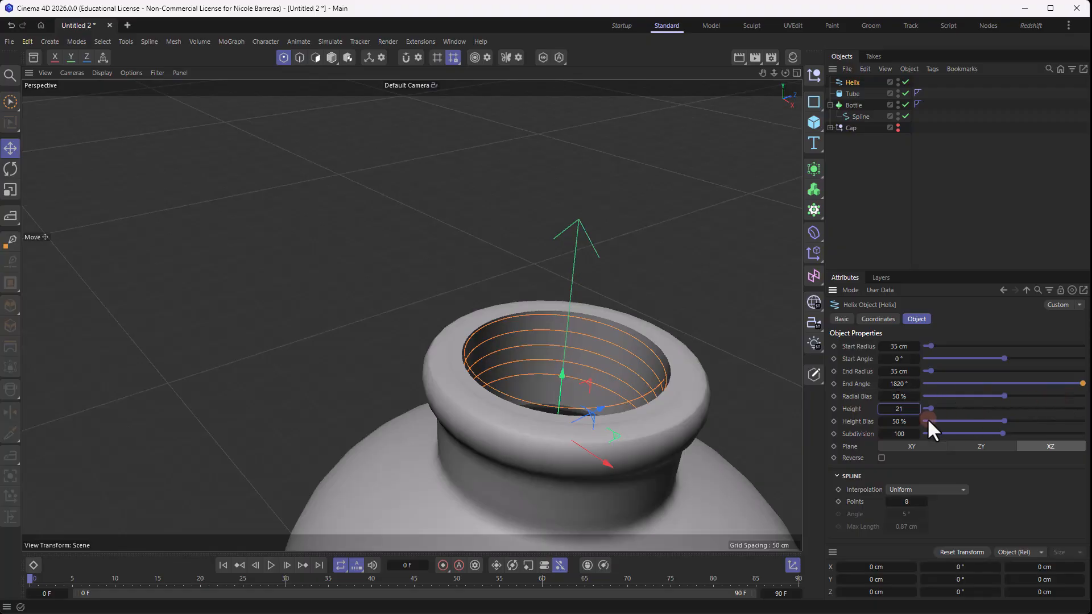
pyautogui.moveTo(906, 410); pyautogui.dragTo(884, 410)
pyautogui.write('28')
pyautogui.press('Return')
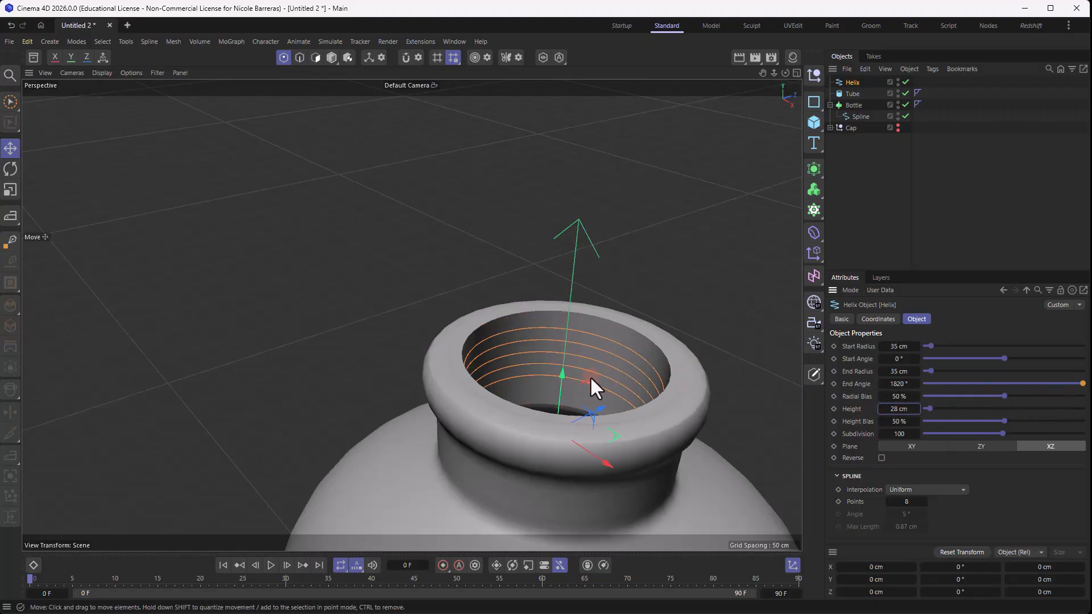
pyautogui.moveTo(564, 373); pyautogui.dragTo(565, 362)
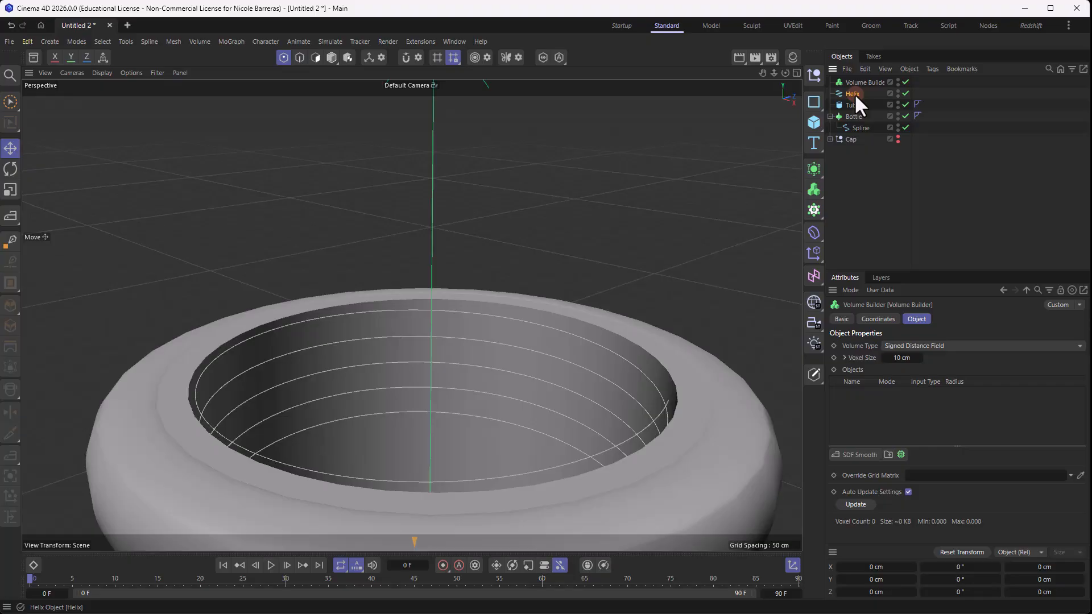
# - Place the tube and helix inside a Volume Builder and set its voxel size to 0.3 cm
pyautogui.moveTo(854, 93); pyautogui.dragTo(858, 81)
pyautogui.click(858, 81)
pyautogui.click(903, 358)
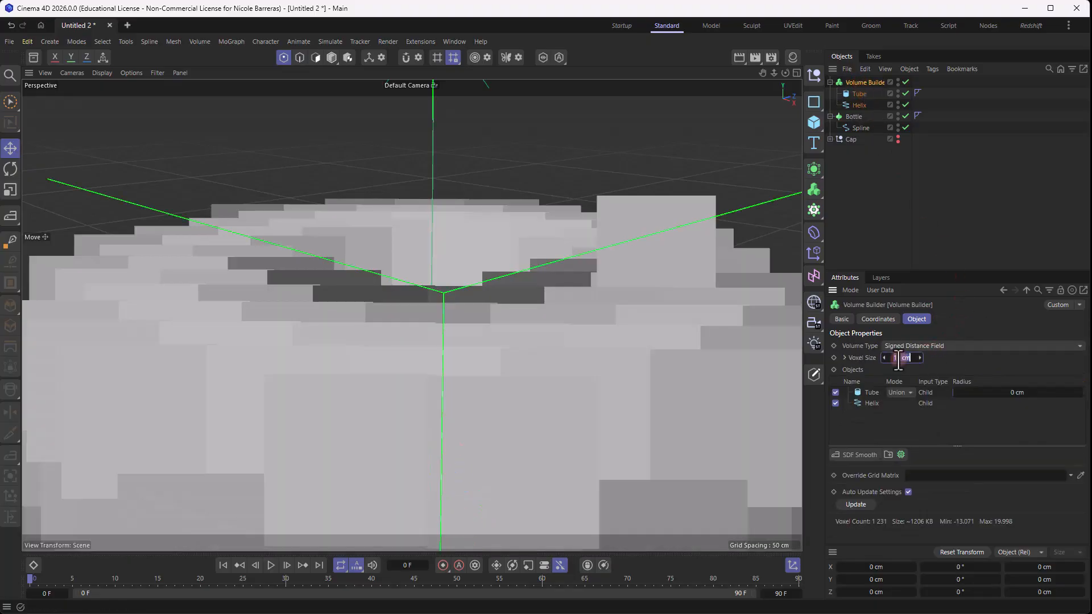
pyautogui.write('0.3')
pyautogui.press('Return')
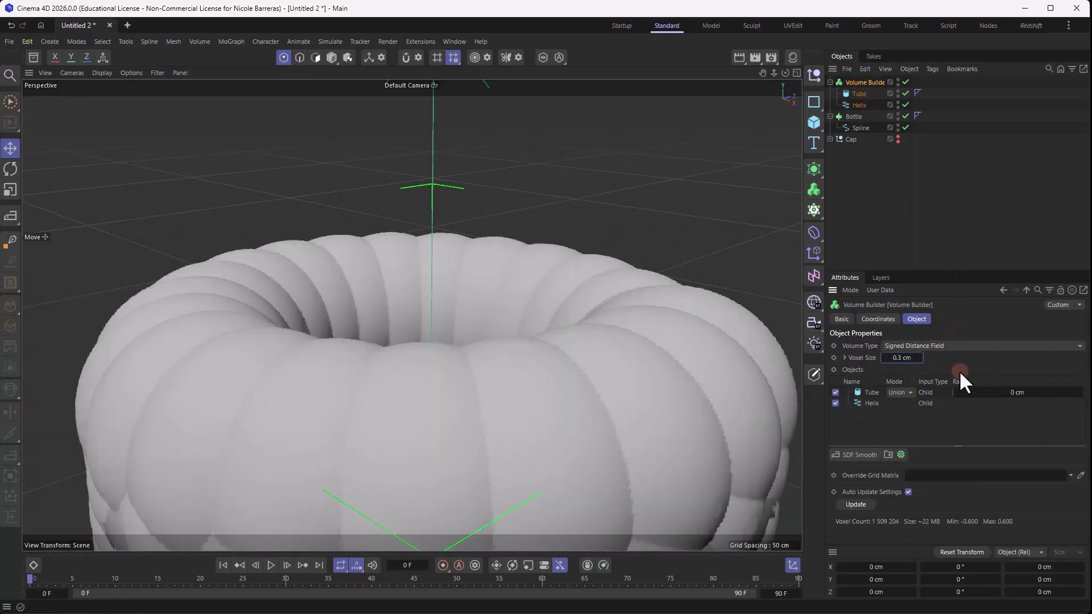
# - Move the Helix above the Tube in the Volume Builder's object order and show the helix's volume settings
pyautogui.moveTo(872, 403)
pyautogui.mouseDown()
pyautogui.moveTo(866, 387)
pyautogui.moveTo(876, 397)
pyautogui.mouseUp()
pyautogui.click(891, 415)
pyautogui.click(874, 394)
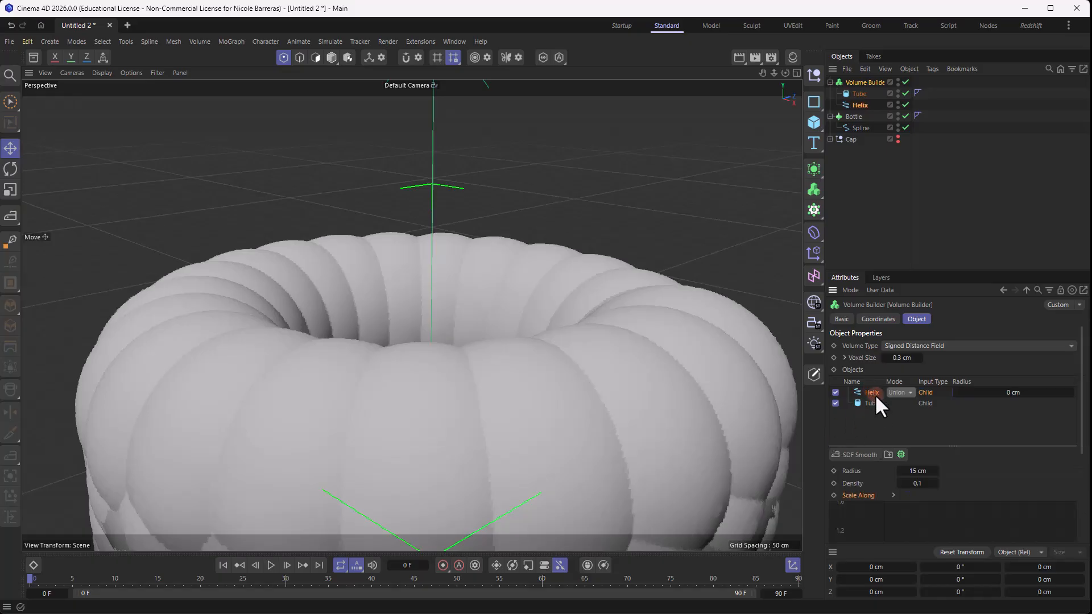
# - Set the helix's volume radius to 1.1 cm and density to 1, and lower the helix slightly in the neck
pyautogui.doubleClick(919, 471)
pyautogui.write('2')
pyautogui.click(940, 482)
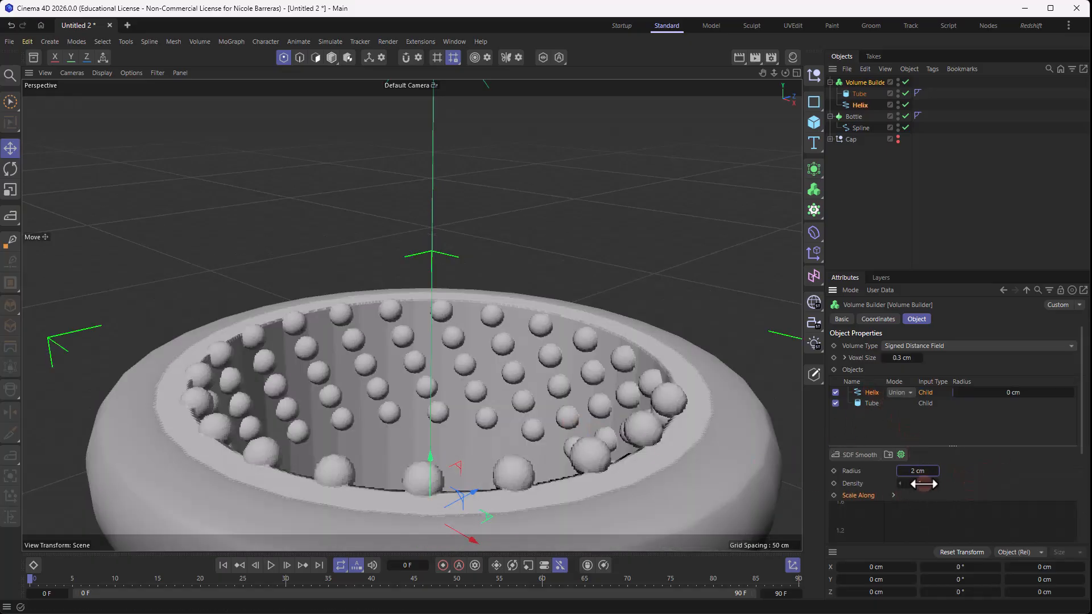
pyautogui.write('1')
pyautogui.click(901, 471)
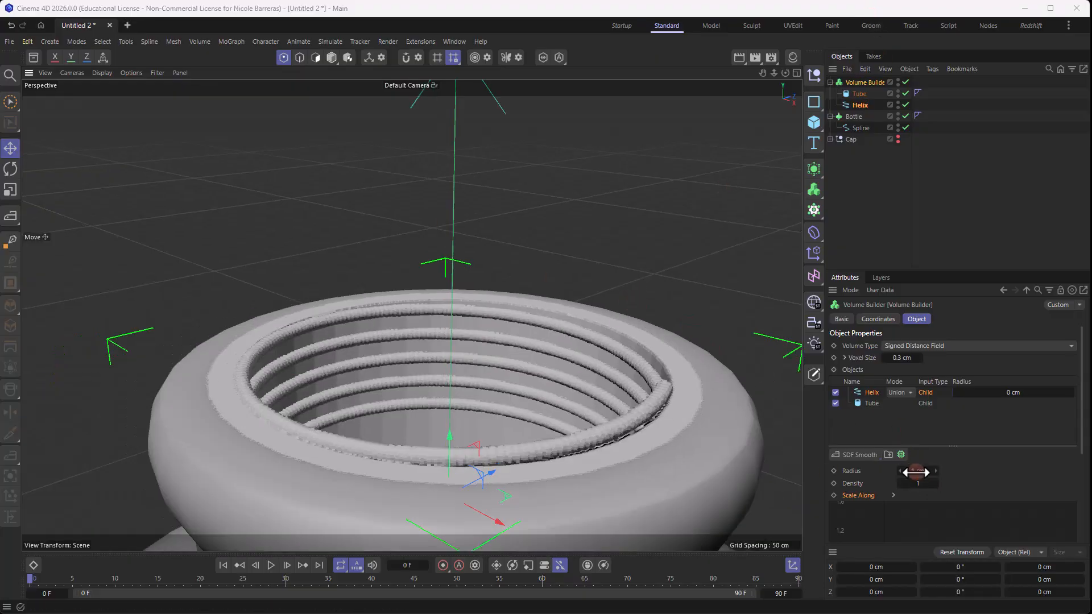
pyautogui.moveTo(916, 473); pyautogui.dragTo(919, 473)
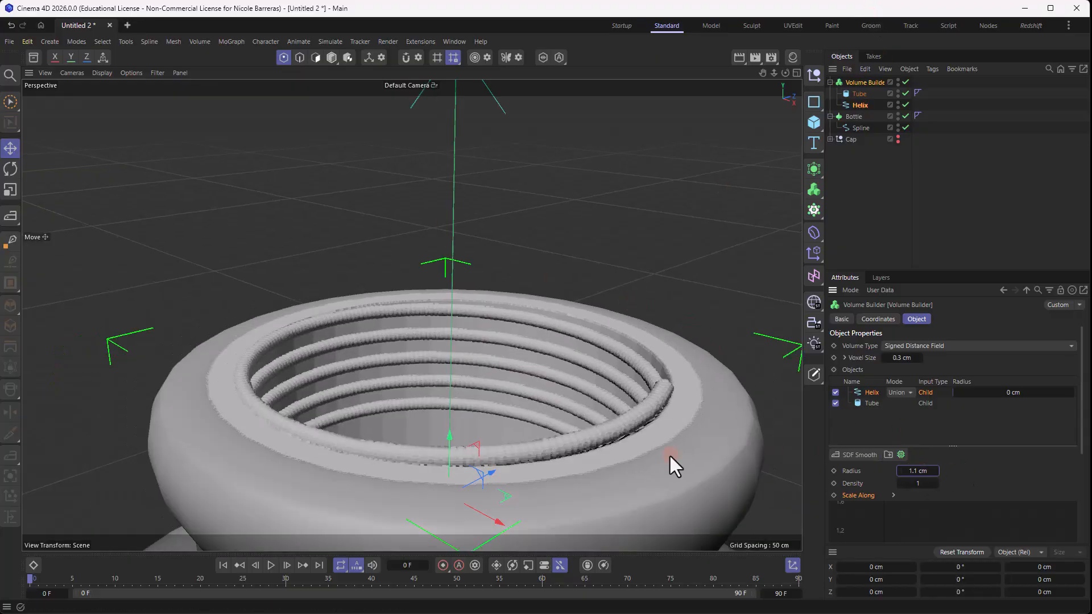
pyautogui.moveTo(448, 436); pyautogui.dragTo(447, 446)
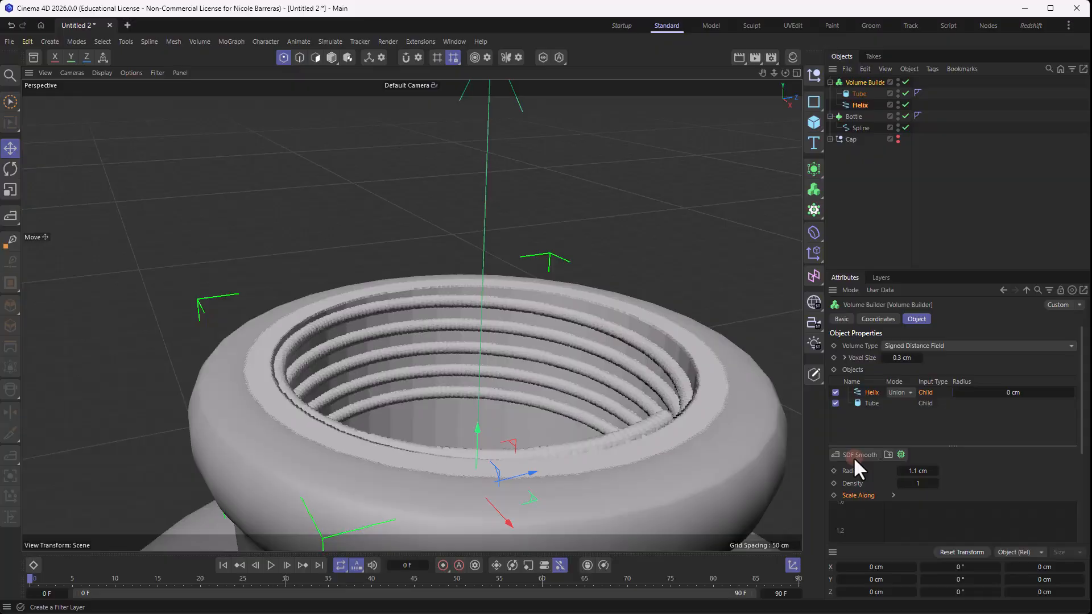
# - Add an SDF Smooth filter layer to the Volume Builder and lower the tube slightly
pyautogui.click(853, 455)
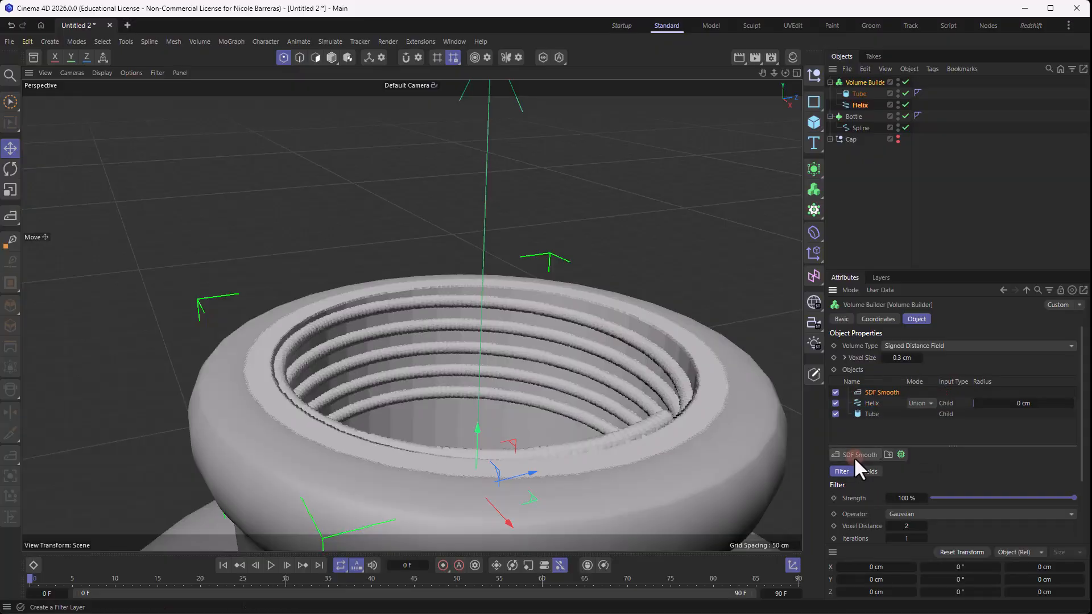
pyautogui.keyDown('alt'); pyautogui.moveTo(596, 310); pyautogui.dragTo(634, 316); pyautogui.keyUp('alt')
pyautogui.click(858, 94)
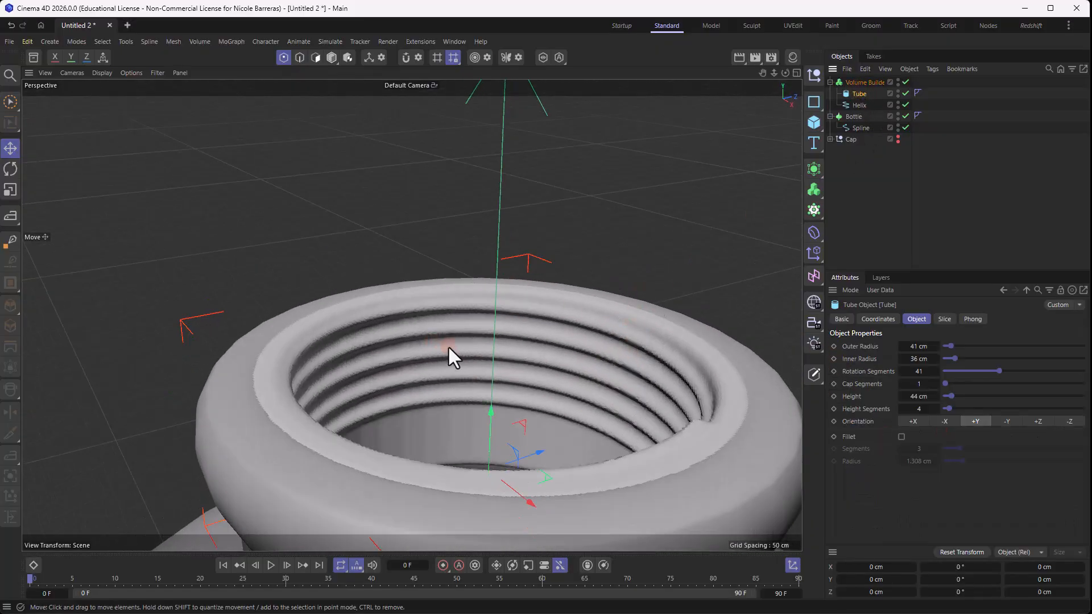
pyautogui.moveTo(494, 411); pyautogui.dragTo(493, 415)
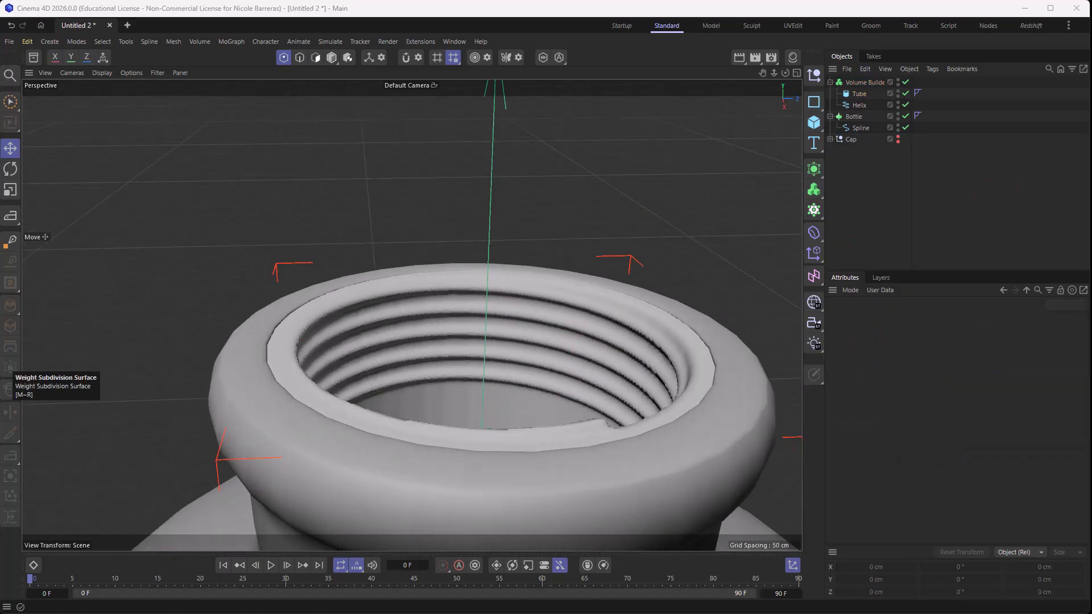
# - Add a Volume Mesher and make the Volume Builder its child
pyautogui.click(813, 189)
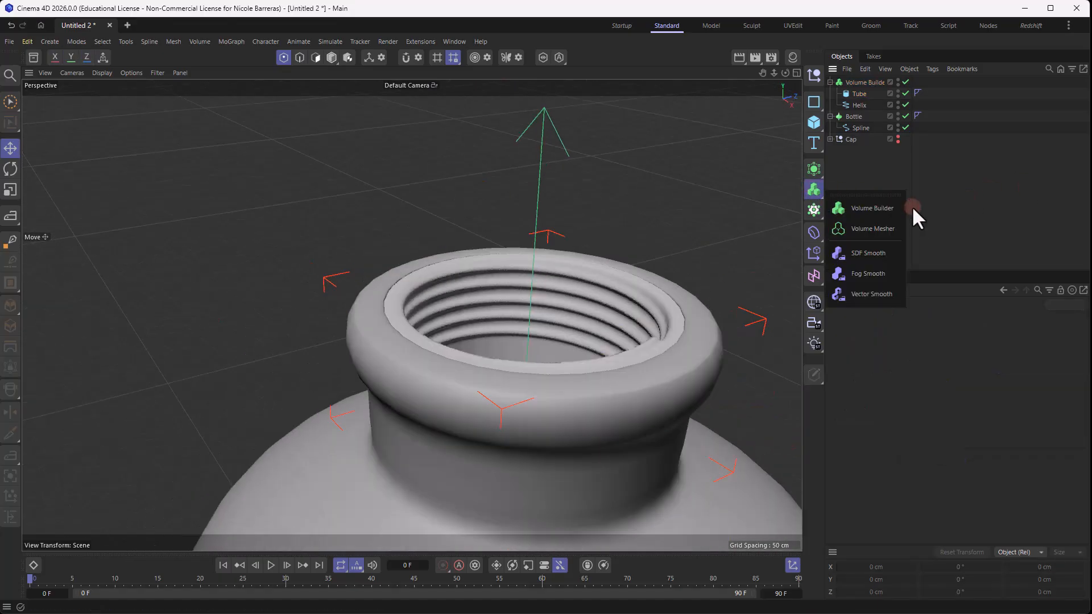
pyautogui.click(887, 230)
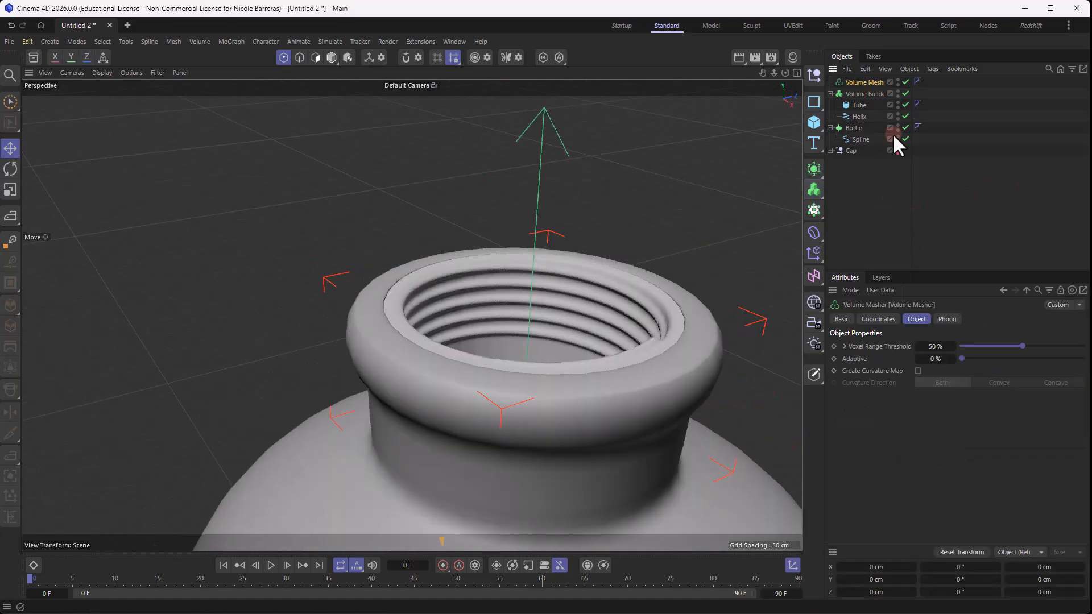
pyautogui.moveTo(869, 92); pyautogui.dragTo(872, 83)
pyautogui.click(965, 218)
pyautogui.scroll(3, 630, 289)
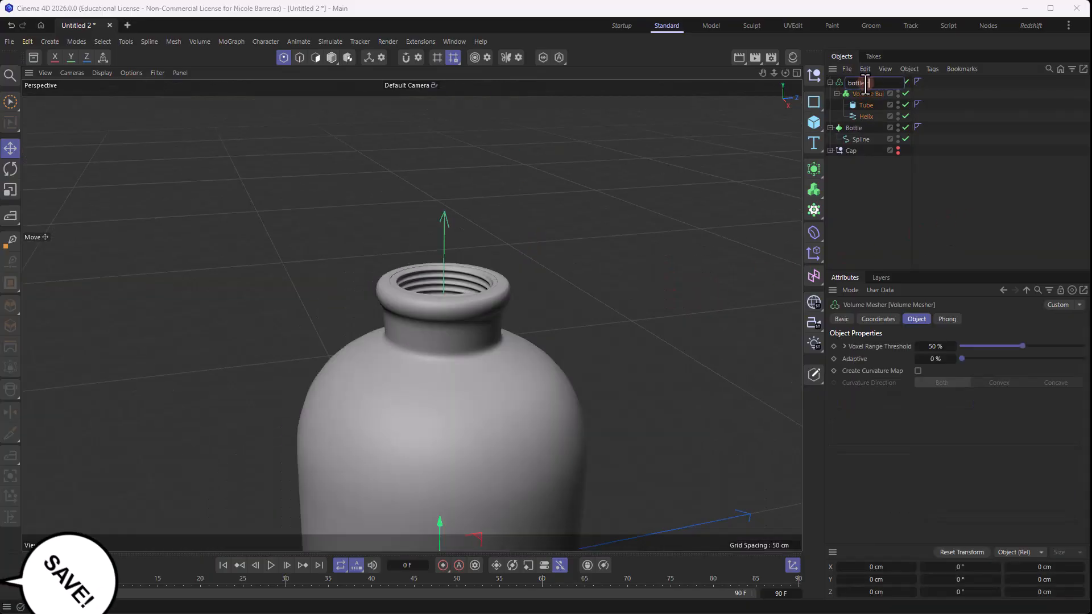
# - Rename the Volume Mesher as bottleInsideVolumeMesher, collapse its hierarchy and deselect it
pyautogui.press('Return')
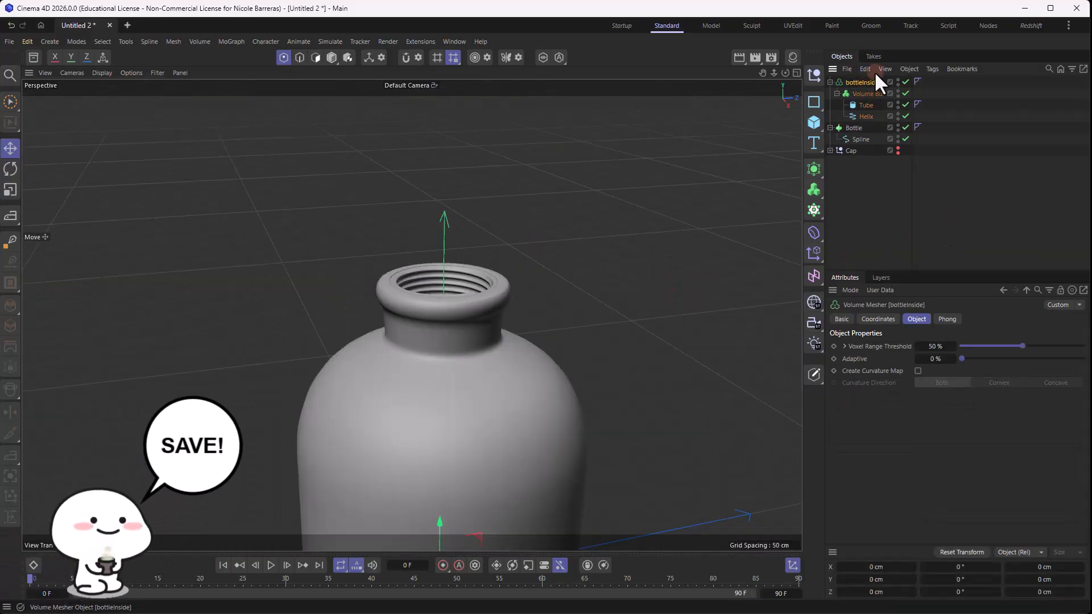
pyautogui.doubleClick(865, 82)
pyautogui.press('End')
pyautogui.write('V')
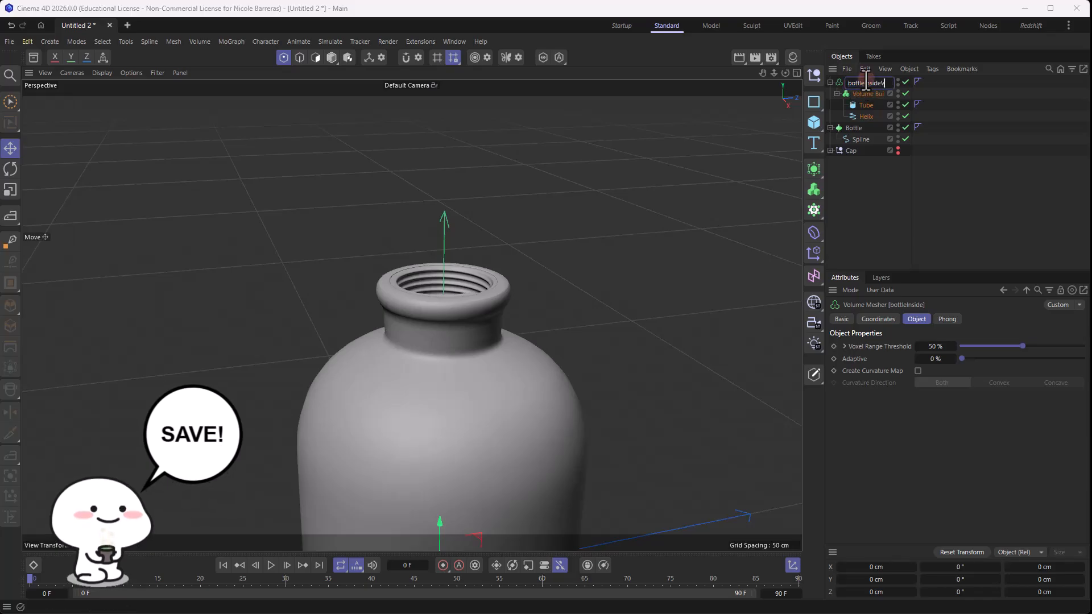
pyautogui.write('olumeMesher')
pyautogui.press('Return')
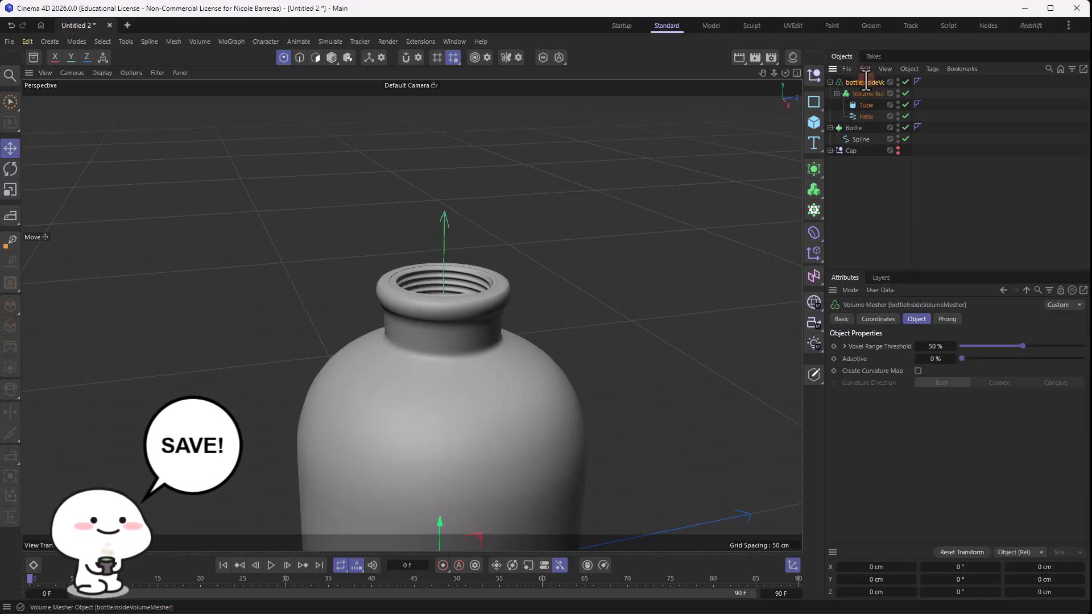
pyautogui.click(832, 82)
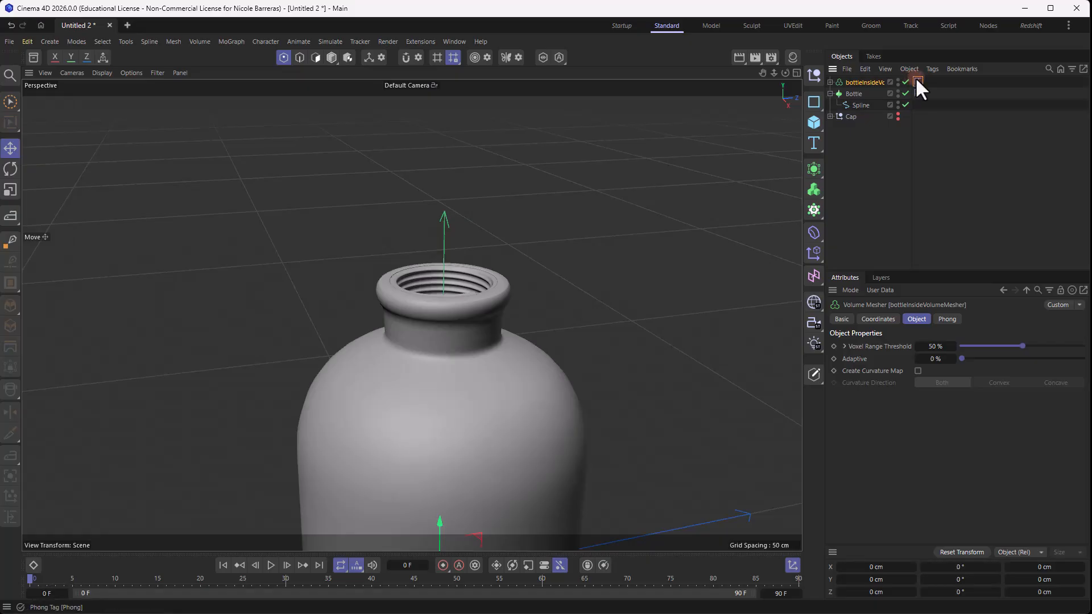
pyautogui.click(931, 132)
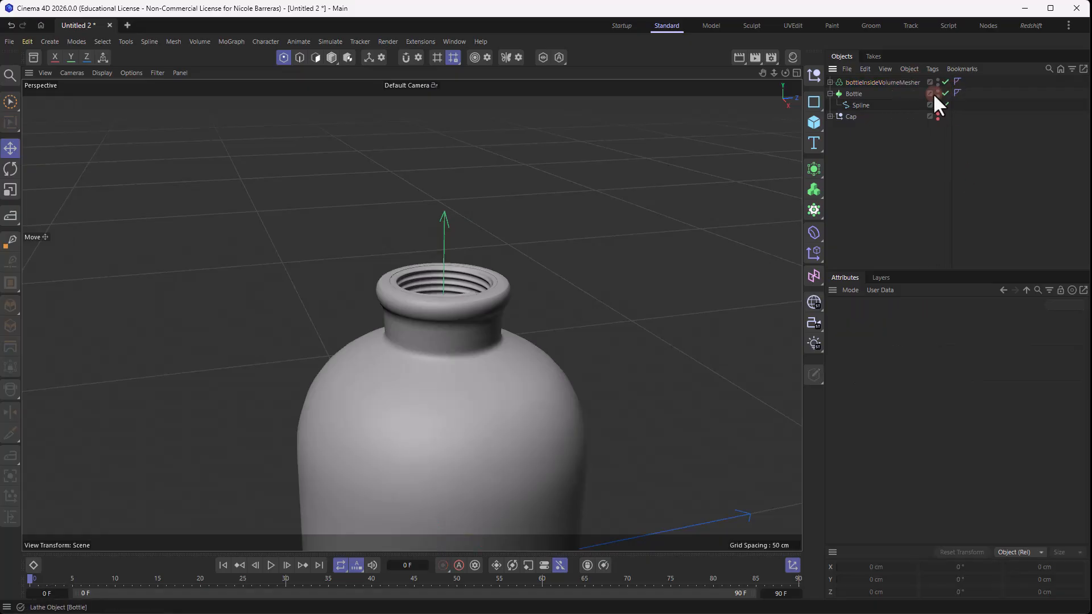
# - Group the Bottle lathe with bottleInsideVolumeMesher, rename the new group as Bottle and deselect it
pyautogui.click(829, 94)
pyautogui.click(856, 94)
pyautogui.keyDown('shift'); pyautogui.click(865, 82); pyautogui.keyUp('shift')
pyautogui.hotkey('alt', 'g')
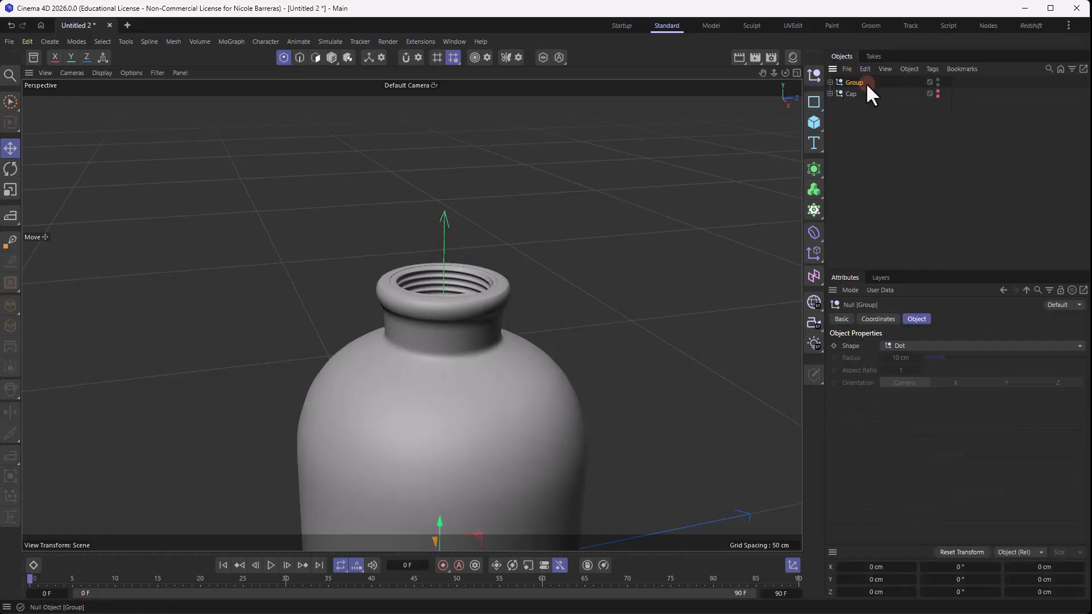
pyautogui.doubleClick(857, 83)
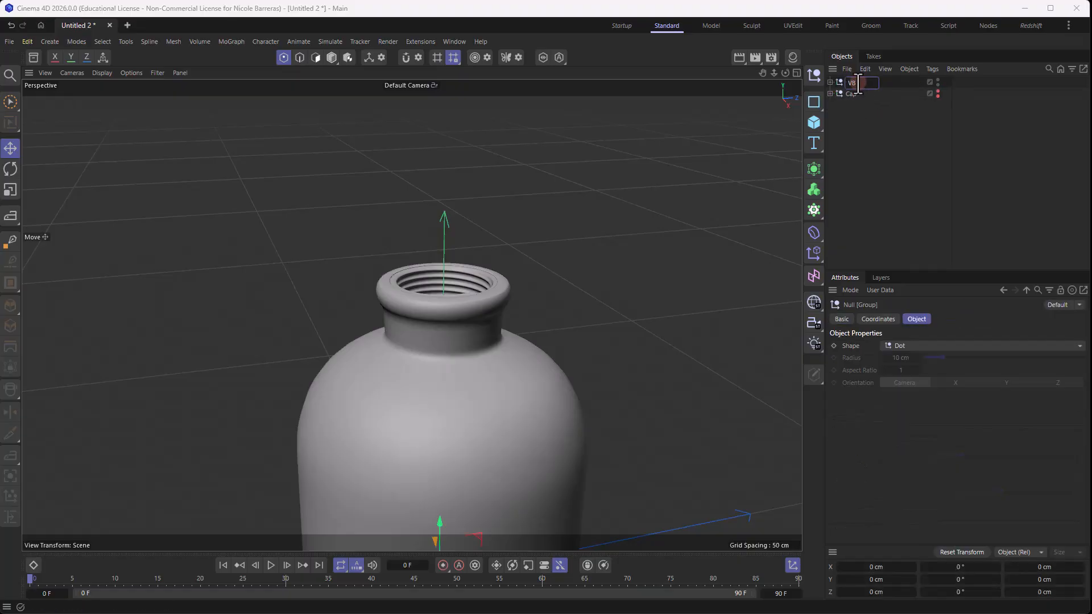
pyautogui.write('Bottle')
pyautogui.press('Return')
pyautogui.click(891, 126)
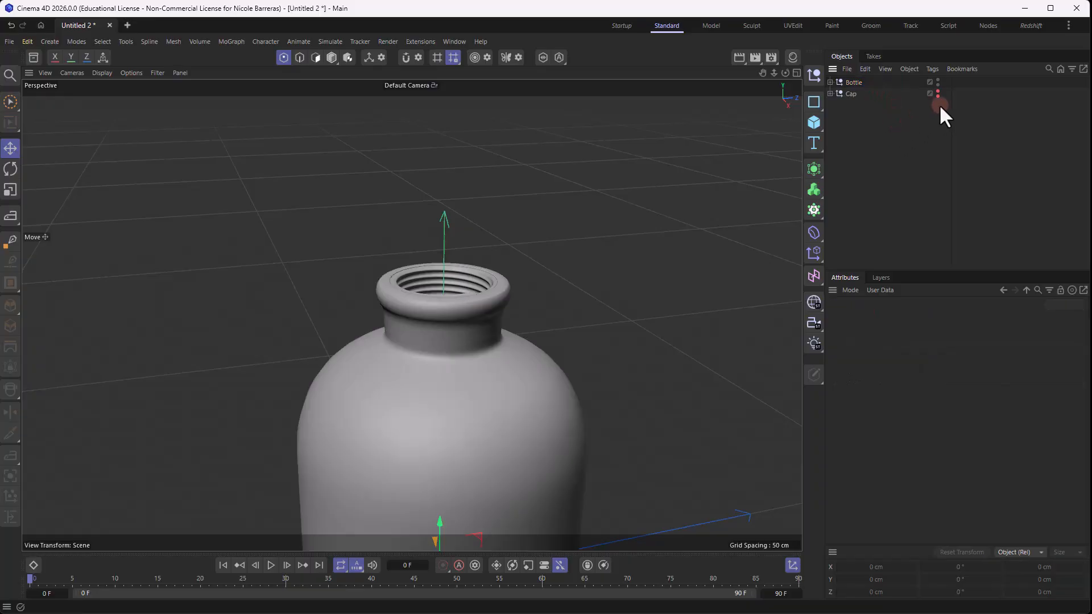
# - Make the Cap group visible again and add a Backdrop object to the scene
pyautogui.keyDown('alt'); pyautogui.click(937, 96); pyautogui.keyUp('alt')
pyautogui.scroll(-2, 672, 231)
pyautogui.scroll(-6, 622, 342)
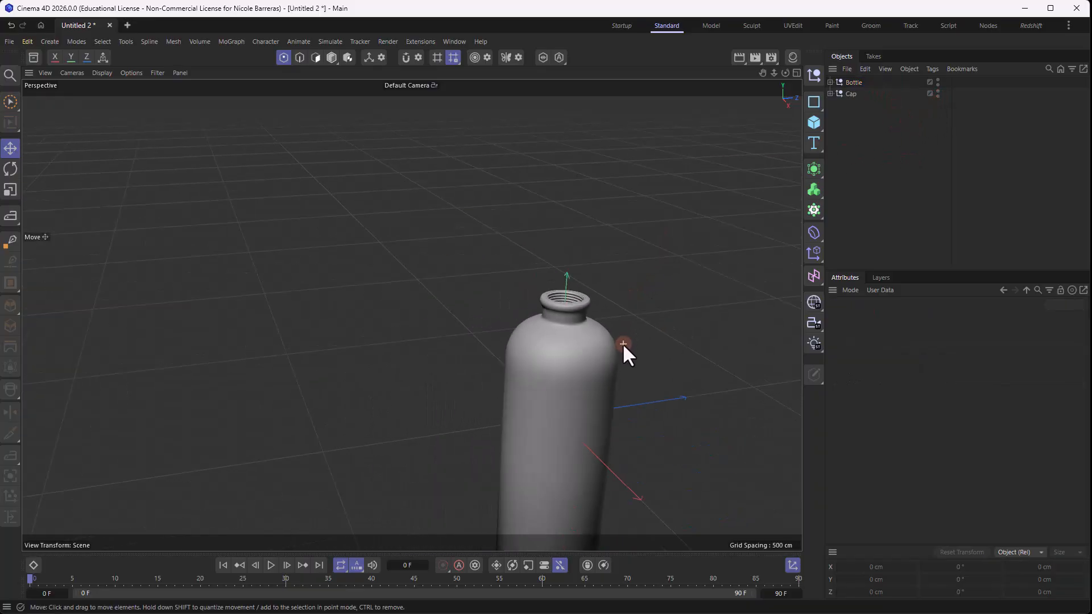
pyautogui.keyDown('alt'); pyautogui.moveTo(620, 329); pyautogui.dragTo(571, 285); pyautogui.keyUp('alt')
pyautogui.scroll(2, 553, 306)
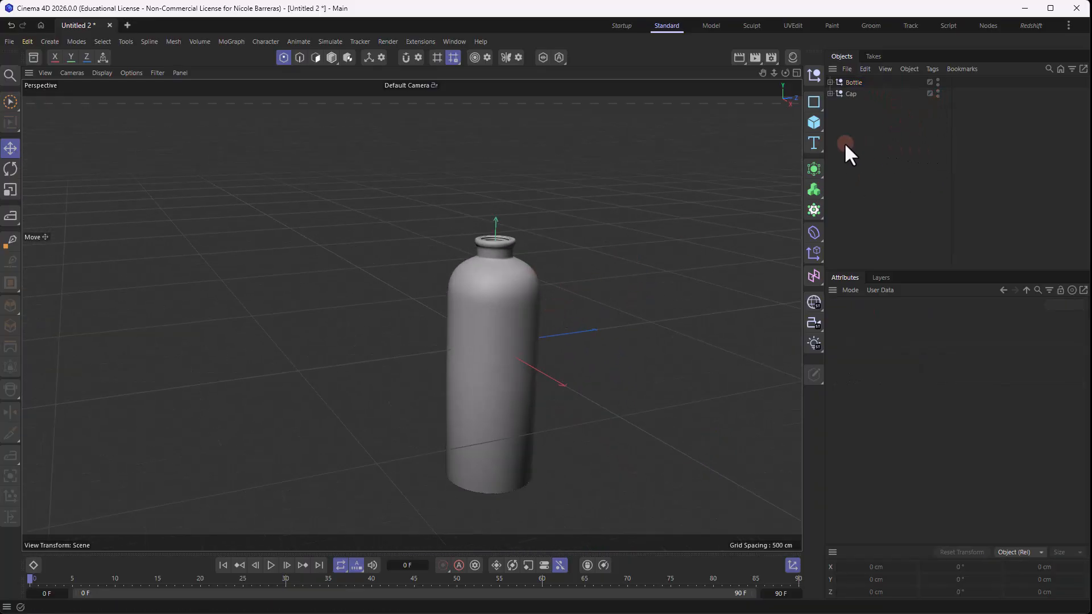
pyautogui.click(816, 123)
pyautogui.click(866, 305)
pyautogui.scroll(3, 531, 292)
pyautogui.keyDown('alt'); pyautogui.moveTo(562, 265); pyautogui.dragTo(616, 266); pyautogui.keyUp('alt')
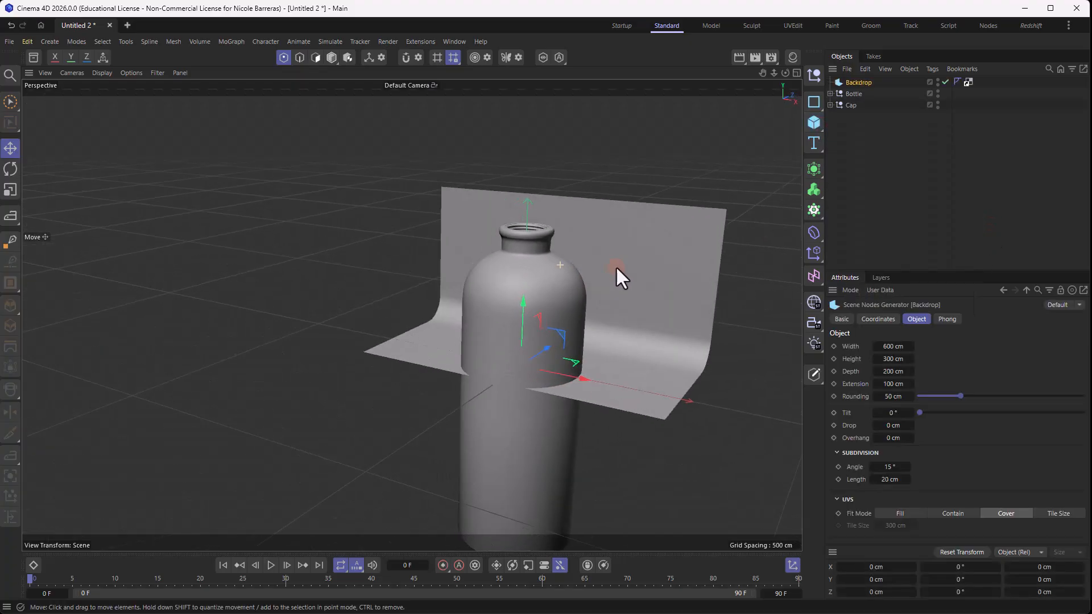
# - Scale the Backdrop up uniformly until it is far wider and taller than the bottle
pyautogui.press('t')
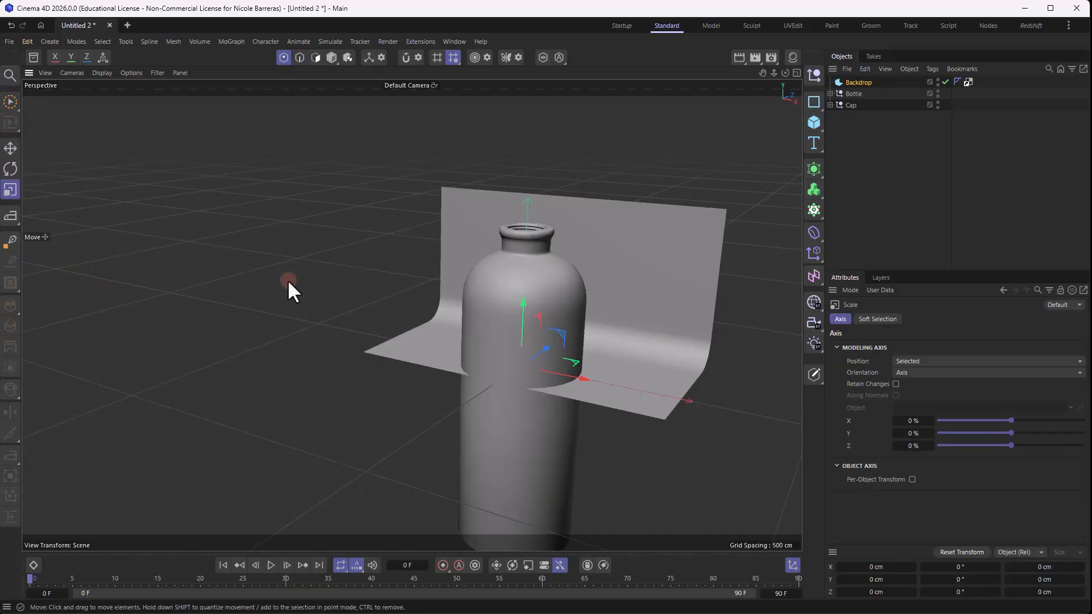
pyautogui.moveTo(336, 349); pyautogui.dragTo(692, 227)
pyautogui.scroll(-6, 456, 333)
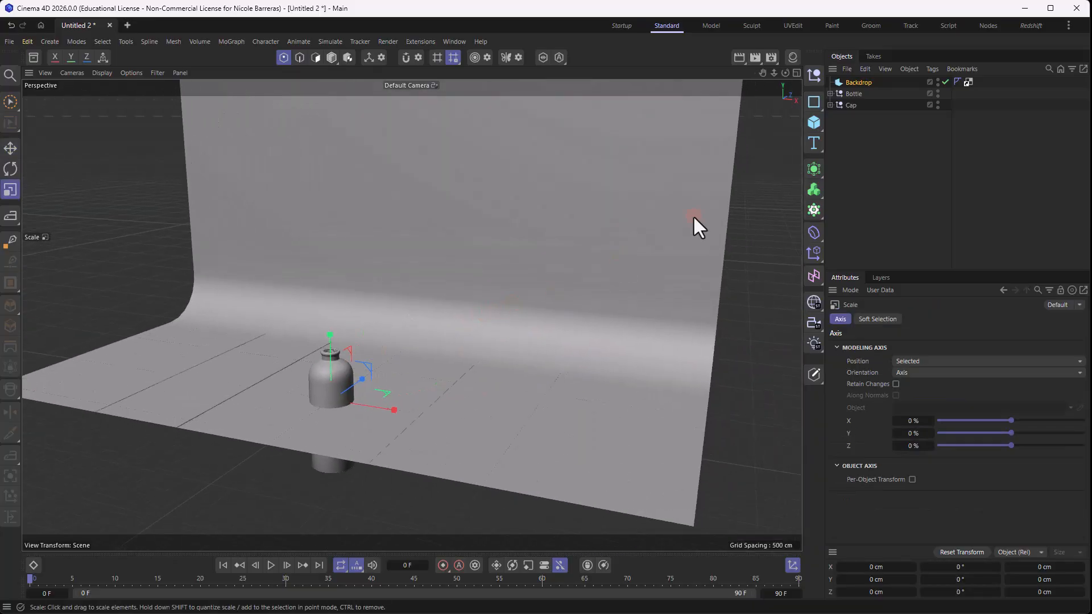
# - Select the Bottle and Cap groups together and raise them until the bottle stands on the backdrop floor
pyautogui.press('e')
pyautogui.keyDown('alt'); pyautogui.moveTo(418, 346); pyautogui.dragTo(485, 259); pyautogui.keyUp('alt')
pyautogui.scroll(-2, 457, 243)
pyautogui.keyDown('alt'); pyautogui.moveTo(457, 243); pyautogui.dragTo(518, 272, button='middle'); pyautogui.keyUp('alt')
pyautogui.moveTo(876, 142); pyautogui.dragTo(848, 93)
pyautogui.scroll(4, 435, 347)
pyautogui.moveTo(433, 358); pyautogui.dragTo(434, 285)
pyautogui.scroll(5, 439, 412)
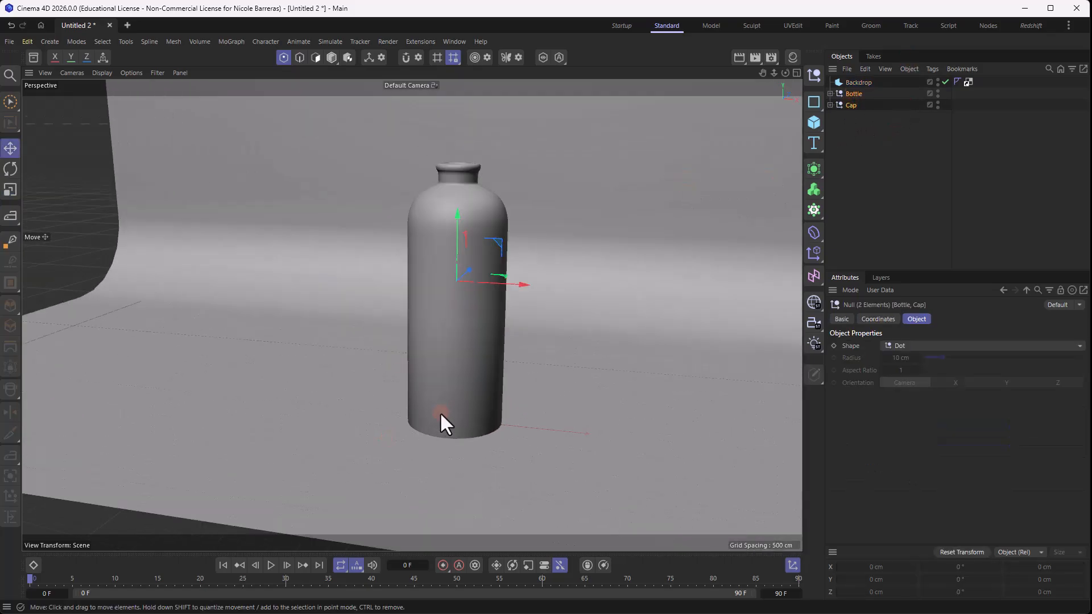
pyautogui.keyDown('alt'); pyautogui.moveTo(439, 412); pyautogui.dragTo(472, 364); pyautogui.keyUp('alt')
pyautogui.moveTo(467, 192); pyautogui.dragTo(468, 195)
# - Fine-tune the Bottle group's height in the Front view so its base rests on the backdrop floor
pyautogui.middleClick(467, 194)
pyautogui.click(854, 93)
pyautogui.scroll(5, 643, 466)
pyautogui.moveTo(600, 330); pyautogui.dragTo(599, 328)
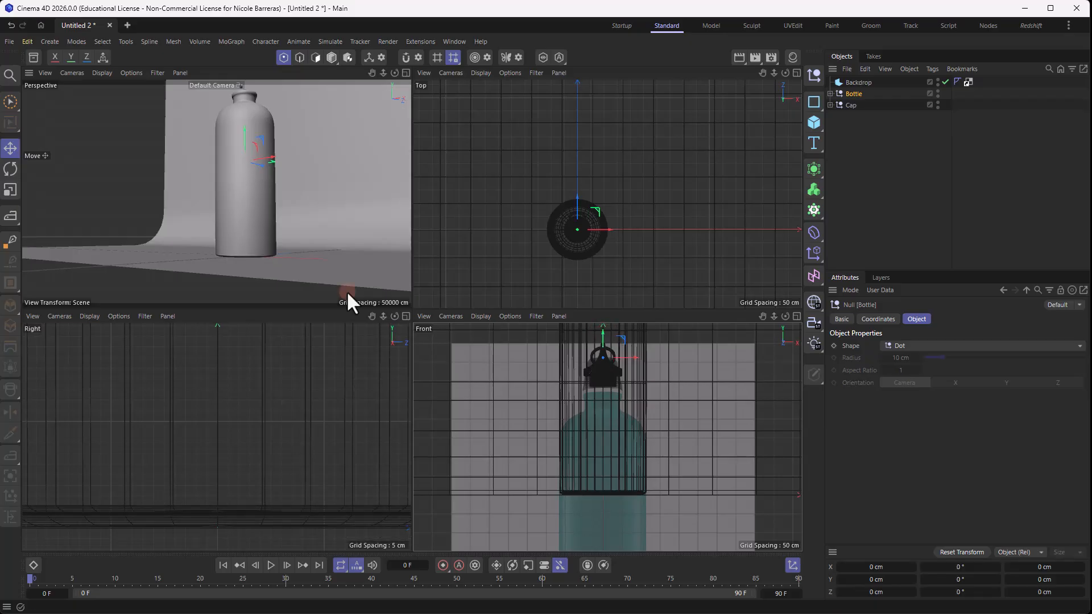
pyautogui.keyDown('alt'); pyautogui.moveTo(344, 291); pyautogui.dragTo(228, 279); pyautogui.keyUp('alt')
pyautogui.moveTo(185, 212); pyautogui.dragTo(324, 212)
# - Rotate the Cap group in the Front view so it tilts onto its side
pyautogui.click(851, 105)
pyautogui.scroll(3, 669, 475)
pyautogui.press('r')
pyautogui.moveTo(627, 343); pyautogui.dragTo(677, 488)
# - Place the tilted Cap group beside the bottle's base so it lies on the backdrop floor
pyautogui.press('e')
pyautogui.scroll(4, 228, 285)
pyautogui.keyDown('alt'); pyautogui.moveTo(227, 284); pyautogui.dragTo(232, 312); pyautogui.keyUp('alt')
pyautogui.moveTo(206, 228); pyautogui.dragTo(336, 280)
pyautogui.keyDown('alt'); pyautogui.moveTo(665, 105); pyautogui.dragTo(633, 199, button='middle'); pyautogui.keyUp('alt')
pyautogui.hotkey('ctrl', 'z')
pyautogui.scroll(-6, 614, 438)
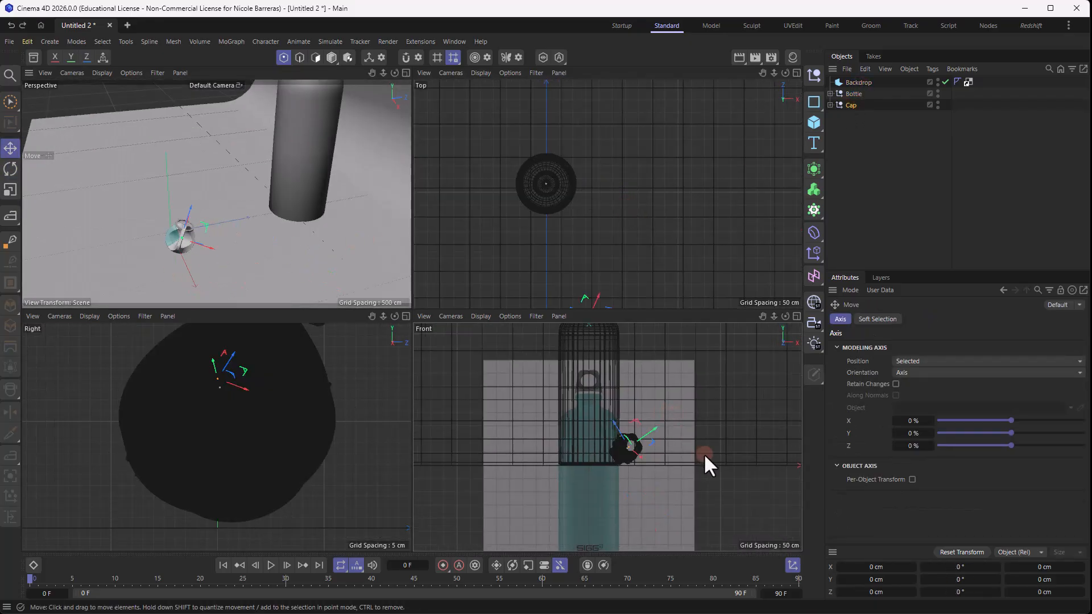
pyautogui.hotkey('ctrl', 'z')
pyautogui.moveTo(212, 235); pyautogui.dragTo(336, 220)
pyautogui.scroll(5, 319, 227)
pyautogui.moveTo(284, 230); pyautogui.dragTo(274, 206)
pyautogui.press('r')
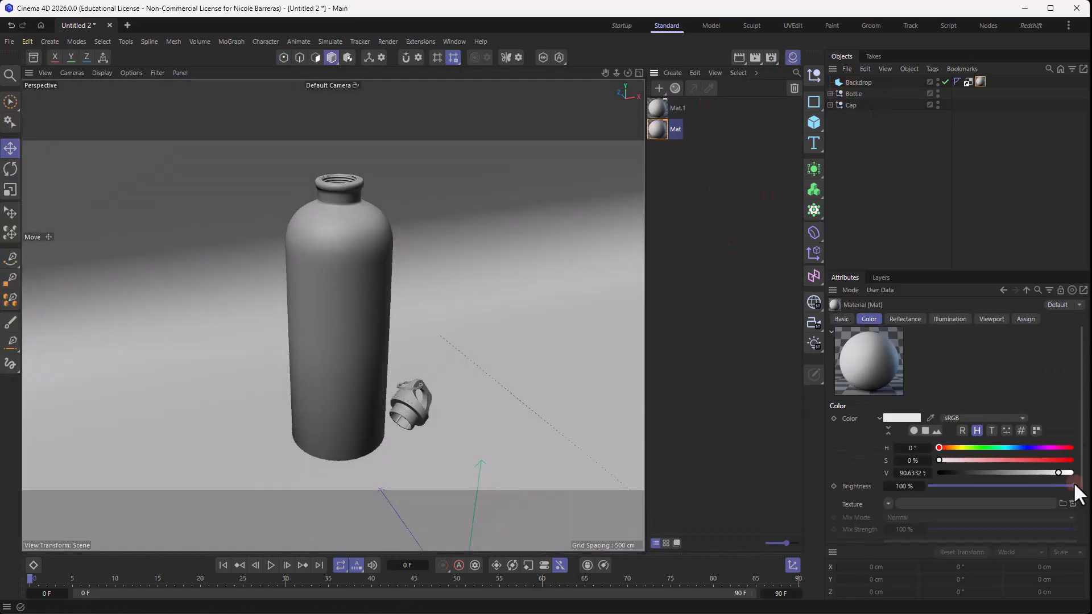
# - Color the backdrop's material a saturated blue with hue 190° and value 100%
pyautogui.moveTo(1059, 472); pyautogui.dragTo(1073, 480)
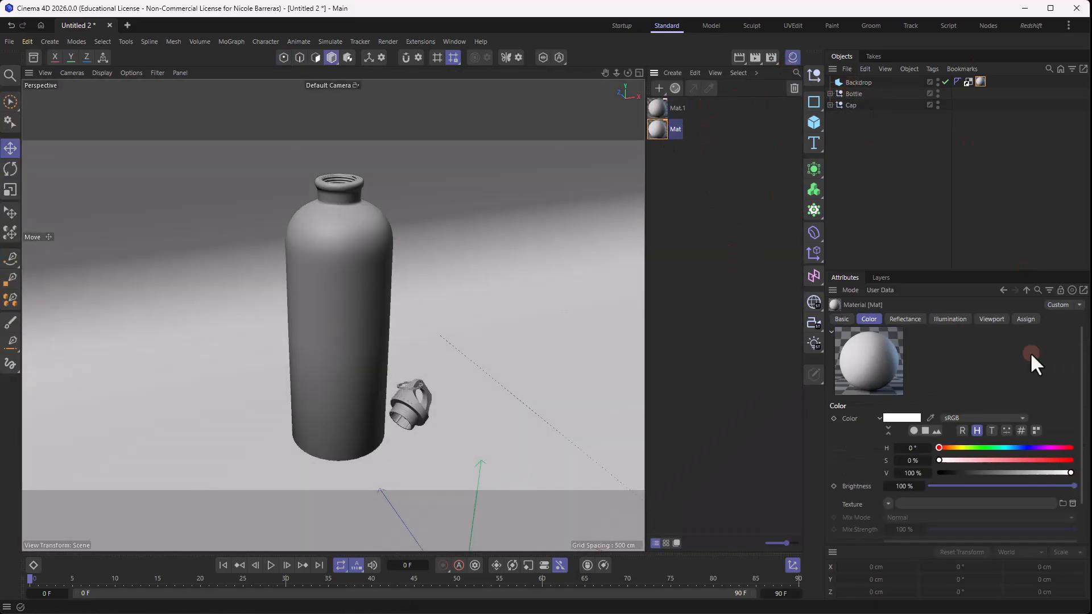
pyautogui.click(1009, 447)
pyautogui.moveTo(939, 460); pyautogui.dragTo(1042, 460)
# - Apply the material Mat.1 to the Bottle group and darken its color to black
pyautogui.click(702, 209)
pyautogui.moveTo(659, 109); pyautogui.dragTo(854, 94)
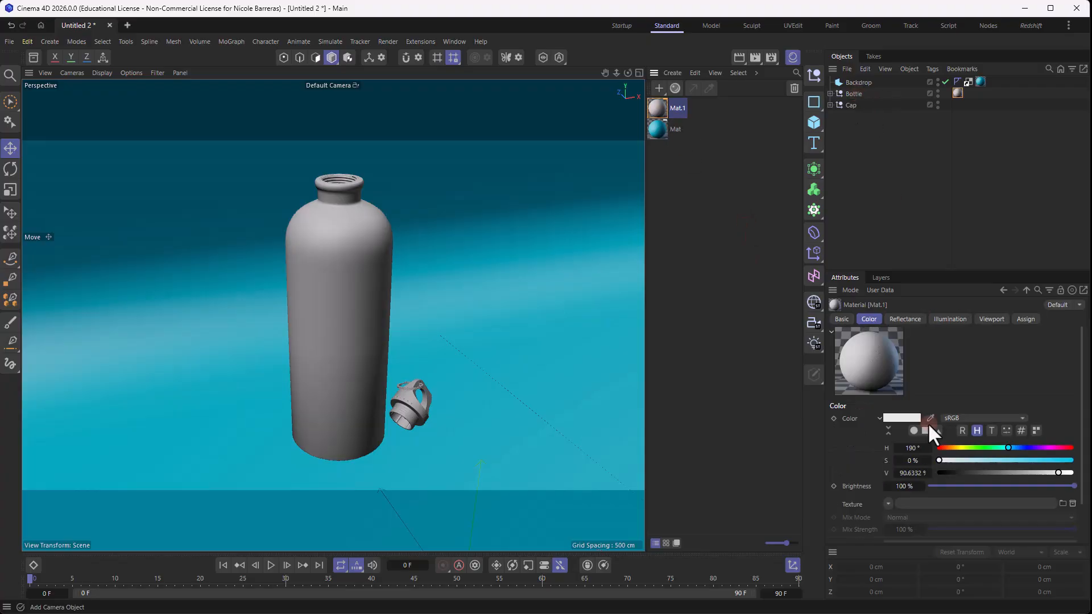
pyautogui.moveTo(1058, 473); pyautogui.dragTo(988, 461)
# - Create a third material, darken its color to near black and apply it to the Cap group
pyautogui.doubleClick(714, 163)
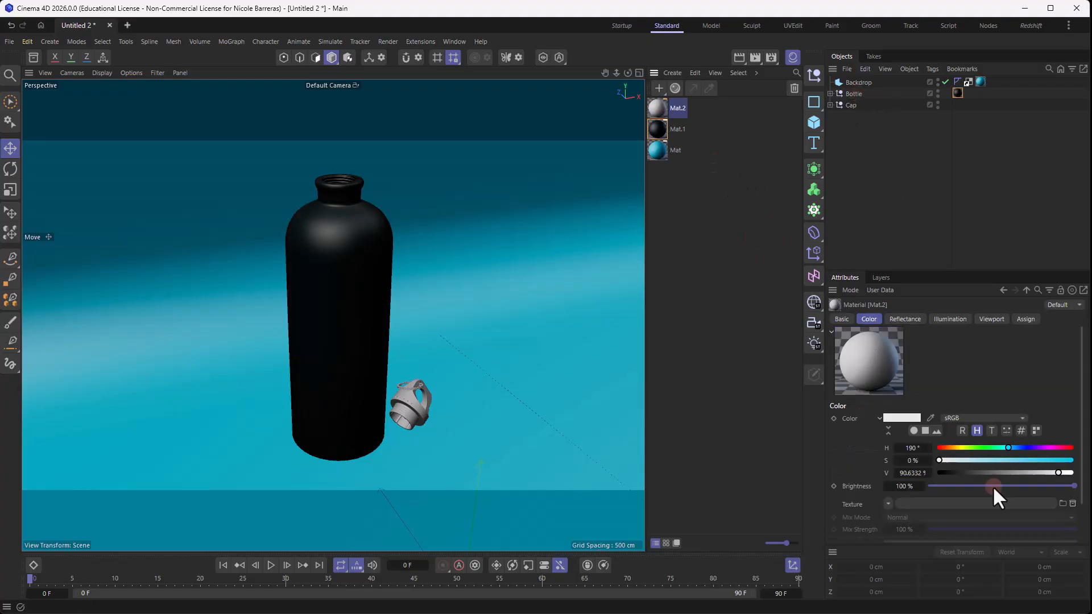
pyautogui.moveTo(1059, 473); pyautogui.dragTo(965, 473)
pyautogui.moveTo(938, 461)
pyautogui.mouseDown()
pyautogui.moveTo(1019, 460)
pyautogui.moveTo(953, 460)
pyautogui.mouseUp()
pyautogui.moveTo(965, 472)
pyautogui.mouseDown()
pyautogui.moveTo(990, 471)
pyautogui.moveTo(971, 473)
pyautogui.mouseUp()
pyautogui.moveTo(657, 108); pyautogui.dragTo(847, 105)
pyautogui.click(775, 202)
# - Delete the material tag from CapVolumeMesher so it takes the Cap group's material, and collapse the group
pyautogui.click(851, 105)
pyautogui.click(830, 105)
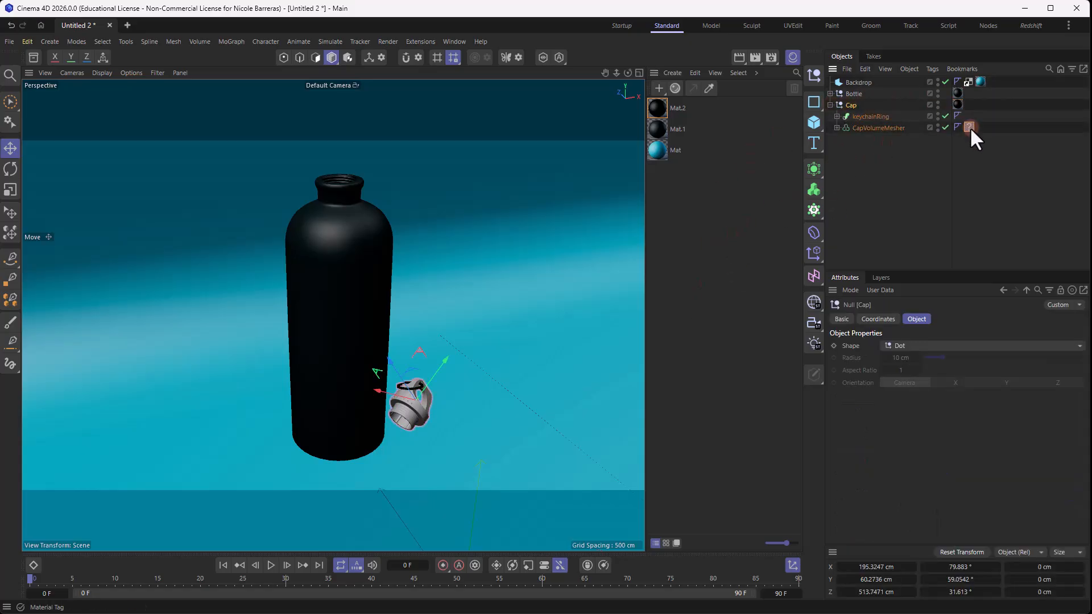
pyautogui.click(970, 127)
pyautogui.press('Delete')
pyautogui.click(829, 104)
pyautogui.click(750, 221)
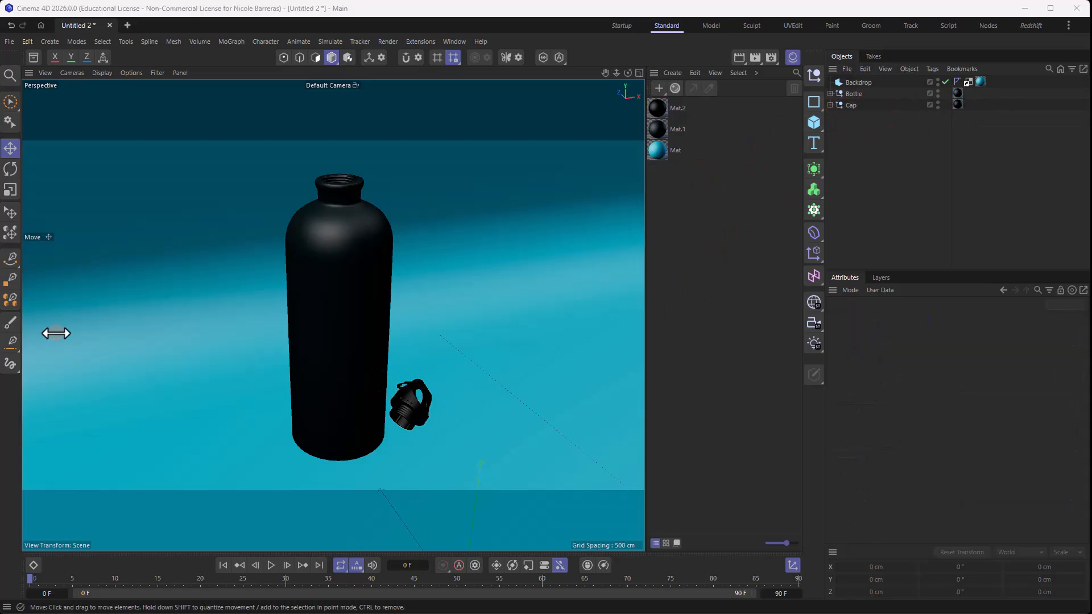
# - Change the bottle's material to a bright purple with hue 292° and saturation 86%, and rename it as Bottle
pyautogui.click(657, 129)
pyautogui.moveTo(1012, 447); pyautogui.dragTo(1046, 448)
pyautogui.moveTo(987, 461); pyautogui.dragTo(1052, 460)
pyautogui.moveTo(970, 472); pyautogui.dragTo(1058, 473)
pyautogui.doubleClick(681, 128)
pyautogui.write('Bottle')
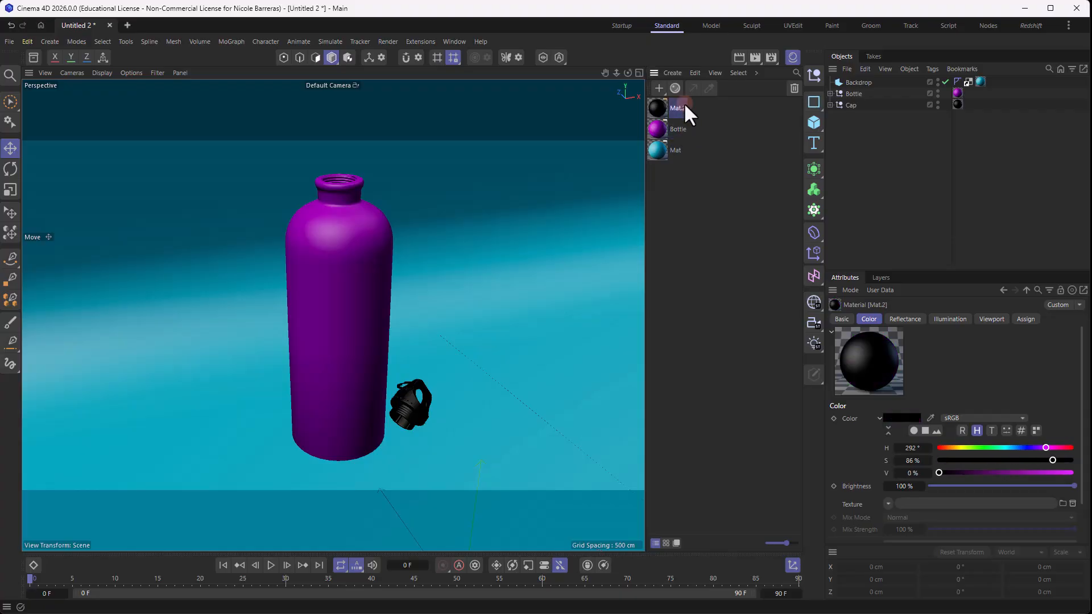
# - Recolor the backdrop's material BG to a pale blue and the Bottle material to teal
pyautogui.click(674, 151)
pyautogui.moveTo(1001, 460)
pyautogui.mouseDown()
pyautogui.moveTo(968, 460)
pyautogui.moveTo(1005, 447)
pyautogui.mouseUp()
pyautogui.click(658, 129)
pyautogui.moveTo(1052, 460); pyautogui.dragTo(1048, 460)
# - Set the Cap material to a very dark teal with hue 182°, saturation 45% and value 15%
pyautogui.click(657, 108)
pyautogui.moveTo(938, 472); pyautogui.dragTo(961, 473)
pyautogui.click(690, 200)
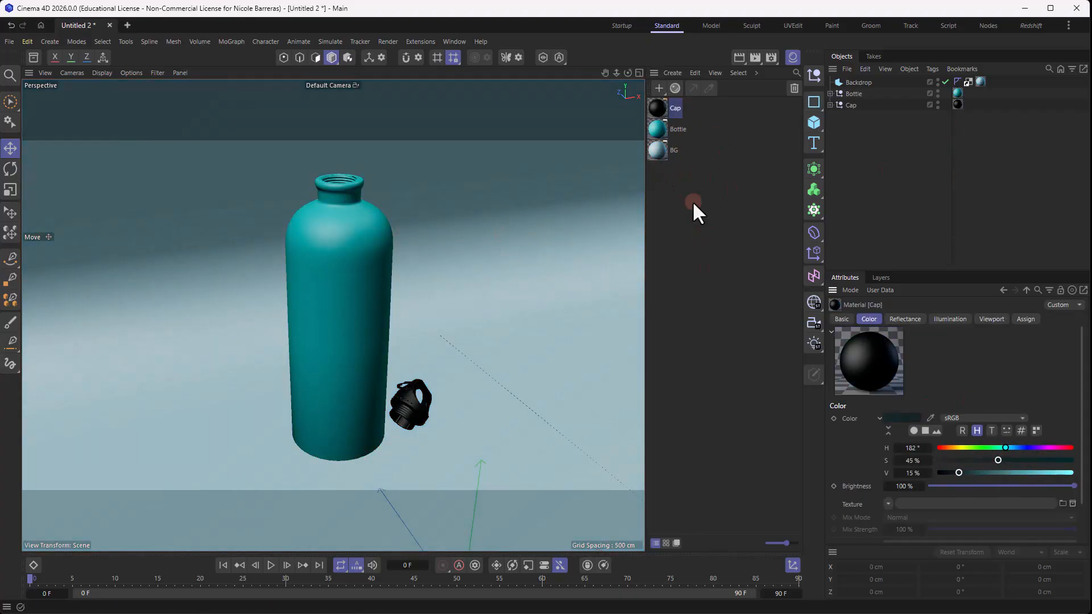
# - Render the current view of the bottle and cap to the Picture Viewer
pyautogui.click(739, 57)
pyautogui.click(756, 58)
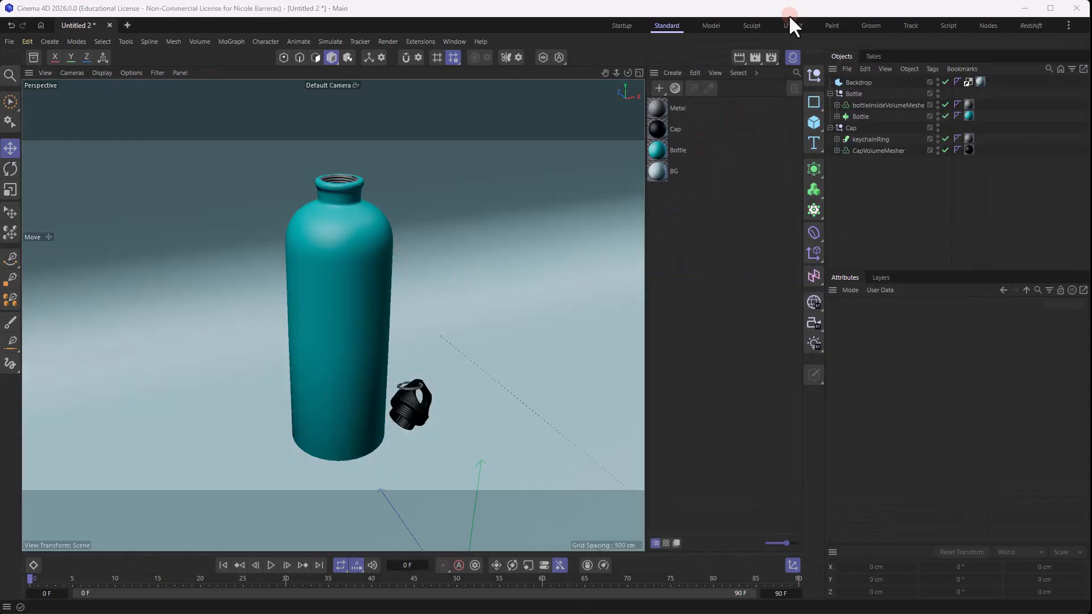
# - Render the scene again with the metal inner neck and keychain ring, inspect the image up close and close the Picture Viewer
pyautogui.click(756, 58)
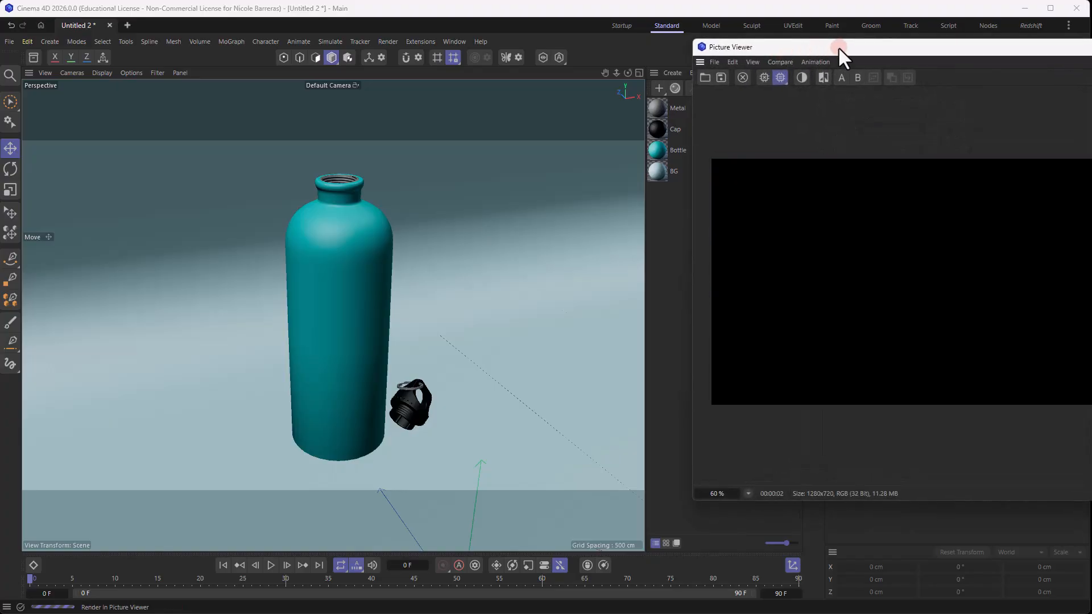
pyautogui.moveTo(839, 45); pyautogui.dragTo(311, 80)
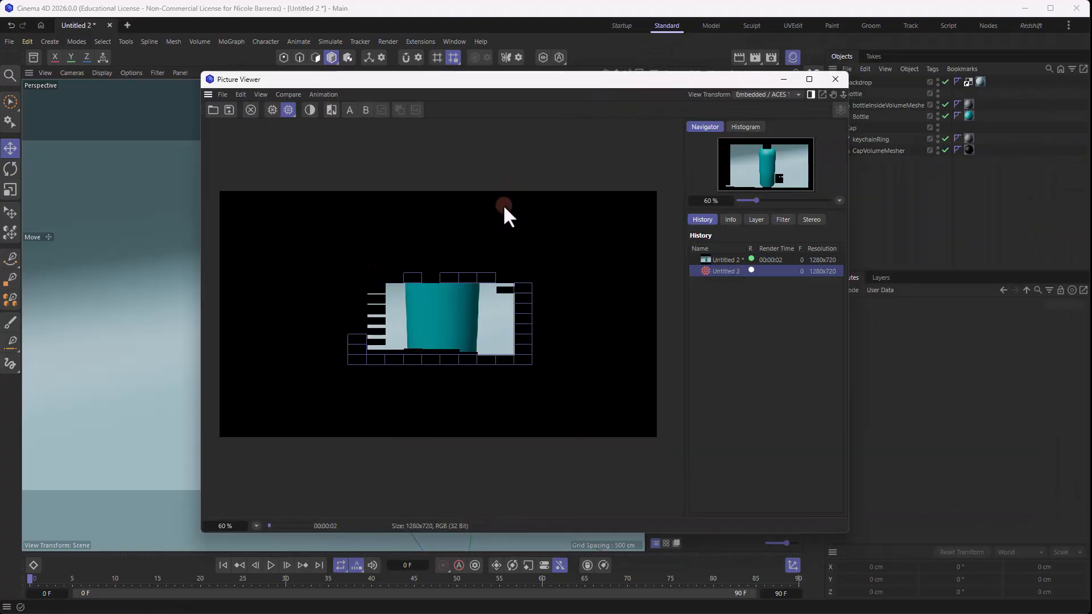
pyautogui.scroll(2, 444, 266)
pyautogui.scroll(1, 449, 267)
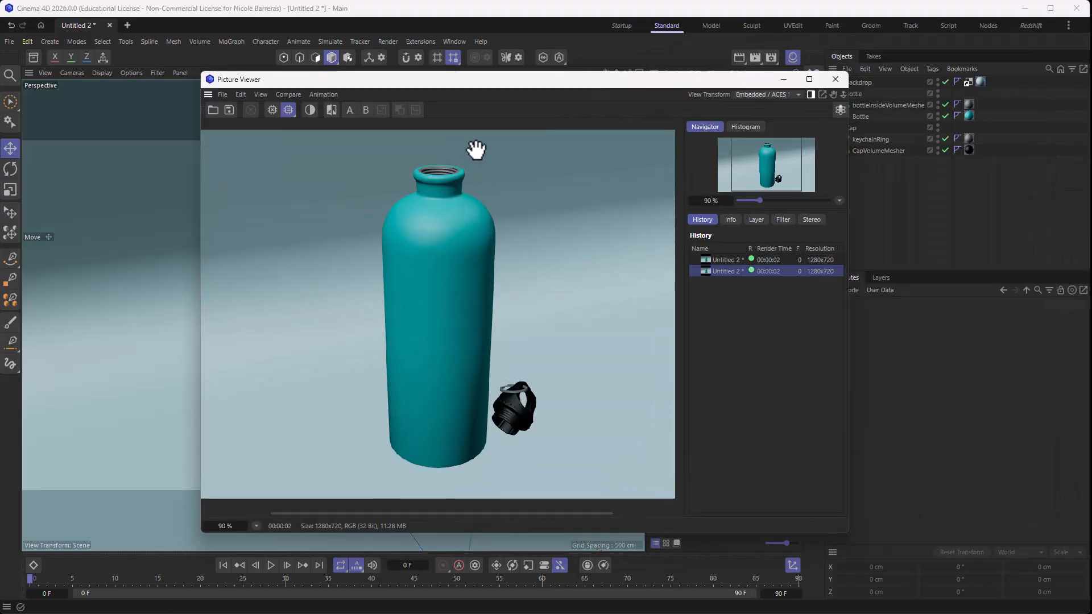
pyautogui.click(835, 79)
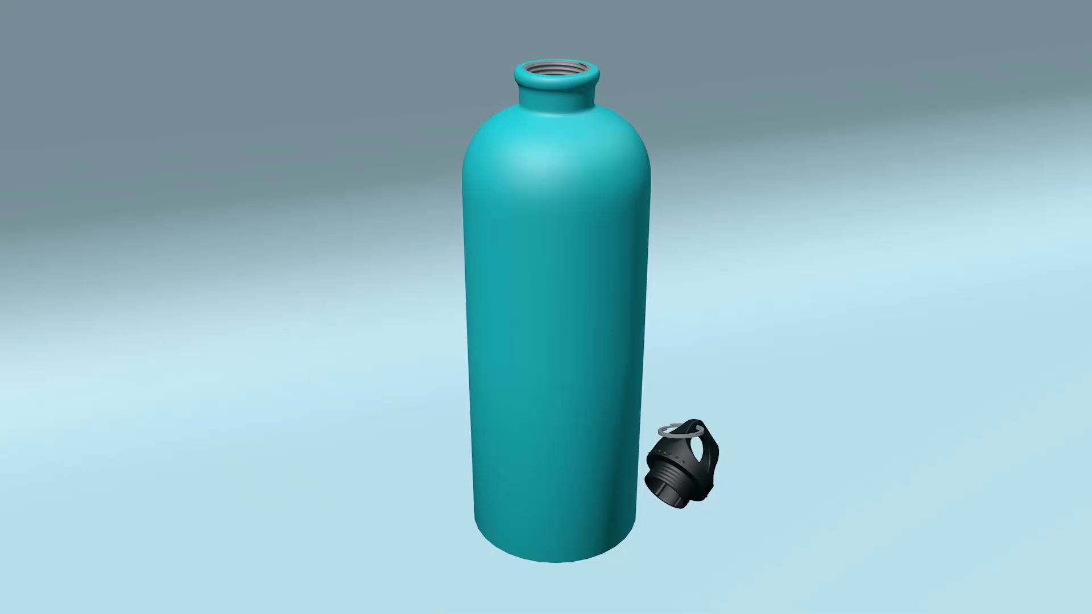